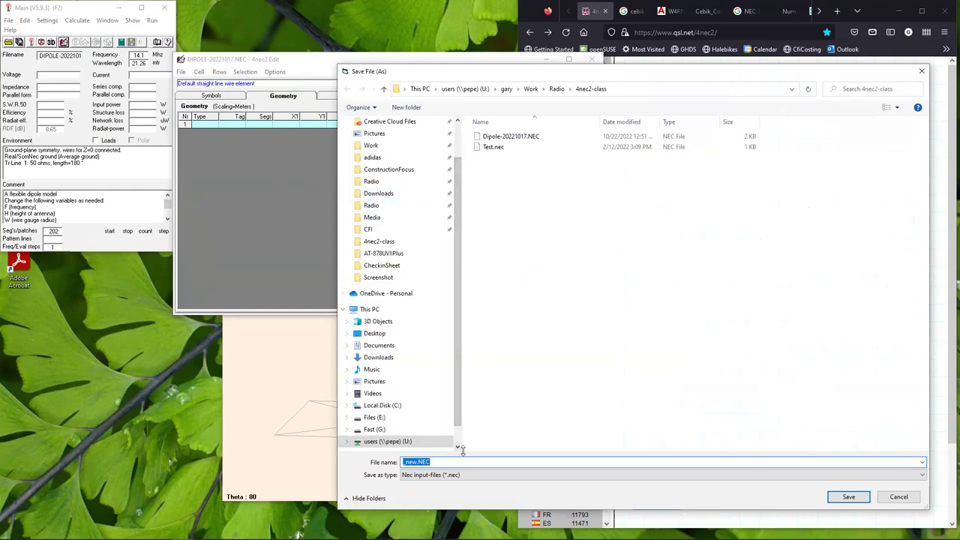
Step: Save the new antenna model as Class.nec in the 4nec2-class folder
type("Class.nec")
left_click(848, 497)
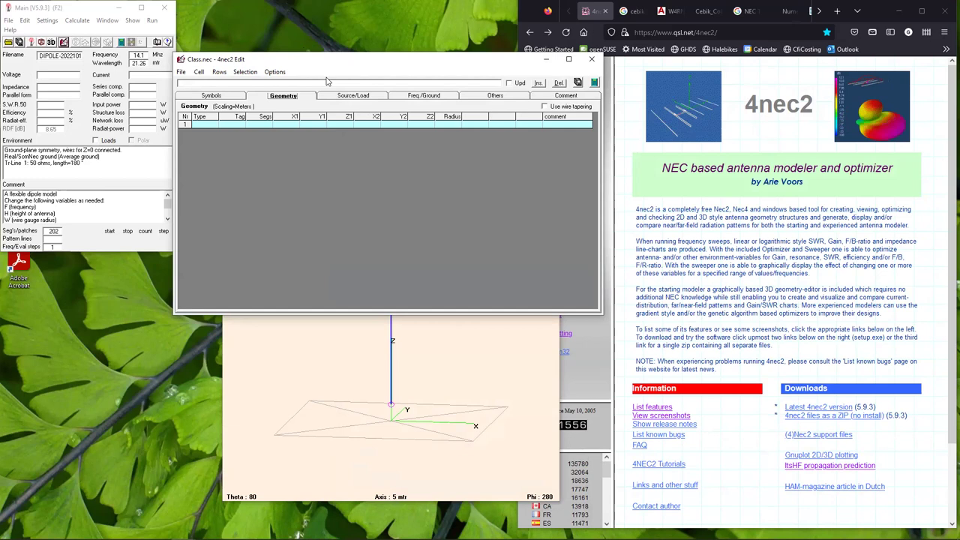
left_click_drag(311, 61, 324, 92)
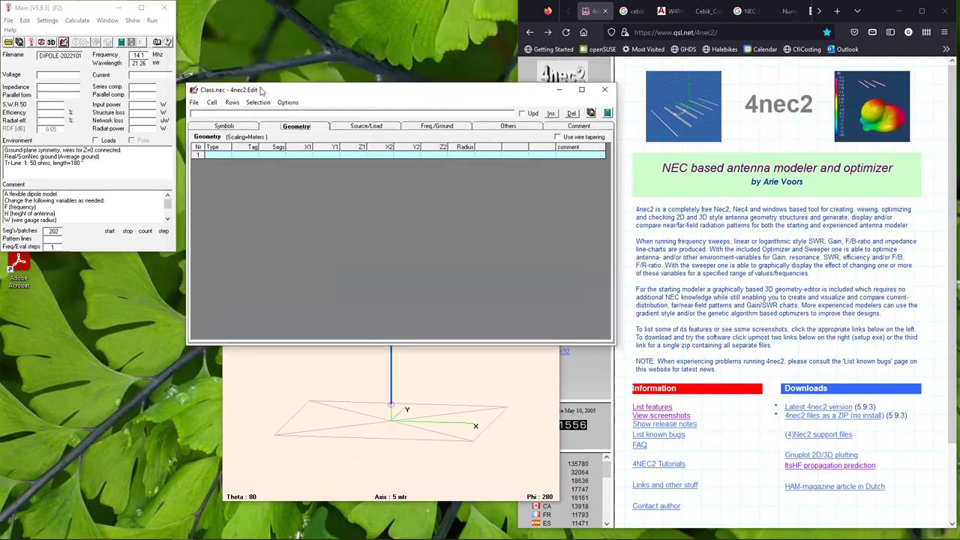
left_click(195, 102)
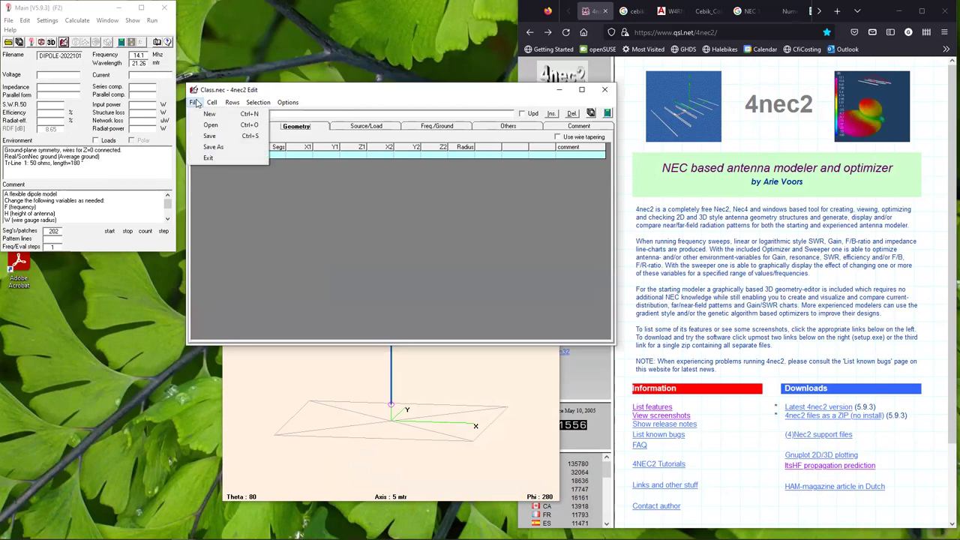
left_click(196, 103)
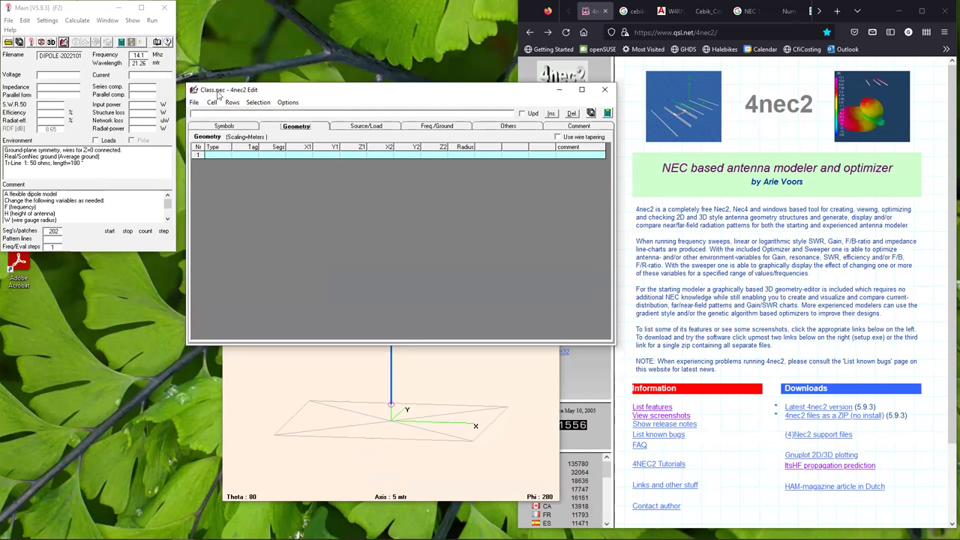
left_click(47, 21)
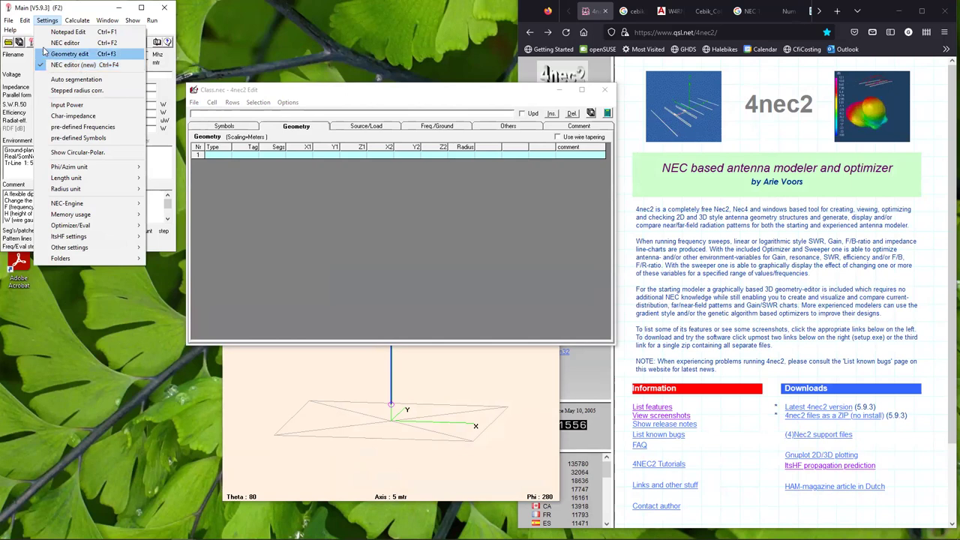
mouse_move(26, 25)
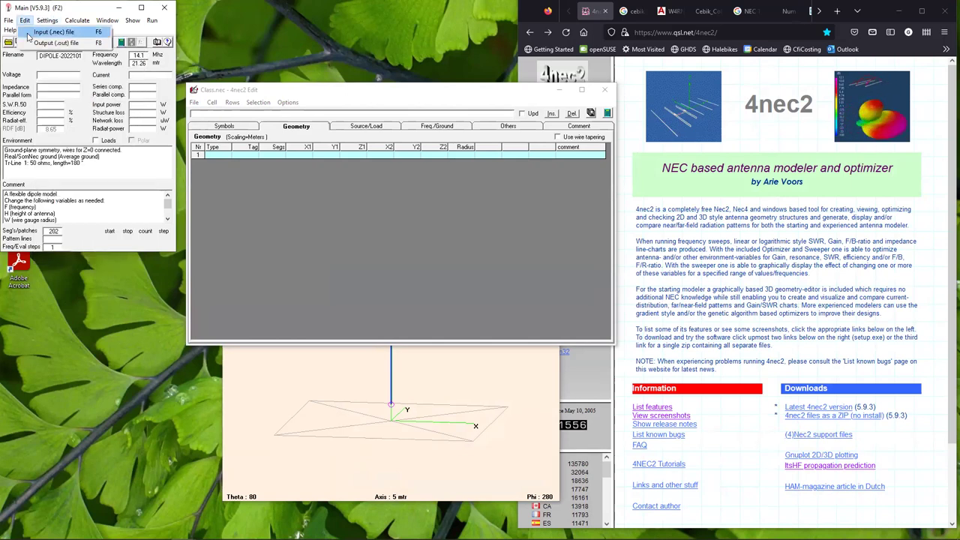
left_click(28, 33)
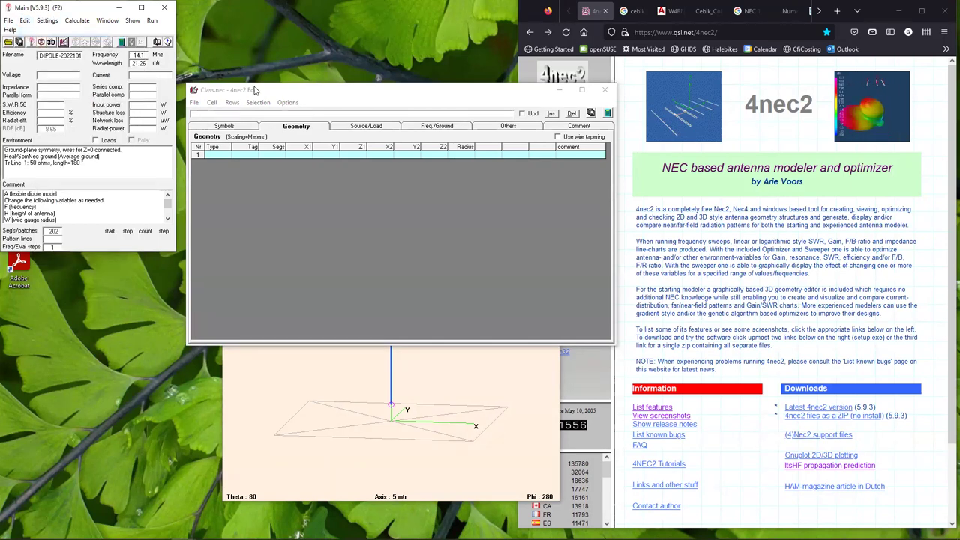
left_click_drag(253, 84, 245, 66)
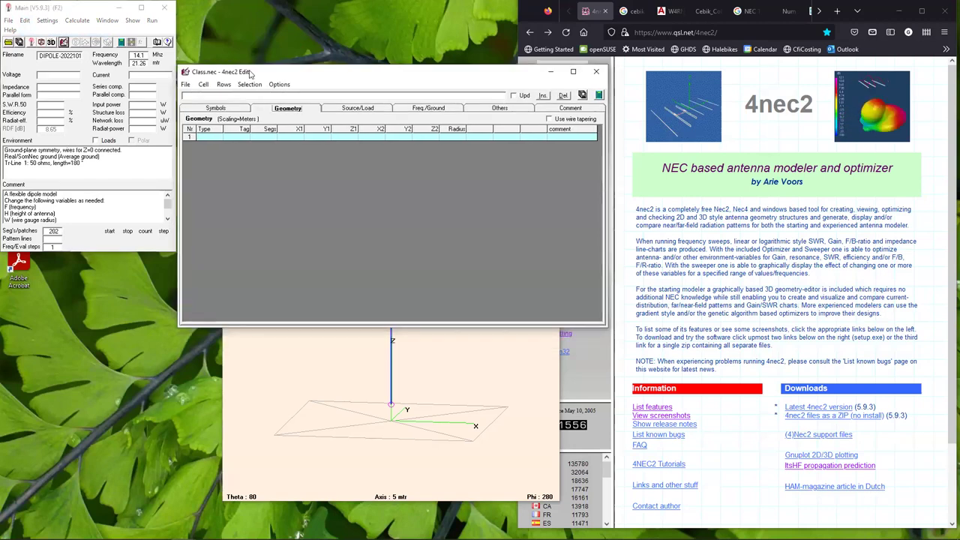
left_click(185, 84)
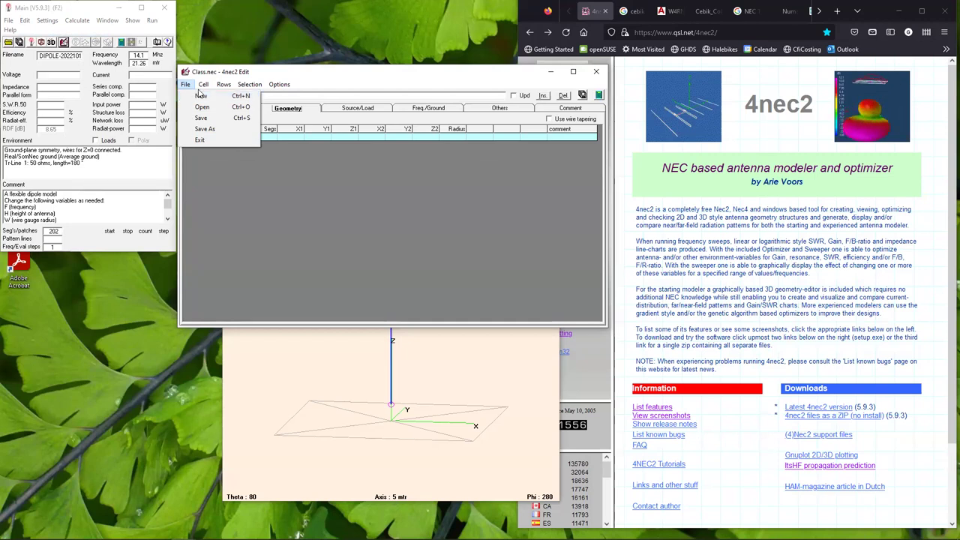
mouse_move(203, 84)
left_click(264, 73)
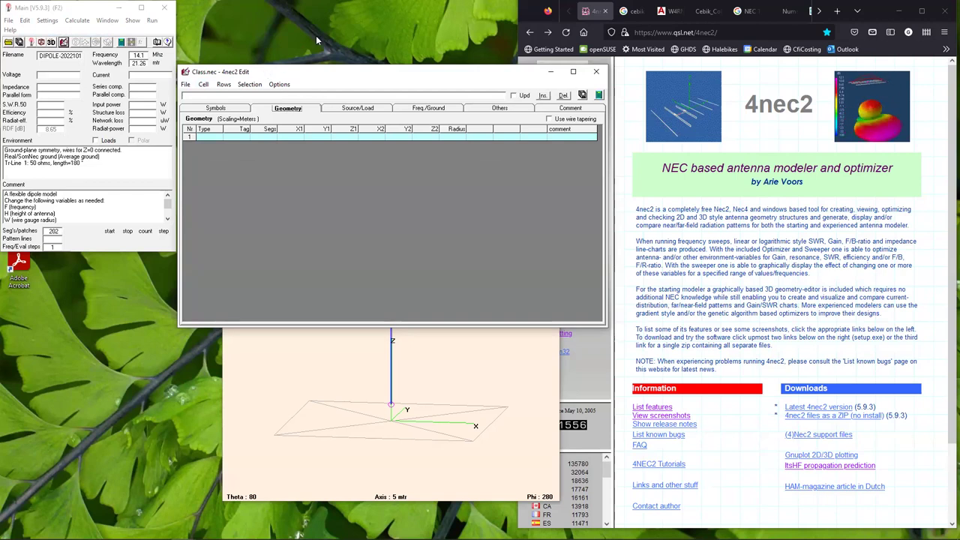
left_click(187, 84)
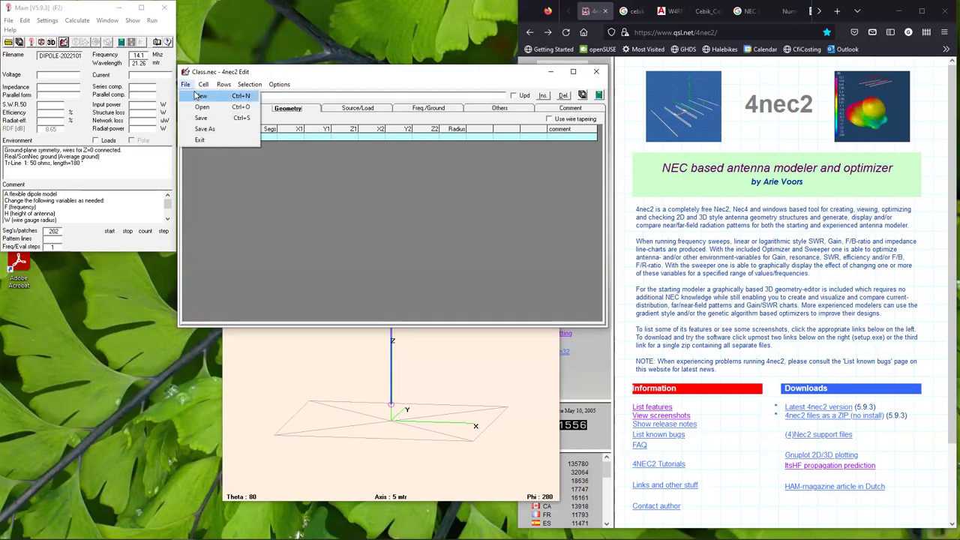
left_click(201, 127)
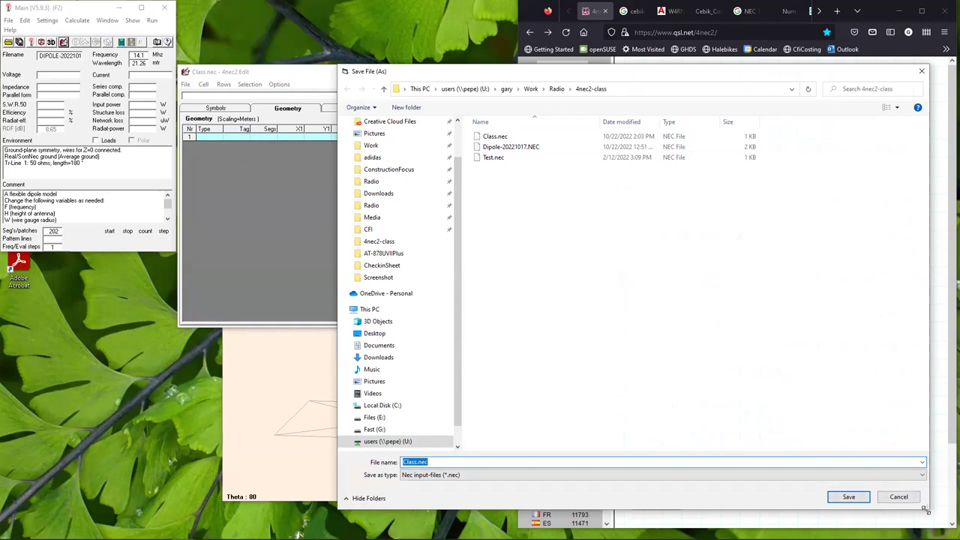
left_click_drag(927, 510, 861, 372)
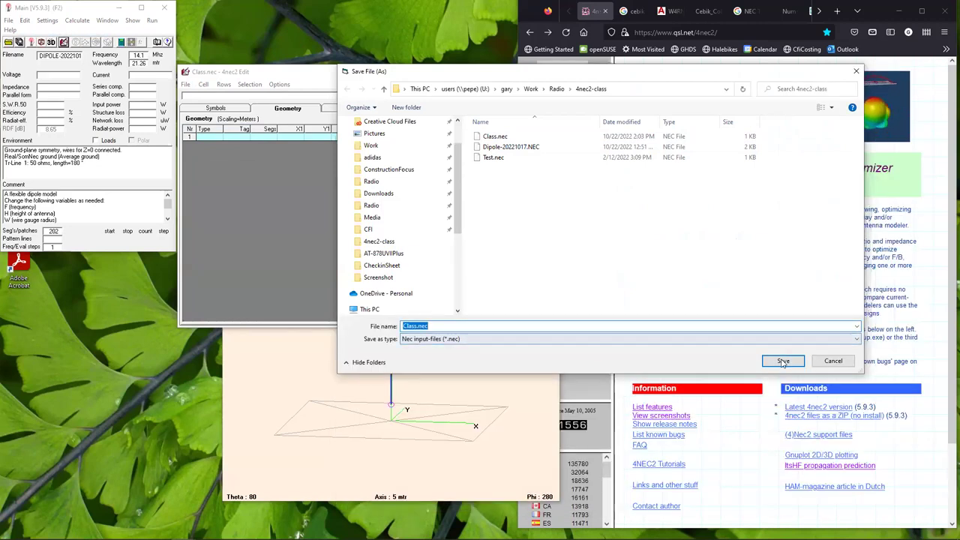
left_click(844, 360)
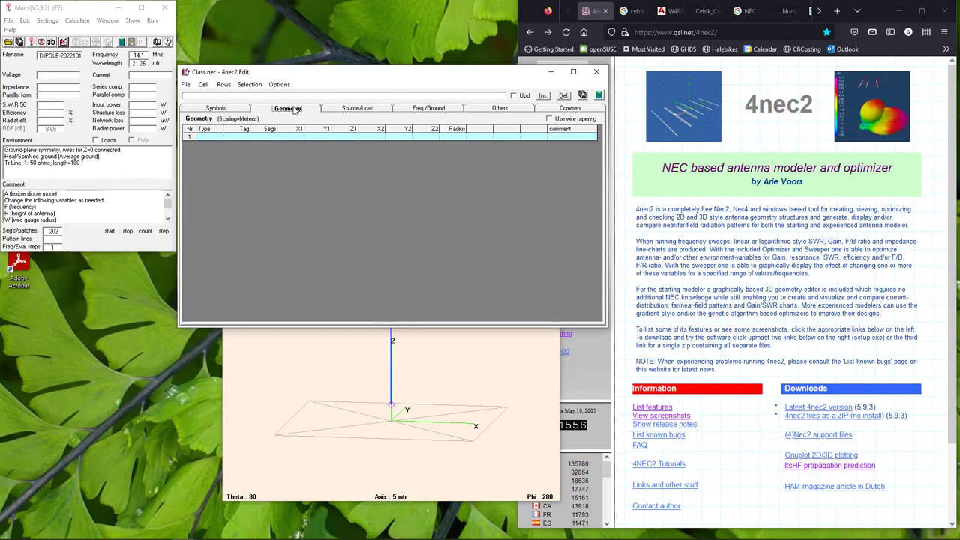
Step: Add a Wire element in the first geometry row with tag 1 and 101 segments
left_click(212, 139)
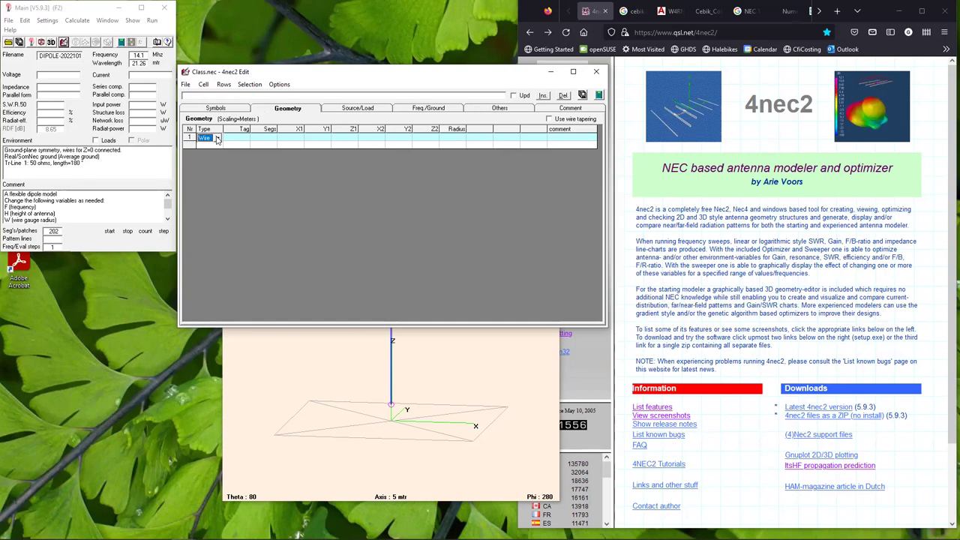
left_click(218, 139)
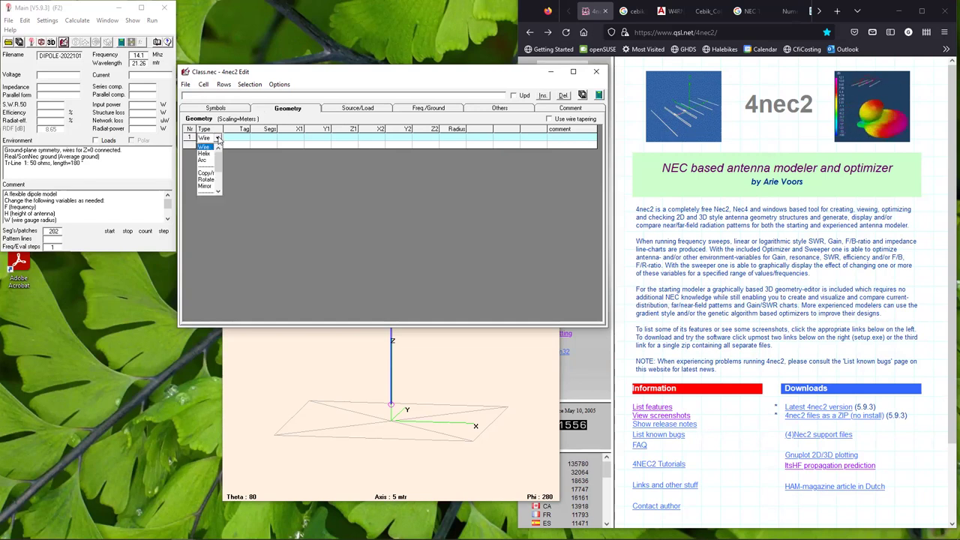
left_click(217, 140)
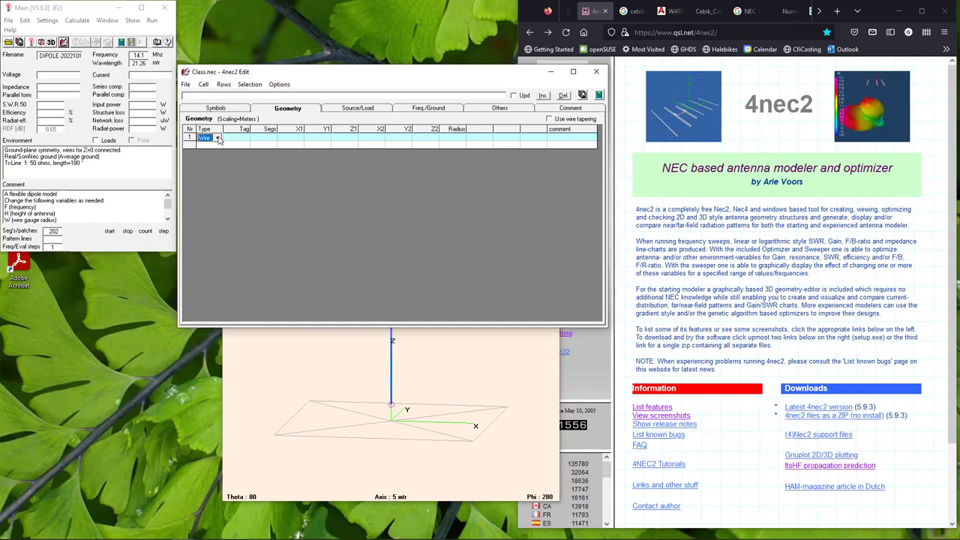
left_click(235, 137)
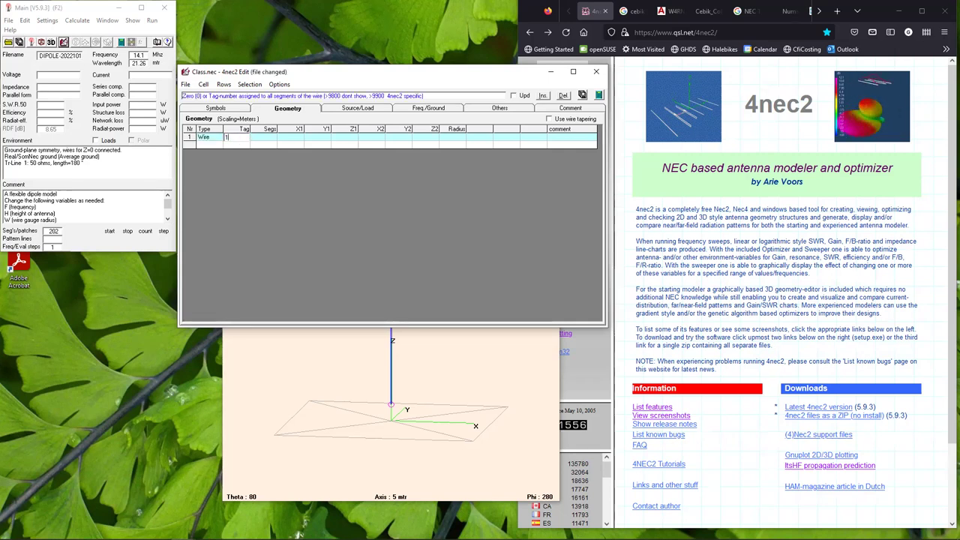
key("Tab")
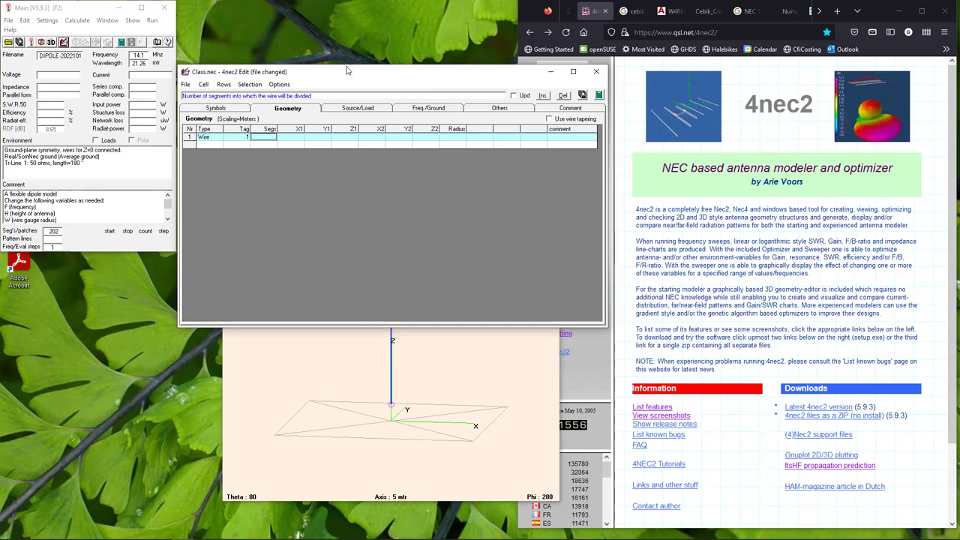
left_click(258, 138)
type("101")
key("Tab")
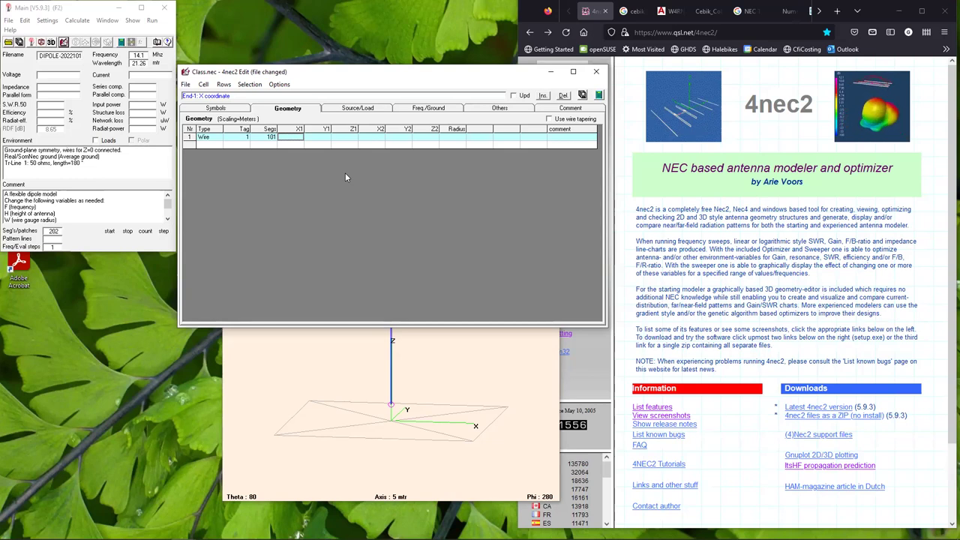
Step: Set the wire's first end to X -5, Y 0 and Z 5 metres
type("-5")
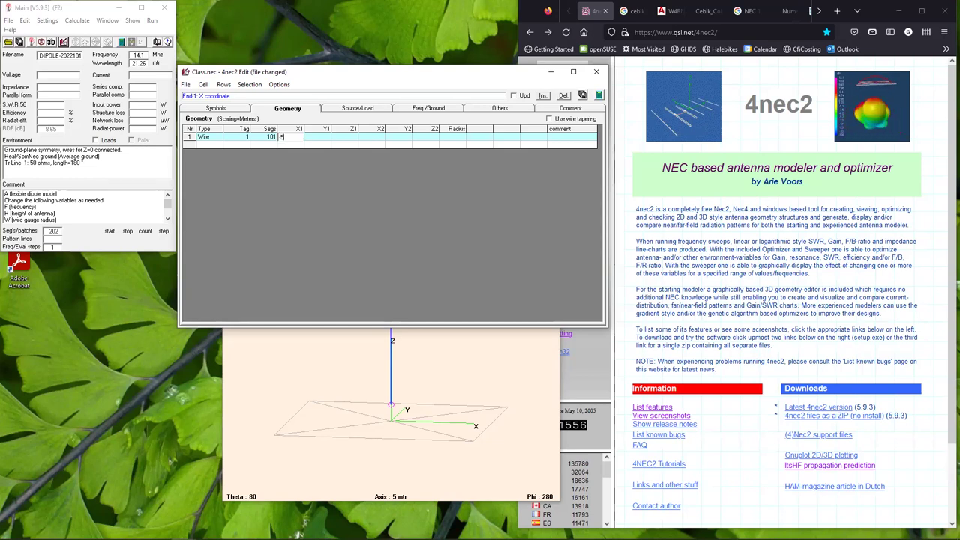
key("Tab")
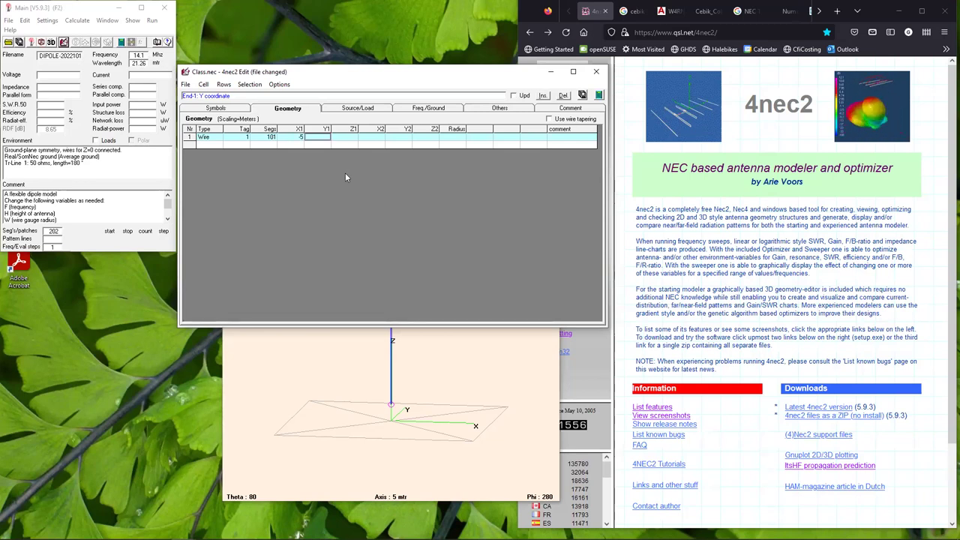
type("0")
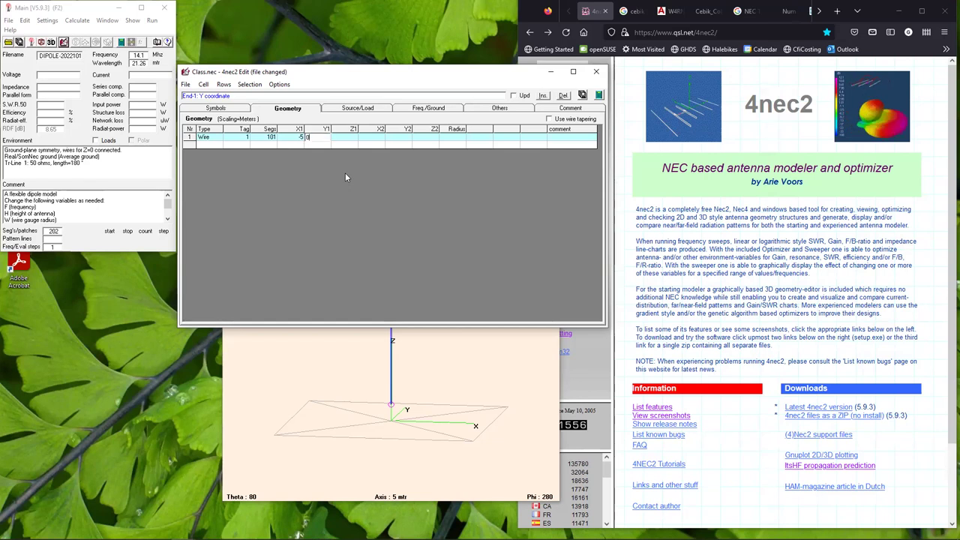
key("Tab")
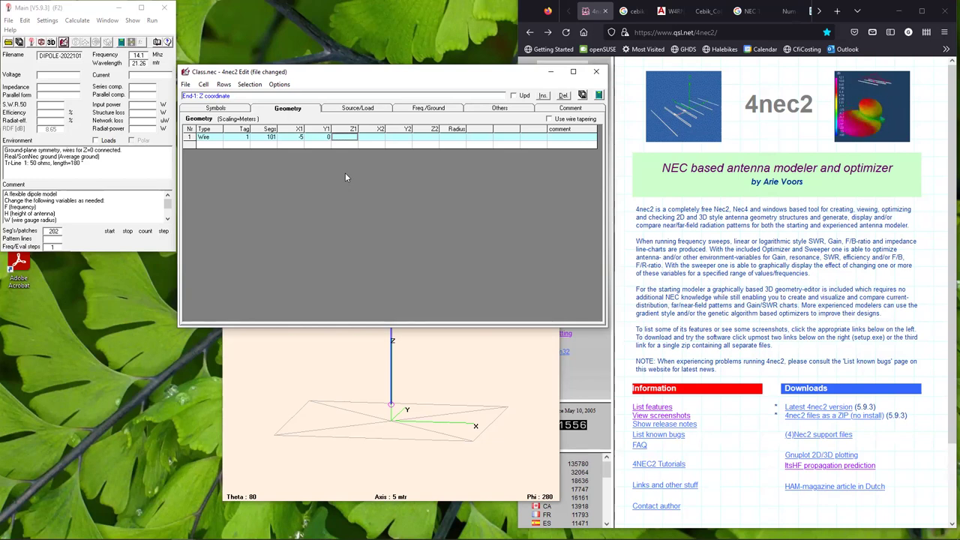
type("5")
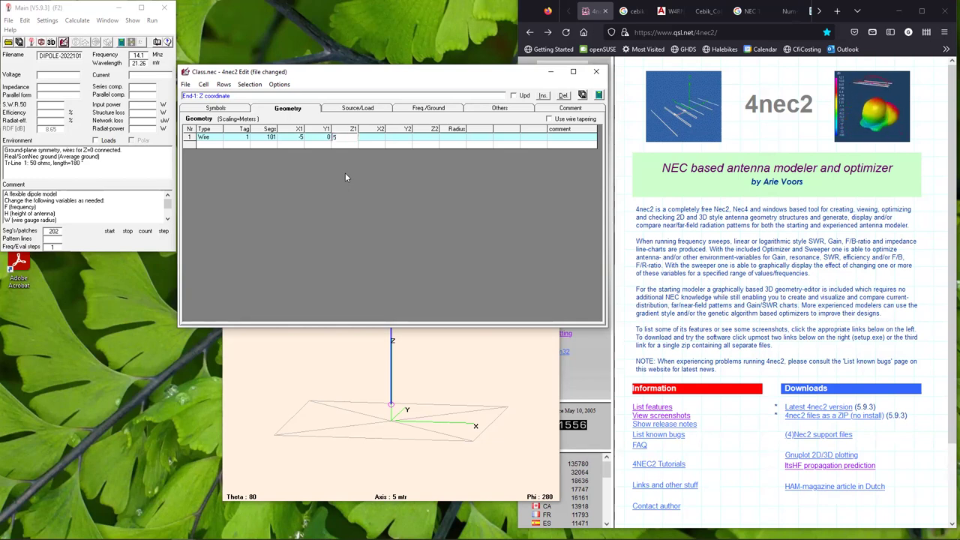
key("Tab")
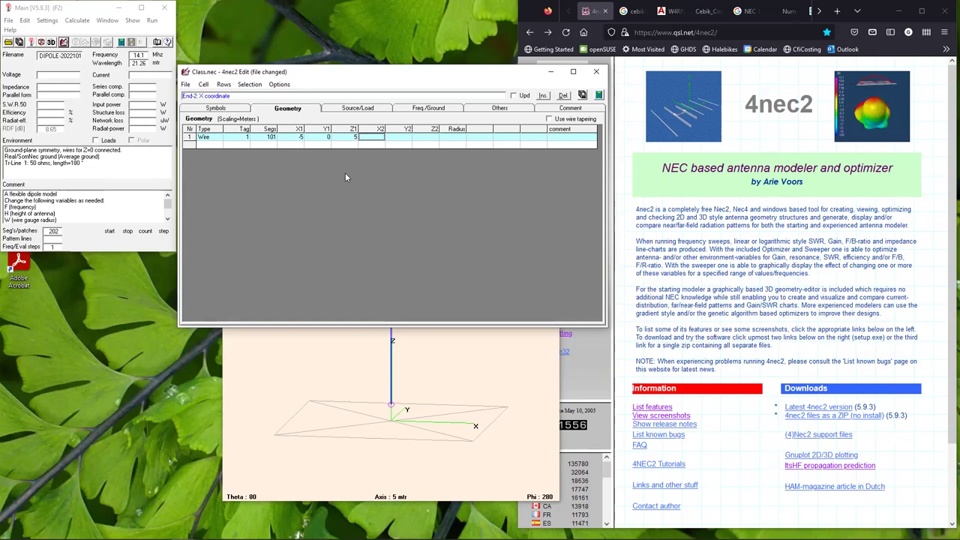
Step: Set the wire's second end to X 5, Y 0 and Z 5 metres, and its radius to #12
type("5")
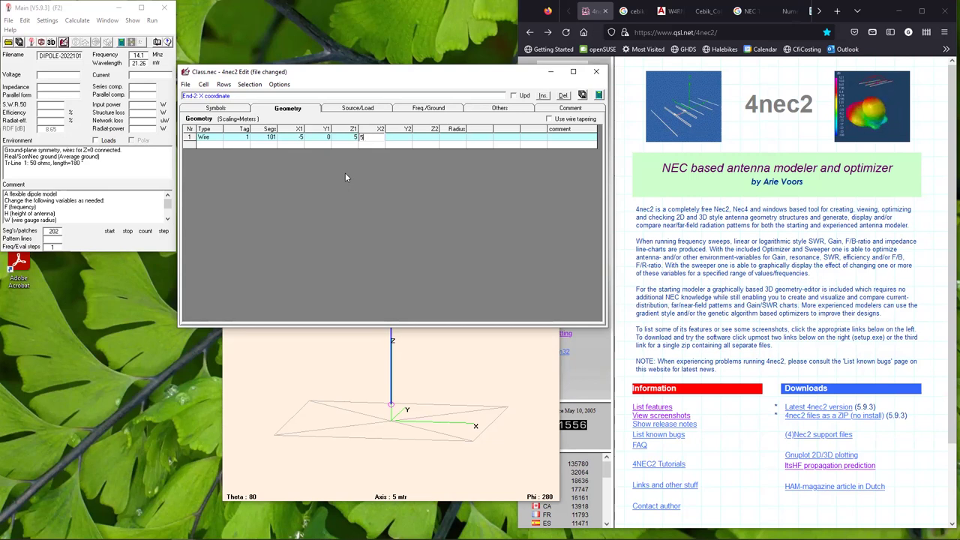
key("Tab")
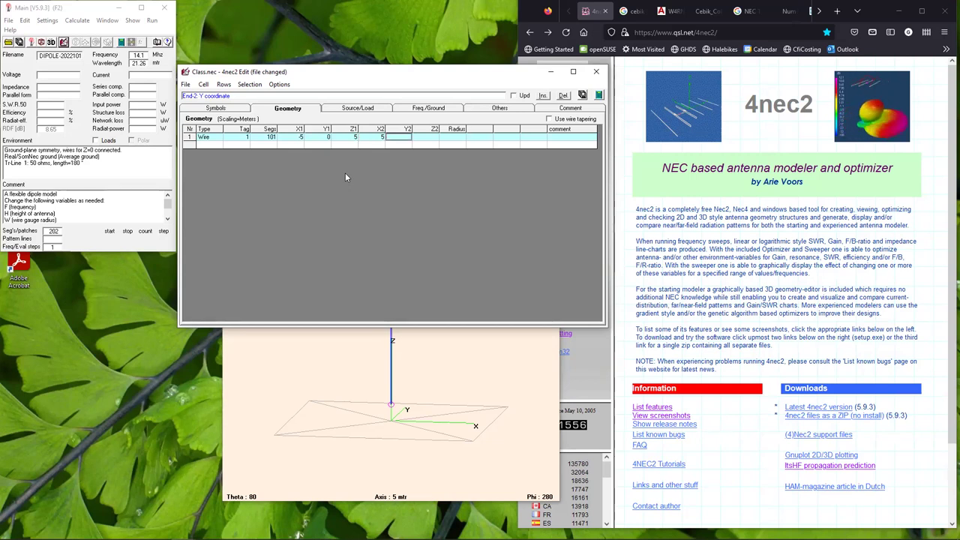
type("0")
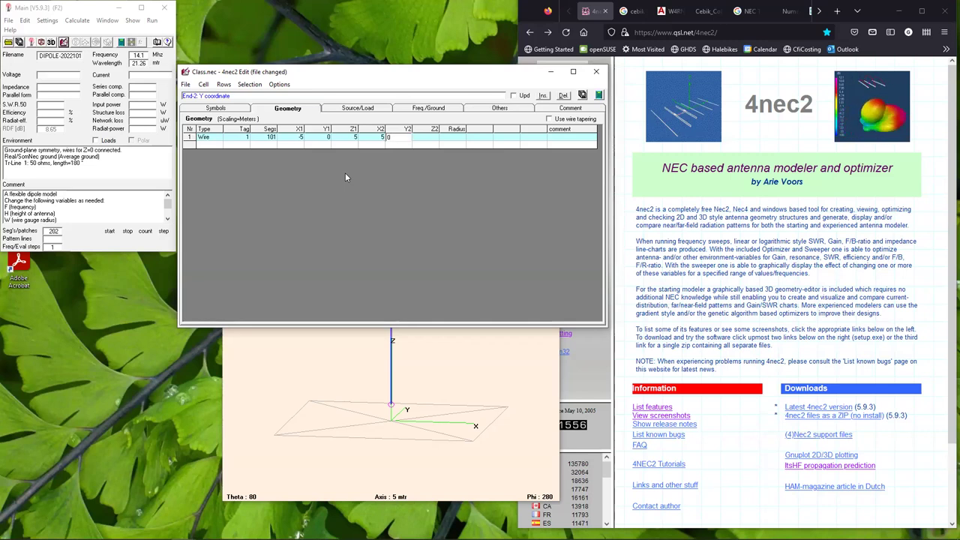
key("Tab")
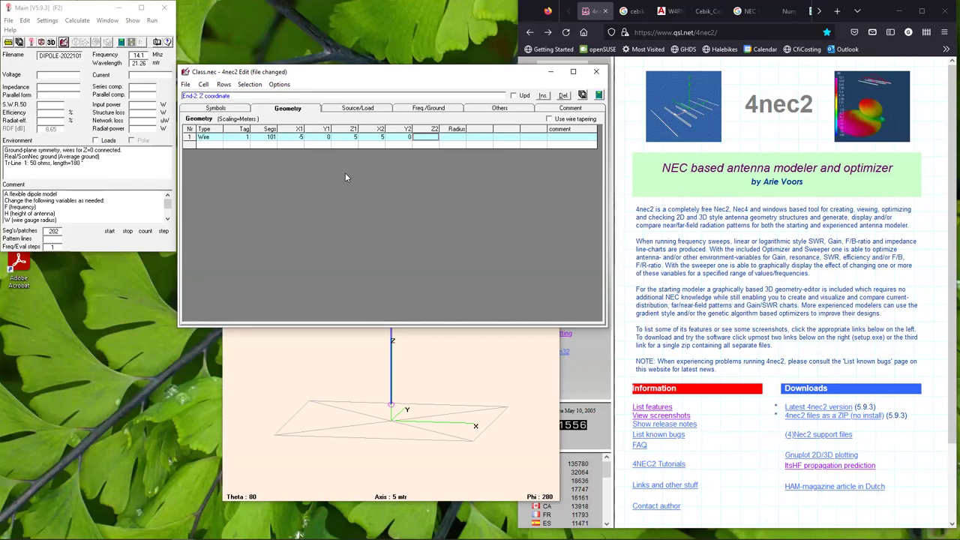
type("5")
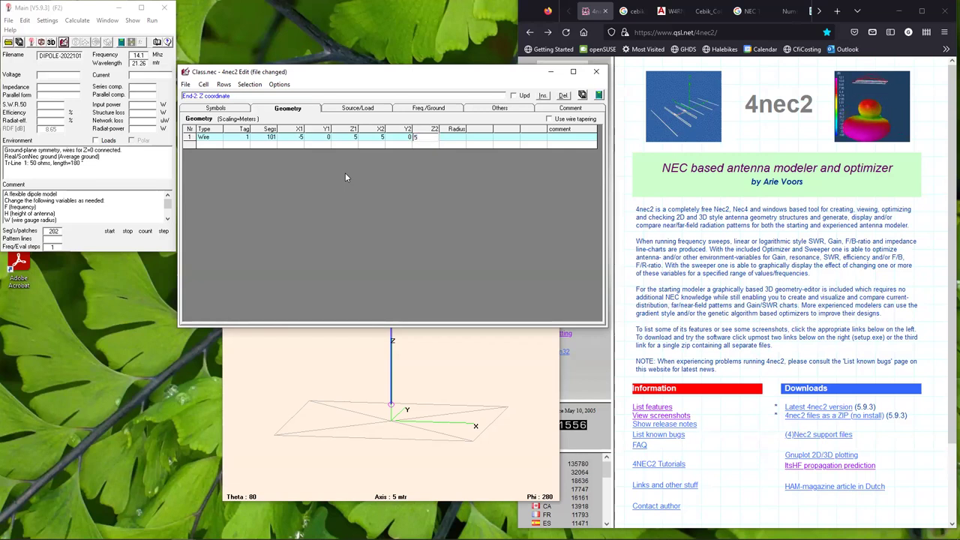
key("Tab")
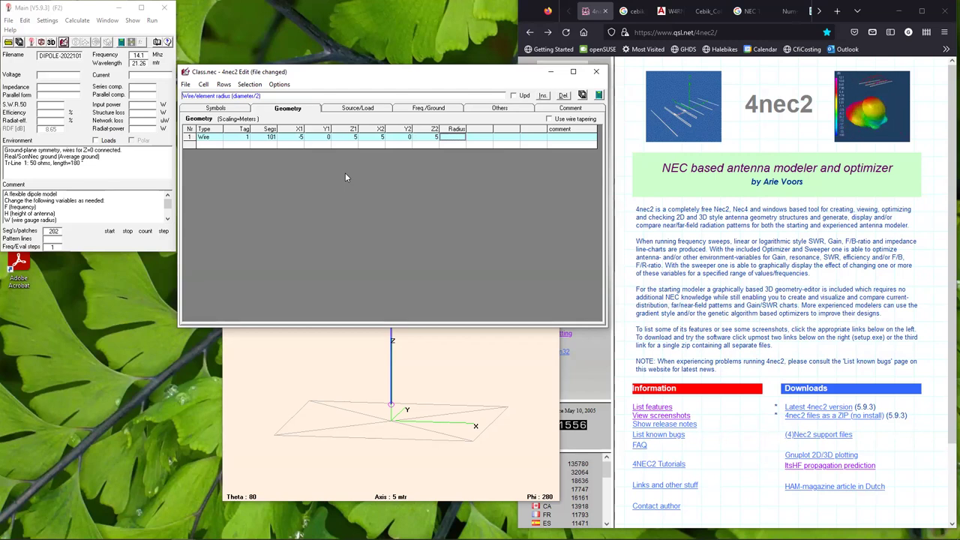
type("#")
type("12")
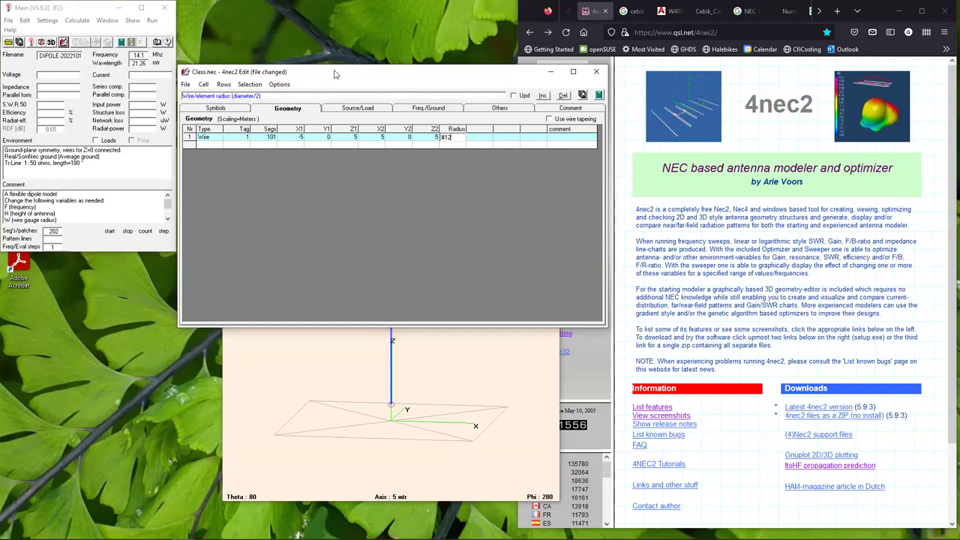
Step: Raise the wire to a height of 10 metres by setting Z to 10 at both ends
left_click(350, 139)
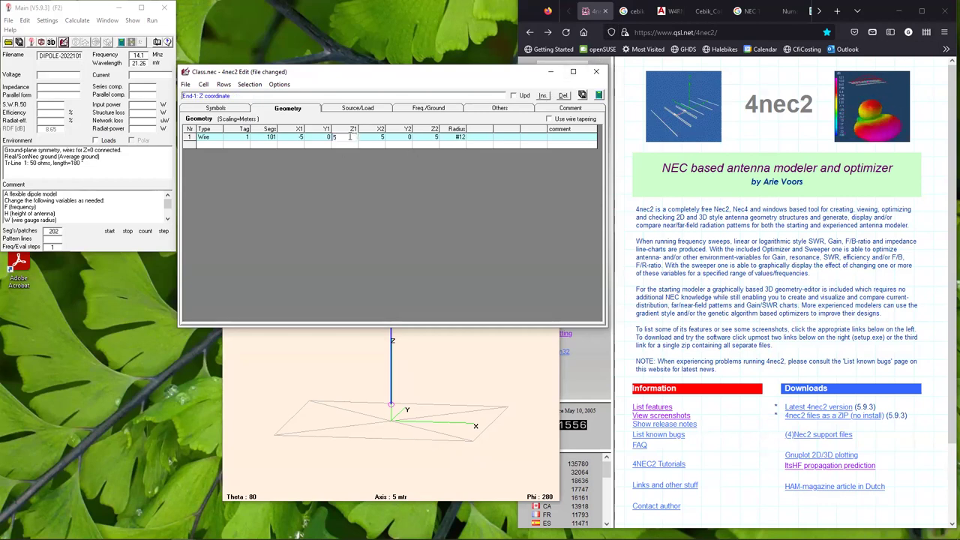
type("10")
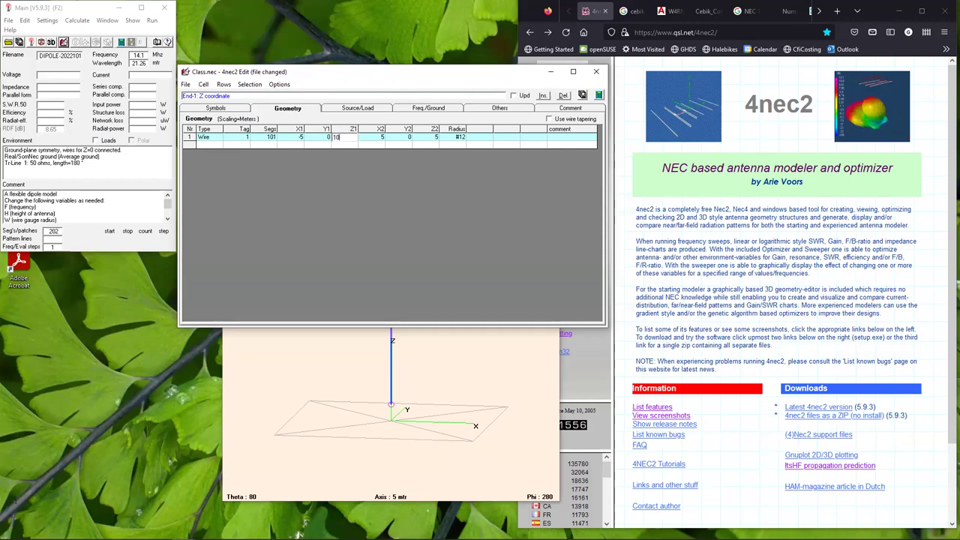
key("Tab")
key("Tab")
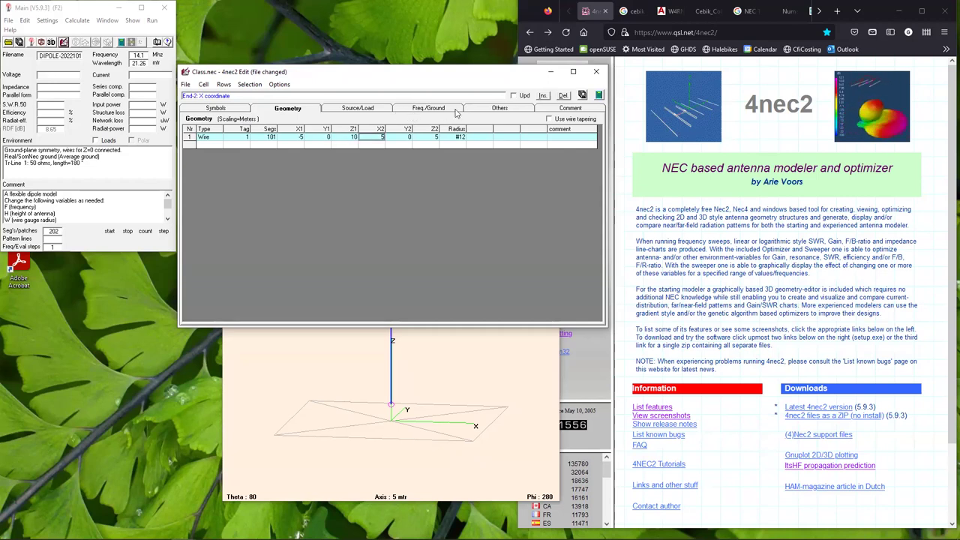
key("Tab")
type("10")
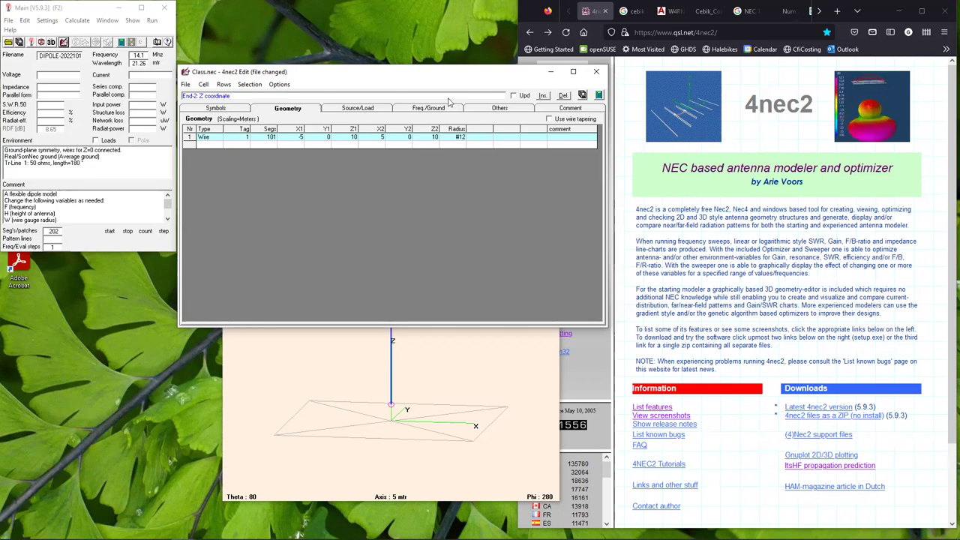
key("Tab")
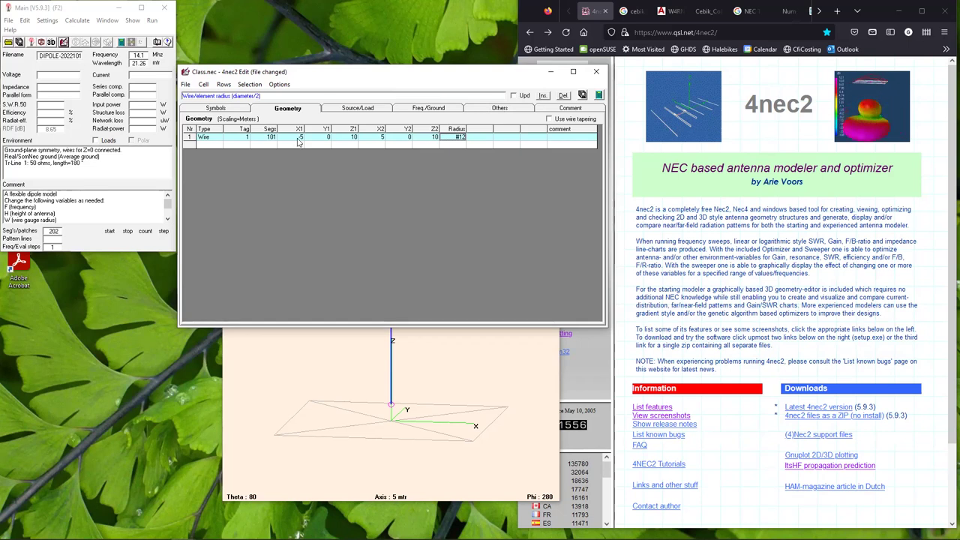
Step: Add a Voltage-src source on the wire with tag 1, placed at segment 51
left_click(349, 110)
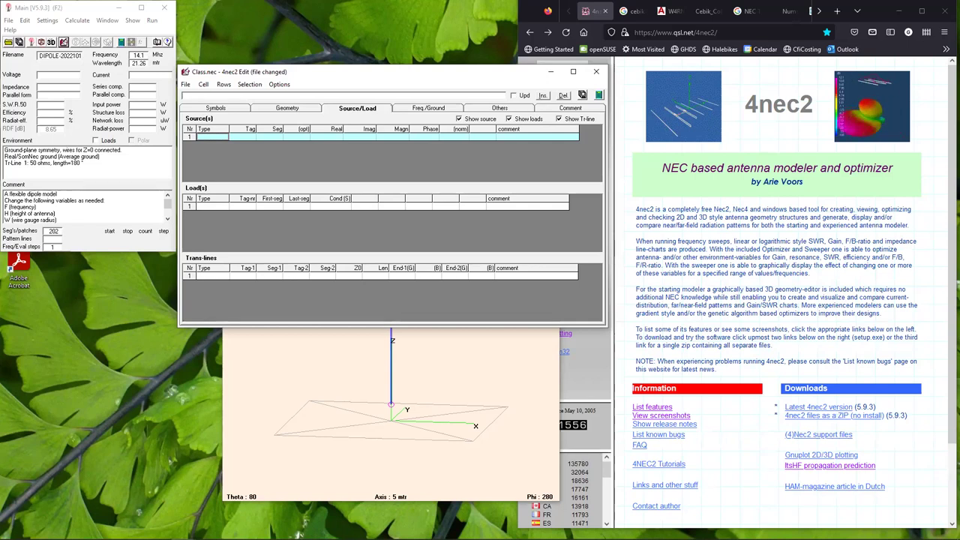
left_click(220, 138)
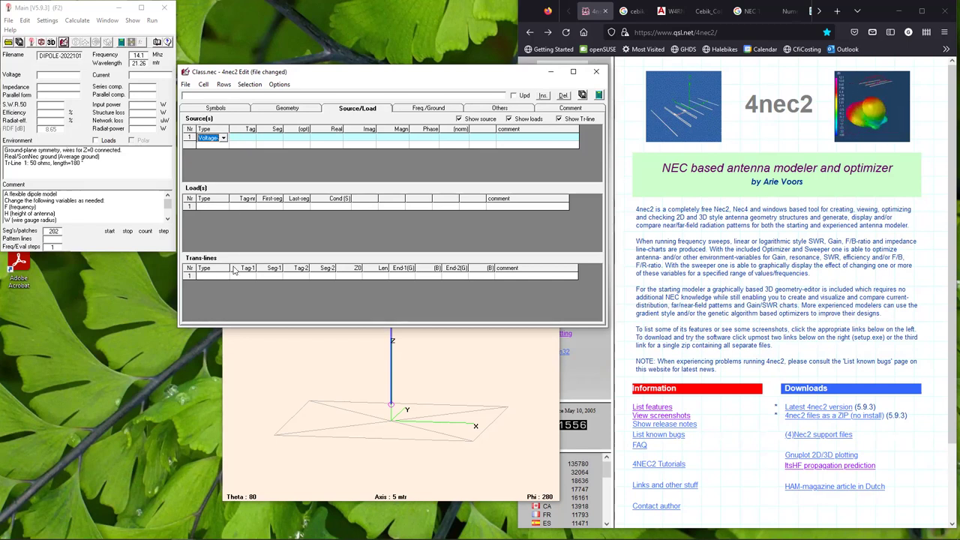
left_click(223, 139)
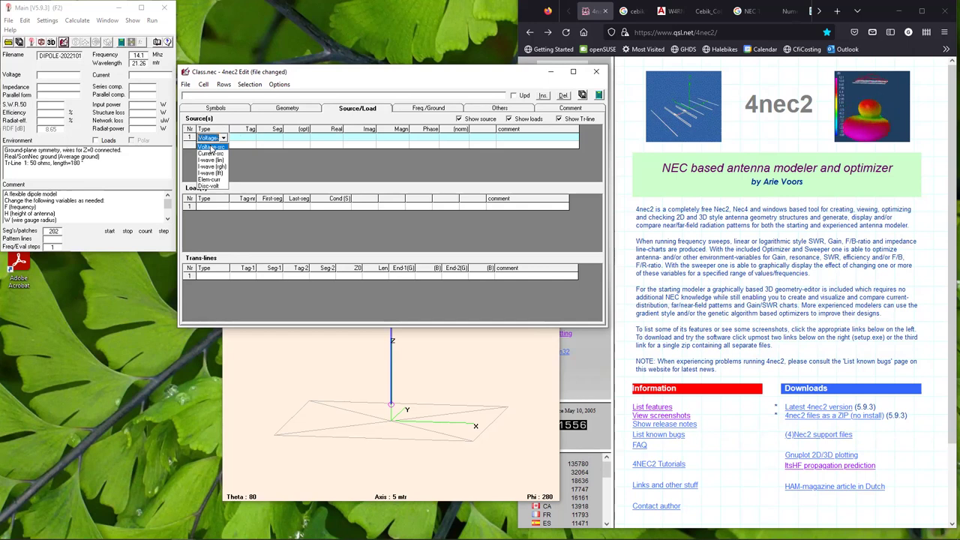
left_click(211, 148)
left_click(250, 137)
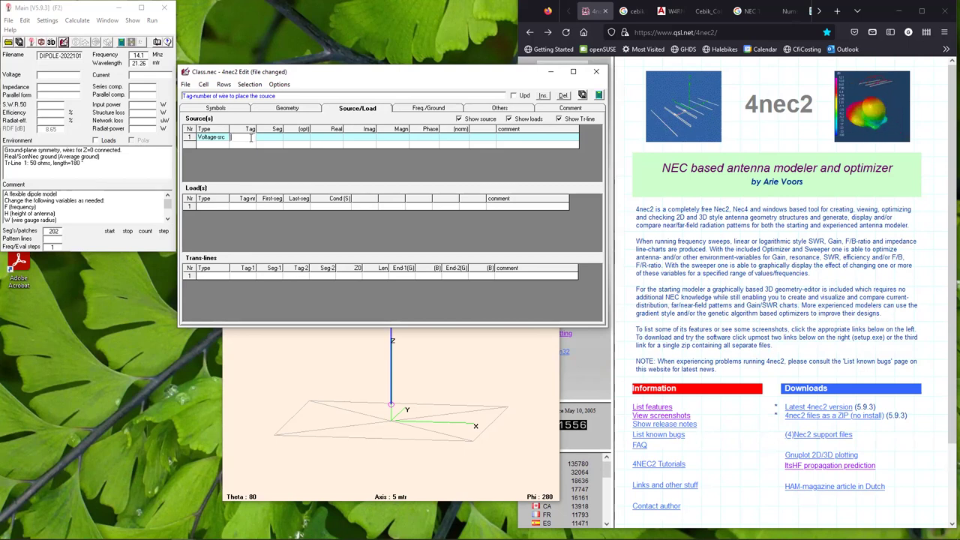
type("1")
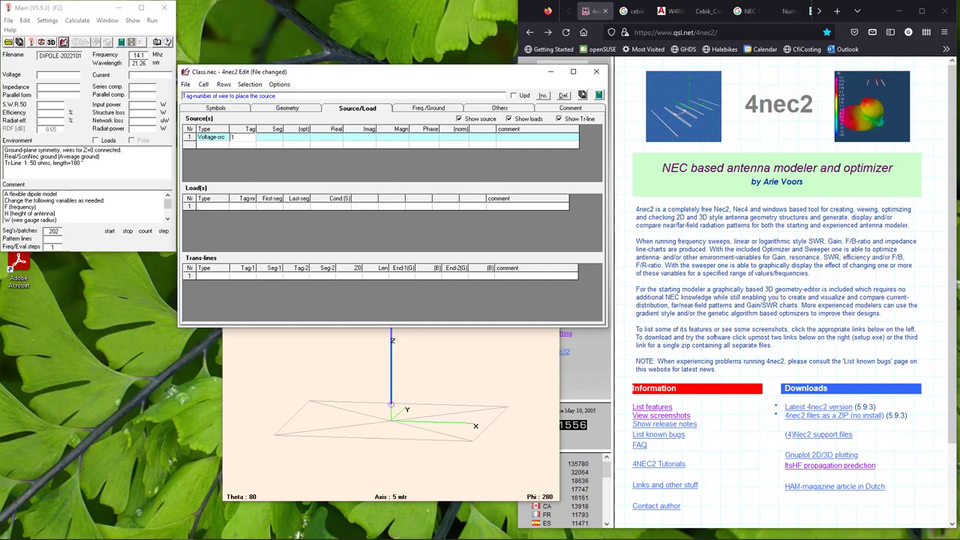
key("Tab")
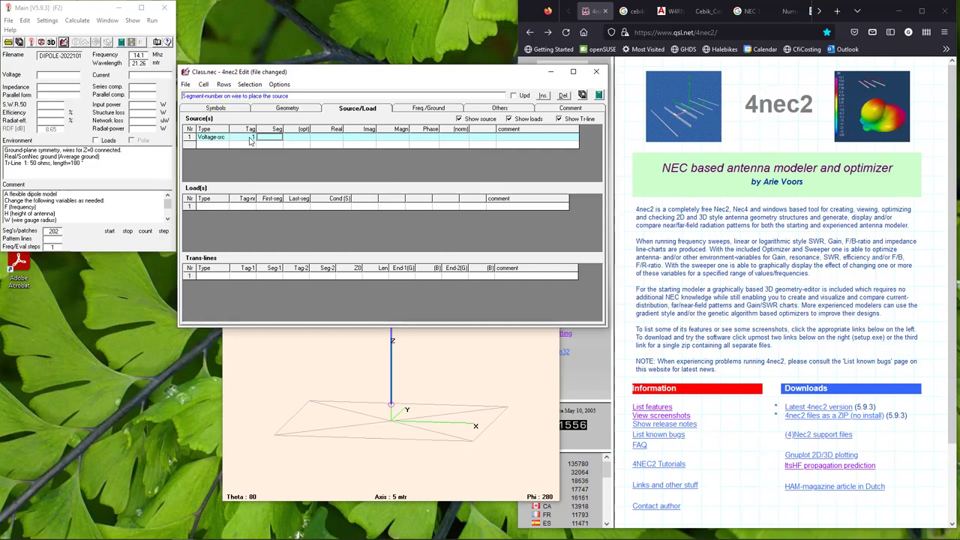
left_click(268, 138)
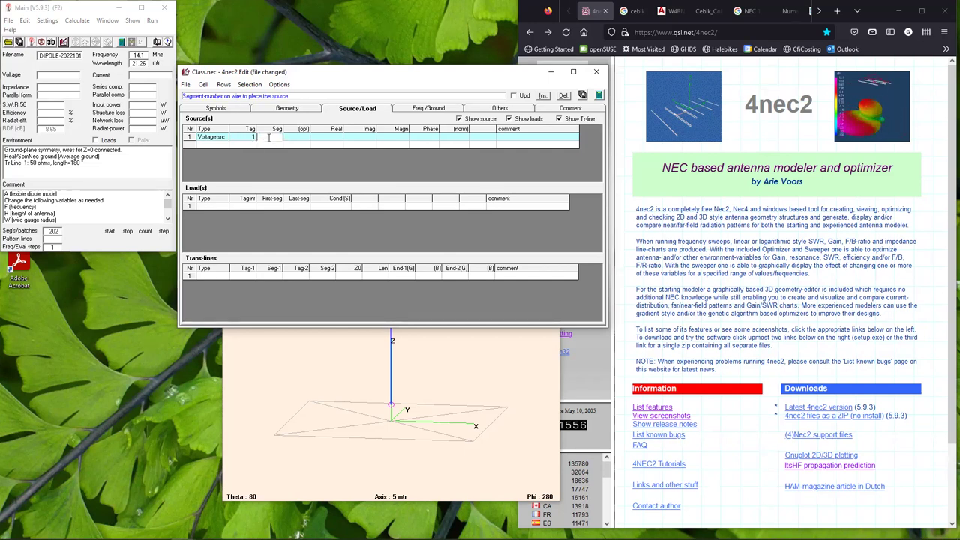
type("51")
key("Tab")
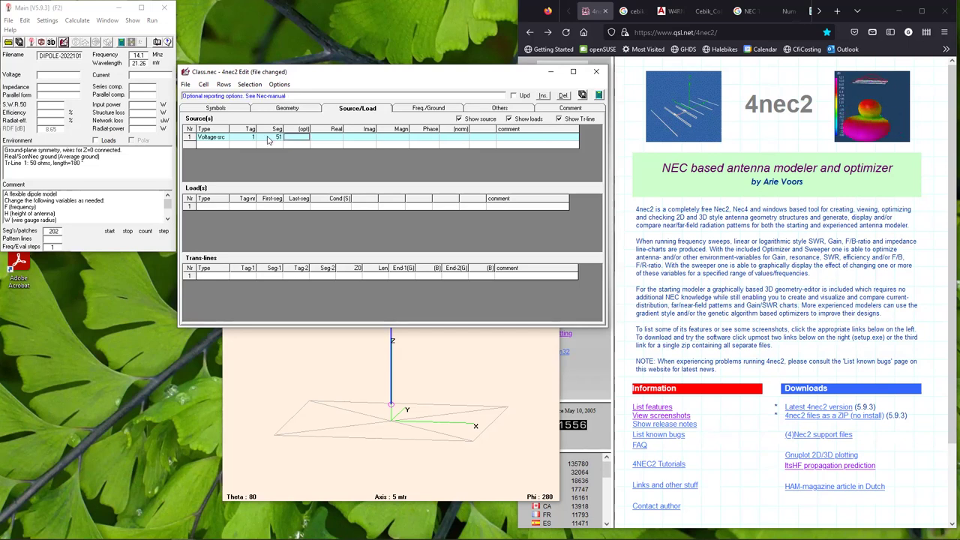
Step: Set the voltage source's real part to 1 and its imaginary part to 0
left_click(332, 138)
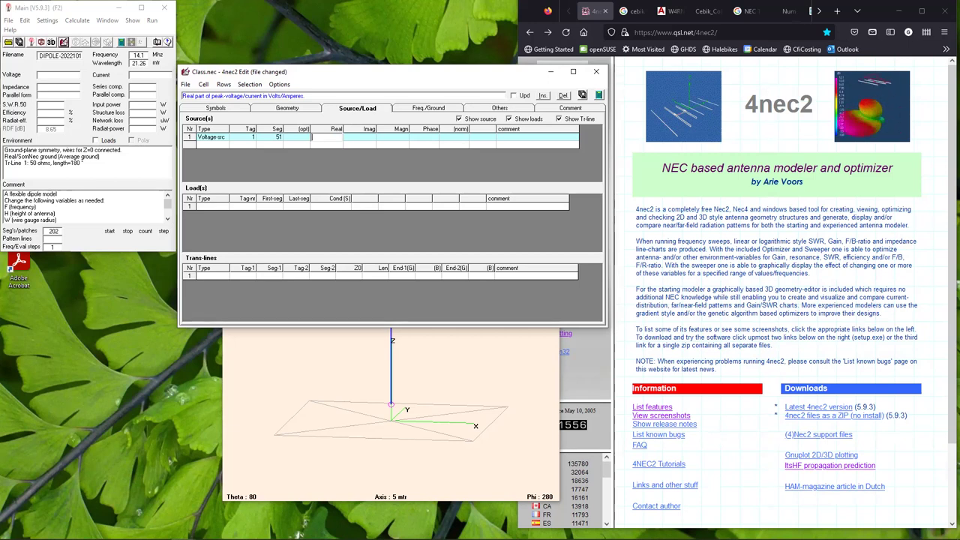
type("1")
left_click(397, 138)
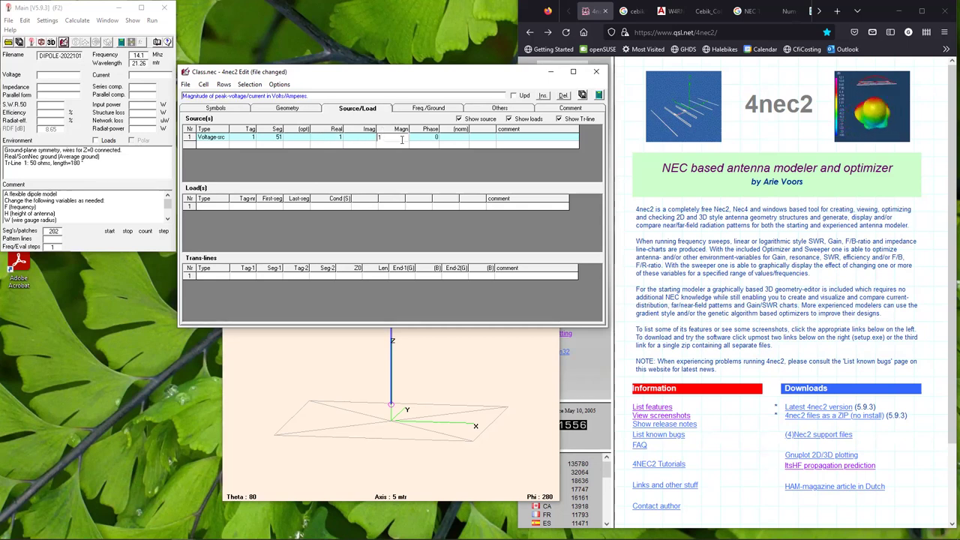
left_click(363, 138)
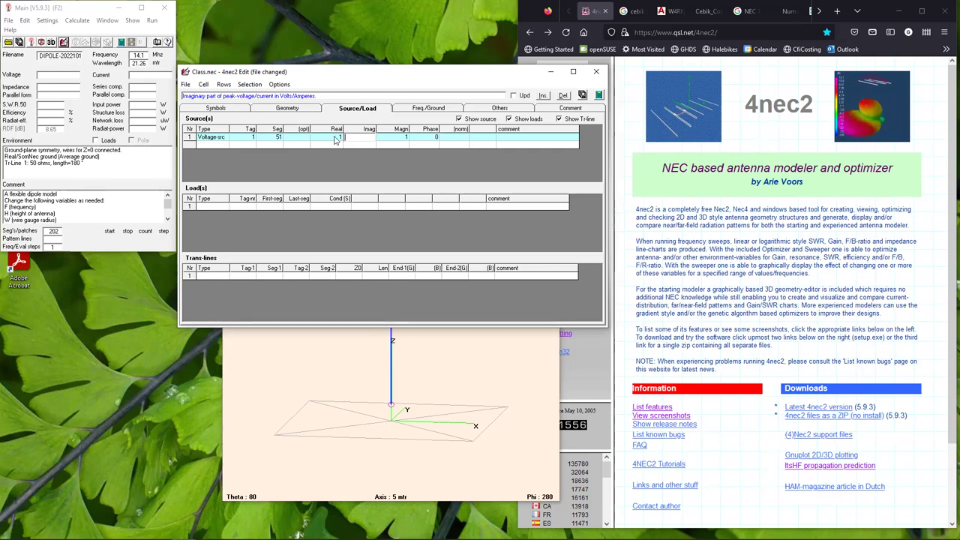
type("0")
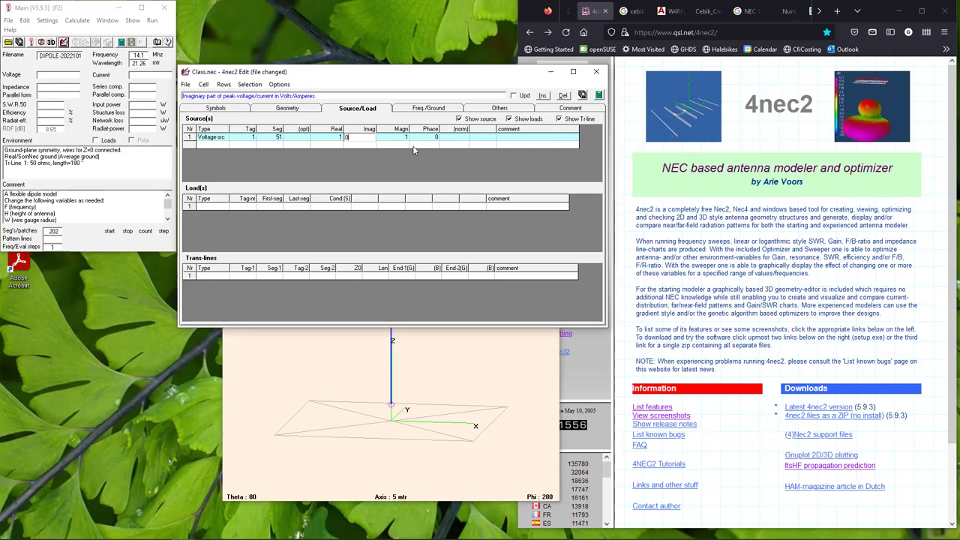
key("Tab")
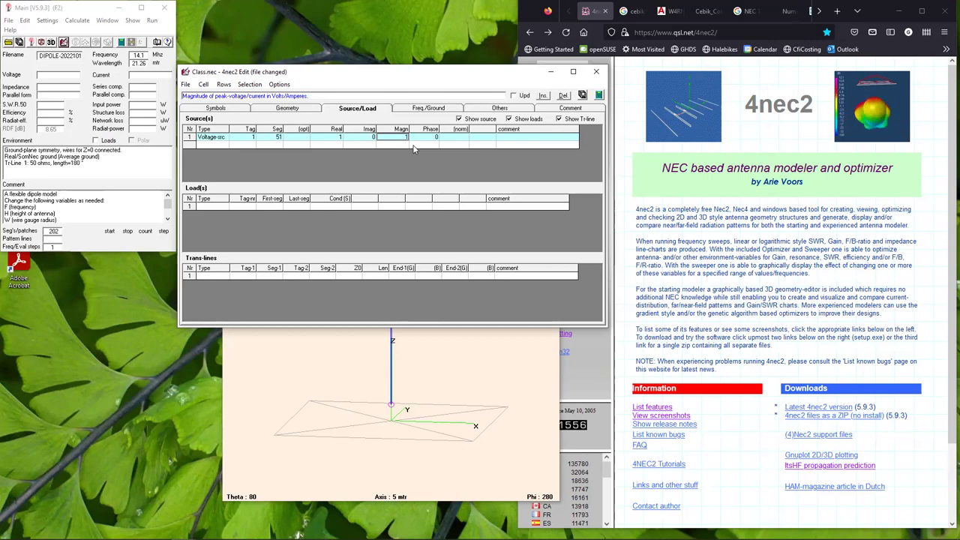
Step: Save the model as Class.nec in the 4nec2-class folder, replacing the existing file
left_click(583, 96)
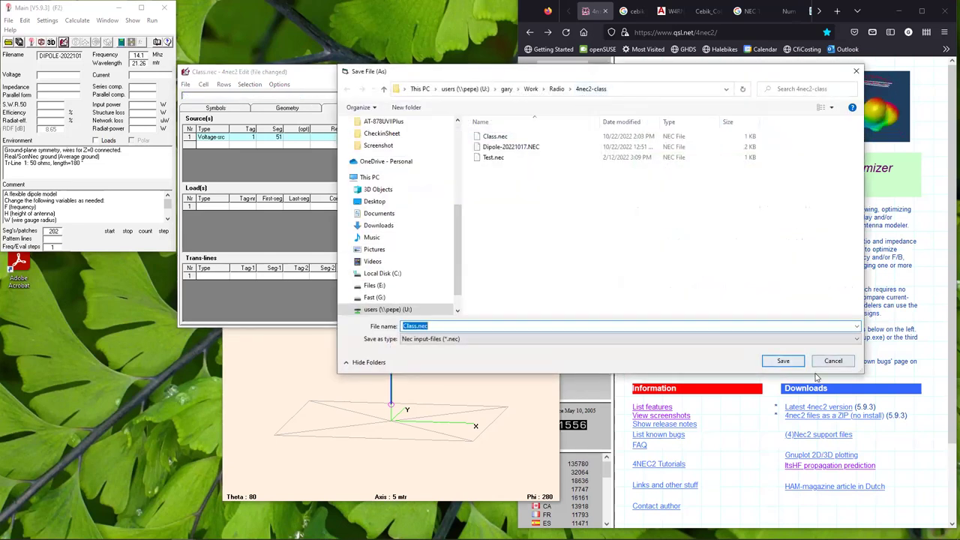
left_click(786, 363)
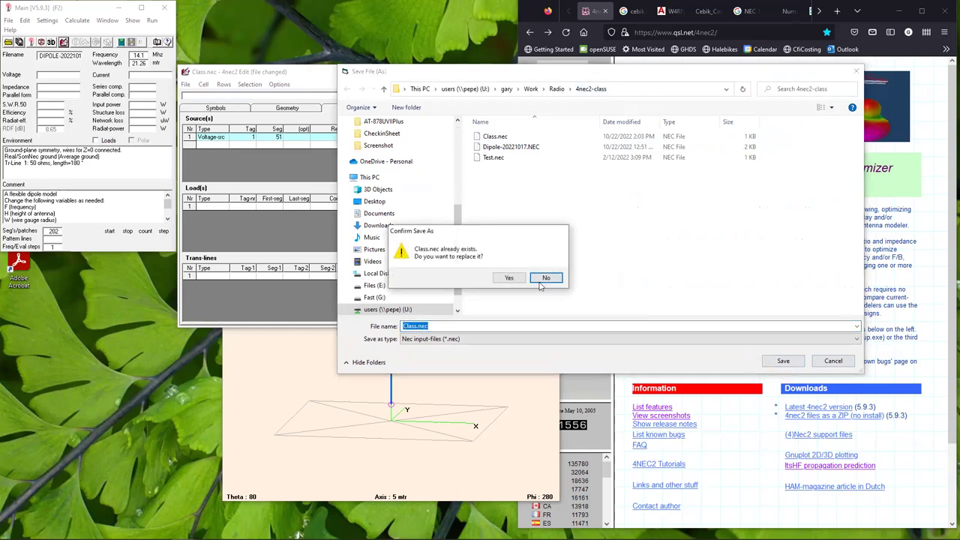
left_click(510, 278)
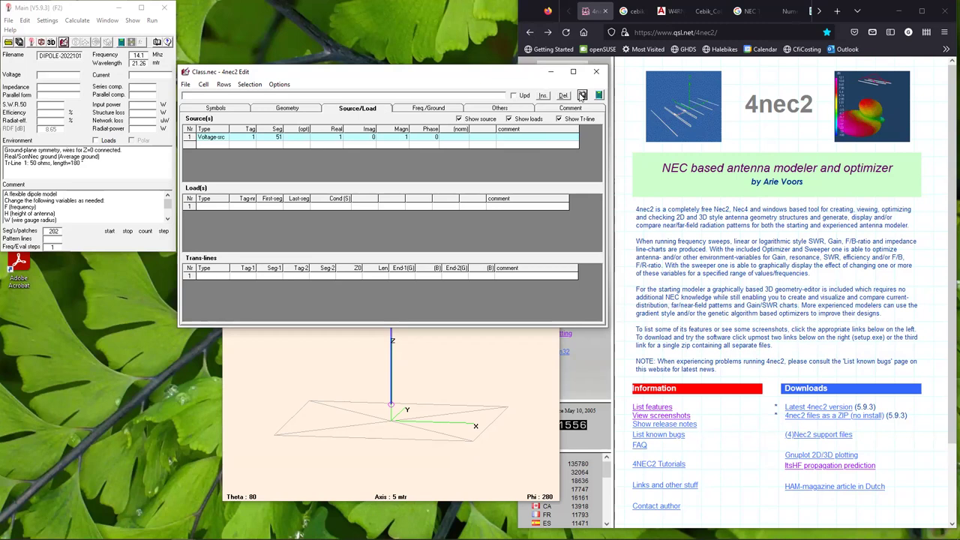
left_click(582, 97)
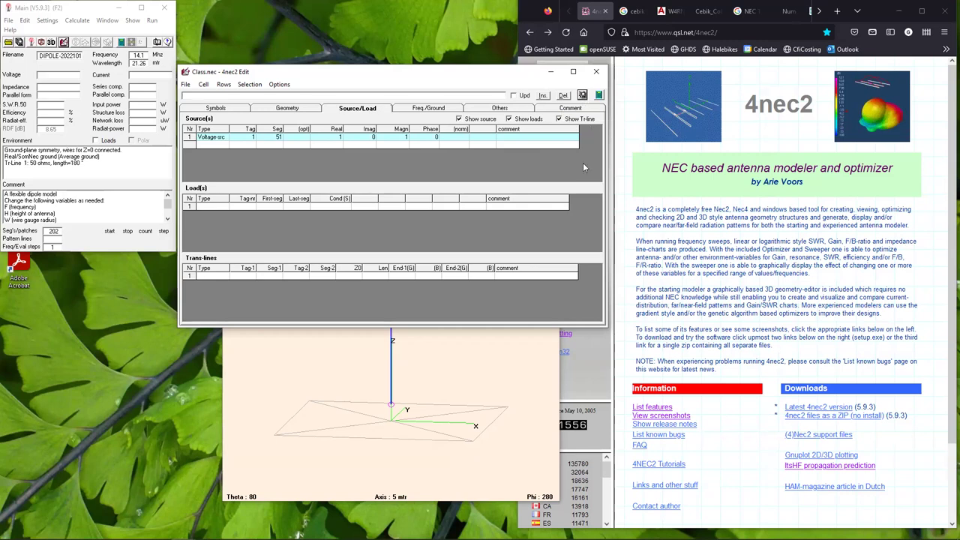
left_click(599, 95)
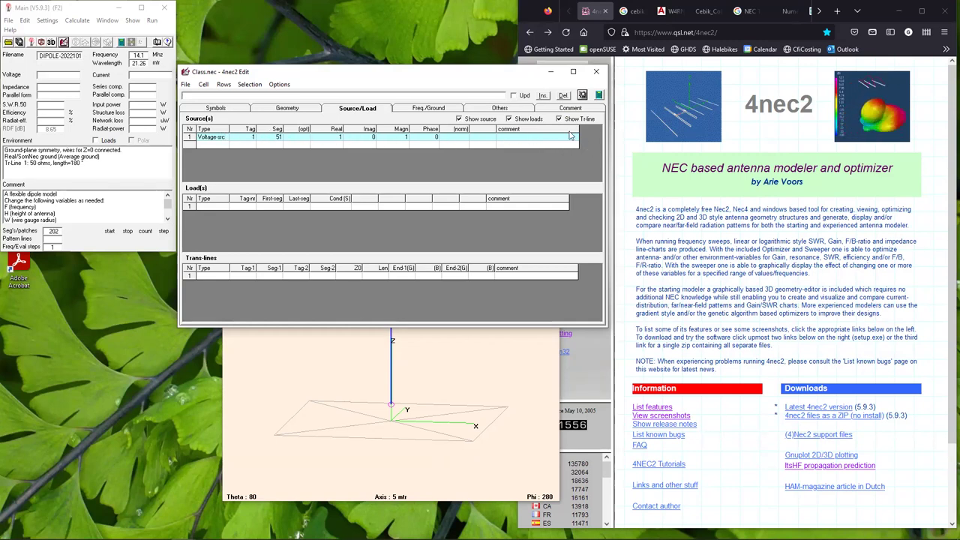
Step: Hide the loads and transmission-line tables so that only the sources table is shown
left_click(509, 120)
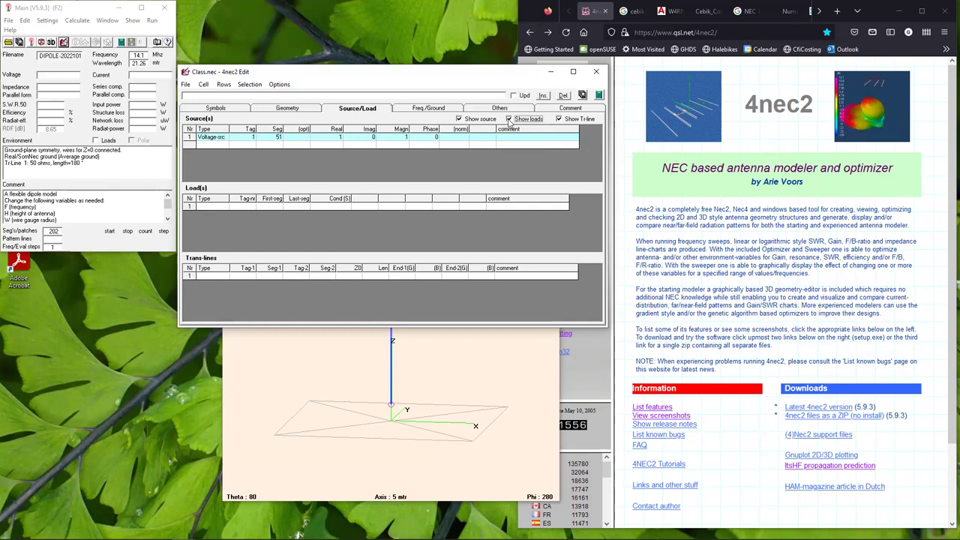
left_click(559, 120)
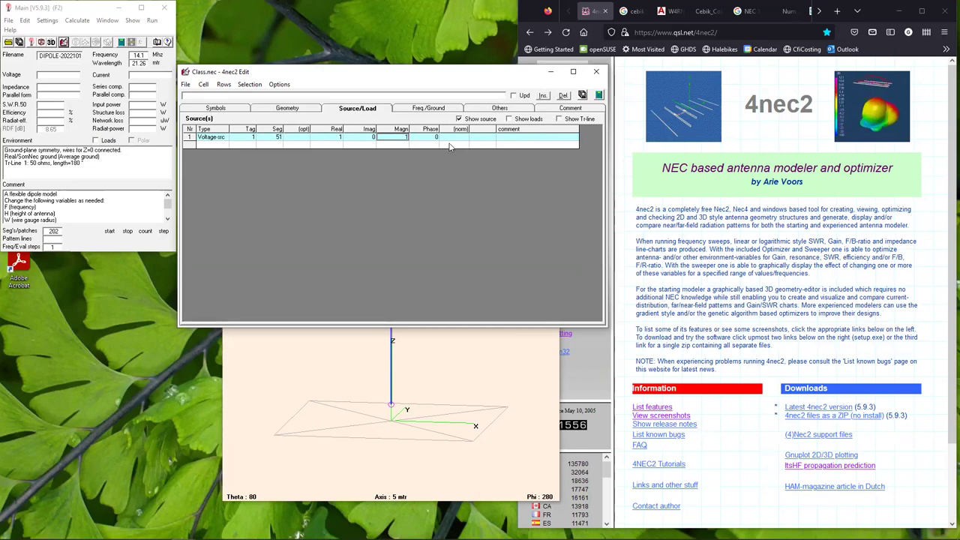
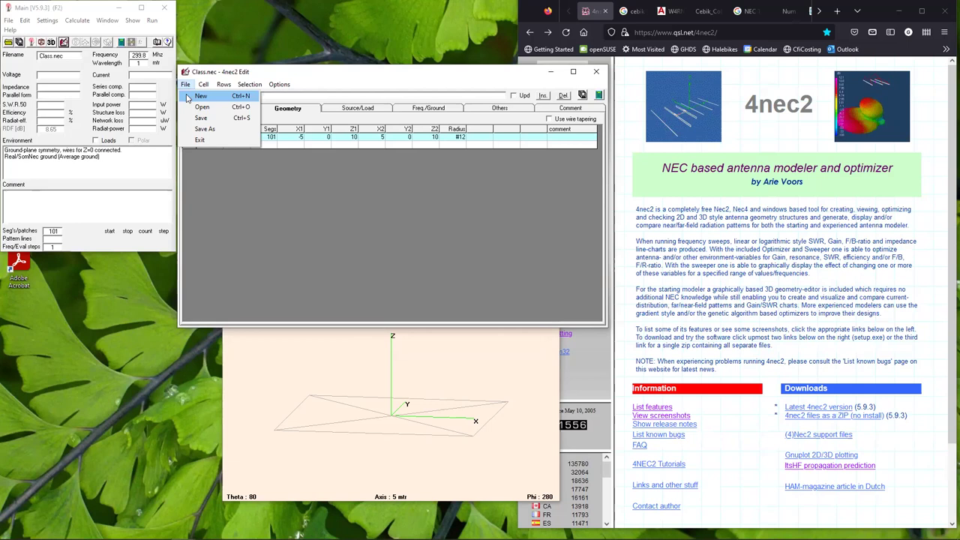
Step: Move the model editor window away from the main window and check which NEC editor is selected in the settings
left_click(259, 75)
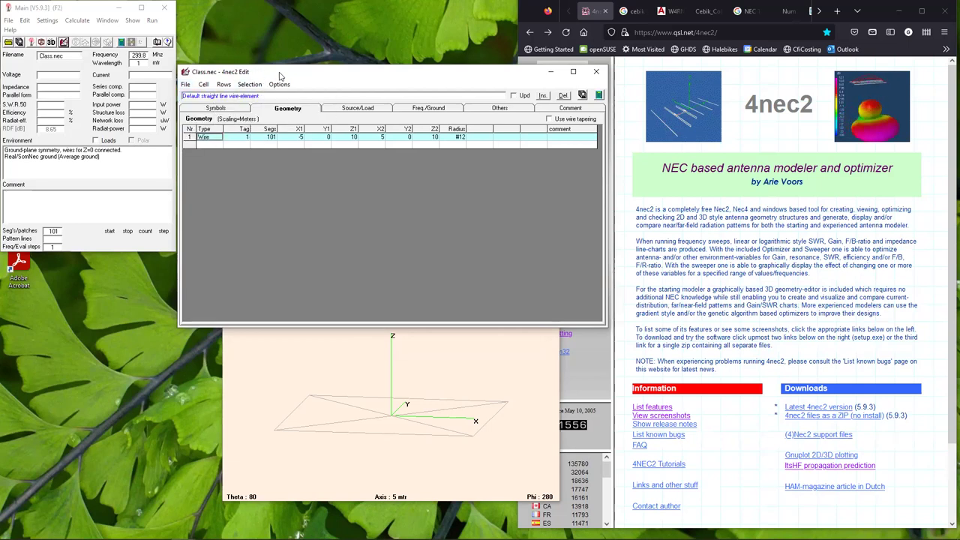
left_click_drag(280, 76, 360, 64)
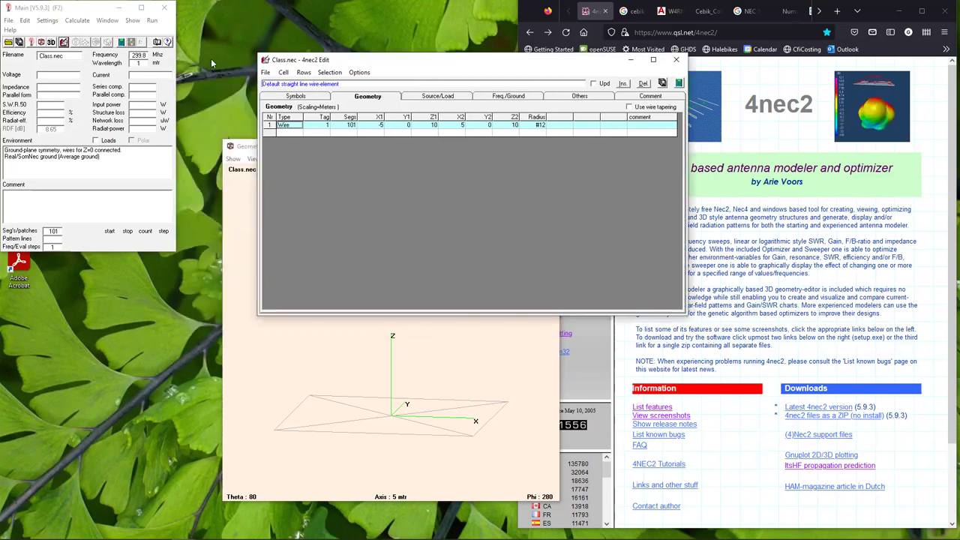
left_click(45, 20)
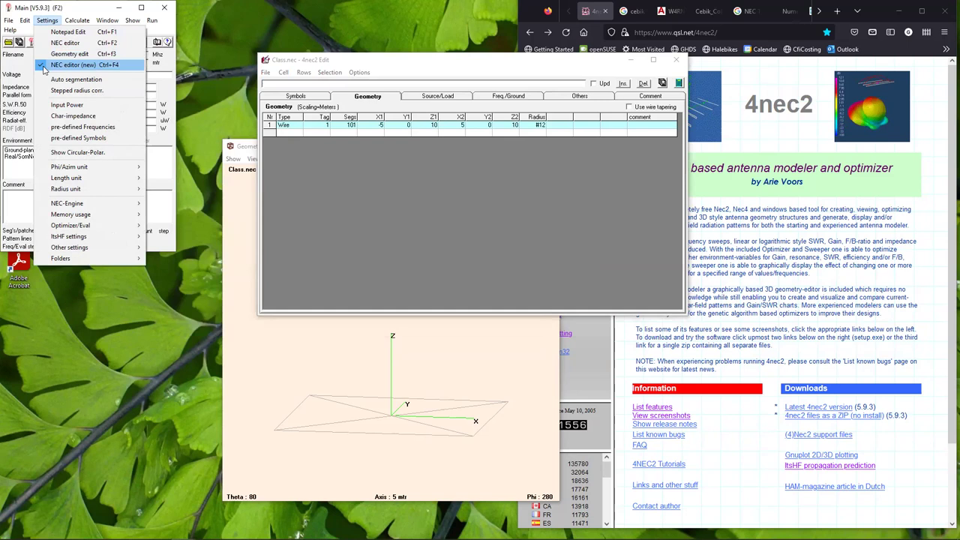
left_click(45, 21)
Step: Close the Class.nec editor window and reopen the input file for editing
left_click(25, 21)
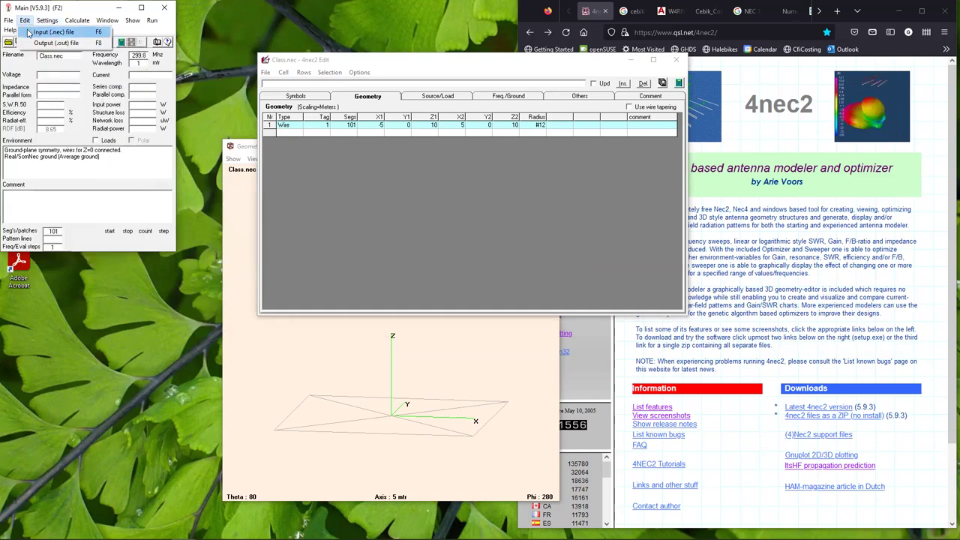
left_click(28, 32)
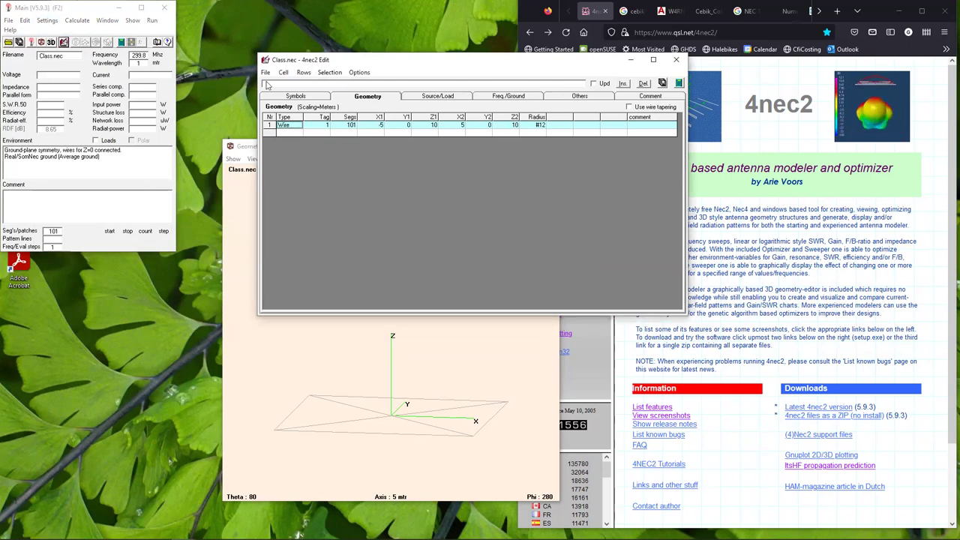
left_click(608, 84)
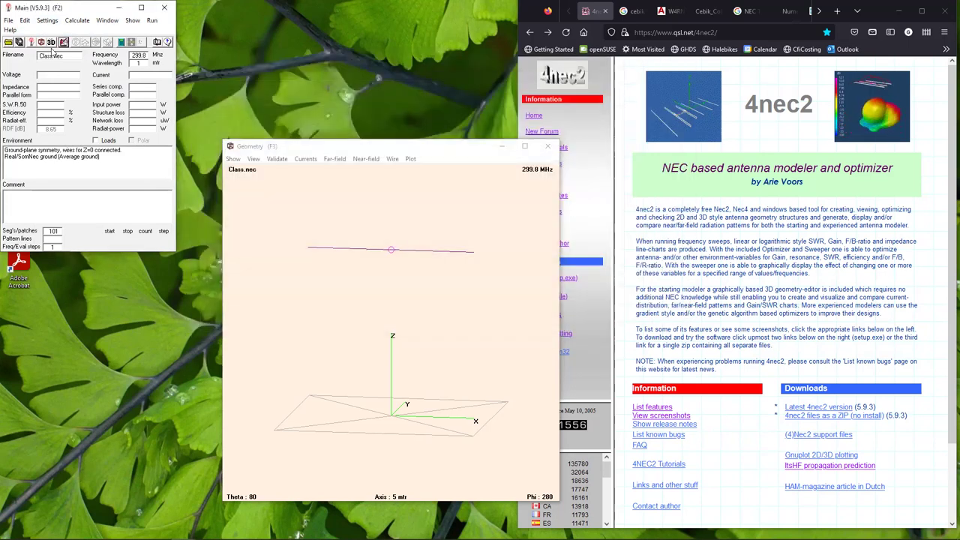
key("ctrl+e")
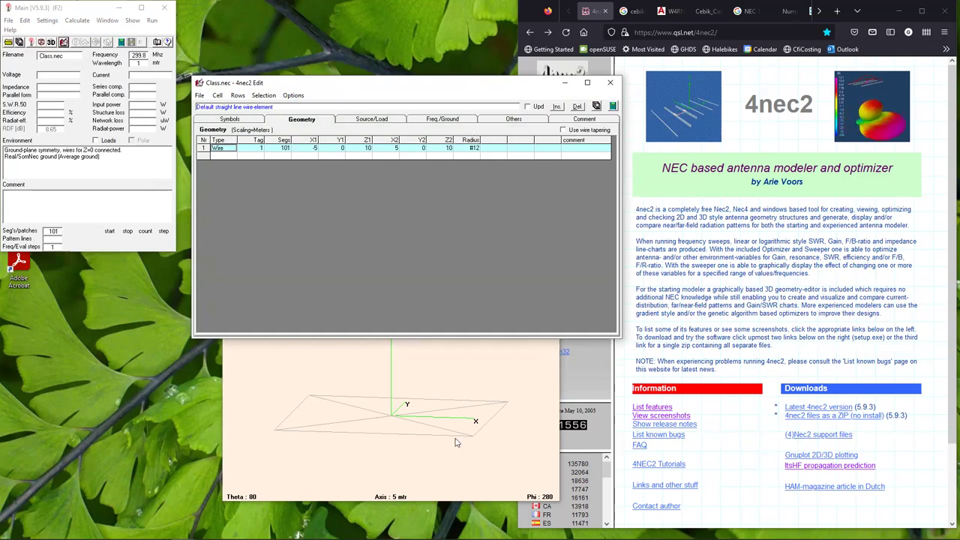
mouse_move(439, 537)
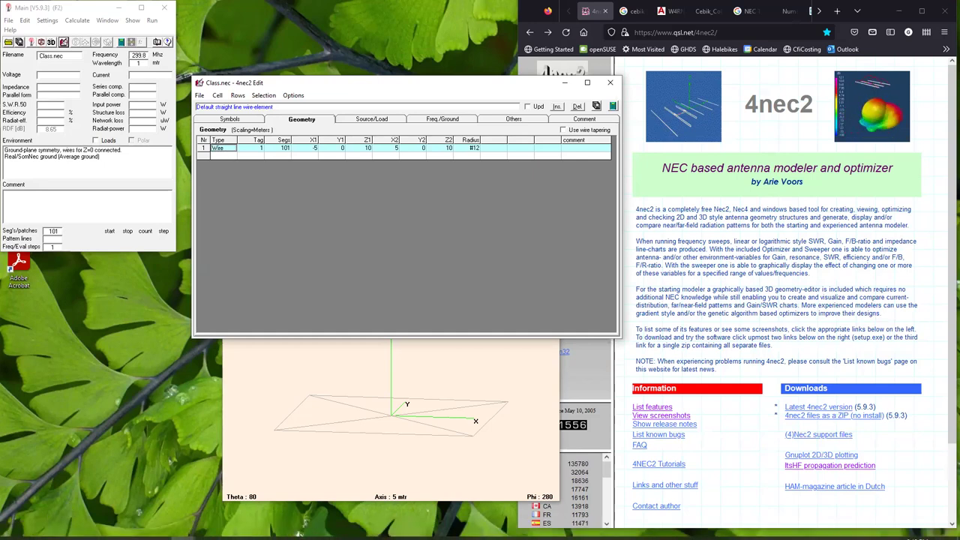
mouse_move(60, 532)
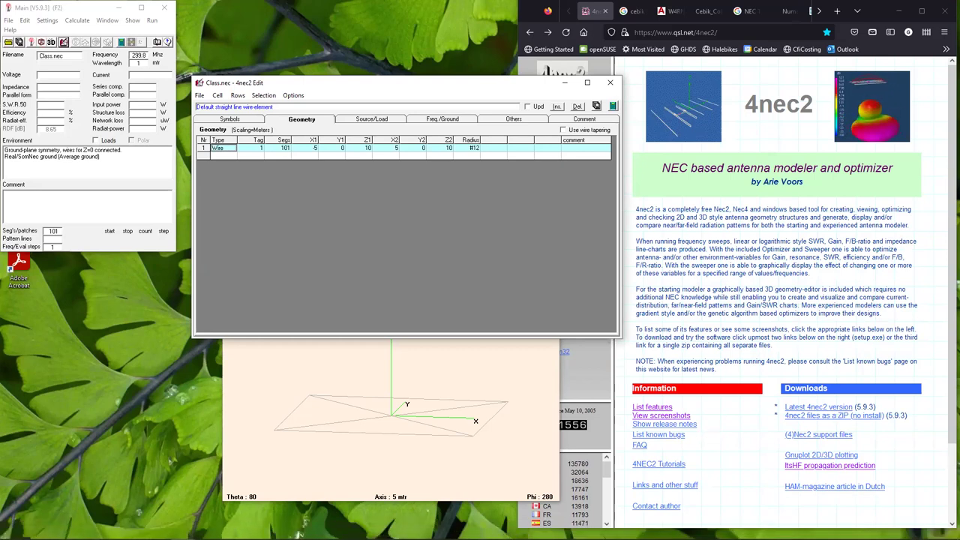
left_click(297, 534)
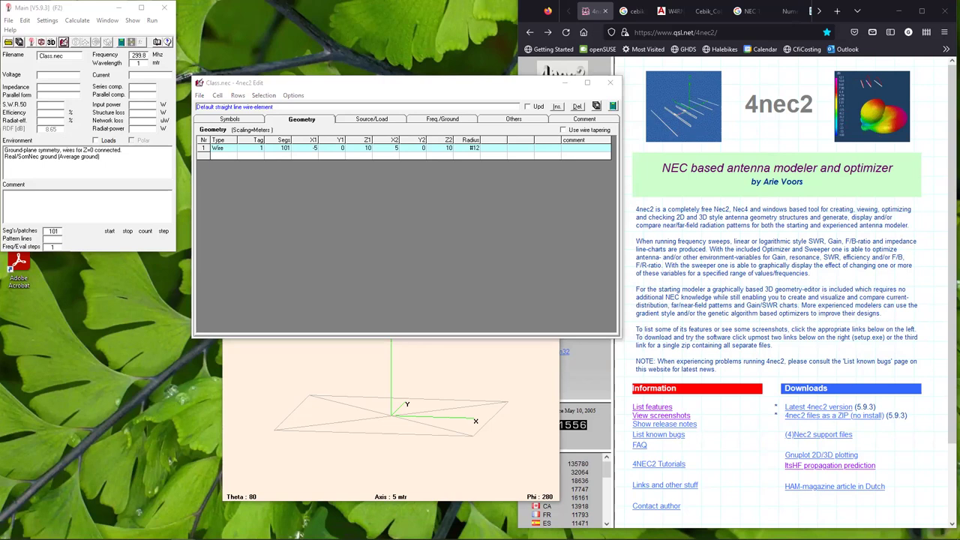
mouse_move(183, 531)
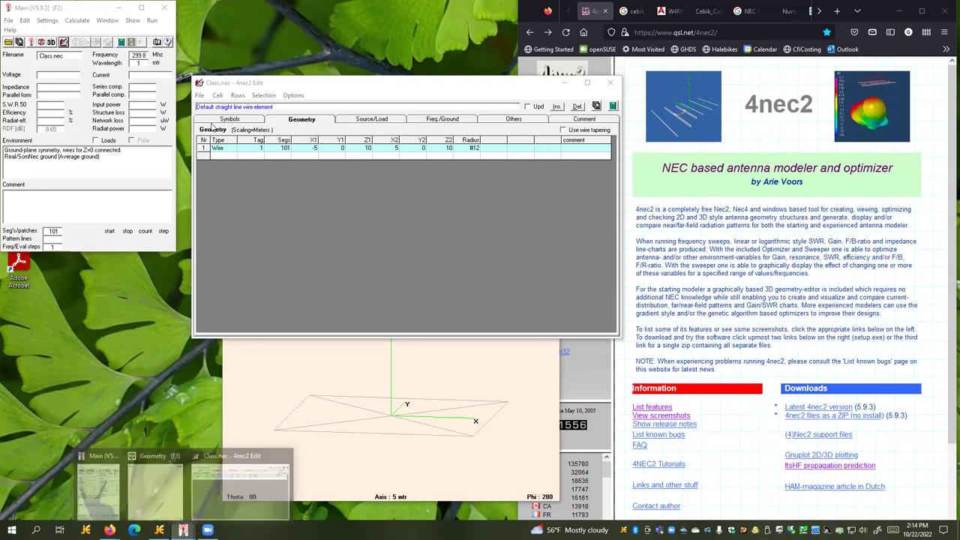
left_click(200, 97)
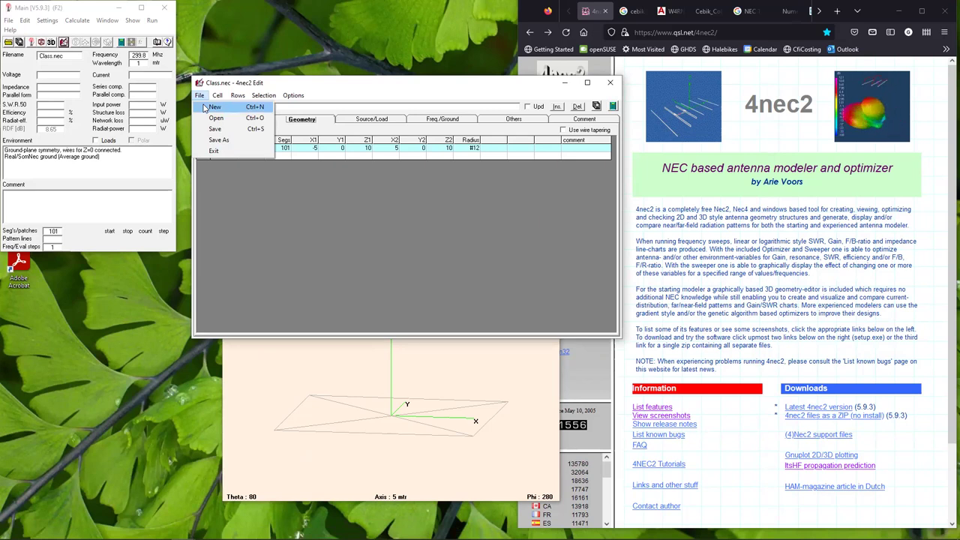
left_click(212, 107)
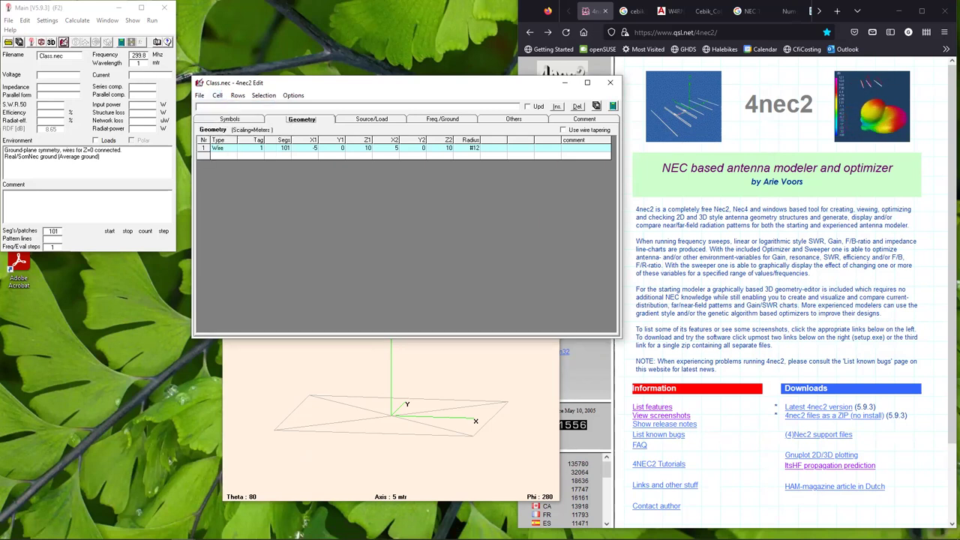
mouse_move(826, 529)
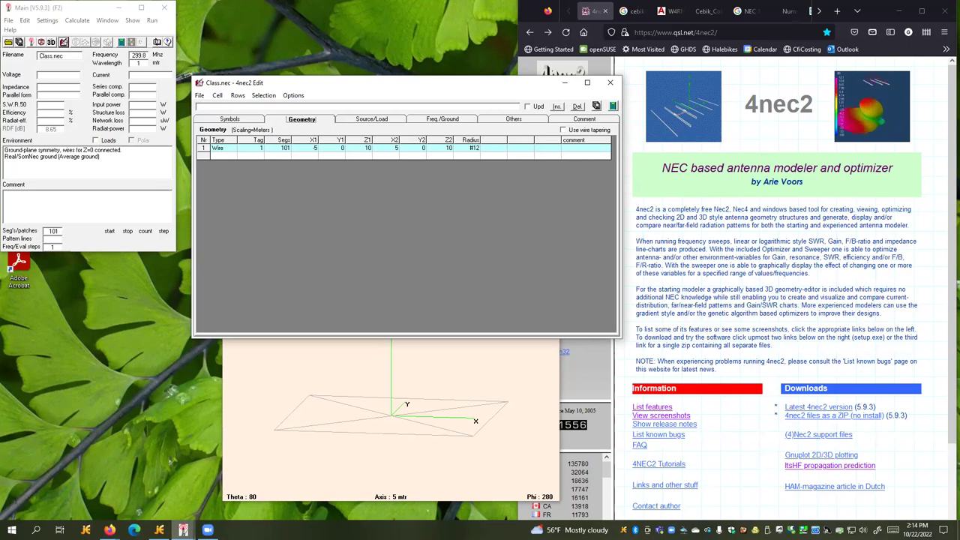
left_click(183, 529)
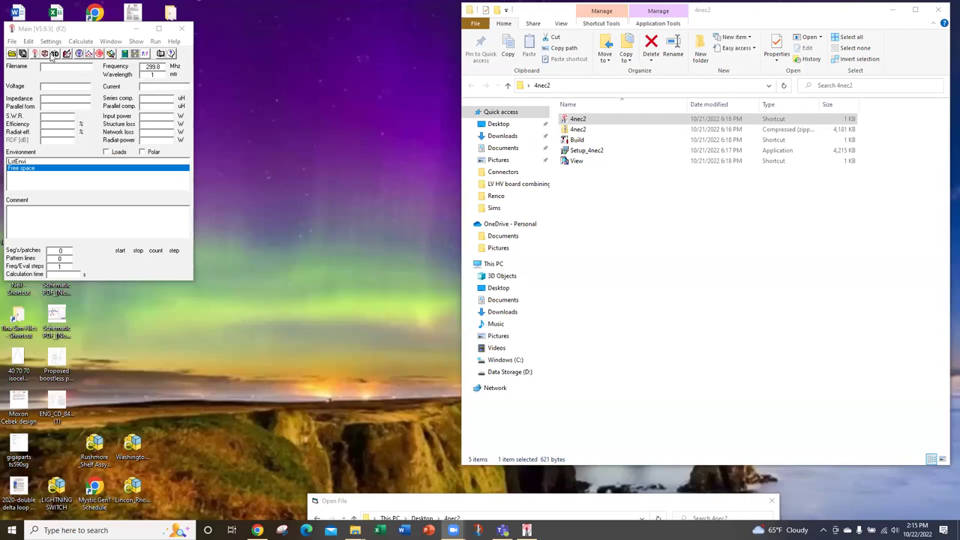
Step: Try to open newantenna.nec from the desktop's 4nec2 folder as the input file, and close the file dialog
left_click(29, 42)
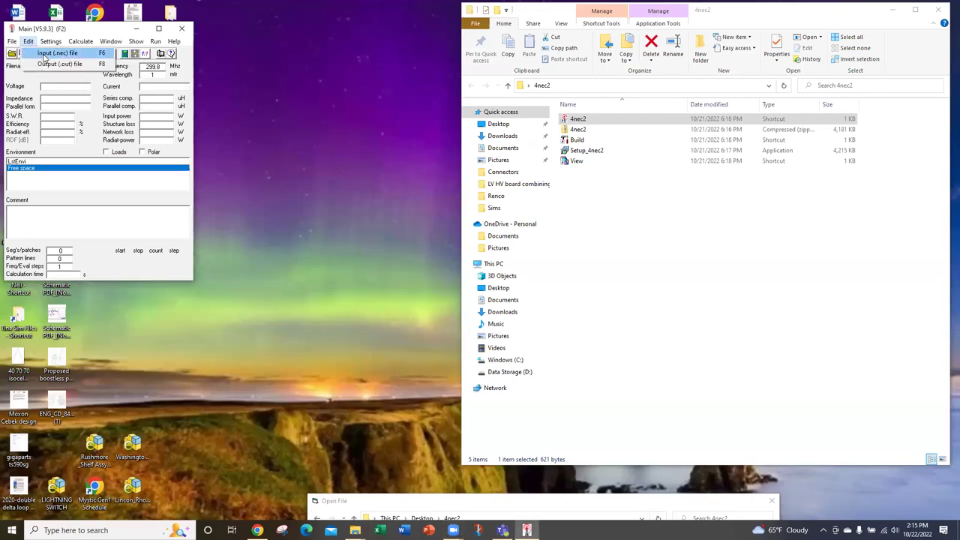
left_click(44, 54)
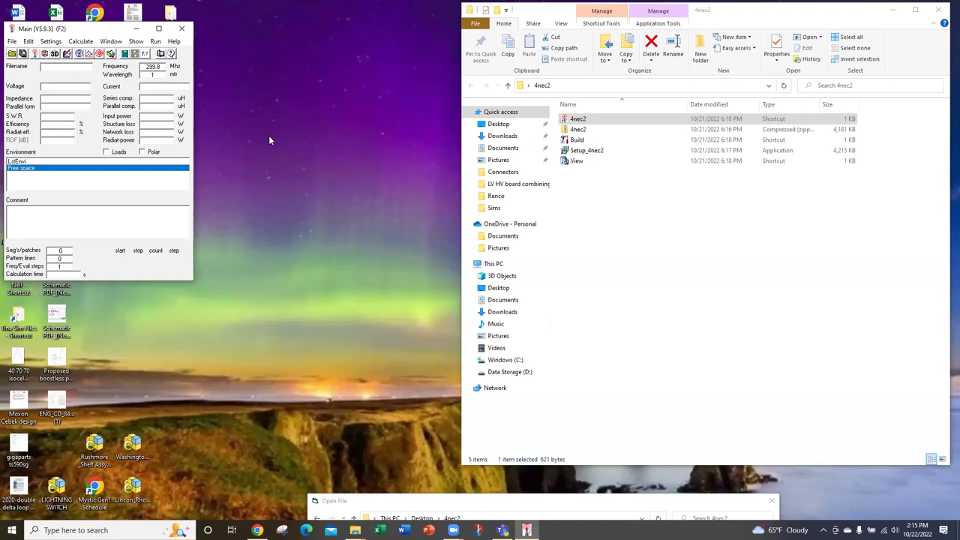
left_click(529, 500)
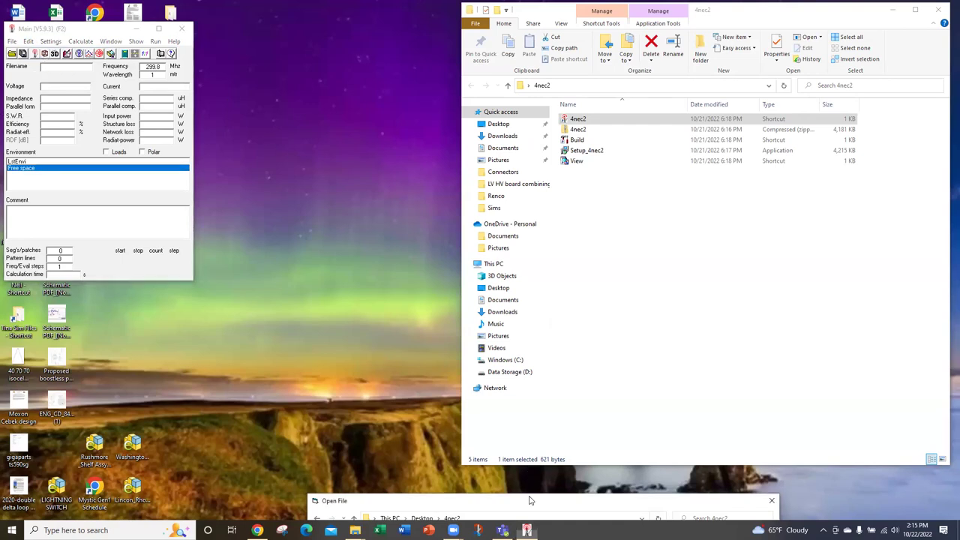
left_click_drag(530, 500, 528, 98)
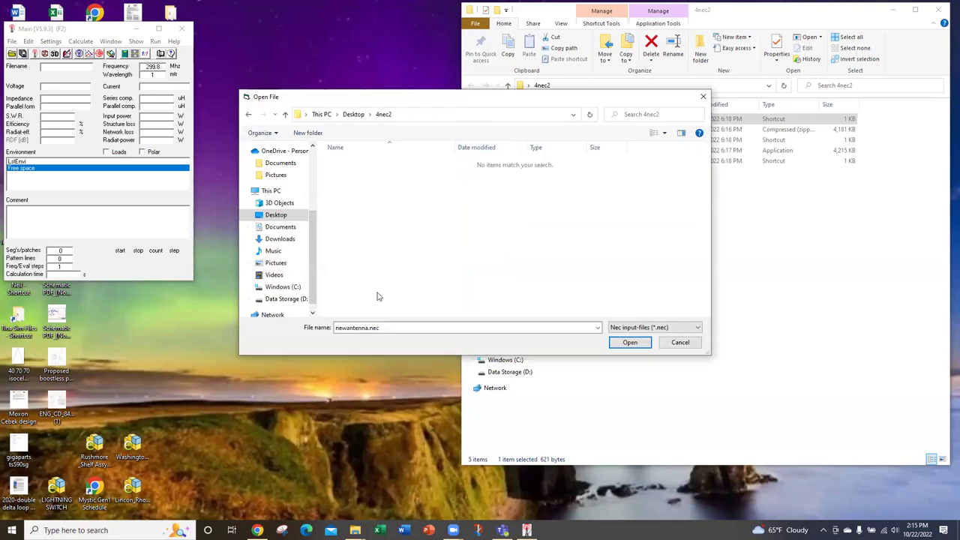
left_click(655, 327)
left_click(350, 332)
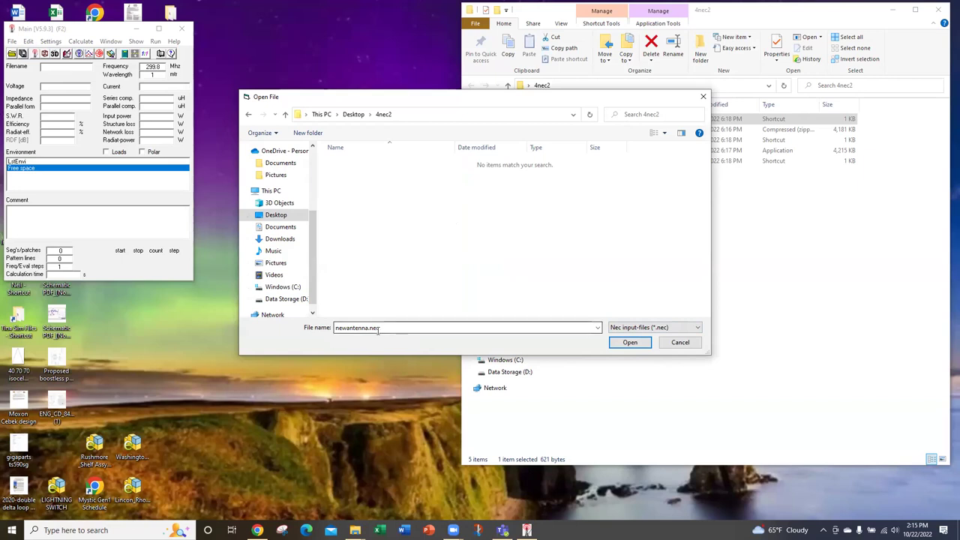
left_click(630, 342)
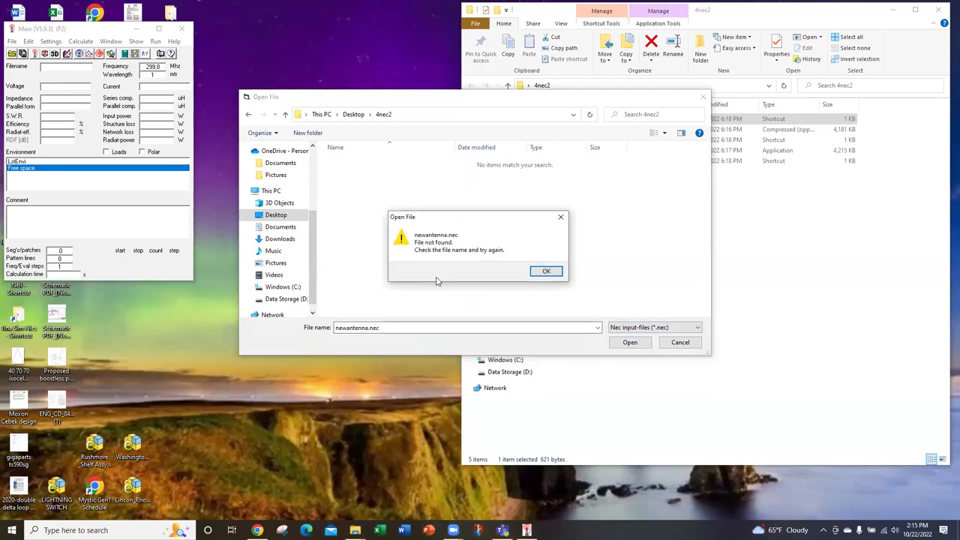
left_click(547, 271)
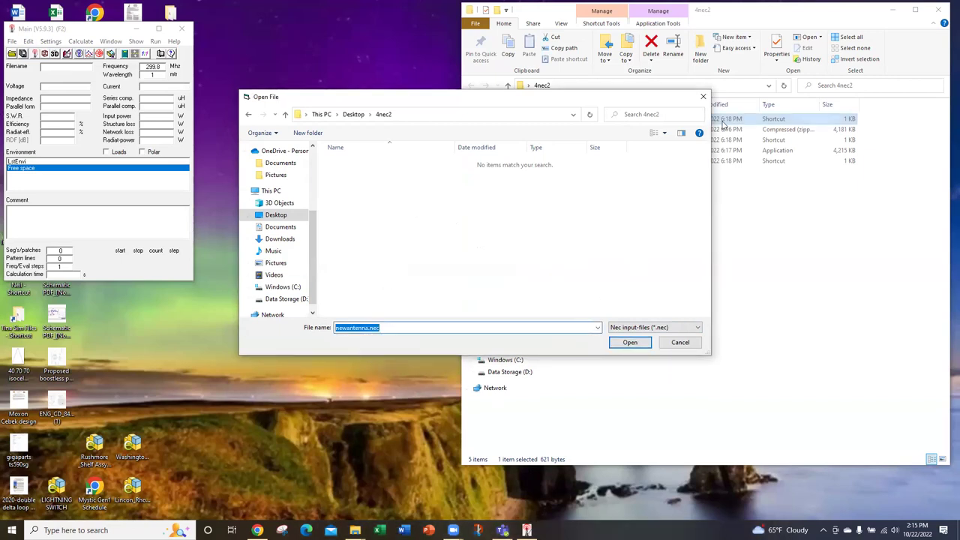
left_click(703, 96)
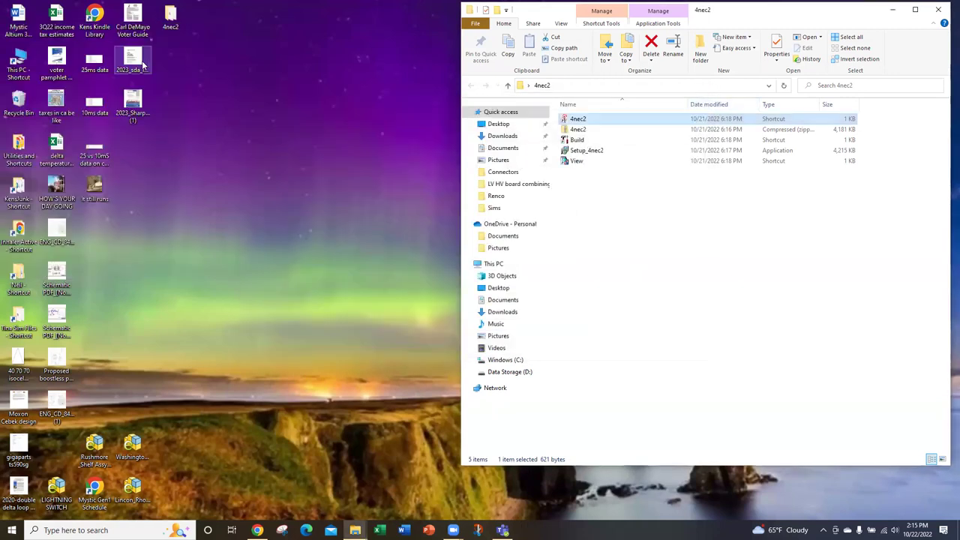
Step: Start 4nec2 from its shortcut in the 4nec2 folder, and close it together with its file dialog
left_click(171, 15)
left_click(600, 122)
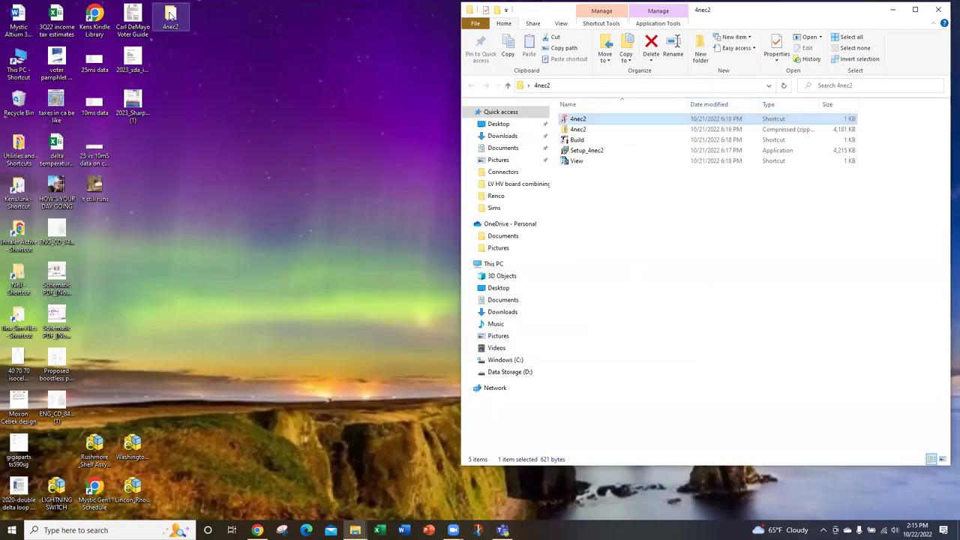
double_click(599, 122)
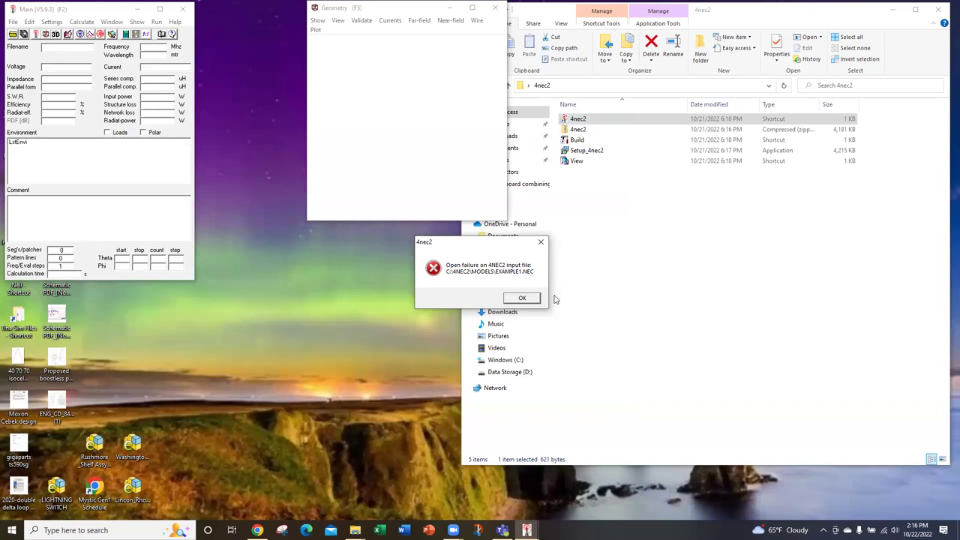
left_click(540, 241)
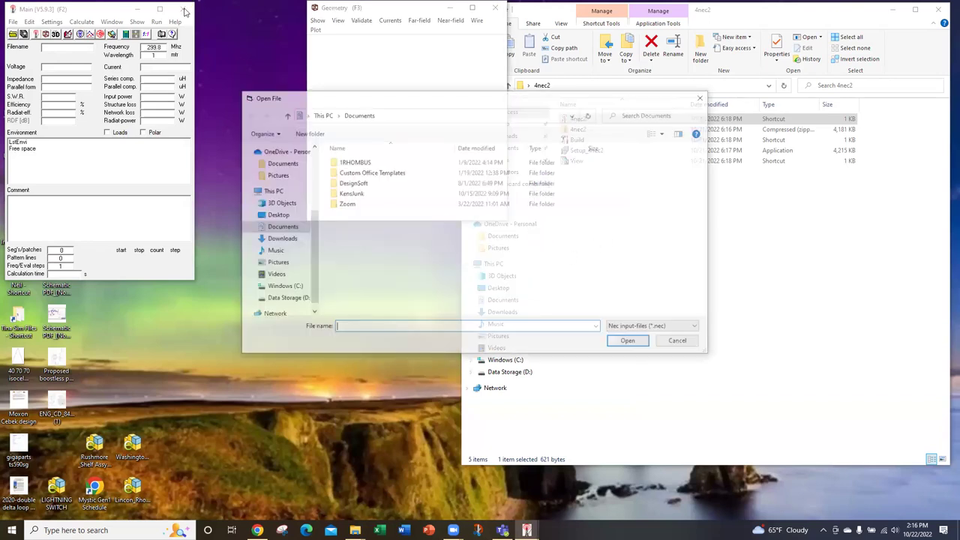
left_click(184, 11)
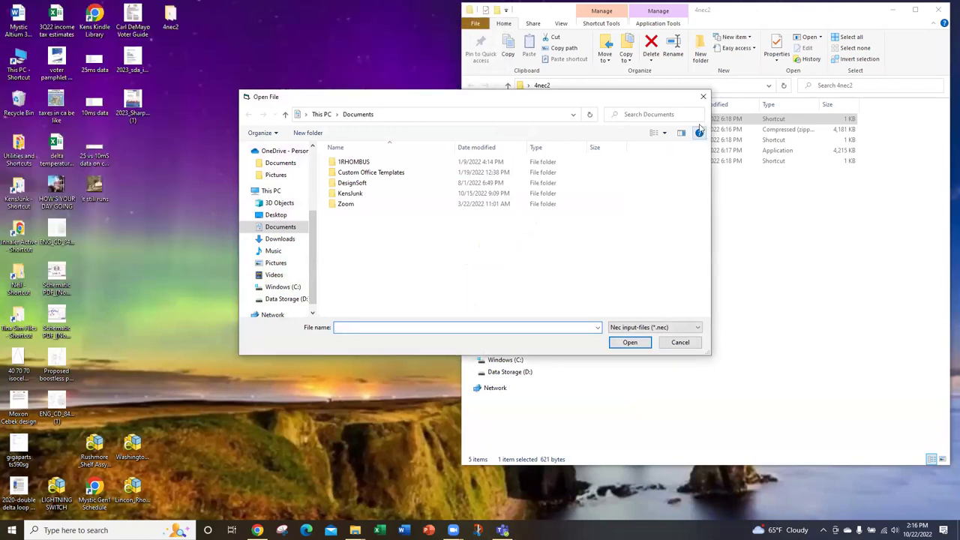
left_click(703, 96)
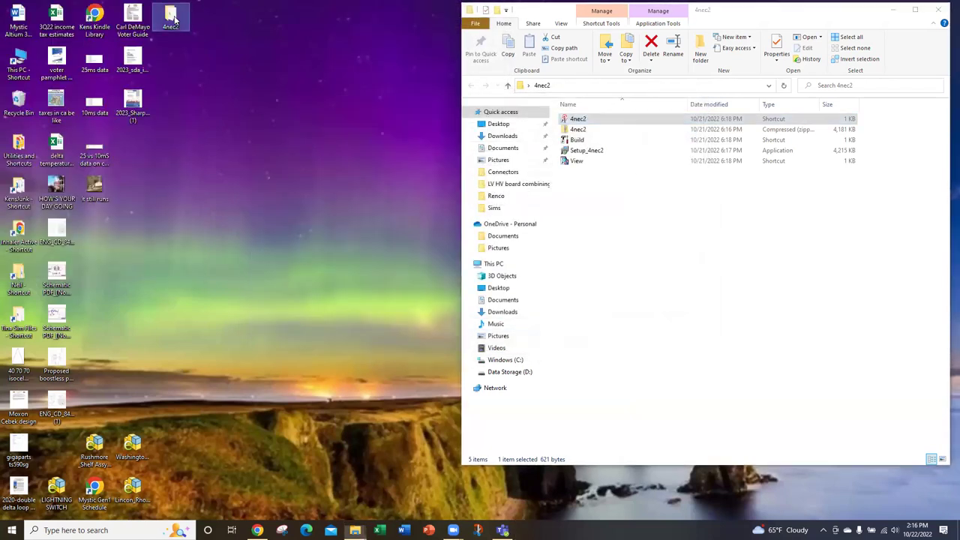
Step: Run the 4nec2 shortcut as administrator and dismiss the input-file error
right_click(589, 121)
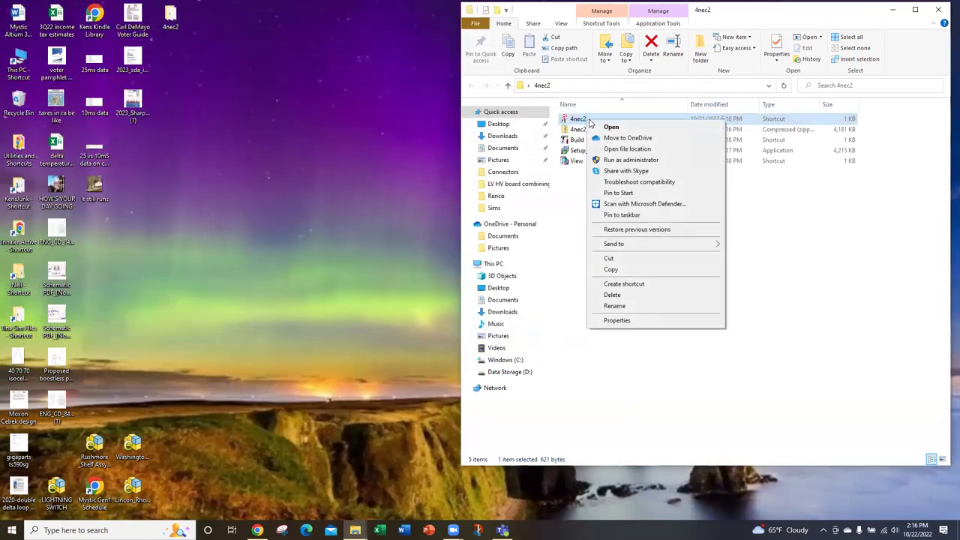
left_click(639, 160)
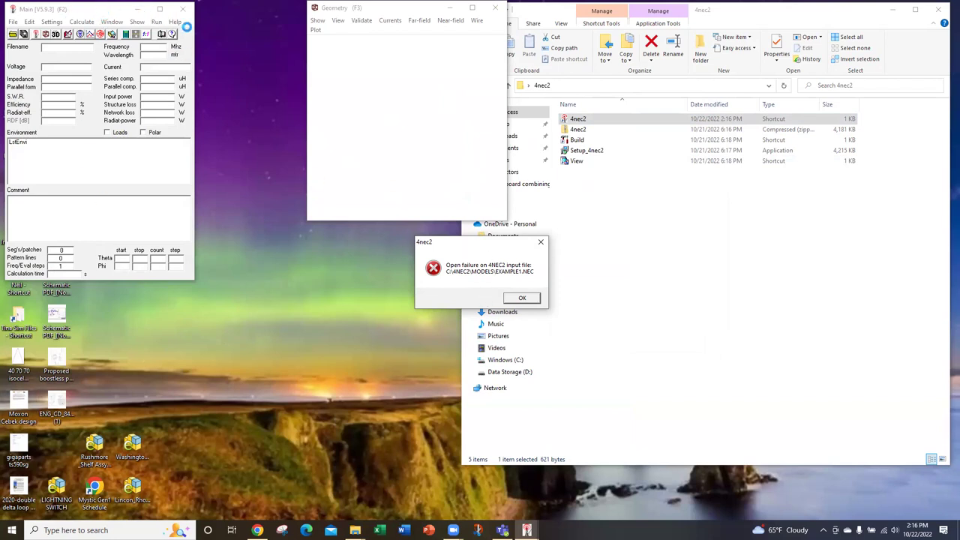
left_click(525, 298)
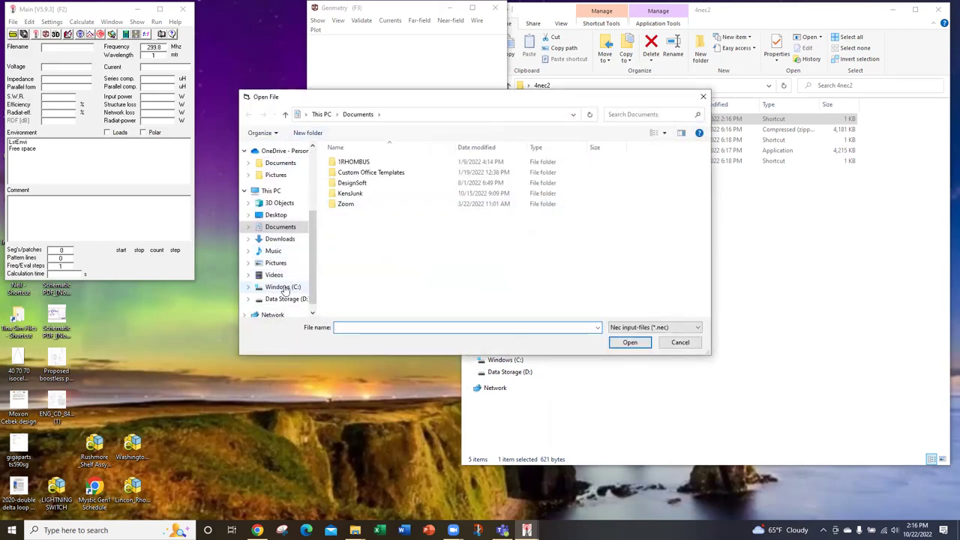
Step: Look through Program Files (x86) on the C: drive for NEC input files, and close the file dialog
scroll(279, 251, "down", 1)
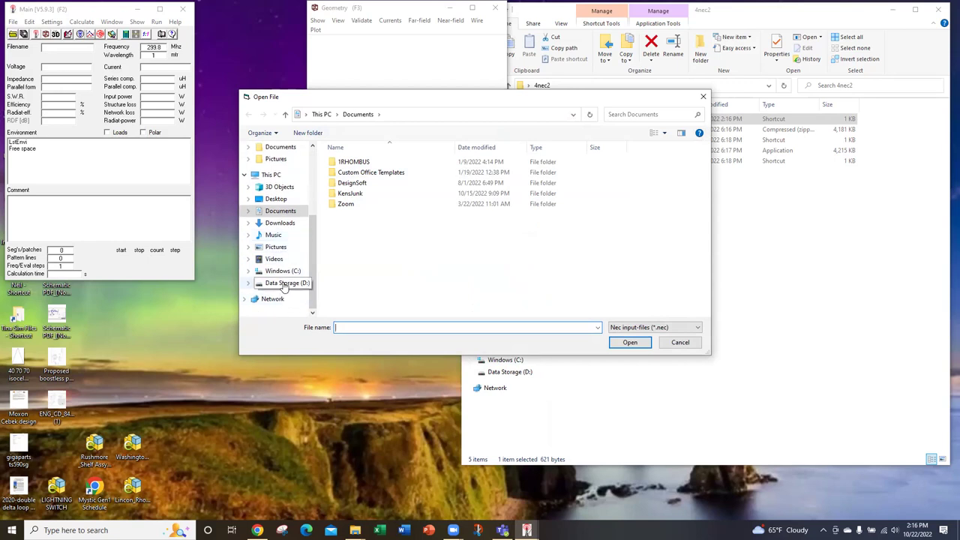
left_click(283, 272)
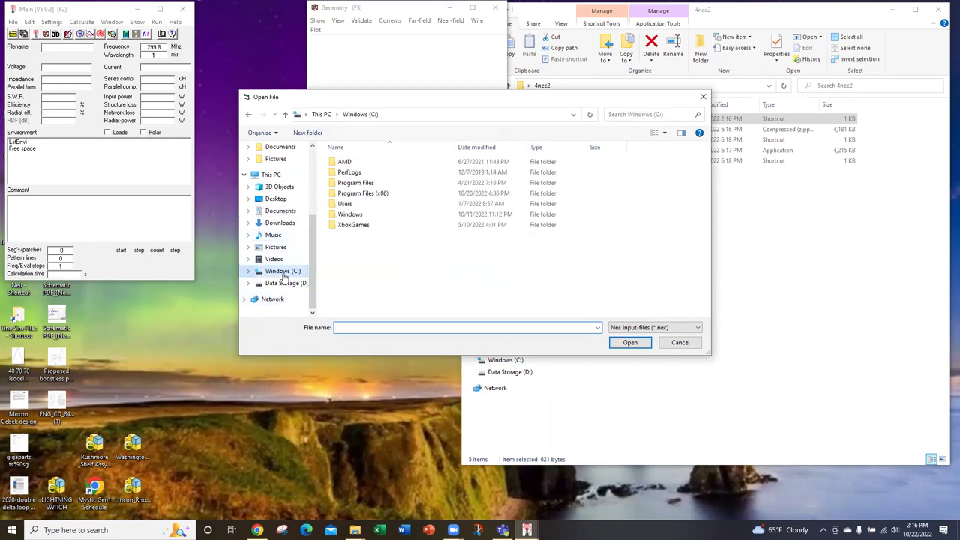
double_click(353, 194)
scroll(403, 199, "down", 3)
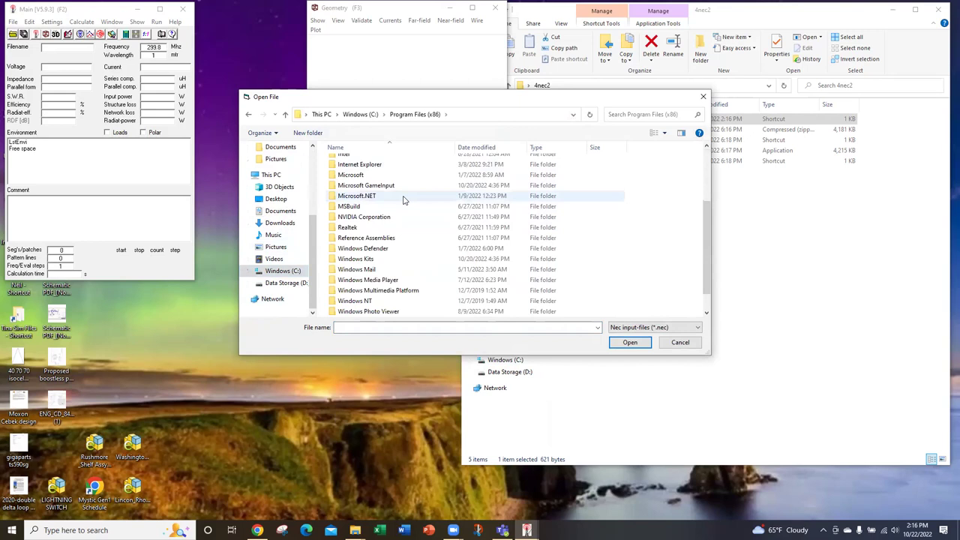
left_click(703, 96)
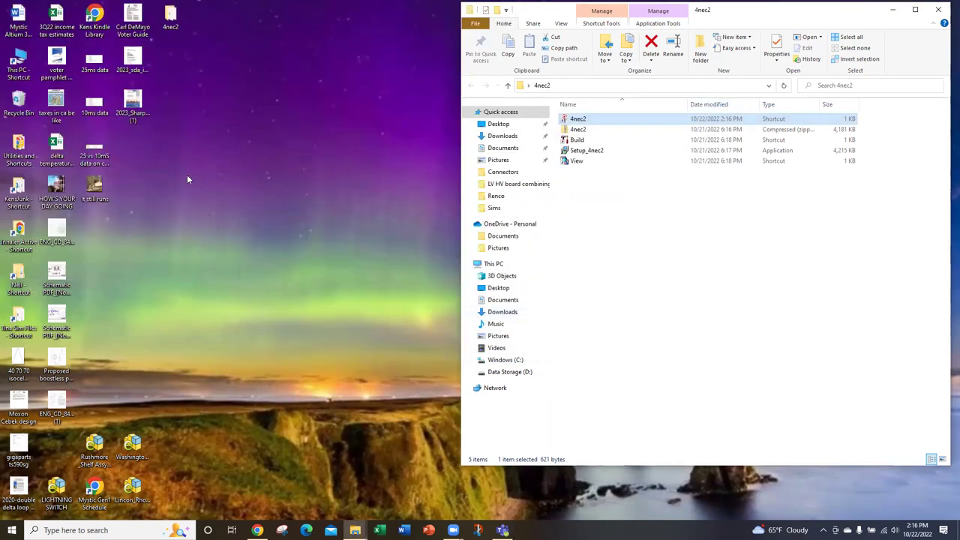
right_click(611, 121)
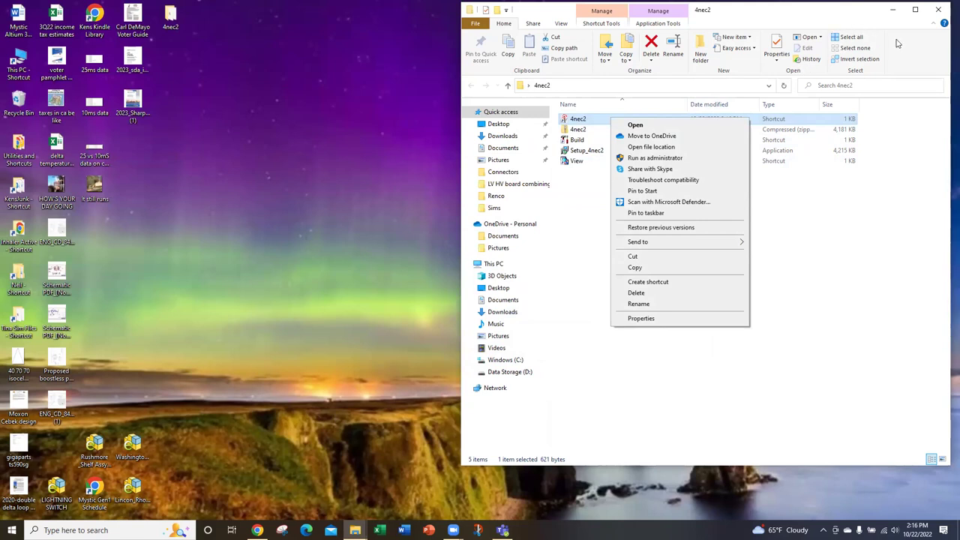
left_click(868, 16)
left_click_drag(866, 16, 849, 32)
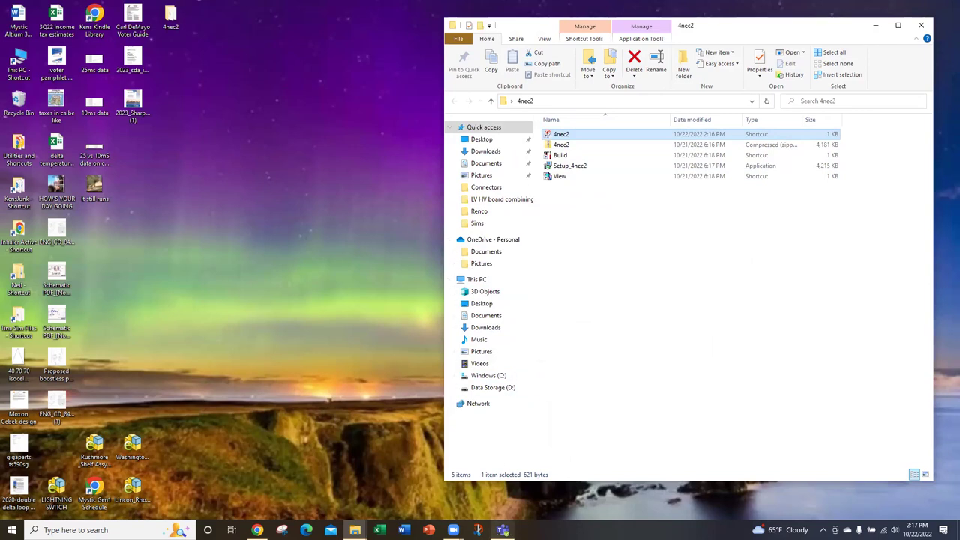
mouse_move(453, 529)
left_click(406, 491)
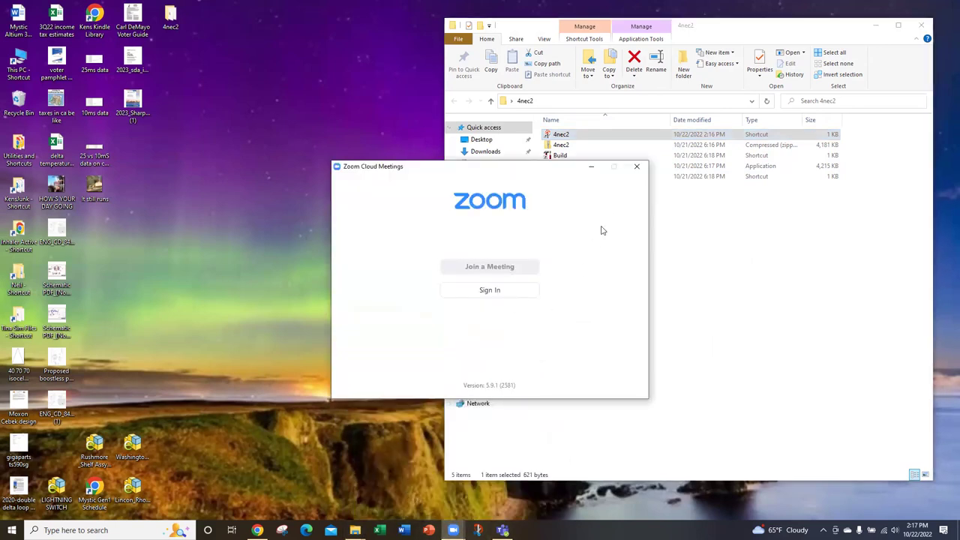
left_click(591, 167)
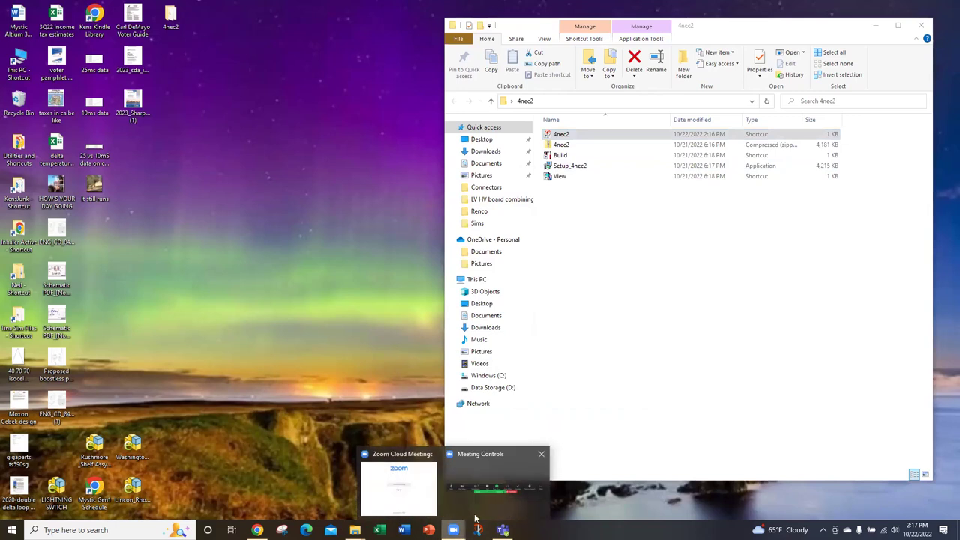
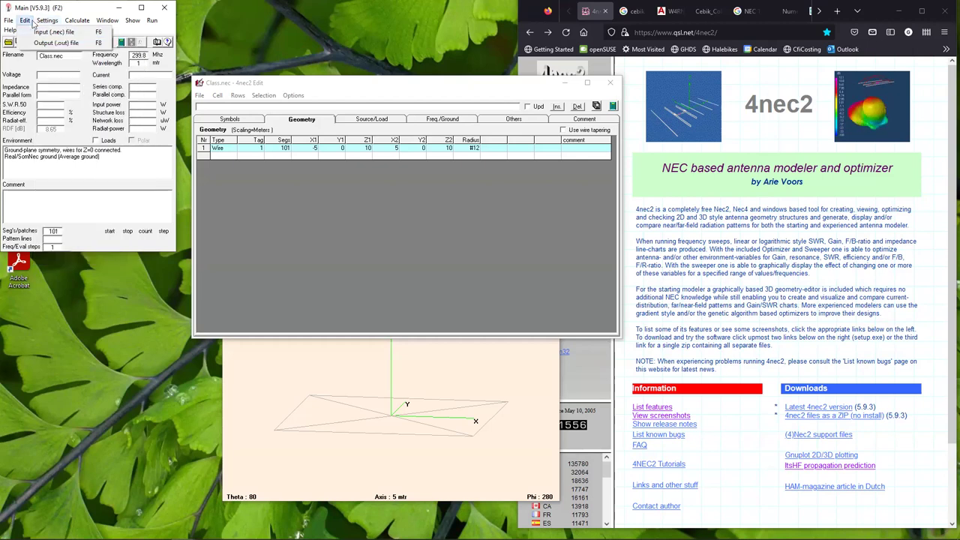
Step: Move the Class.nec input-file editor further up the screen and start a new, empty model in it
left_click(30, 21)
left_click(30, 34)
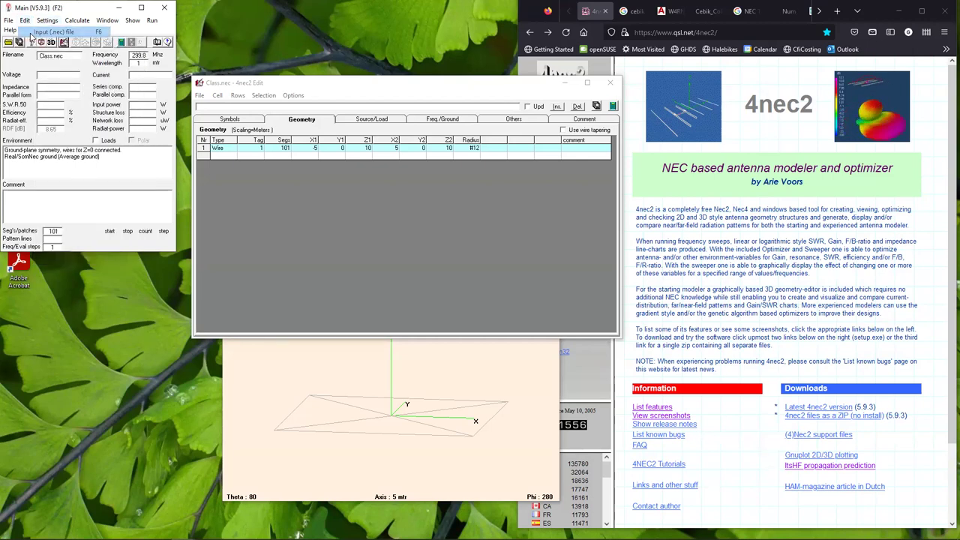
left_click(257, 84)
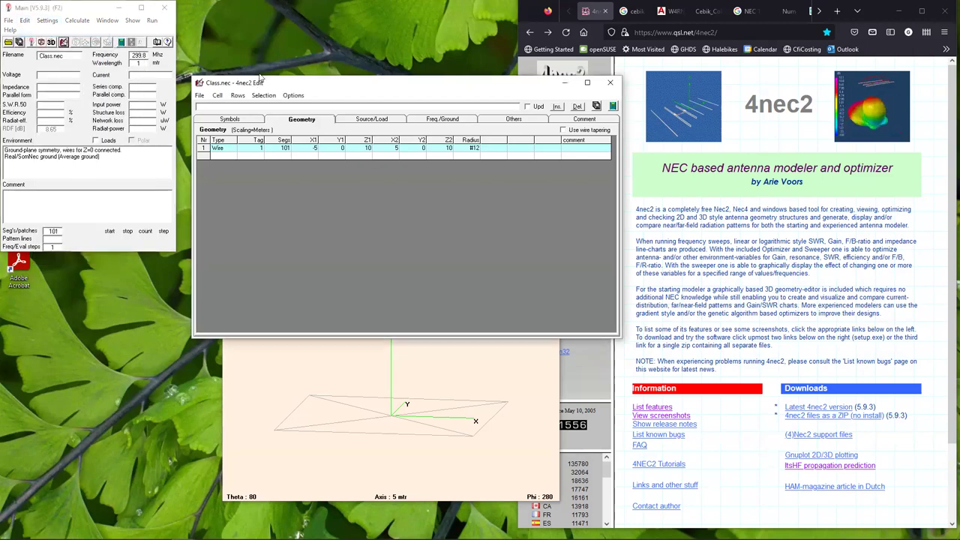
left_click_drag(258, 84, 263, 43)
left_click(204, 55)
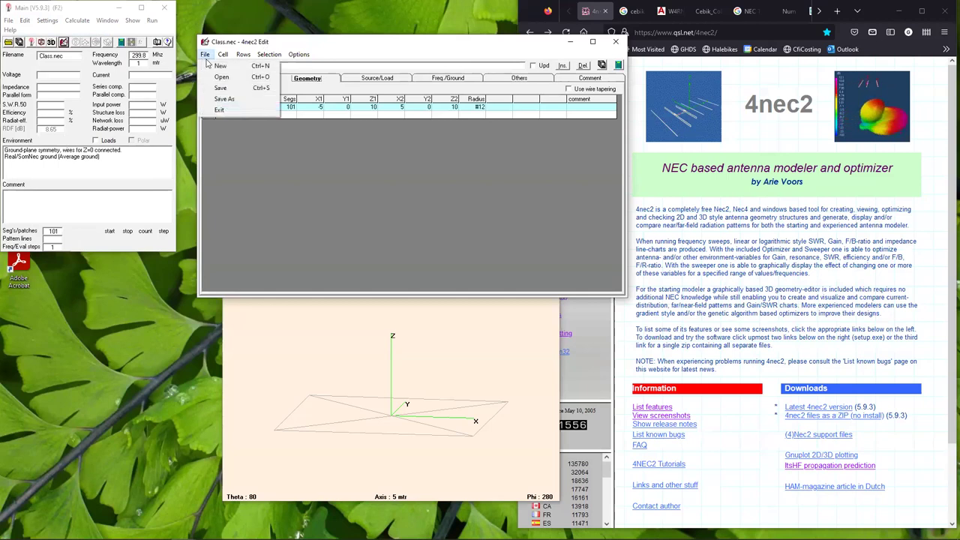
left_click(209, 66)
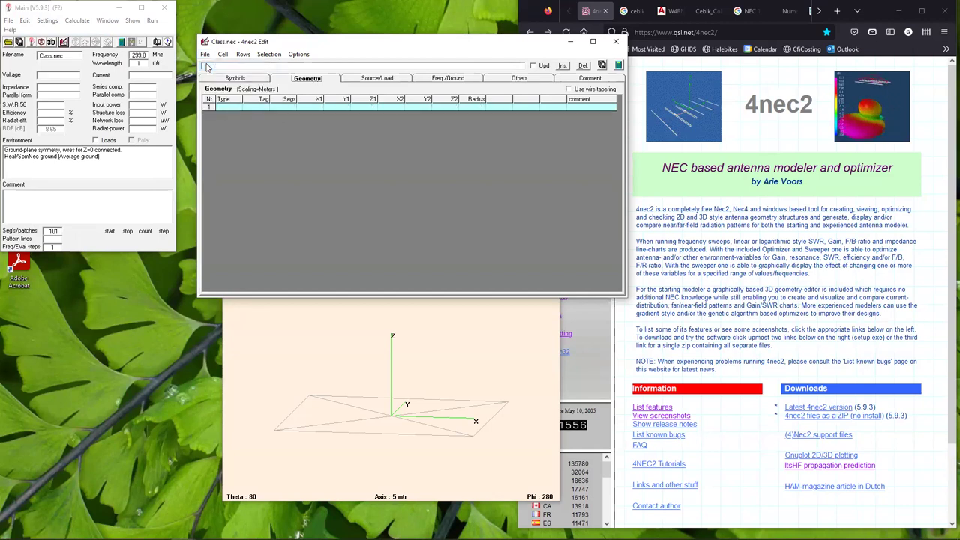
left_click(205, 55)
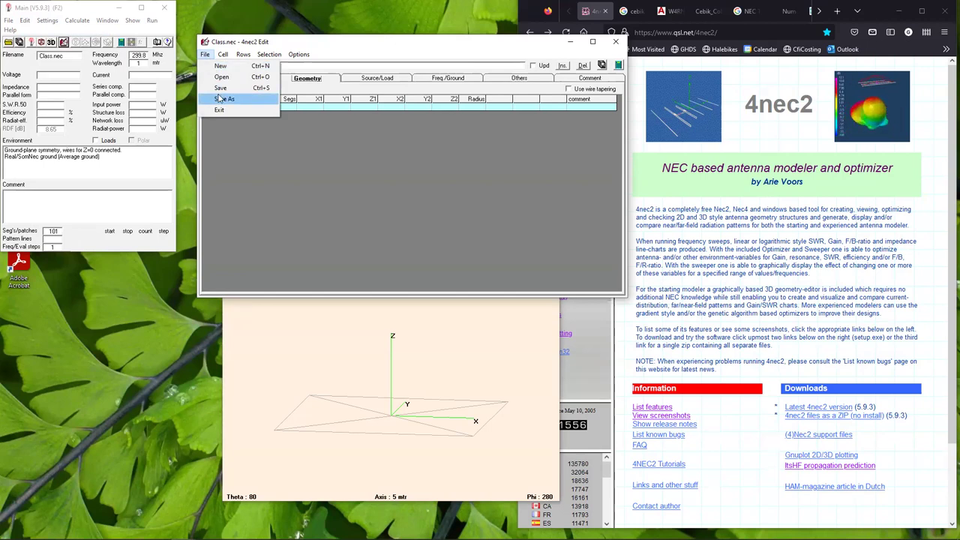
left_click(219, 98)
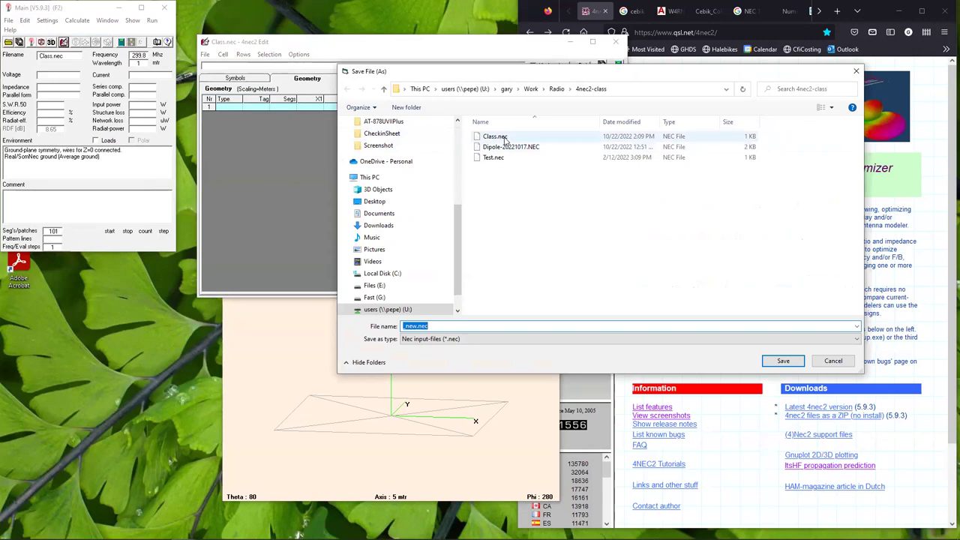
left_click(831, 360)
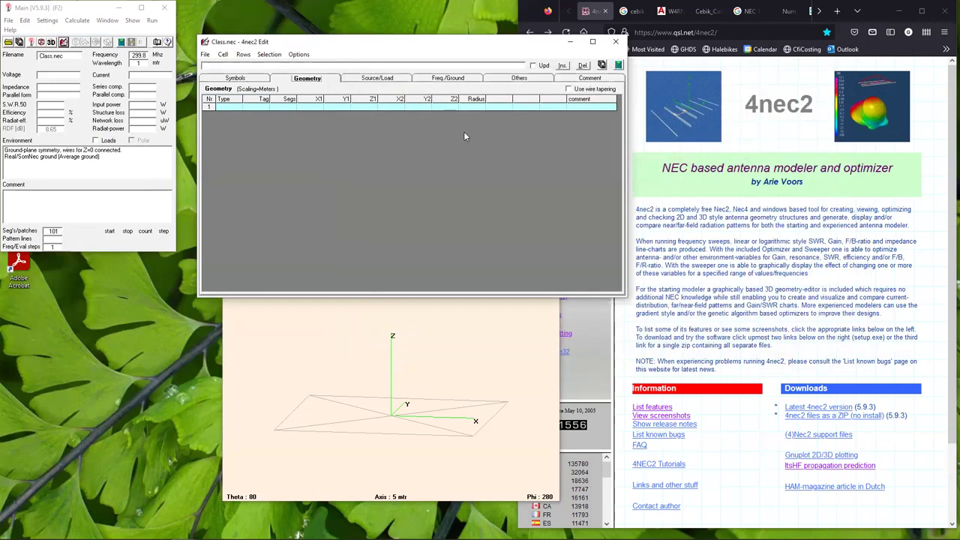
Step: Open the input file Class.nec from the 4nec2-class folder in the editor
left_click(204, 54)
left_click(217, 76)
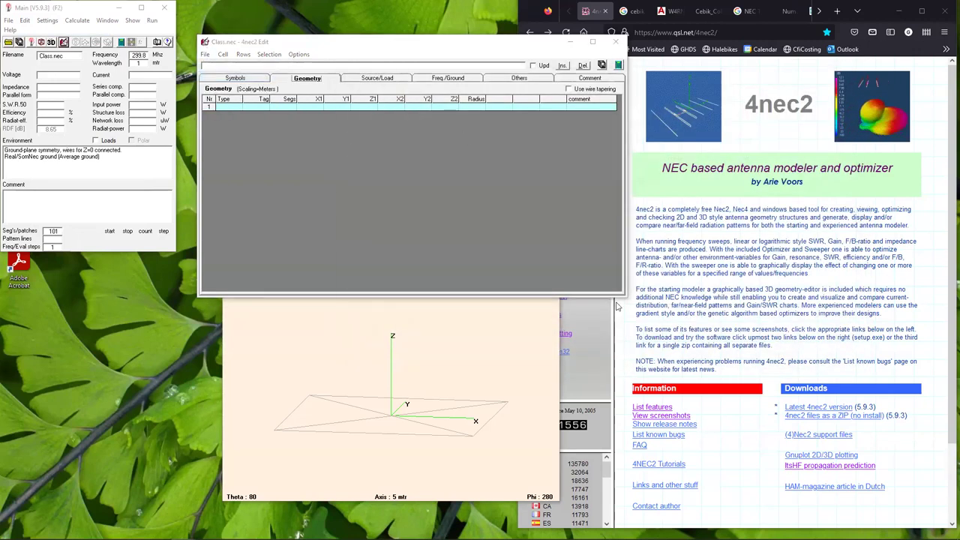
left_click(451, 137)
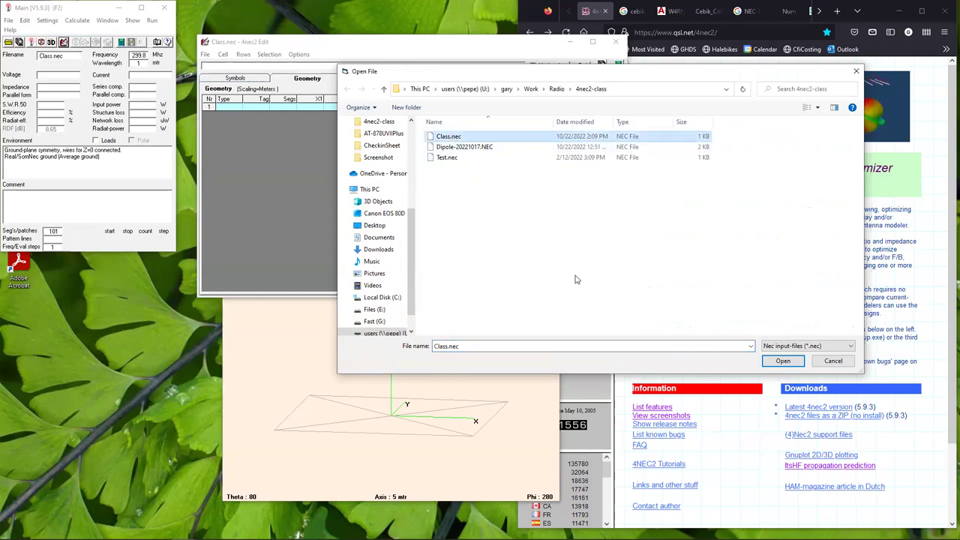
left_click(795, 361)
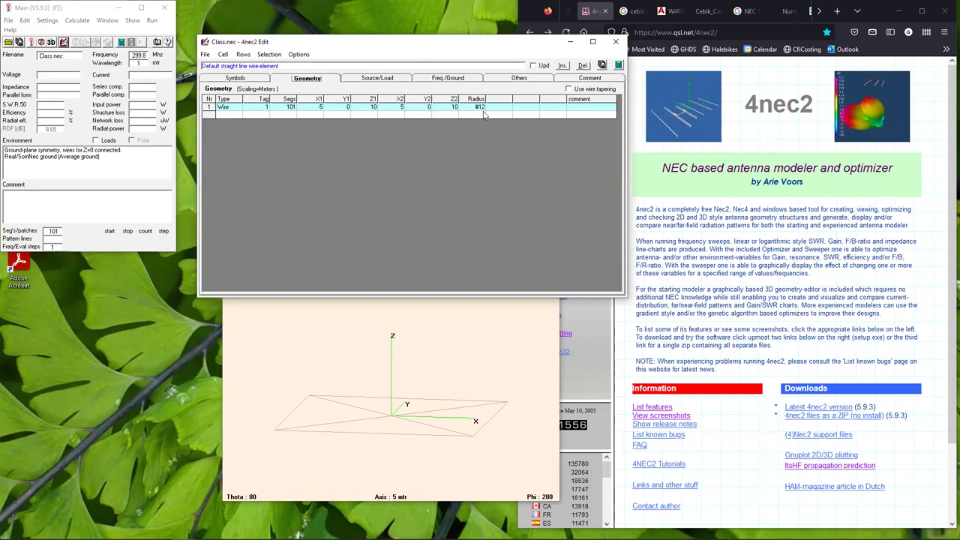
Step: Compare the voltage source's segment assignment with the wire's segment count and end coordinates
left_click(370, 79)
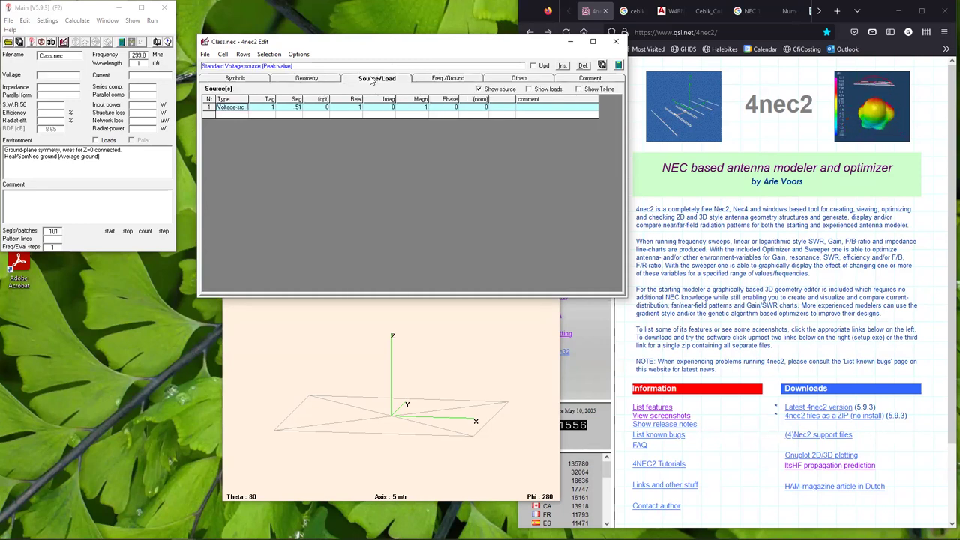
left_click(318, 81)
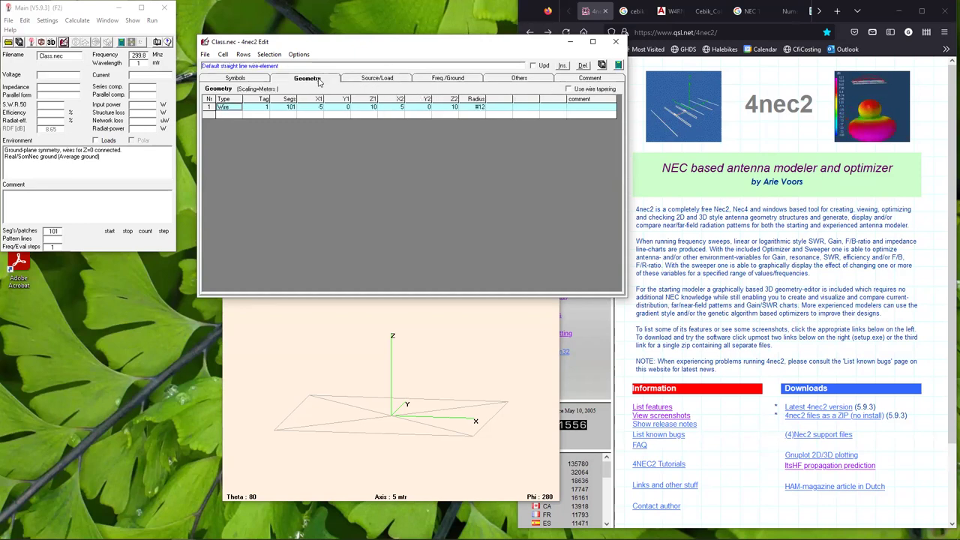
left_click(358, 81)
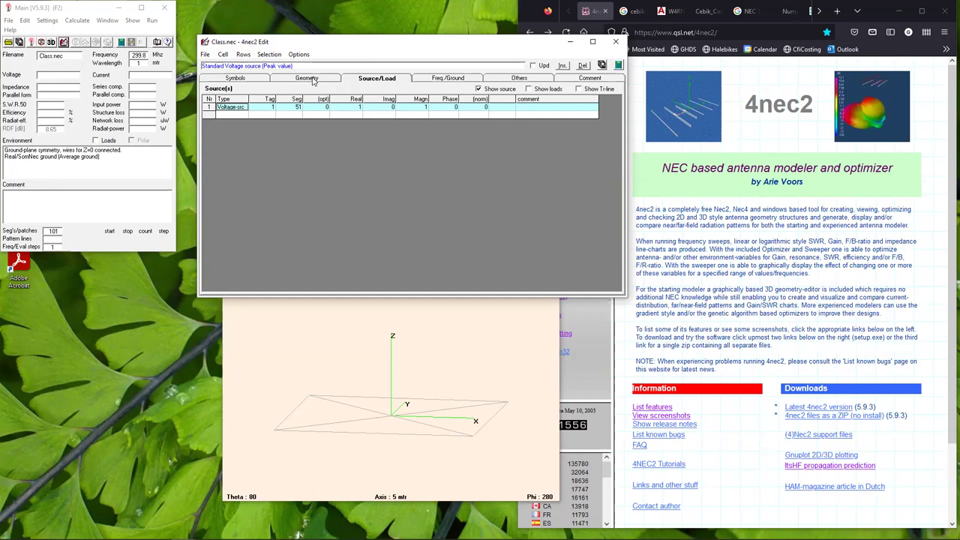
Step: Bring the Geometry window with the dipole to the front and reset its view
left_click(449, 350)
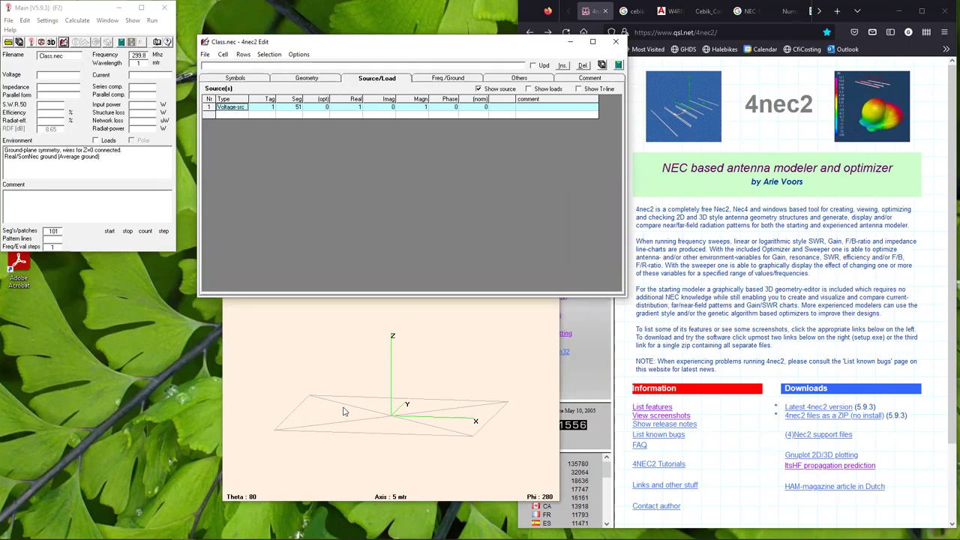
left_click(447, 321)
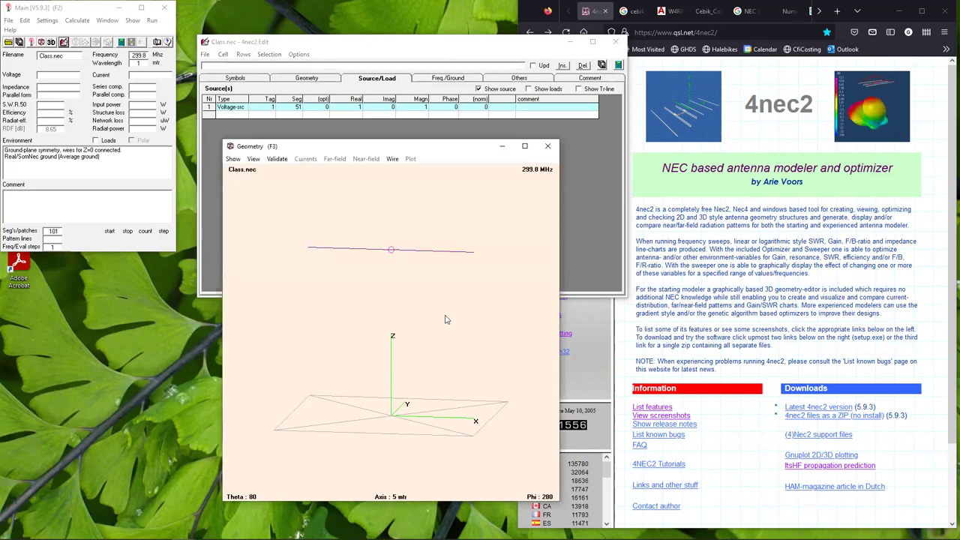
left_click(253, 159)
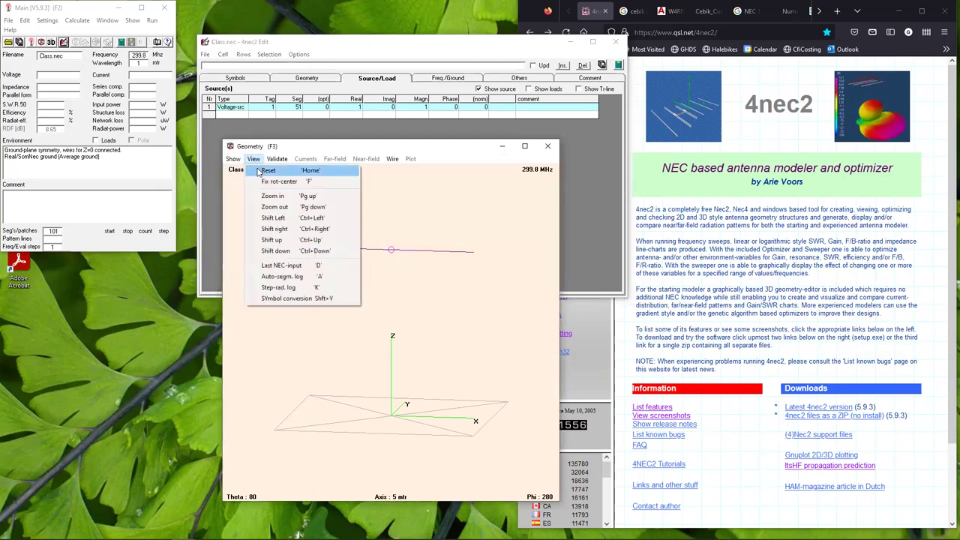
left_click(264, 171)
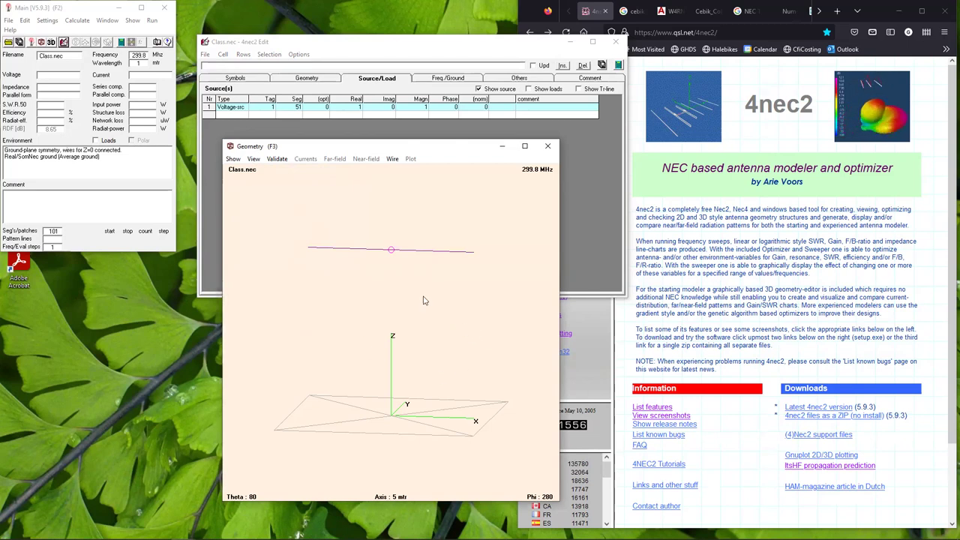
left_click(254, 159)
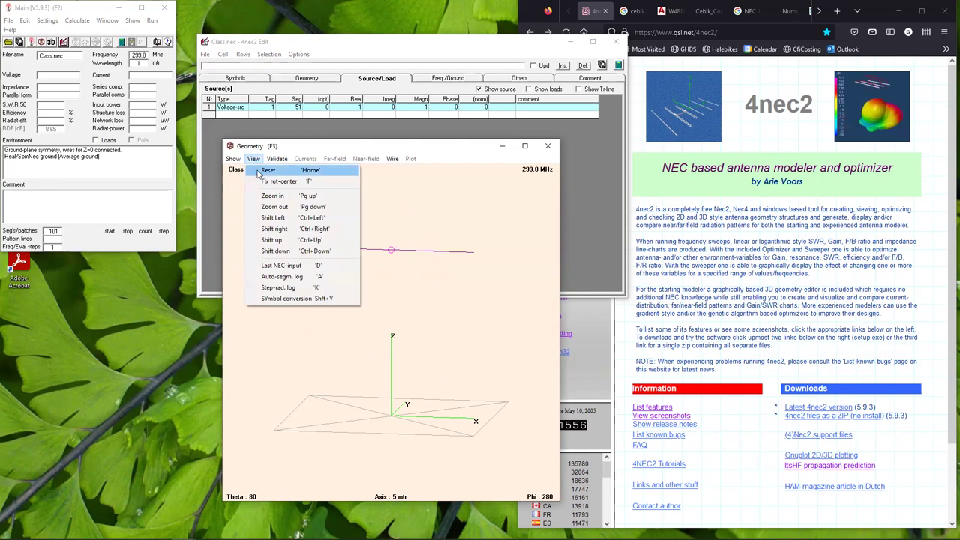
left_click(427, 197)
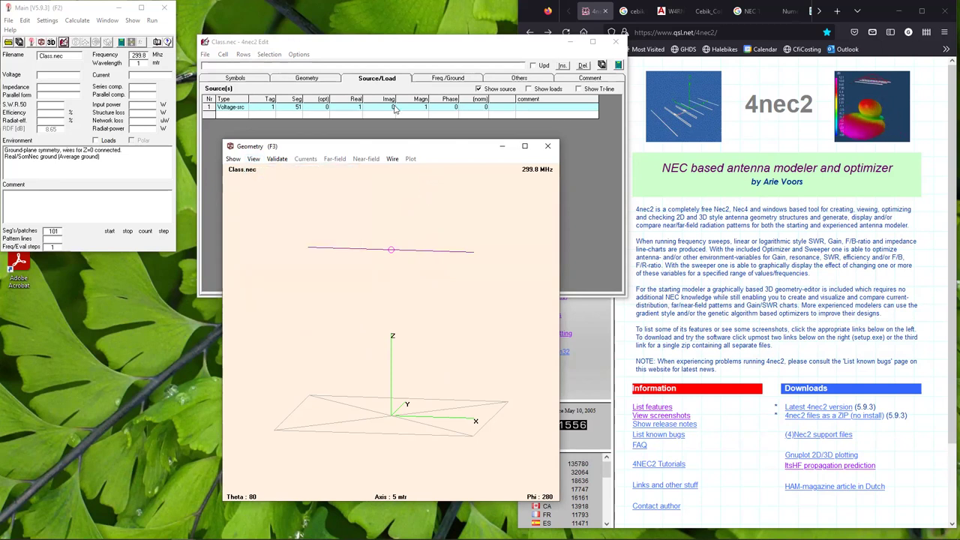
Step: Recheck the wire and source definitions, and set the model's frequency to 14.1 MHz
left_click(322, 80)
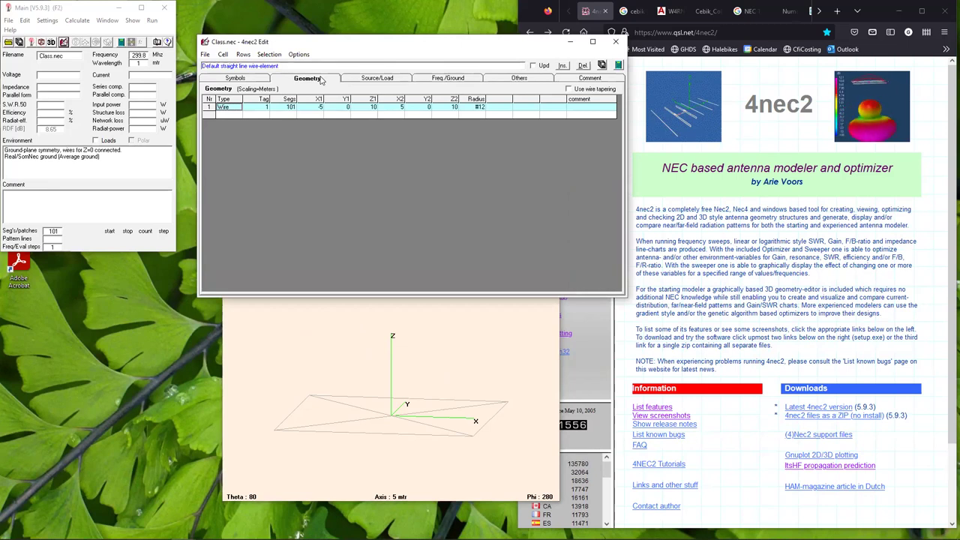
left_click(375, 80)
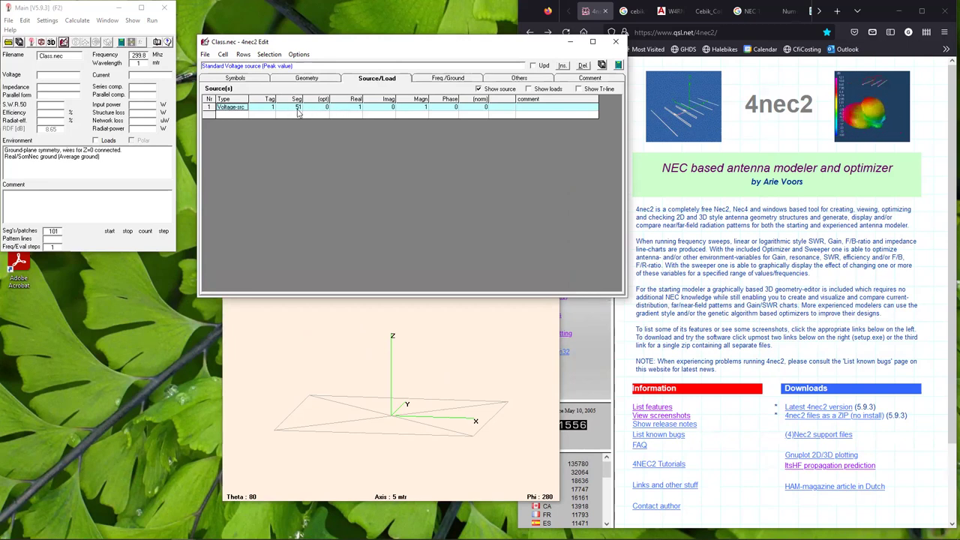
left_click(446, 79)
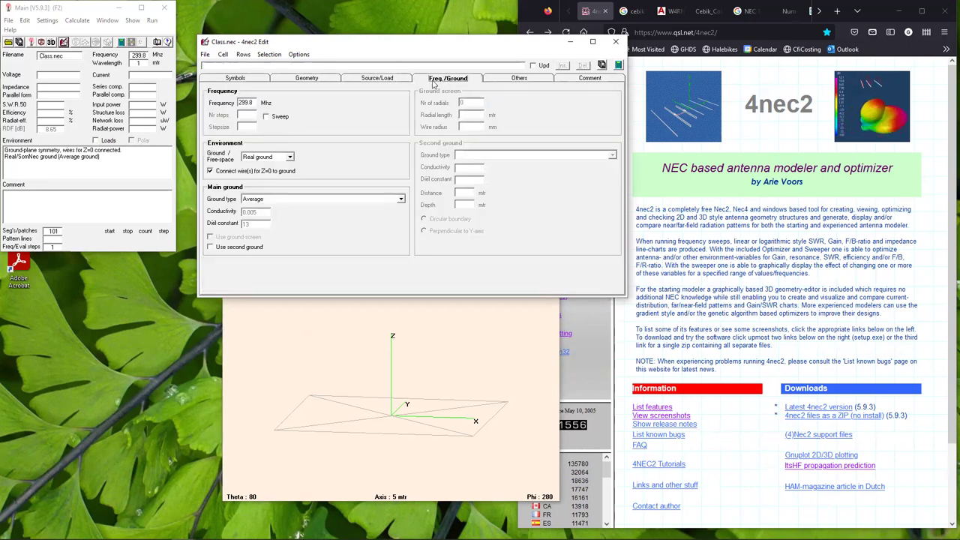
left_click(253, 103)
type("14.1")
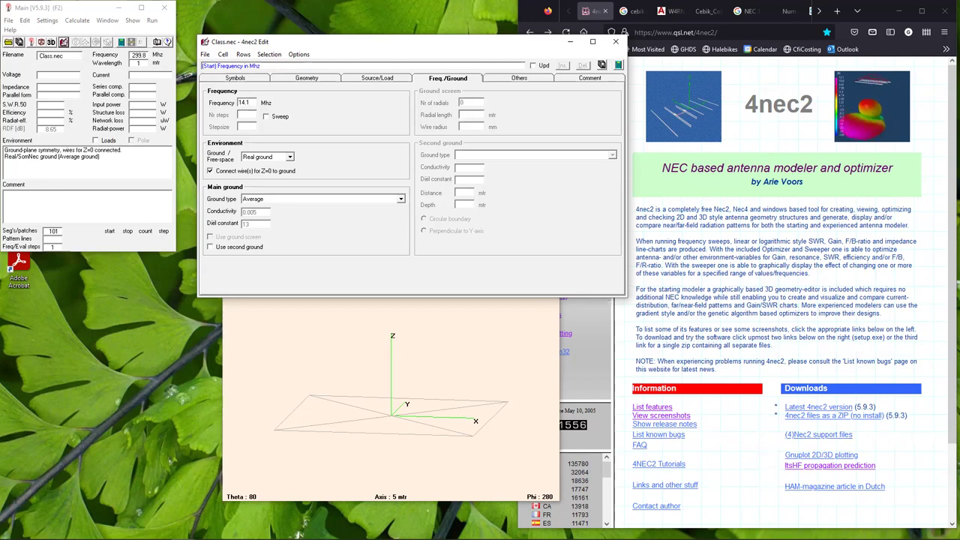
key("Tab")
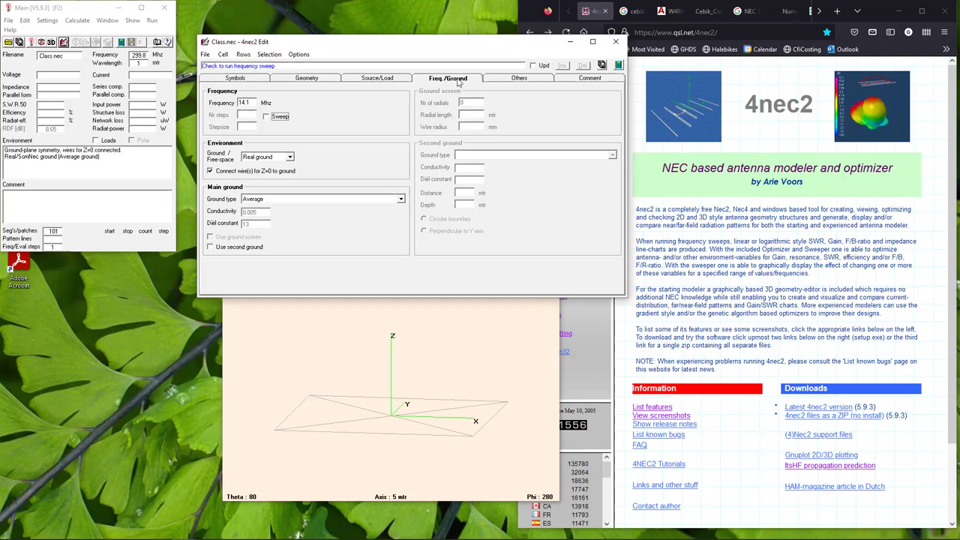
Step: Check the available ground environments, leaving Real ground selected, and return to the voltage source definition
left_click(290, 157)
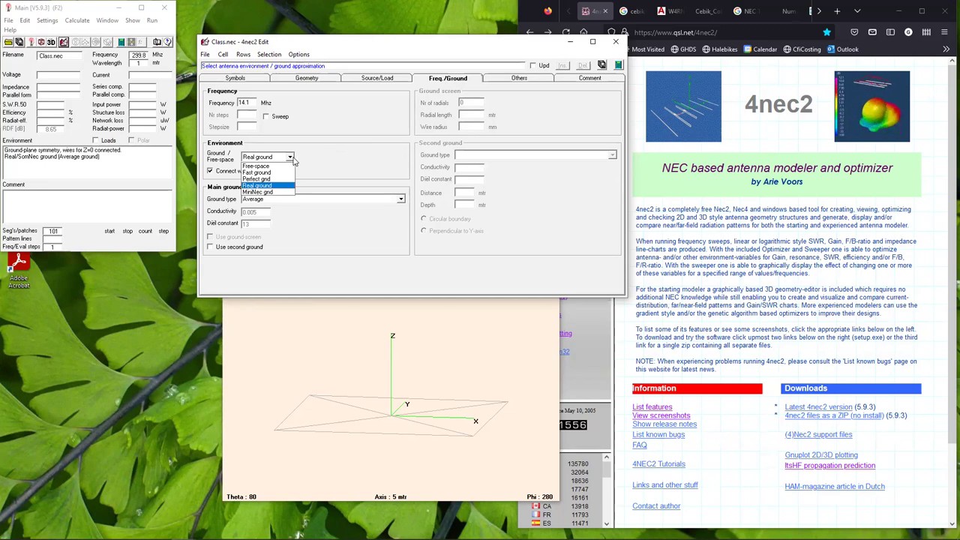
left_click(307, 156)
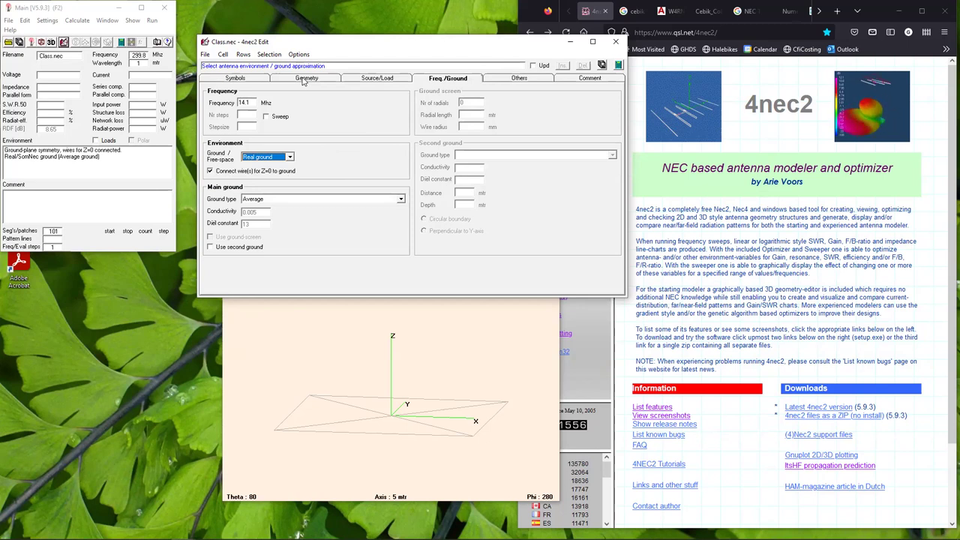
left_click(374, 80)
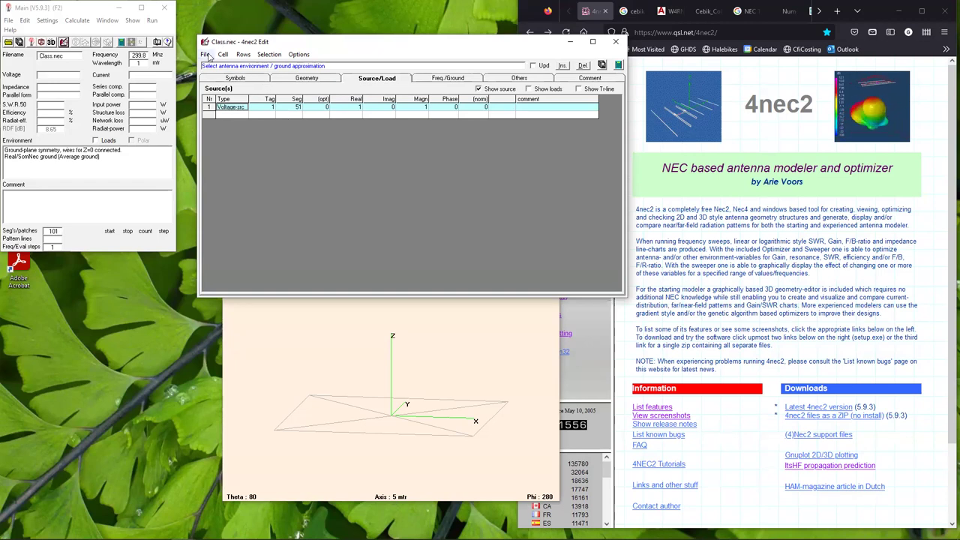
Step: Check the main window's editor choices and input-file editing command, and return to the wire geometry
left_click(45, 20)
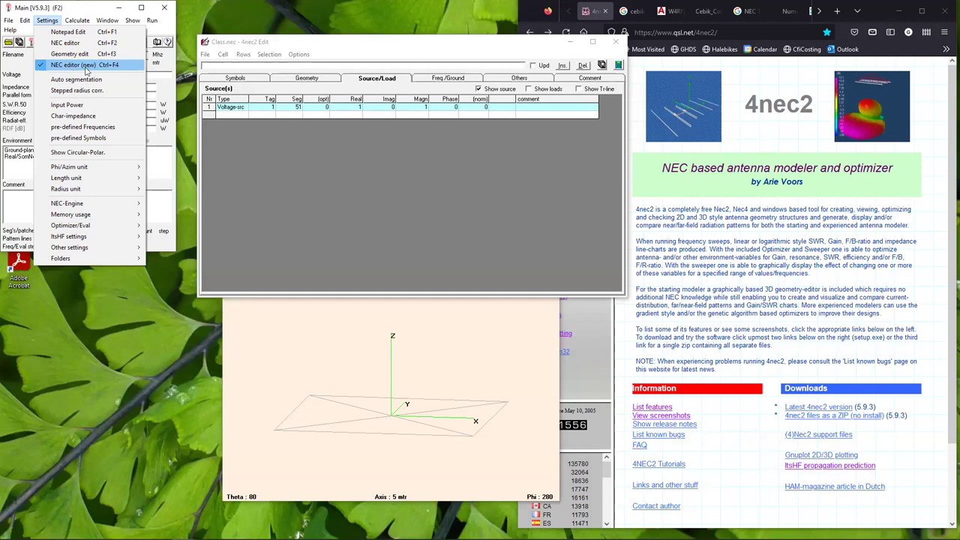
mouse_move(25, 21)
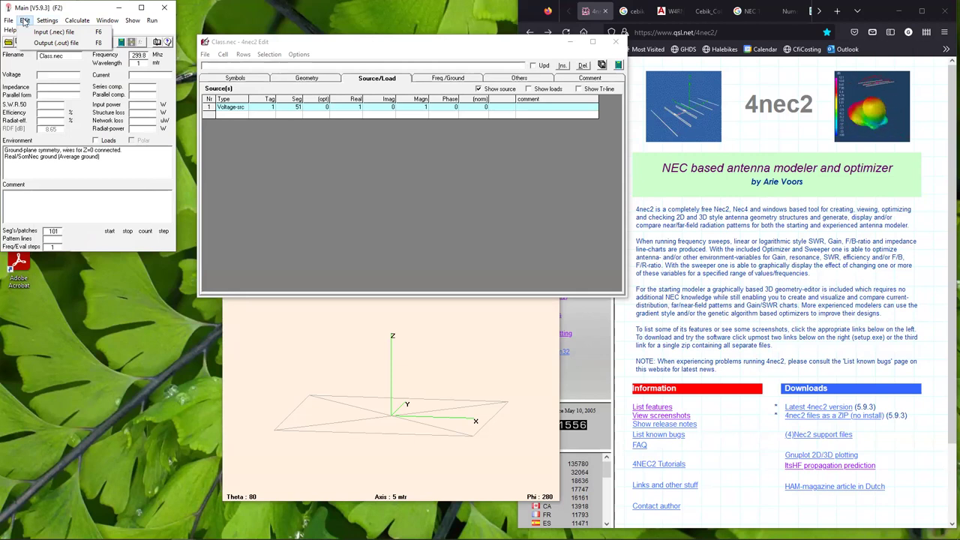
left_click(26, 34)
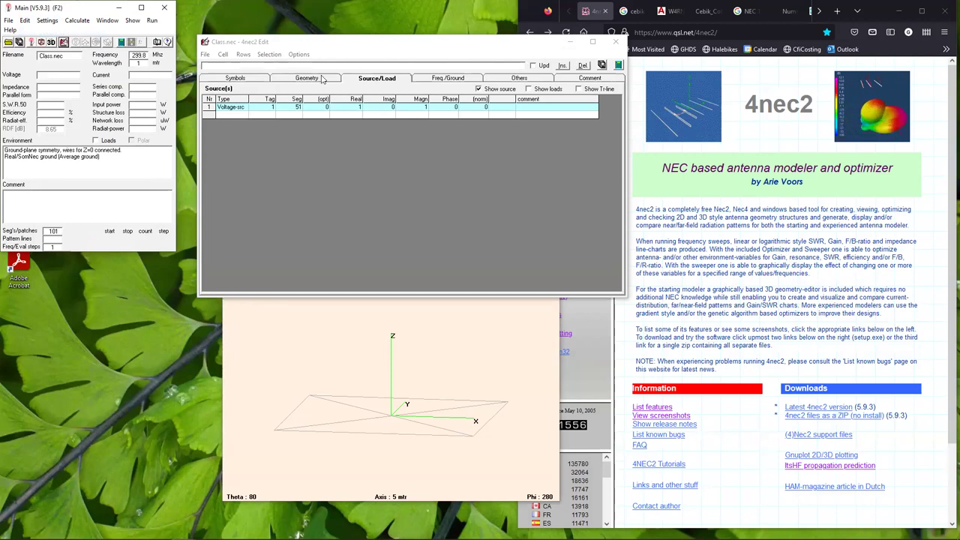
left_click(289, 82)
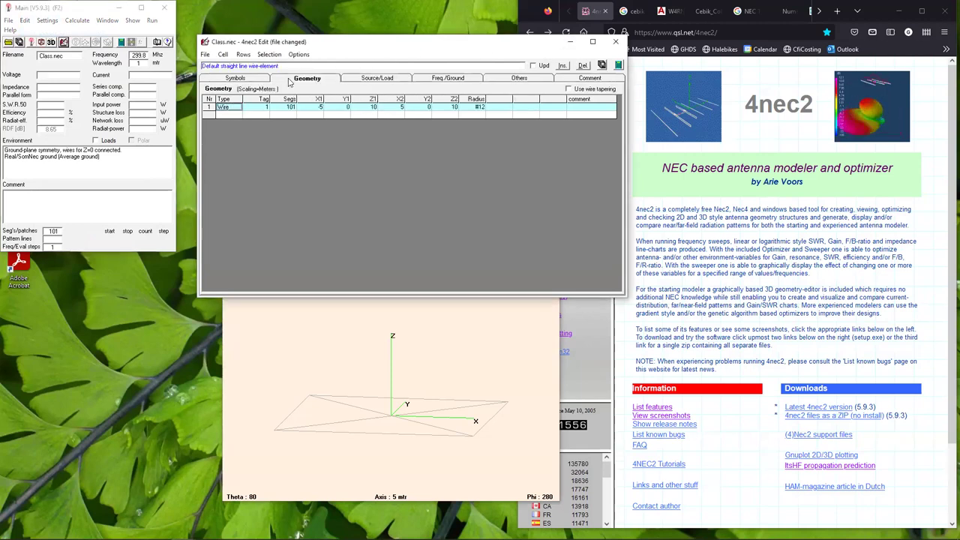
Step: Start a new, empty model in the editor without saving the changes to Class.nec
left_click(205, 55)
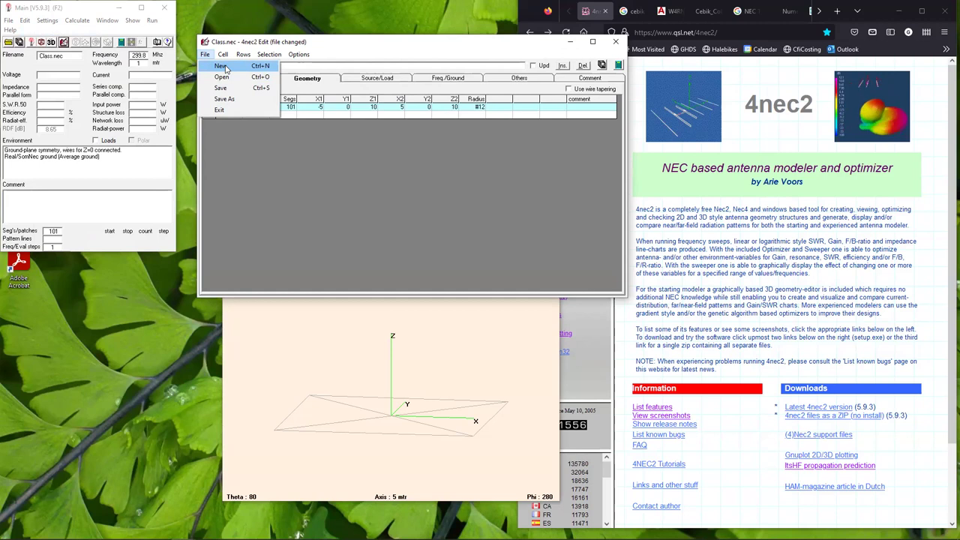
left_click(221, 66)
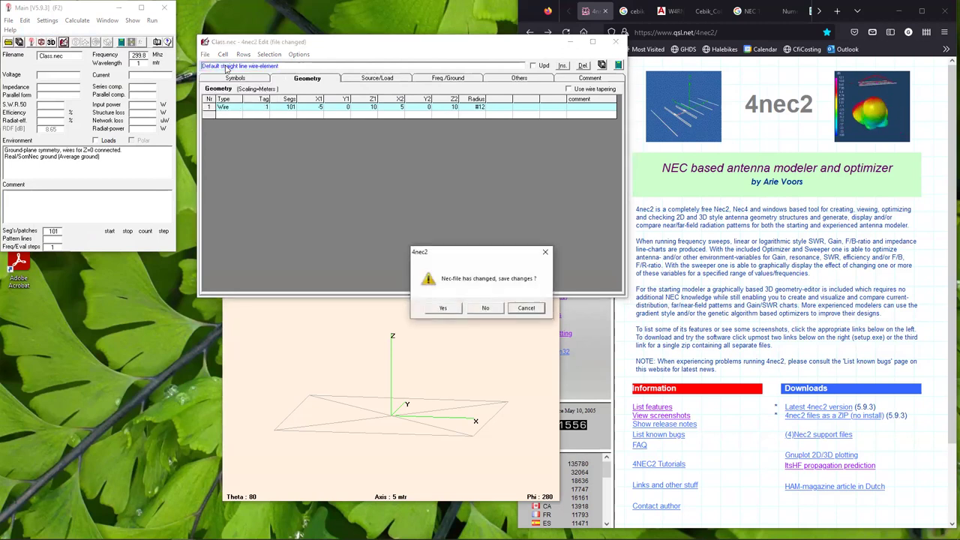
left_click(484, 308)
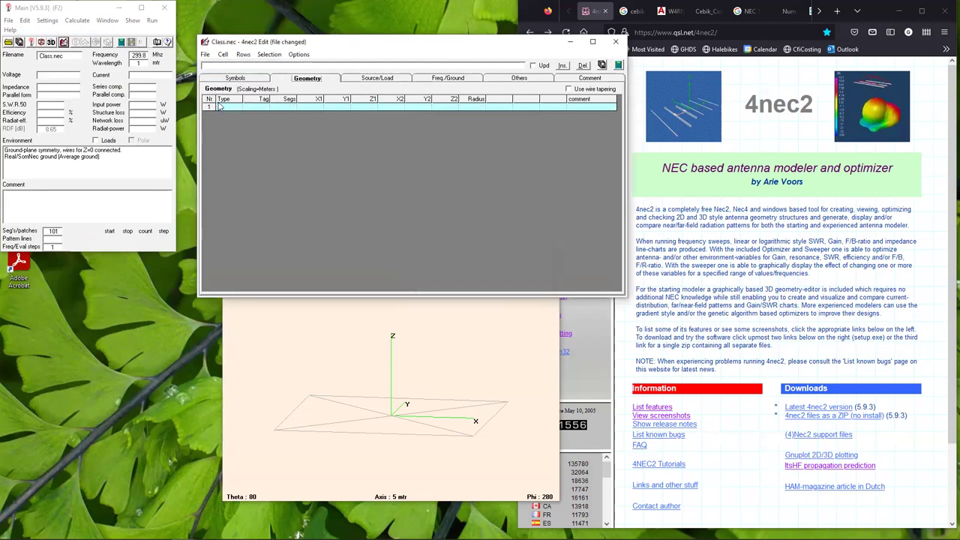
left_click(205, 55)
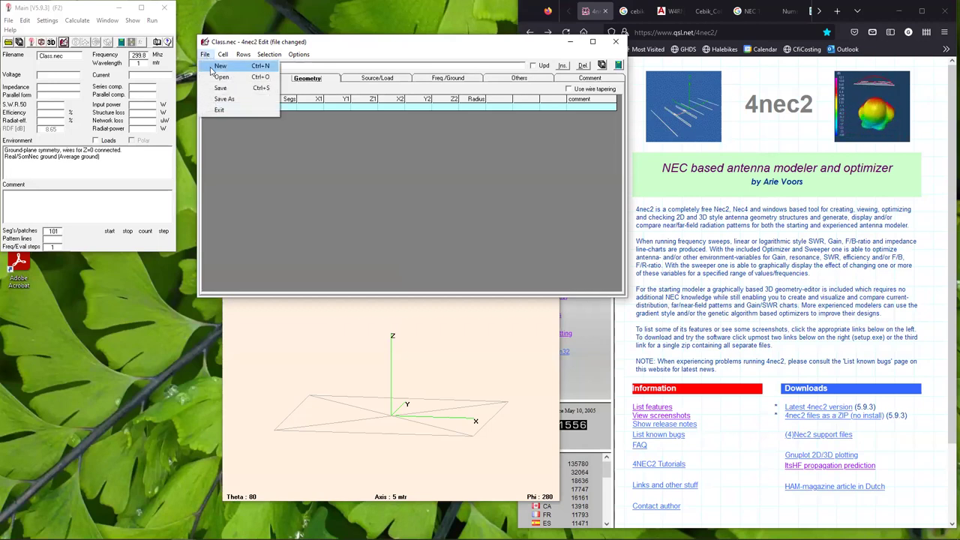
left_click(211, 71)
left_click(208, 58)
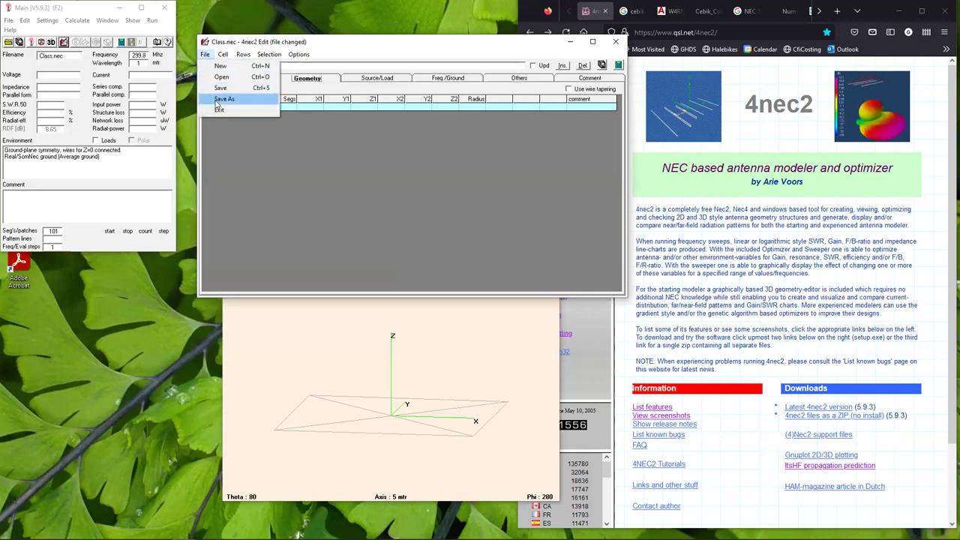
left_click(219, 100)
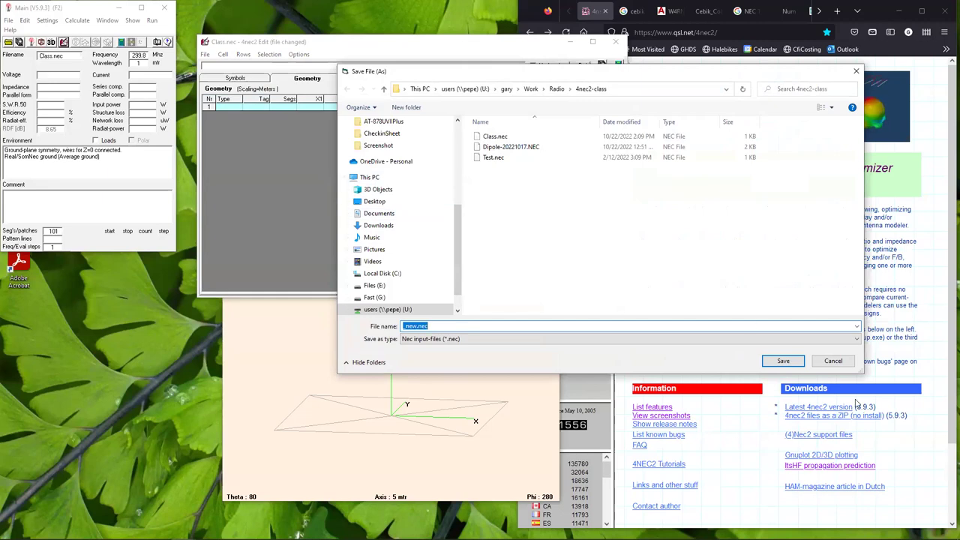
left_click(832, 362)
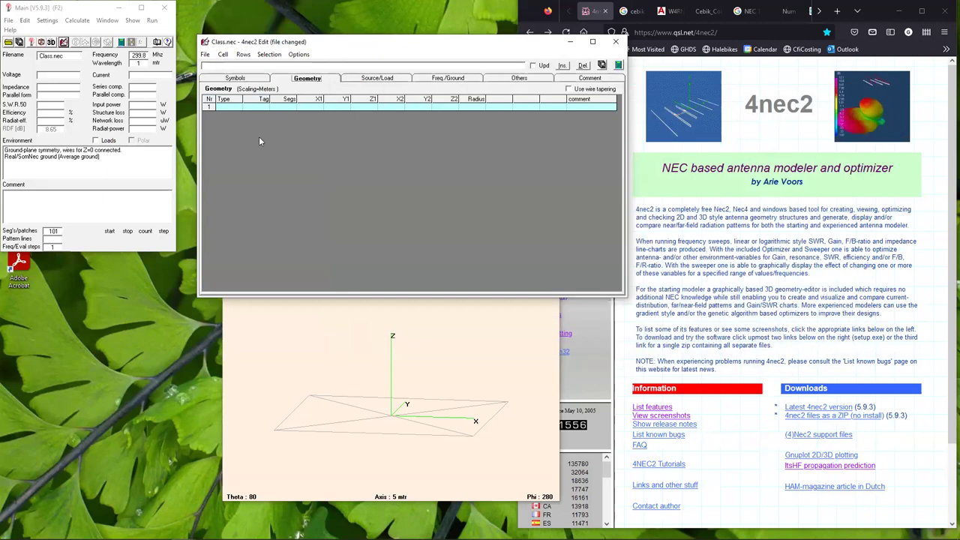
left_click(204, 56)
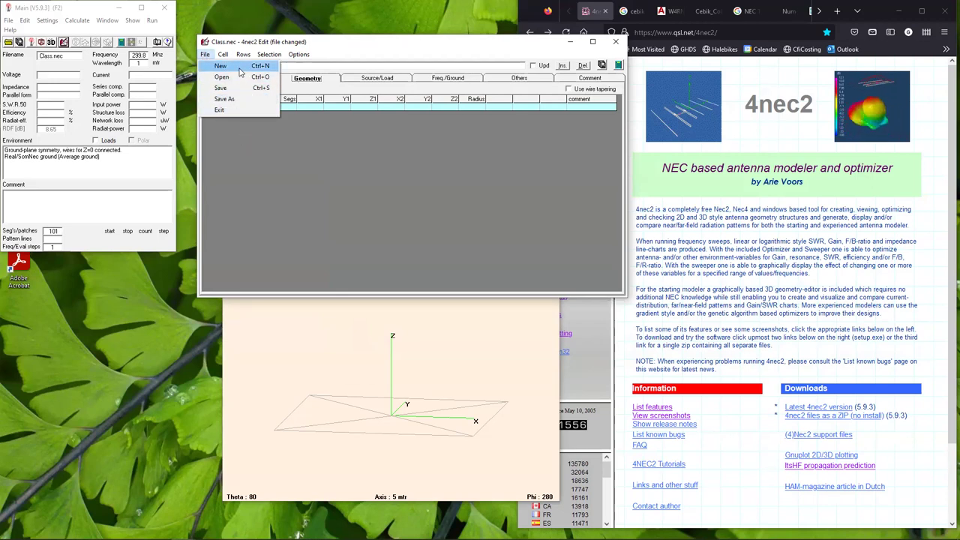
Step: Check the destination folder offered for saving the new model under another name, without saving it
left_click(320, 44)
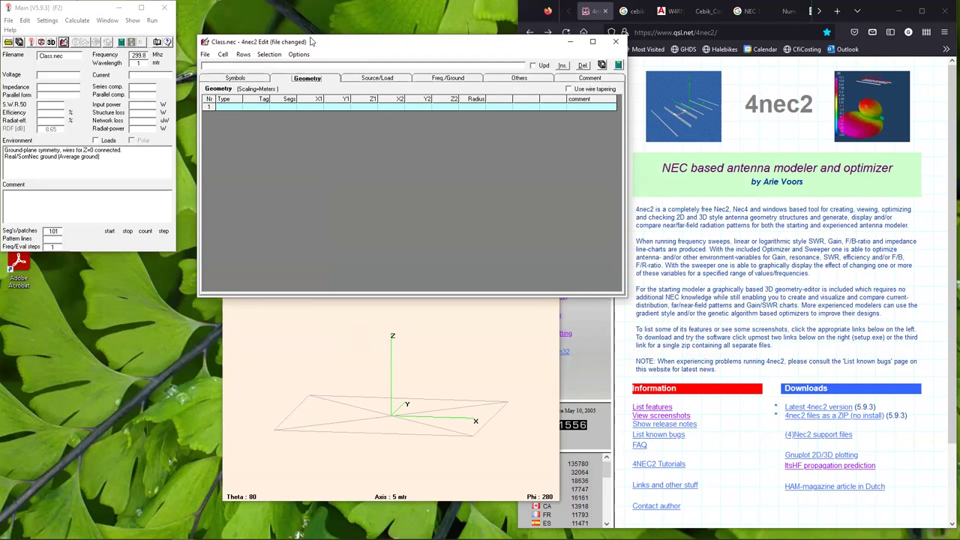
left_click_drag(311, 42, 304, 66)
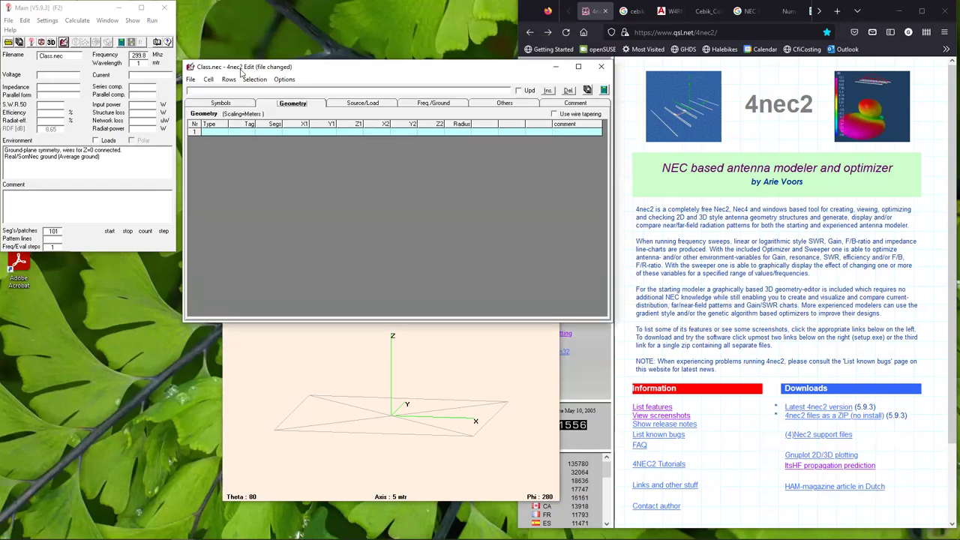
left_click(192, 80)
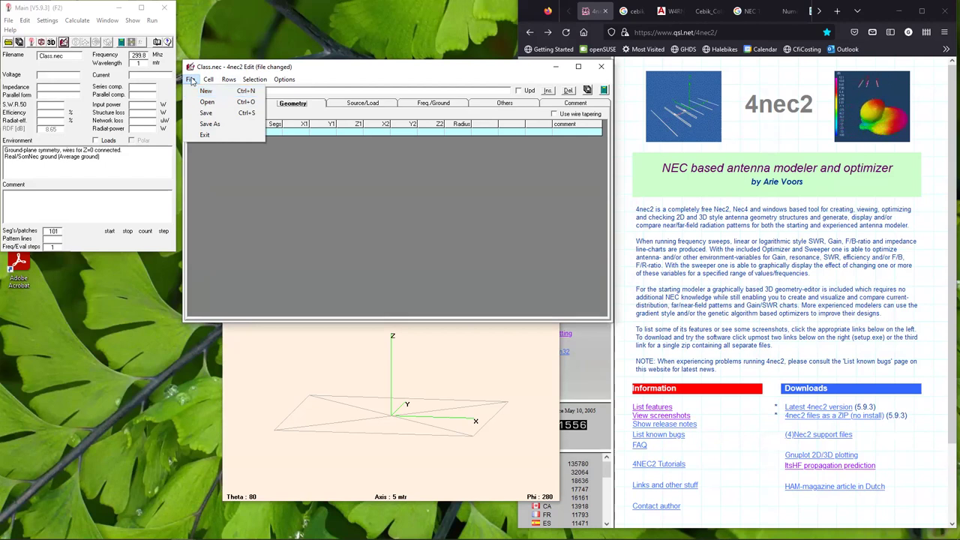
left_click(209, 124)
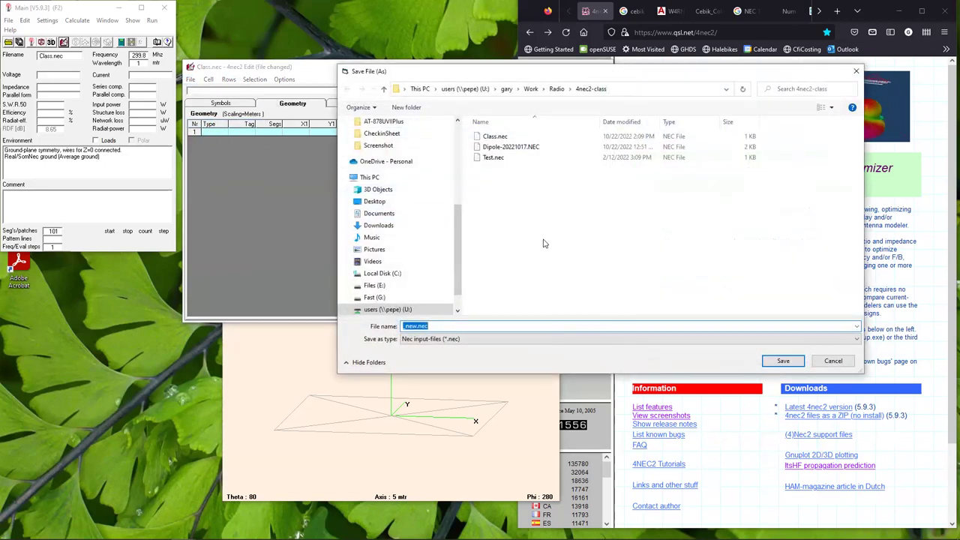
left_click(832, 361)
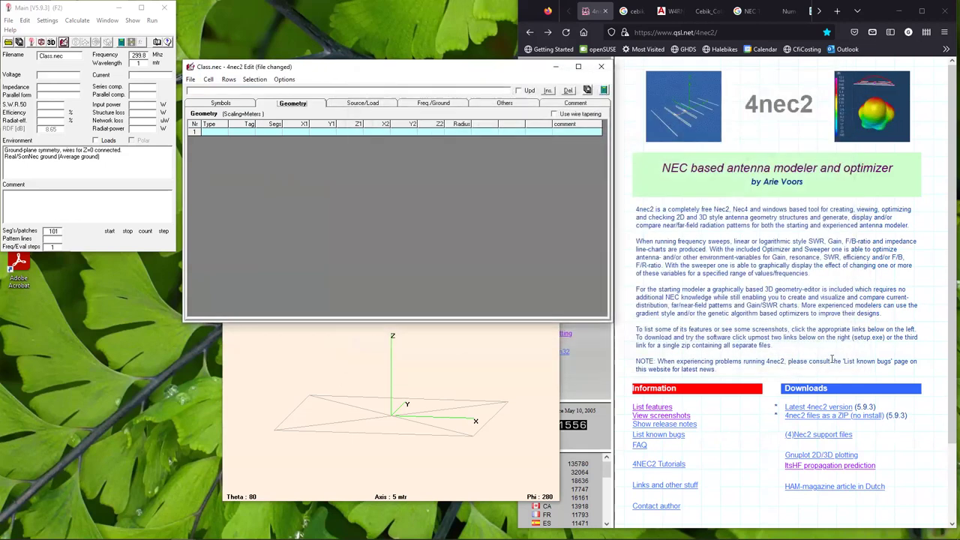
Step: Reopen Class.nec in the geometry editor and bring the editor in front of the geometry view
left_click(192, 80)
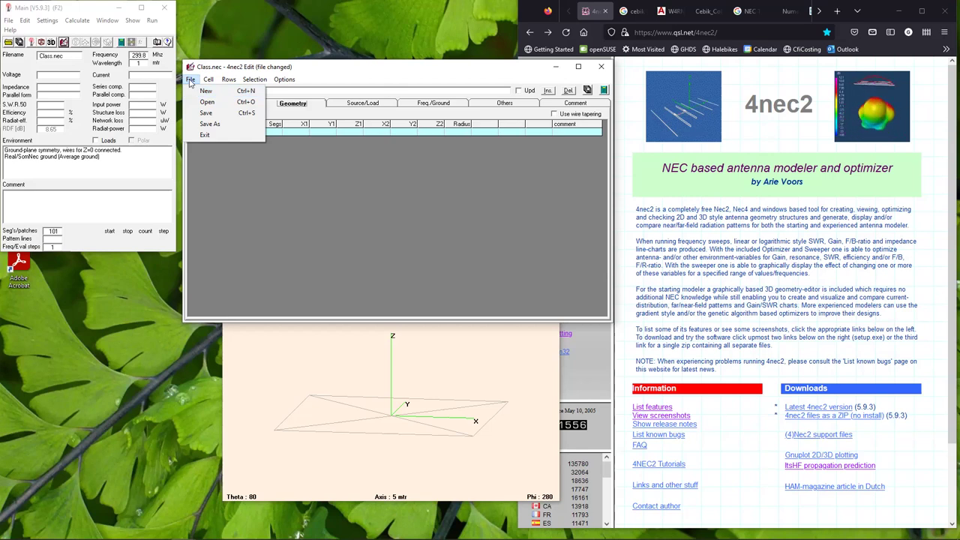
left_click(206, 102)
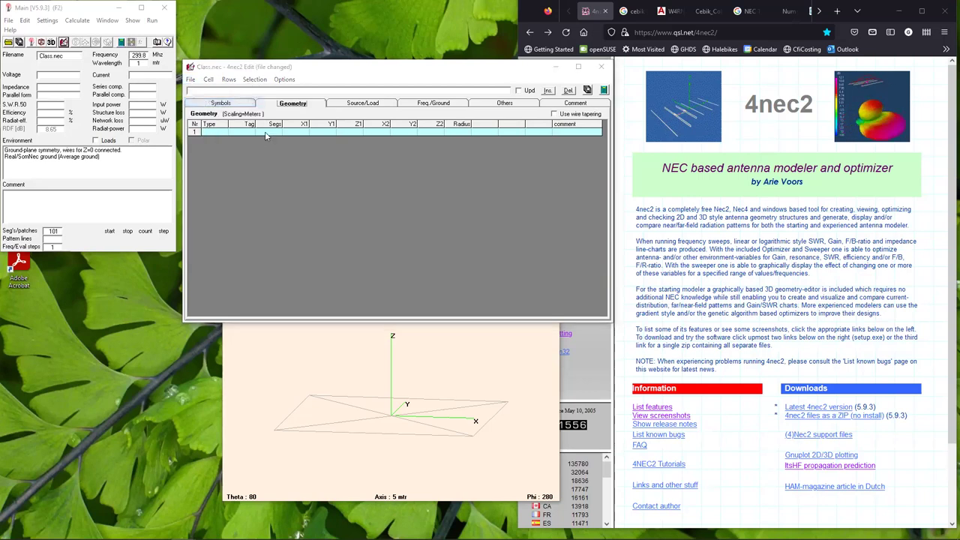
left_click(449, 137)
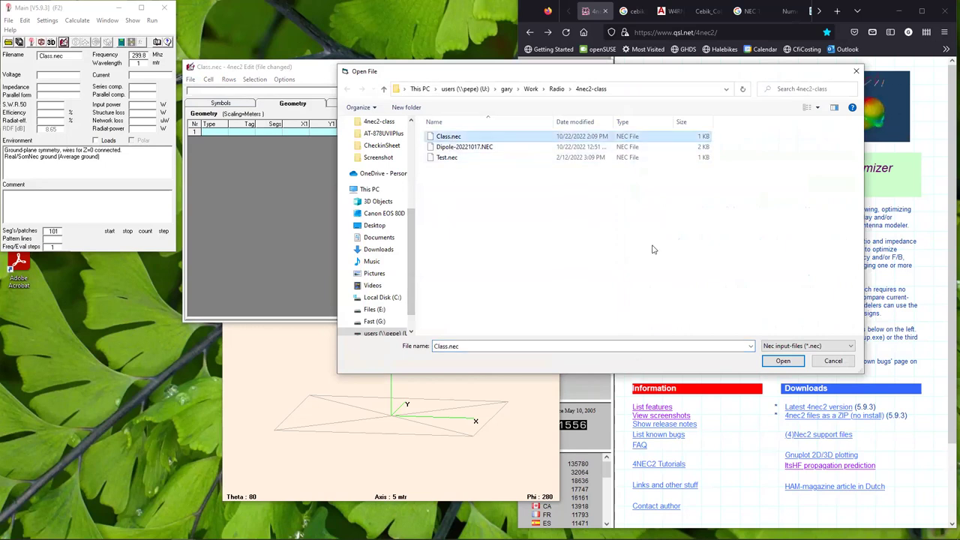
left_click(780, 361)
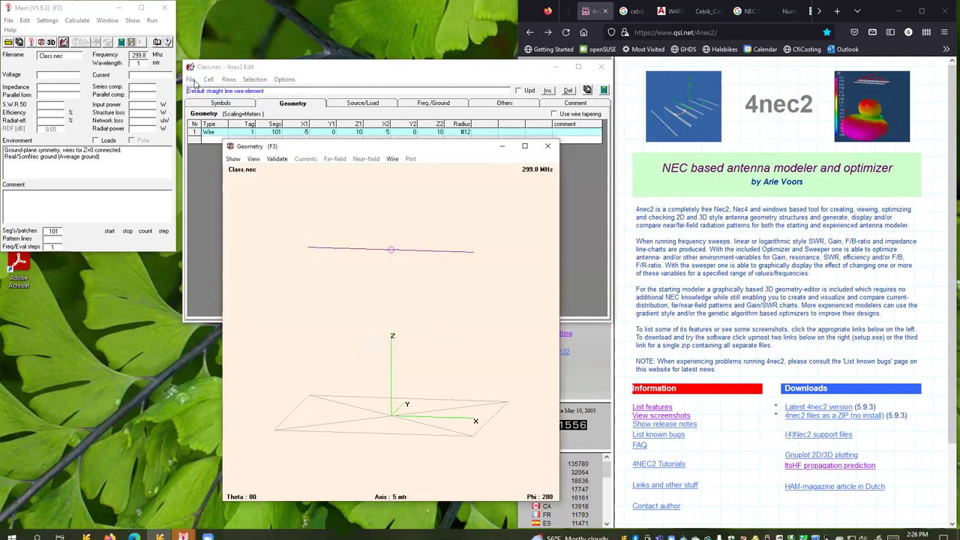
left_click(262, 96)
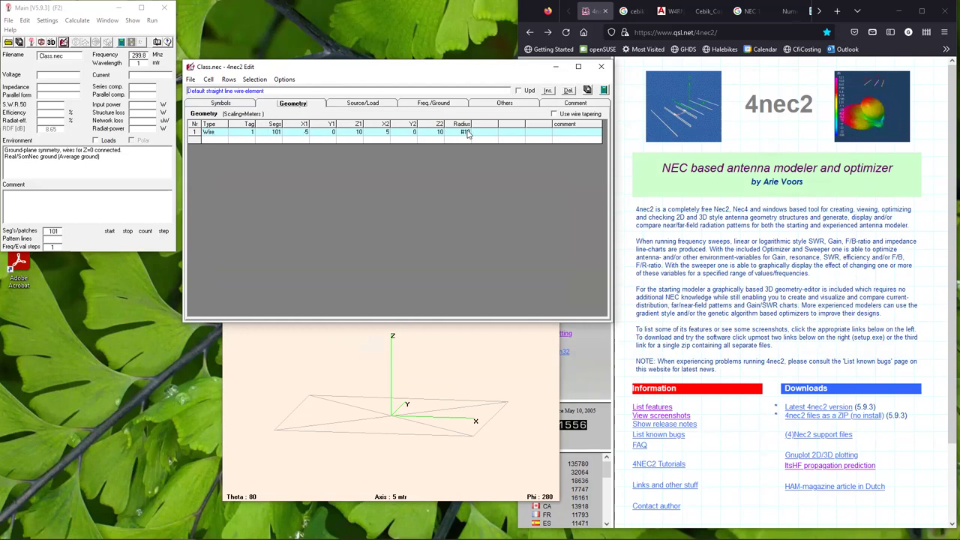
Step: Examine the wire's type, tag number, segment count and end-1 X coordinate fields
left_click(222, 133)
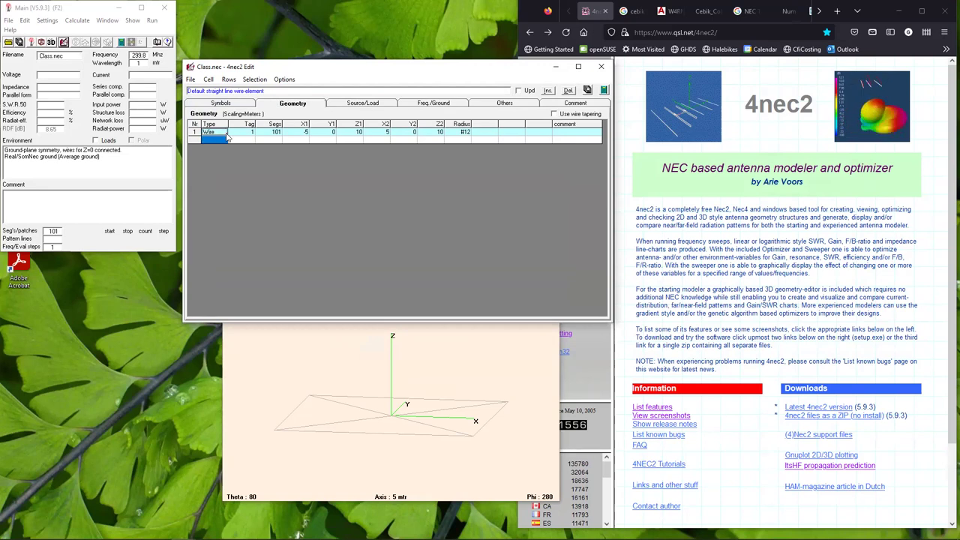
left_click(223, 133)
left_click(222, 133)
left_click(244, 131)
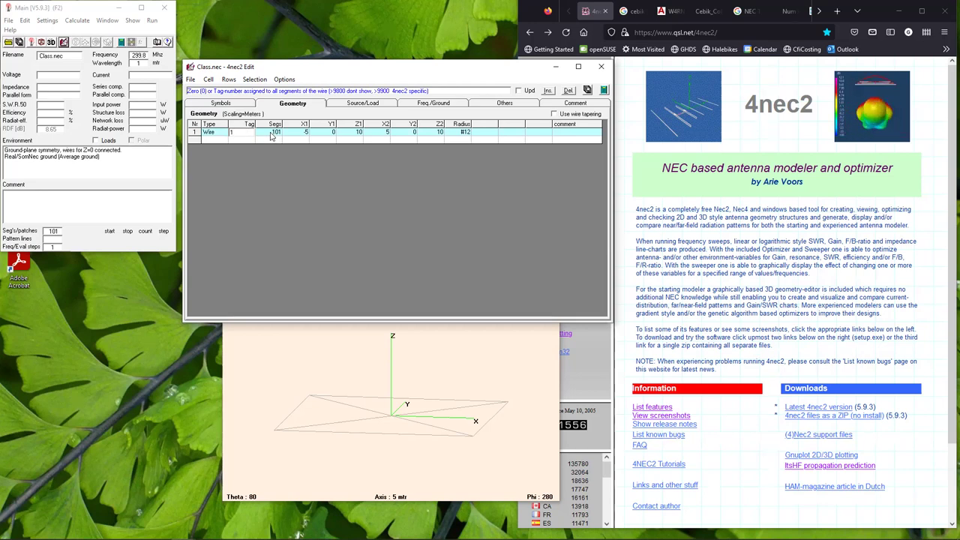
left_click(271, 132)
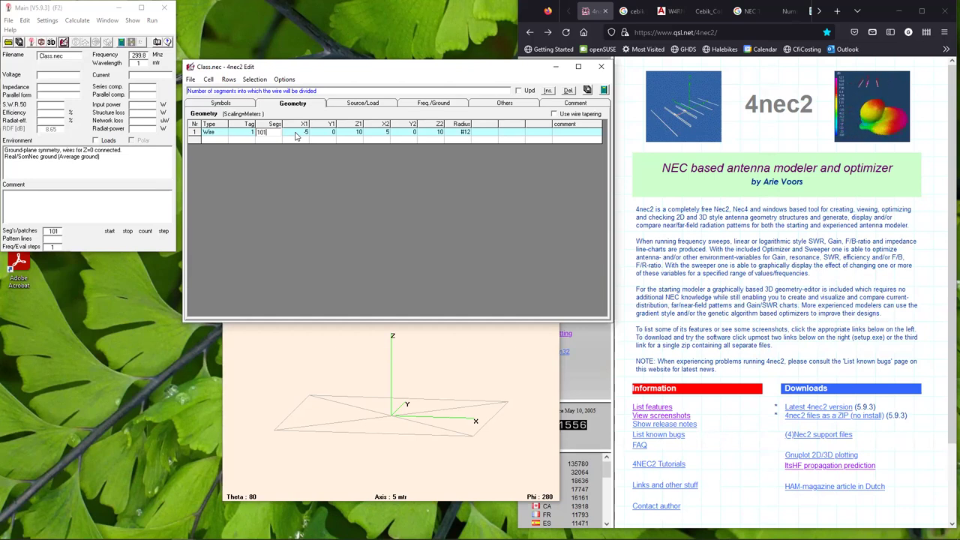
left_click(296, 132)
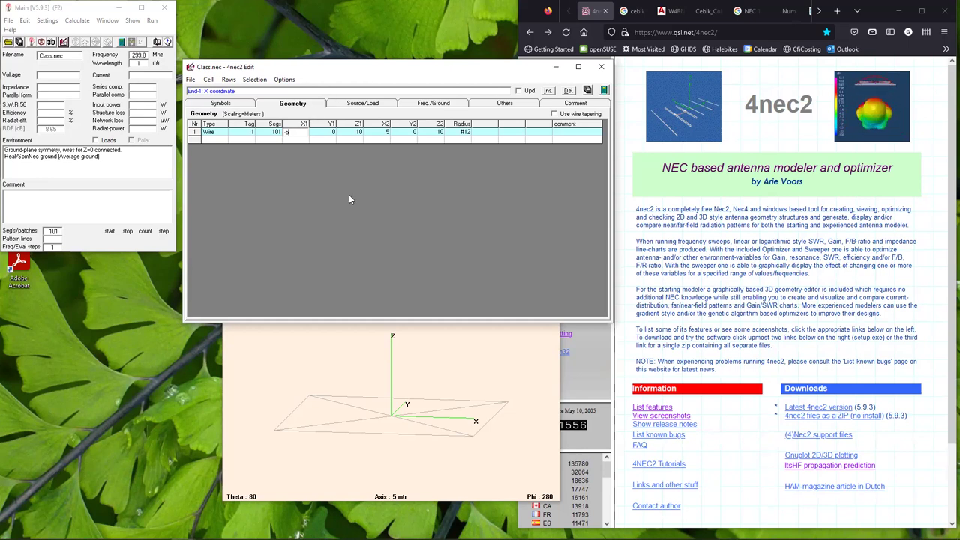
Step: Check the empty geometry rows below the wire and their cell and row editing commands, and return to the wire row
key("Down")
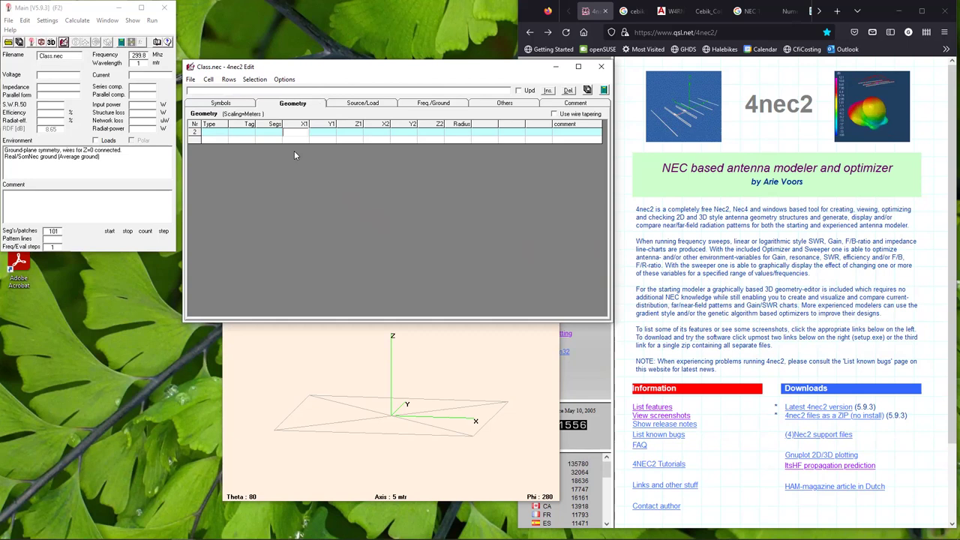
left_click(243, 141)
key("Up")
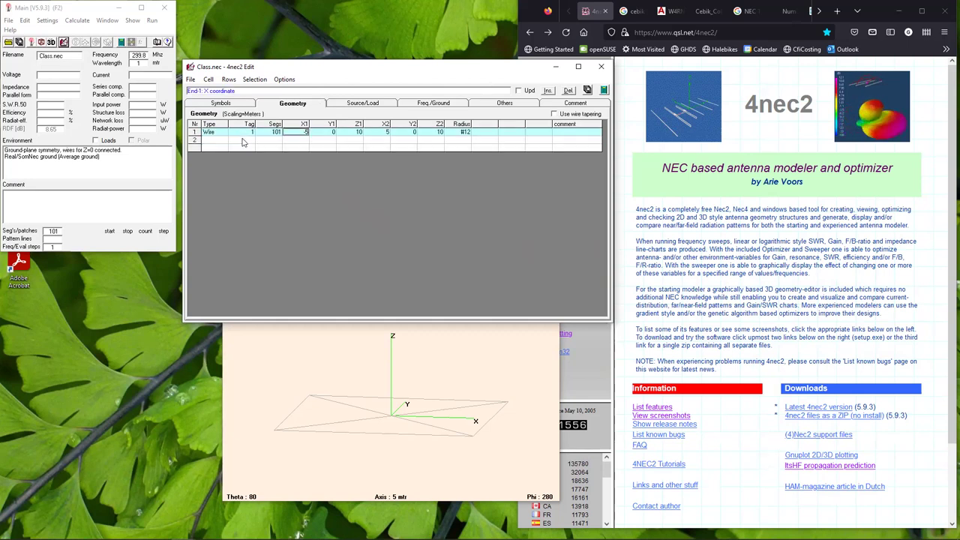
left_click(193, 141)
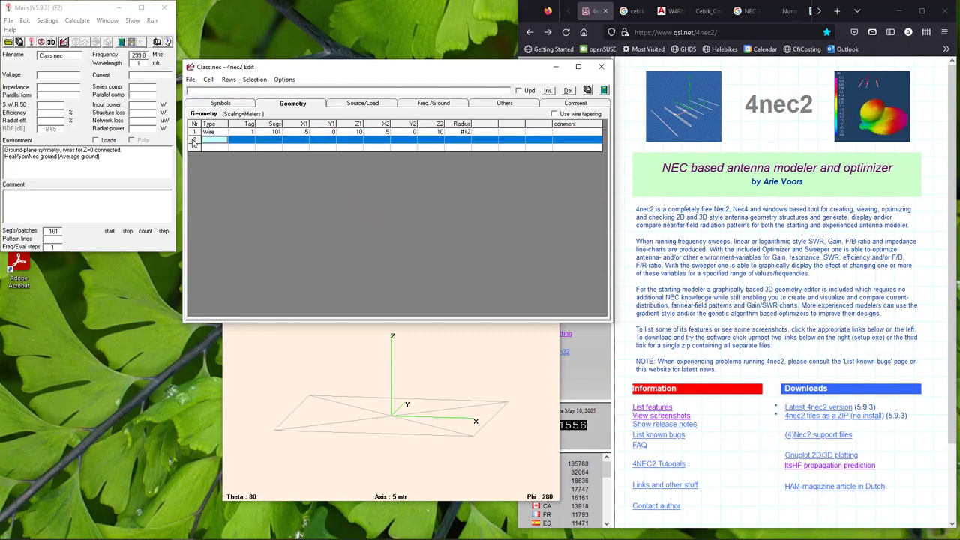
right_click(193, 142)
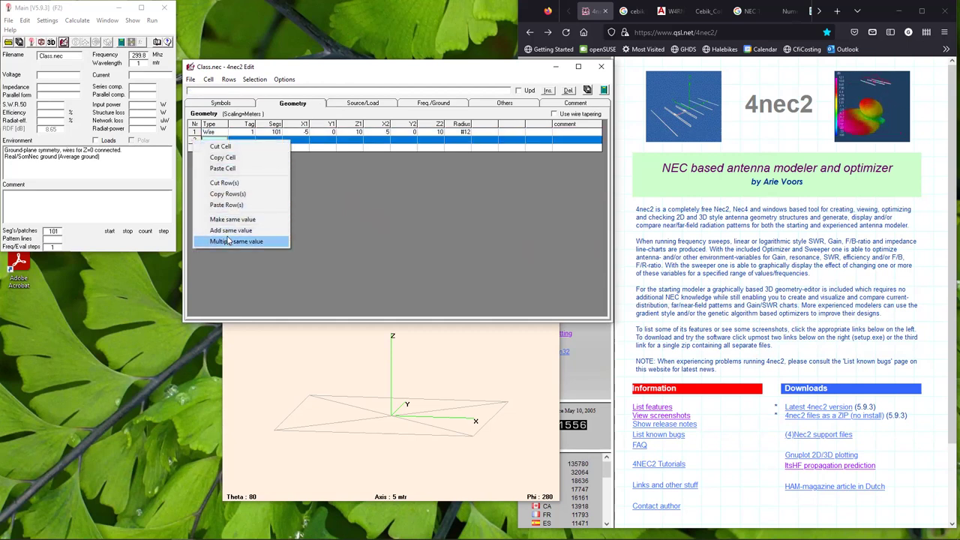
left_click(349, 171)
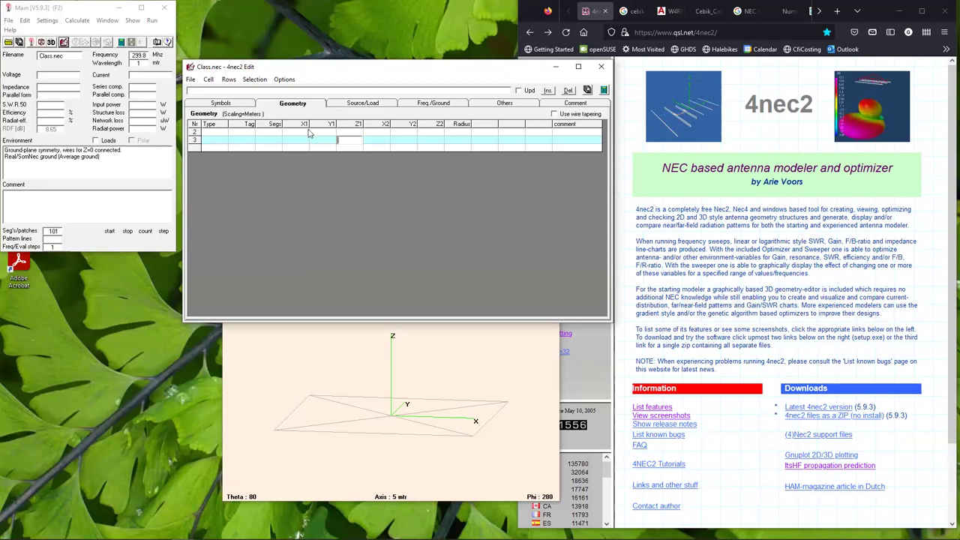
key("Up")
key("Up")
Step: Recheck the wire's tag number, segment count and end-1 X coordinate
left_click(215, 135)
left_click(236, 136)
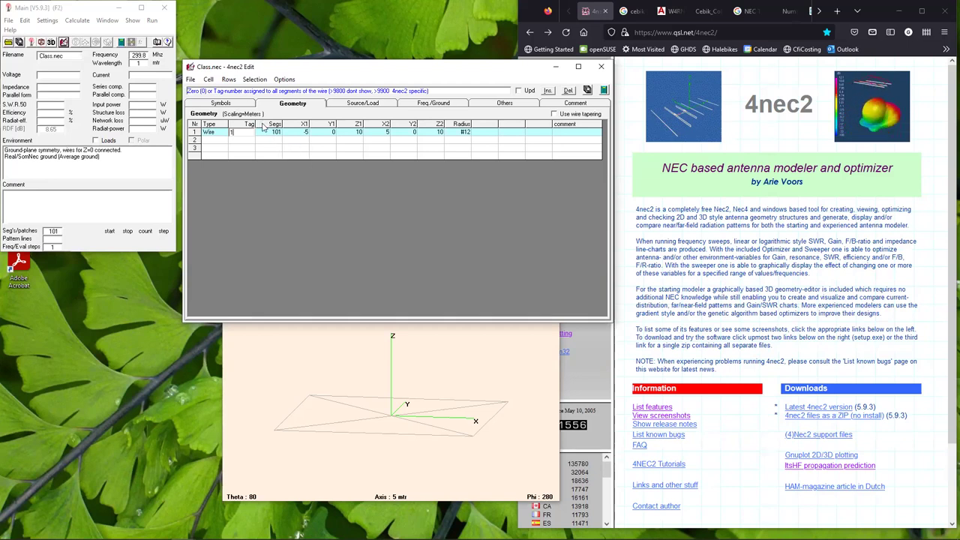
left_click(267, 132)
left_click(295, 141)
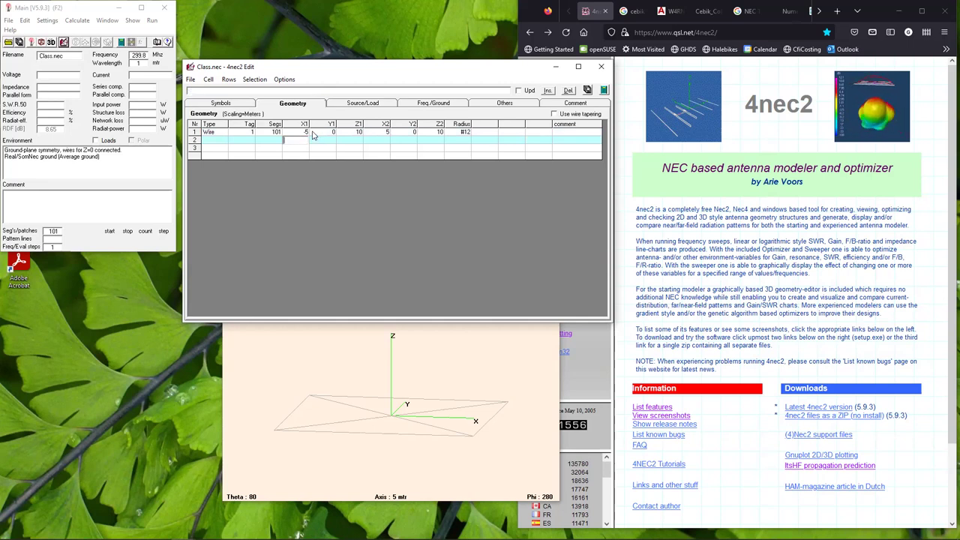
left_click(291, 133)
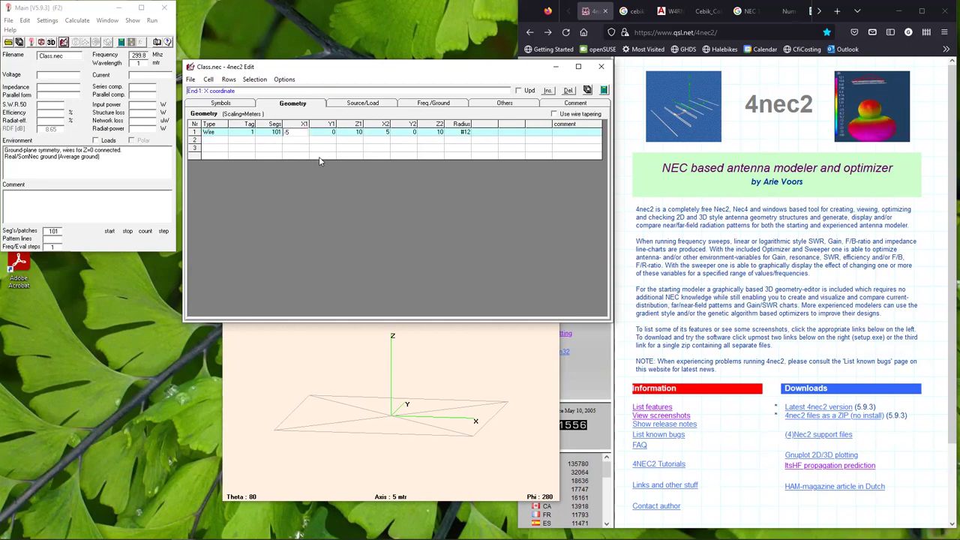
left_click(322, 160)
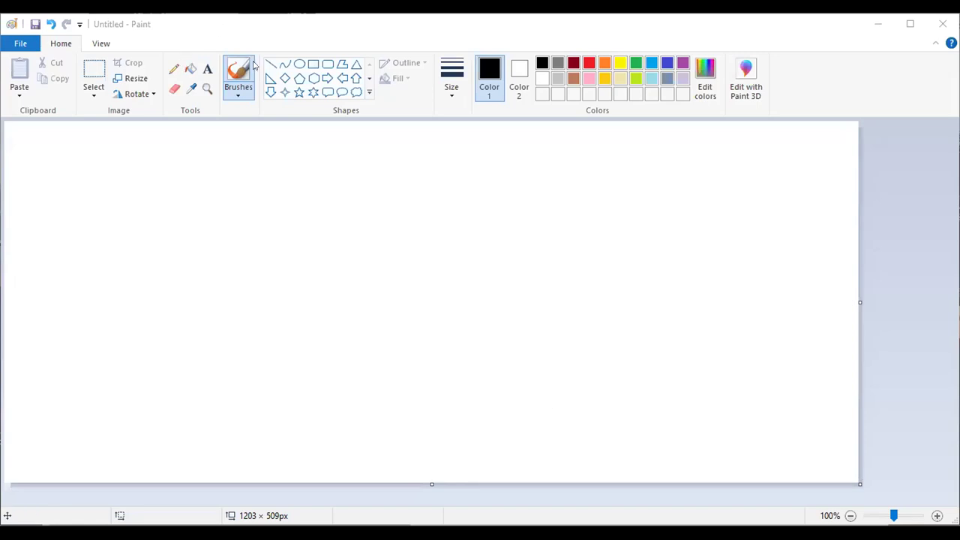
Step: Switch to Paint and draw a long horizontal antenna wire across the lower canvas, with two short feed lines below its middle
mouse_move(47, 368)
left_mouse_down()
mouse_move(300, 358)
mouse_move(626, 365)
left_mouse_up()
key("ctrl+z")
mouse_move(30, 393)
left_mouse_down()
mouse_move(407, 398)
mouse_move(767, 384)
left_mouse_up()
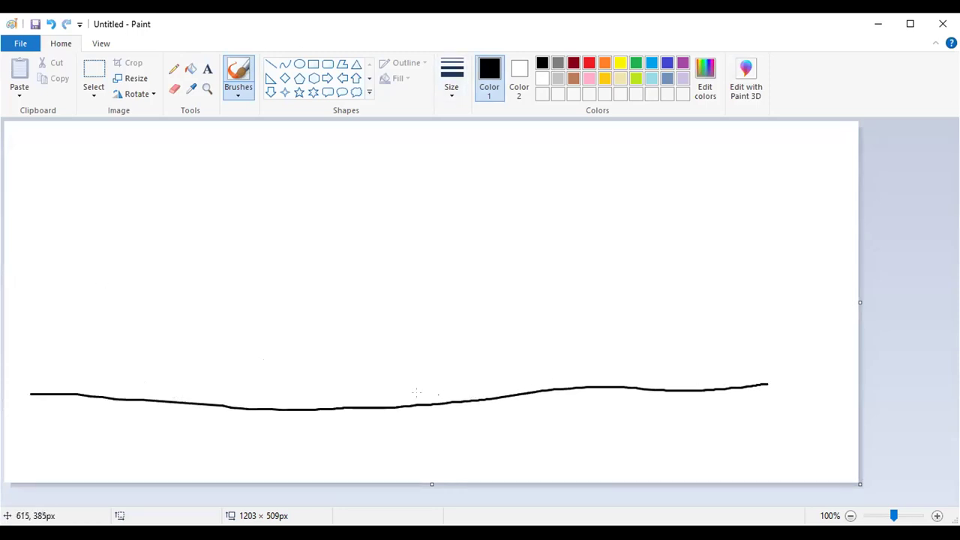
left_click_drag(402, 406, 410, 444)
Step: Divide the drawn antenna wire into segments with five short vertical marks on each side of the feed point
left_click_drag(334, 397, 334, 421)
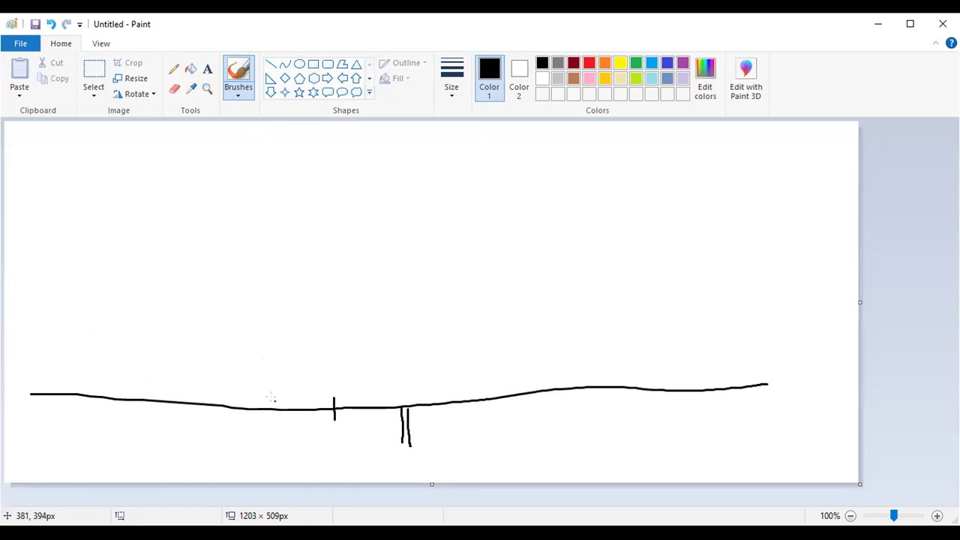
left_click_drag(269, 399, 269, 428)
left_click_drag(210, 391, 206, 432)
left_click_drag(135, 387, 133, 416)
left_click_drag(82, 384, 83, 421)
left_click_drag(474, 386, 480, 417)
left_click_drag(545, 397, 553, 410)
left_click_drag(617, 373, 621, 404)
left_click_drag(679, 375, 682, 401)
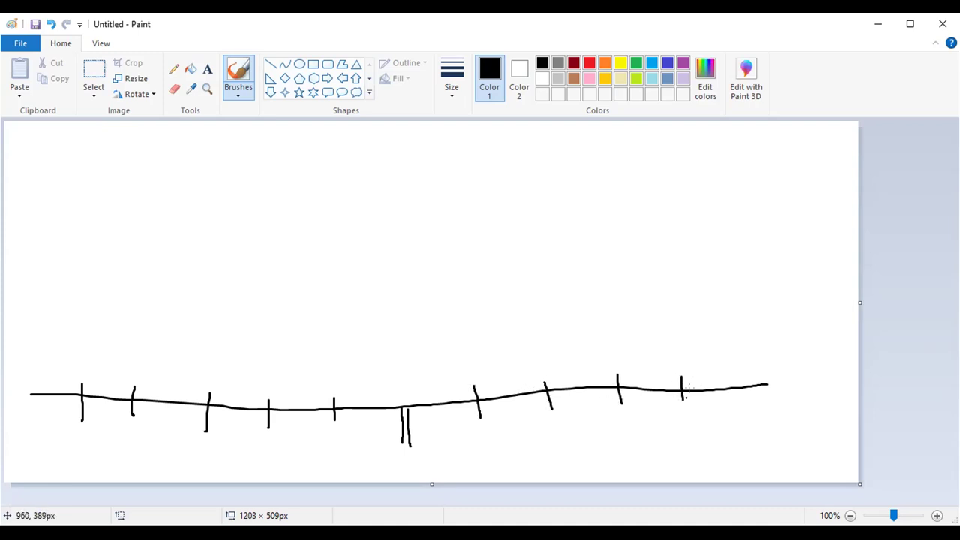
left_click_drag(735, 369, 736, 404)
Step: Draw a black observation point above the wire, arcs over the two segments left of the feed, and three black arrows towards the point
left_click_drag(487, 163, 496, 169)
mouse_move(335, 408)
left_mouse_down()
mouse_move(396, 392)
mouse_move(401, 407)
left_mouse_up()
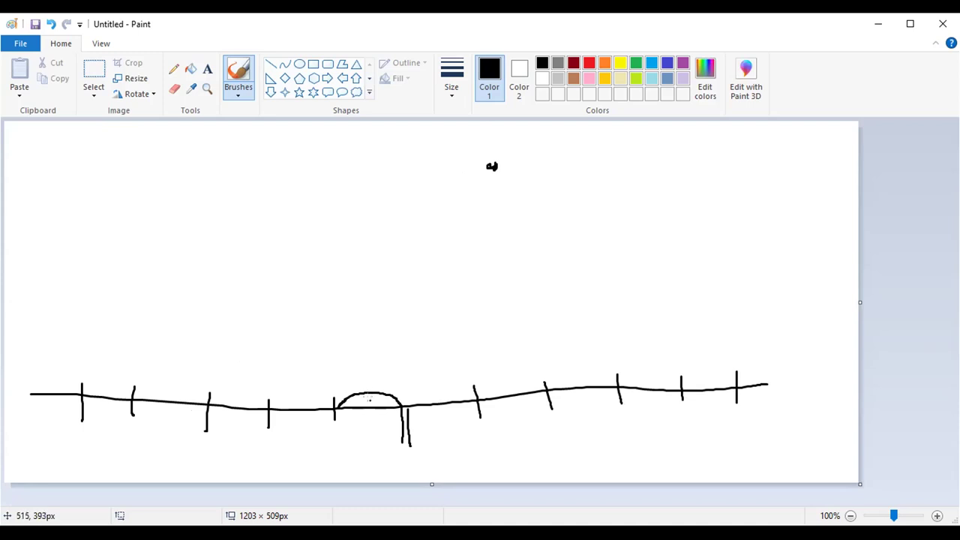
mouse_move(371, 398)
left_mouse_down()
mouse_move(506, 170)
mouse_move(473, 178)
mouse_move(505, 159)
mouse_move(506, 196)
left_mouse_up()
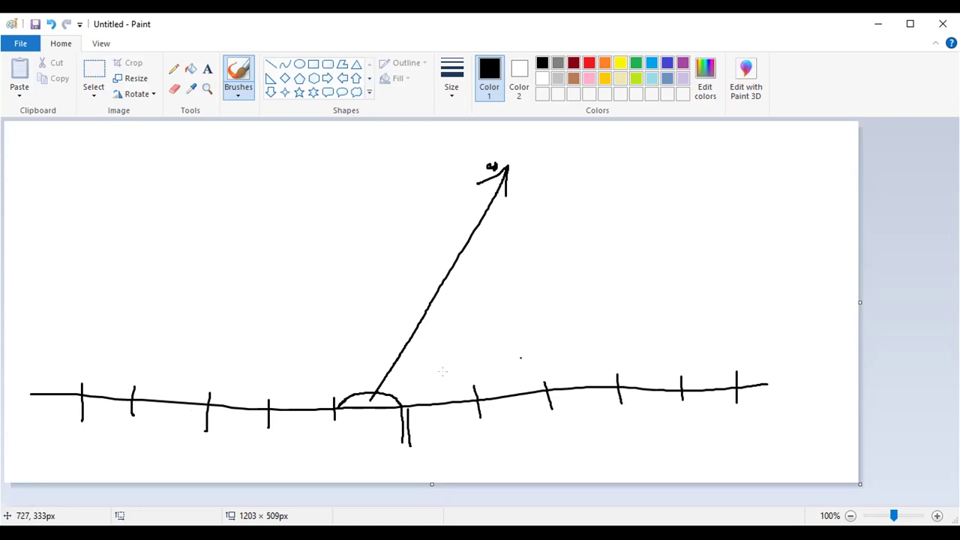
mouse_move(270, 407)
left_mouse_down()
mouse_move(303, 386)
mouse_move(332, 399)
mouse_move(346, 339)
mouse_move(438, 228)
mouse_move(509, 182)
left_mouse_up()
mouse_move(227, 403)
left_mouse_down()
mouse_move(365, 304)
mouse_move(495, 183)
mouse_move(439, 189)
mouse_move(495, 262)
mouse_move(439, 317)
mouse_move(446, 222)
mouse_move(457, 213)
mouse_move(469, 238)
left_mouse_up()
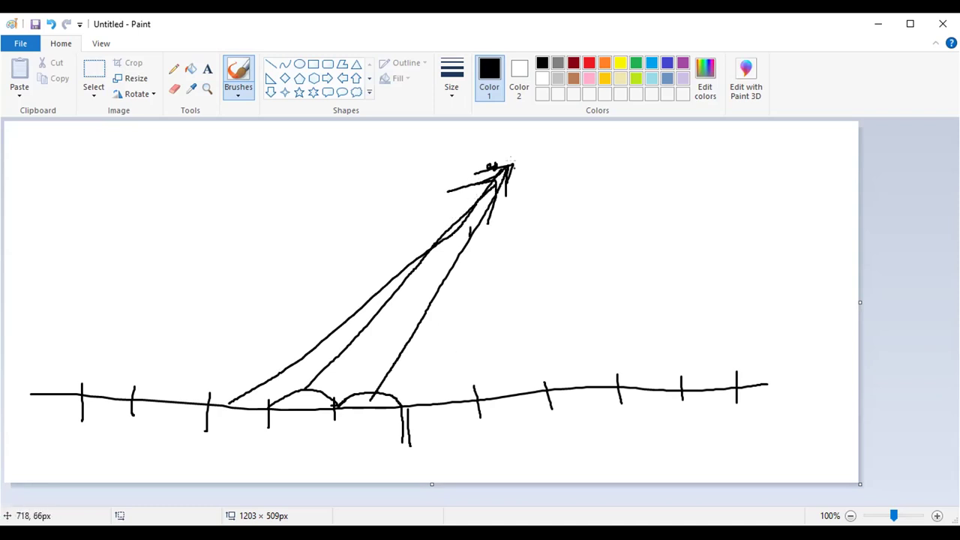
mouse_move(516, 156)
left_mouse_down()
mouse_move(513, 170)
mouse_move(517, 153)
left_mouse_up()
Step: Draw a red observation point to the right of the black one, with three red arrows running to it from the same wire segments
left_click(590, 64)
left_click_drag(589, 183, 598, 163)
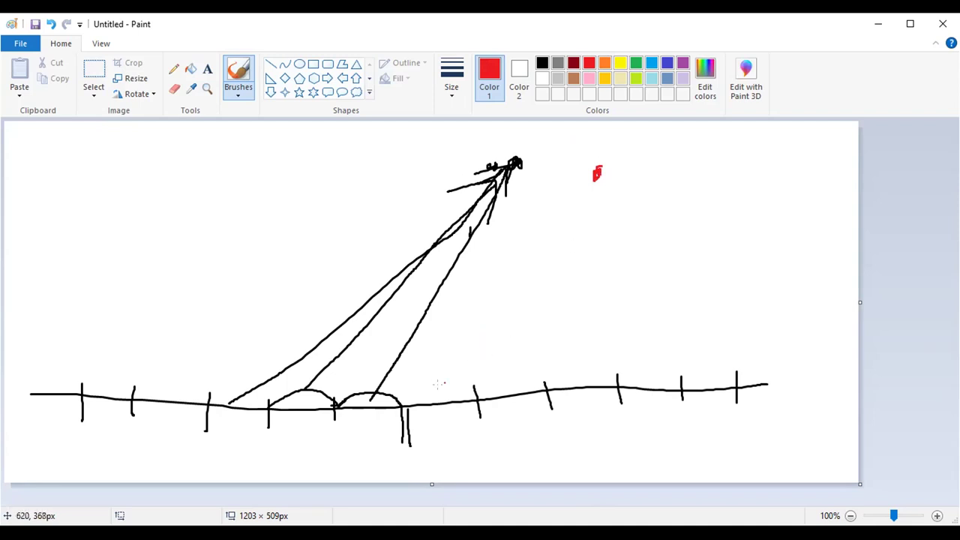
mouse_move(379, 392)
left_mouse_down()
mouse_move(457, 328)
mouse_move(570, 214)
mouse_move(600, 168)
mouse_move(603, 184)
left_mouse_up()
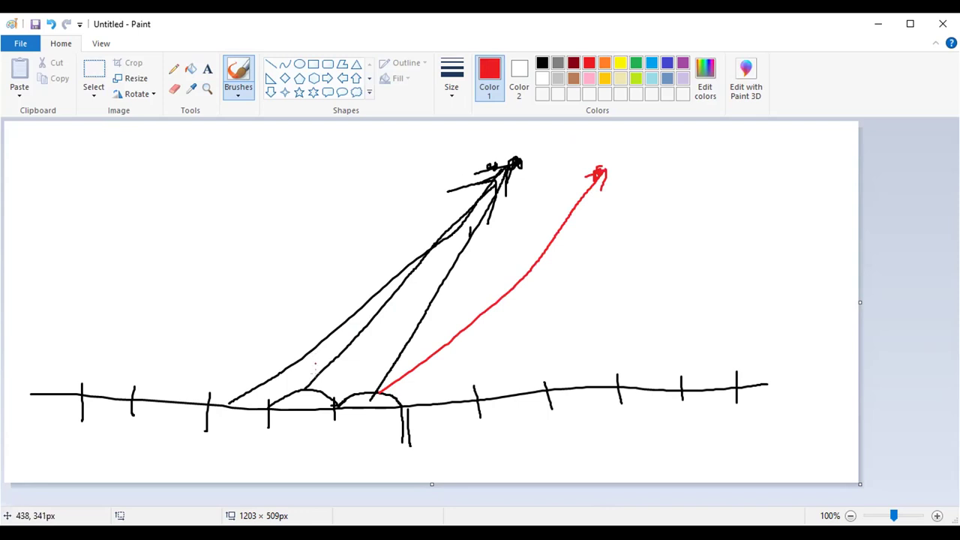
mouse_move(318, 386)
left_mouse_down()
mouse_move(600, 170)
mouse_move(594, 177)
left_mouse_up()
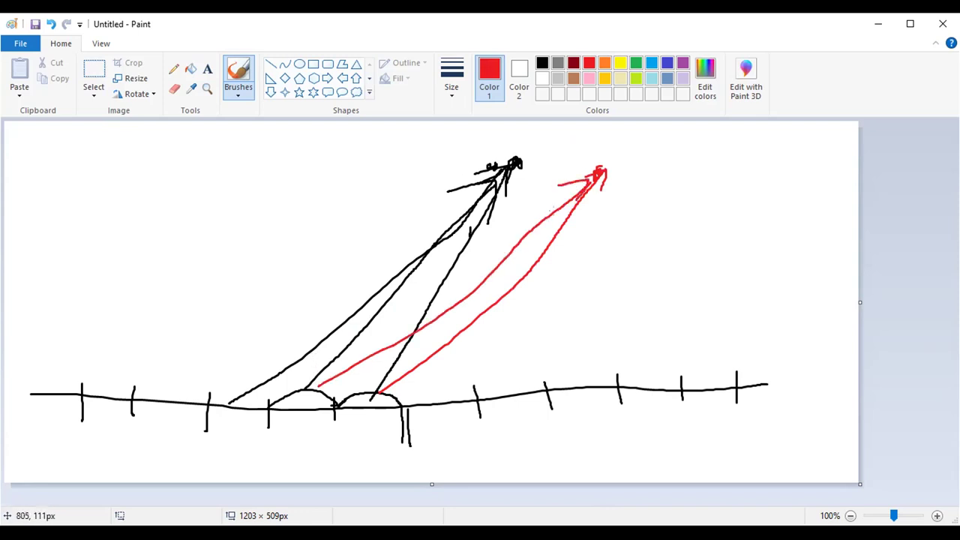
mouse_move(231, 399)
left_mouse_down()
mouse_move(448, 294)
mouse_move(597, 177)
mouse_move(616, 186)
mouse_move(612, 209)
left_mouse_up()
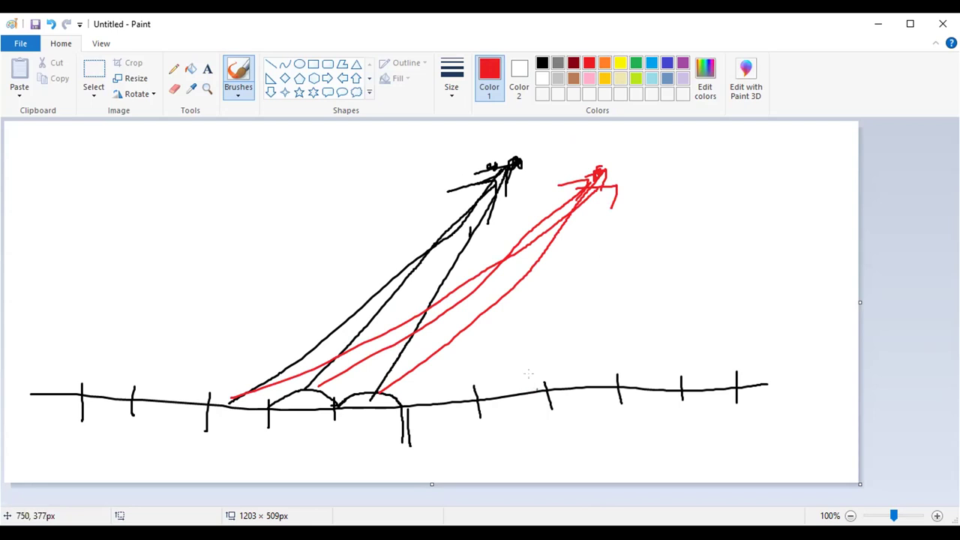
mouse_move(539, 385)
left_mouse_down()
mouse_move(494, 387)
mouse_move(534, 384)
left_mouse_up()
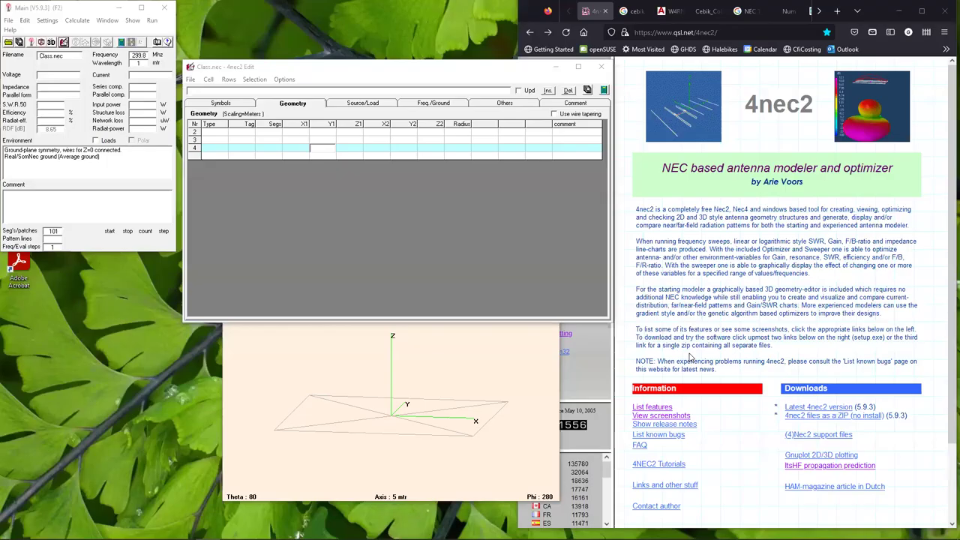
Step: Switch back to the 4nec2 geometry editor and return to the wire's end-1 X coordinate
left_click(299, 139)
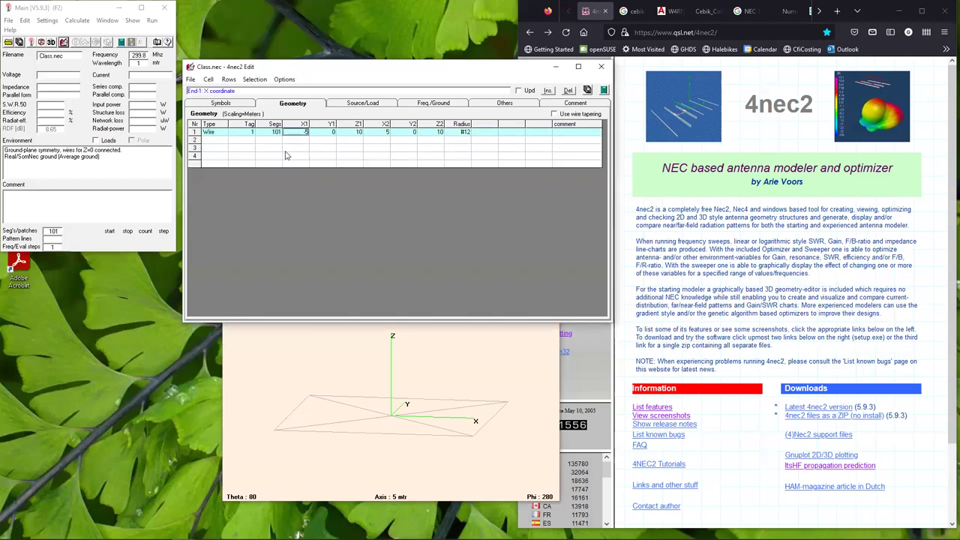
Step: Reopen the Class.nec file in the geometry editor
left_click(190, 79)
left_click(210, 90)
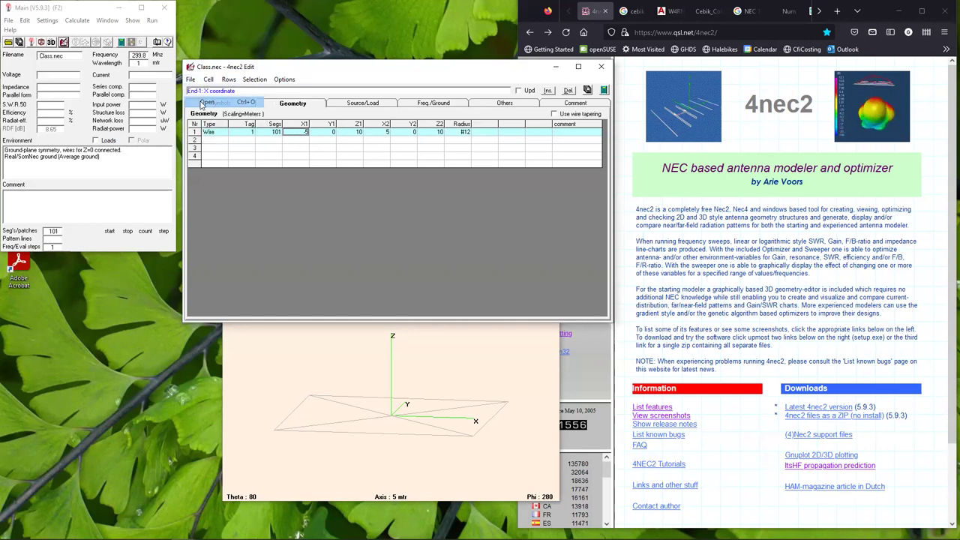
left_click(480, 137)
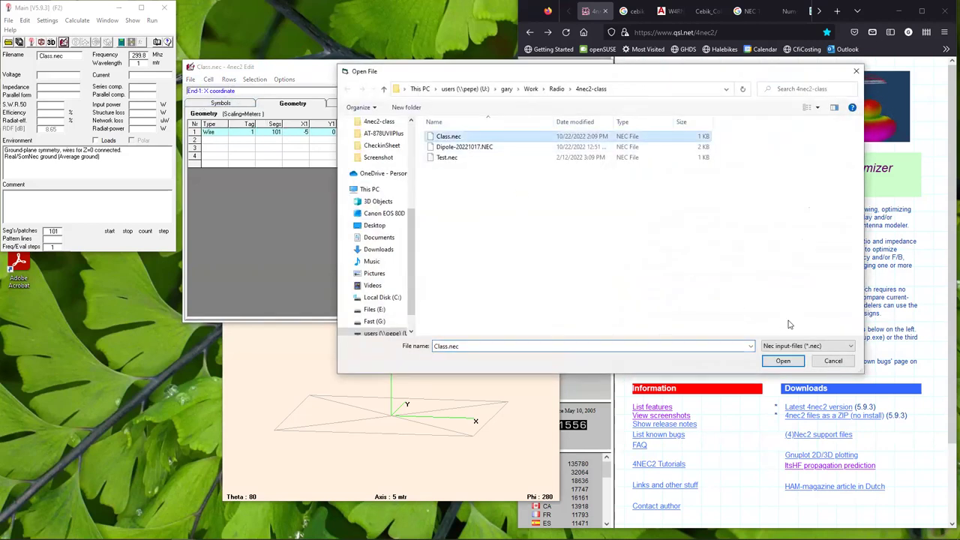
left_click(782, 361)
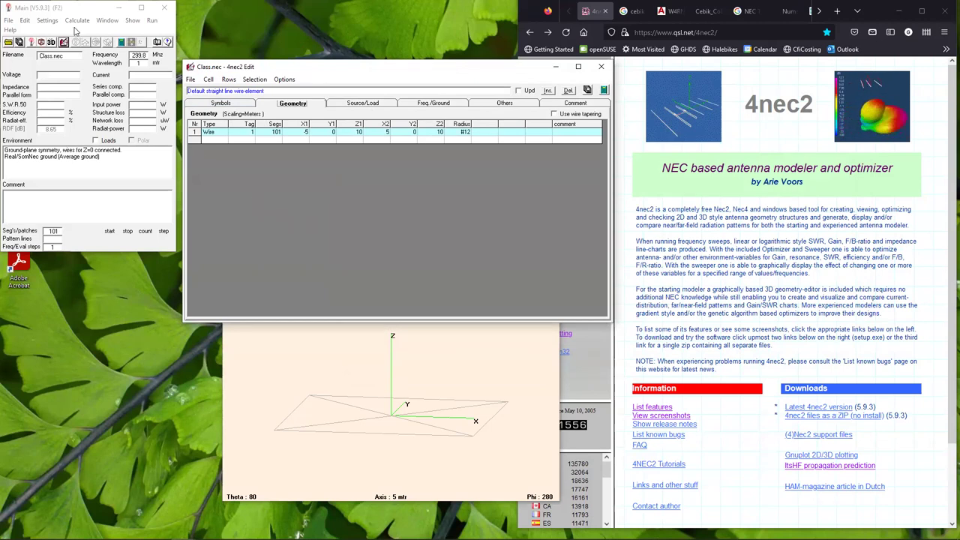
Step: Widen the main window so its fields have more room, and bring the model editor back to the front
left_click(175, 25)
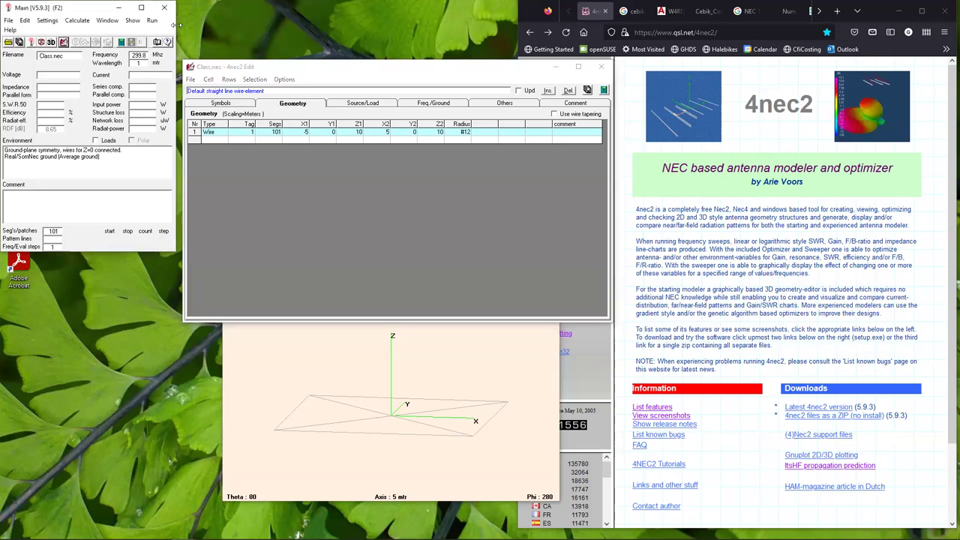
left_click_drag(175, 25, 212, 28)
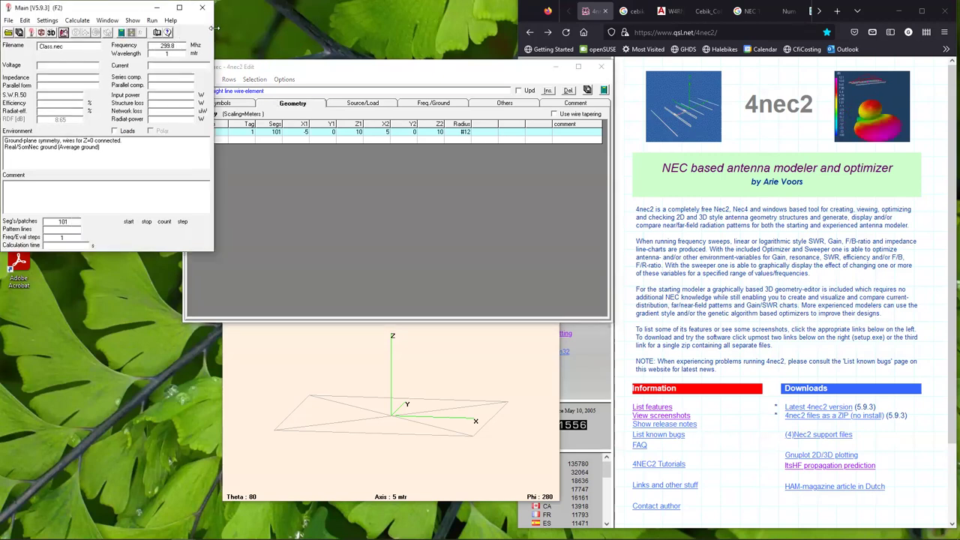
left_click(279, 68)
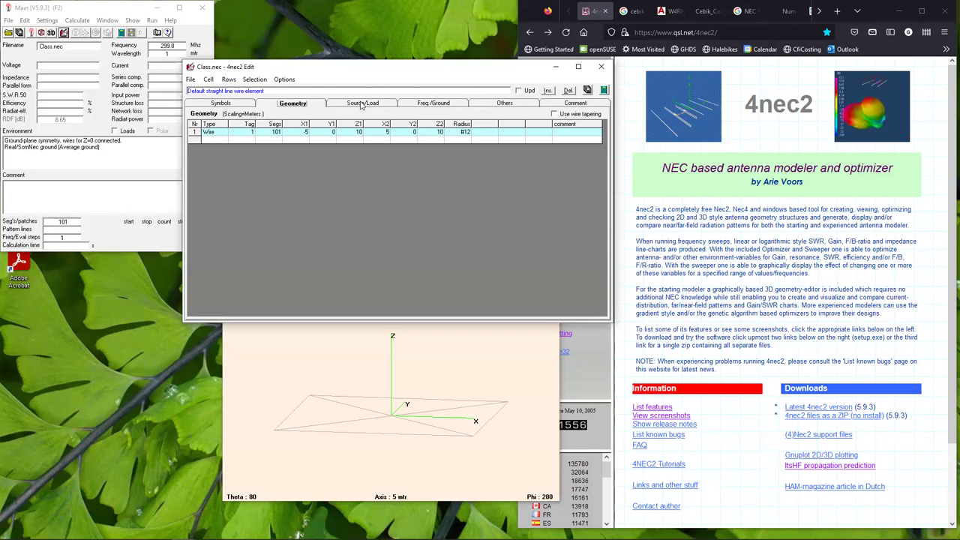
Step: Examine the source definition alongside the wire's segments and coordinates, repositioning the editor window slightly lower
left_click(361, 103)
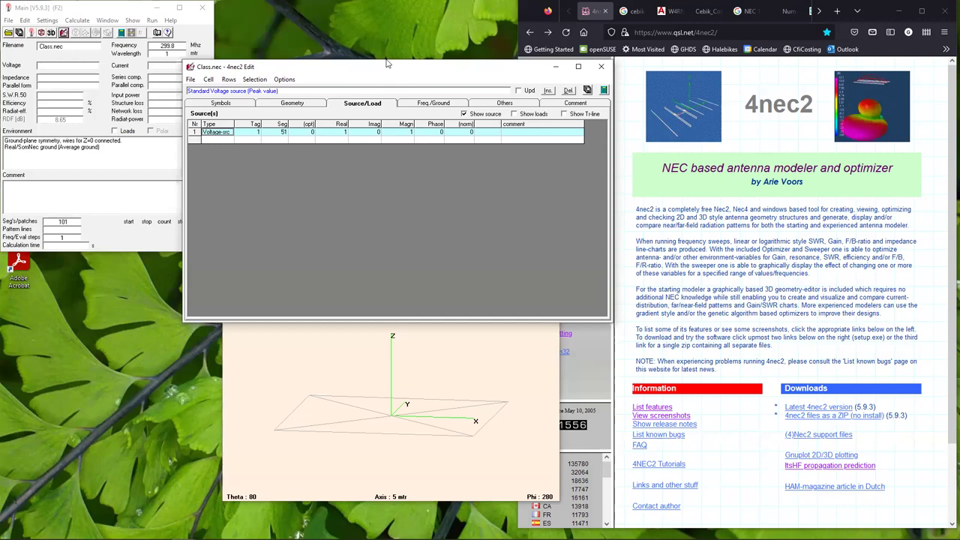
left_click_drag(387, 64, 303, 40)
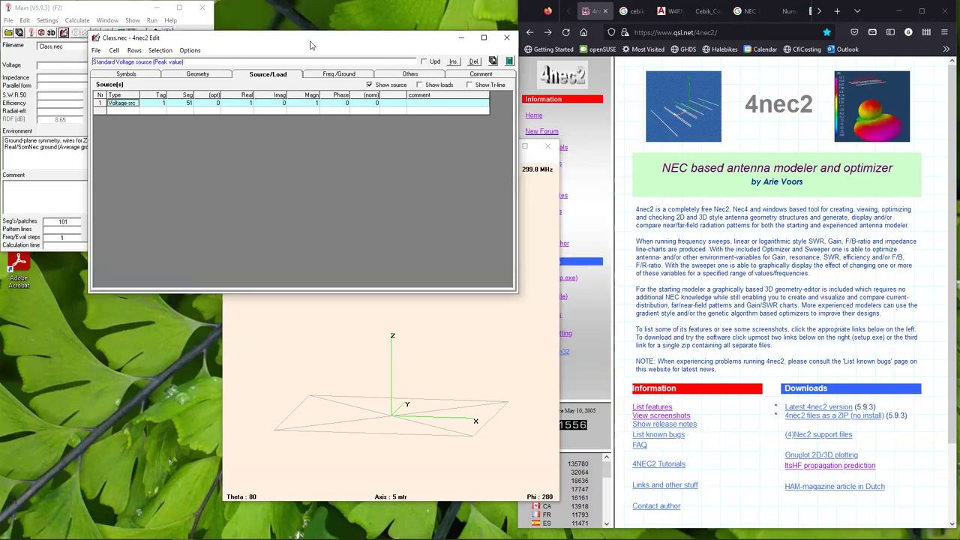
left_click_drag(303, 40, 397, 86)
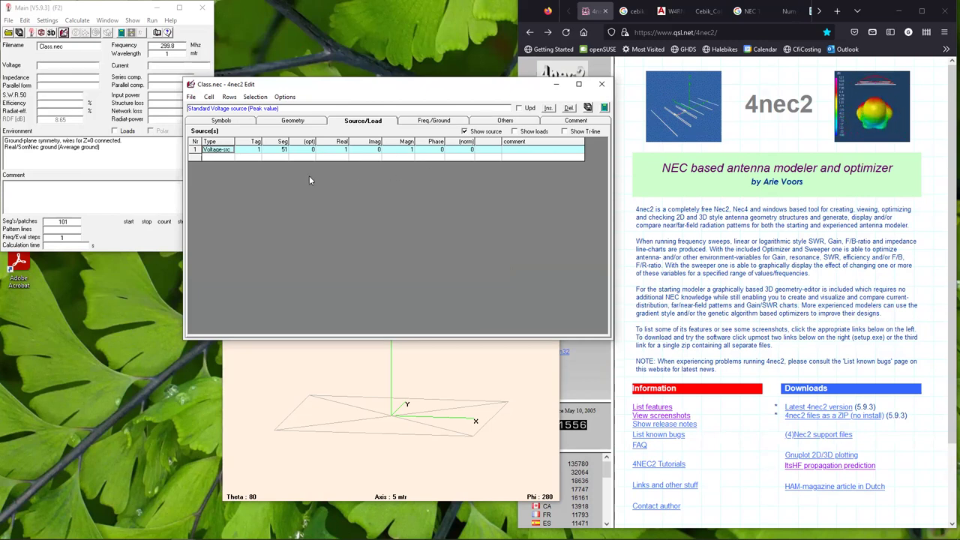
left_click(301, 124)
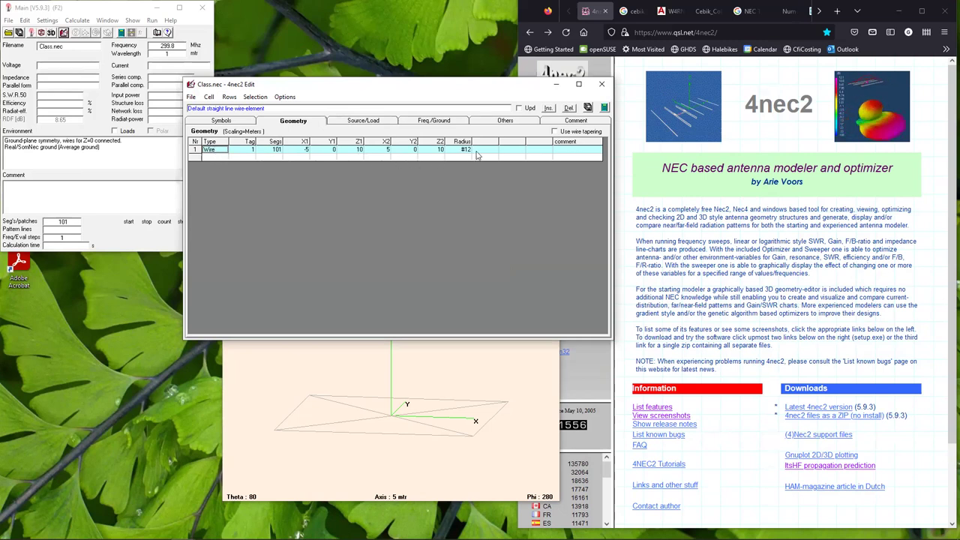
left_click(359, 120)
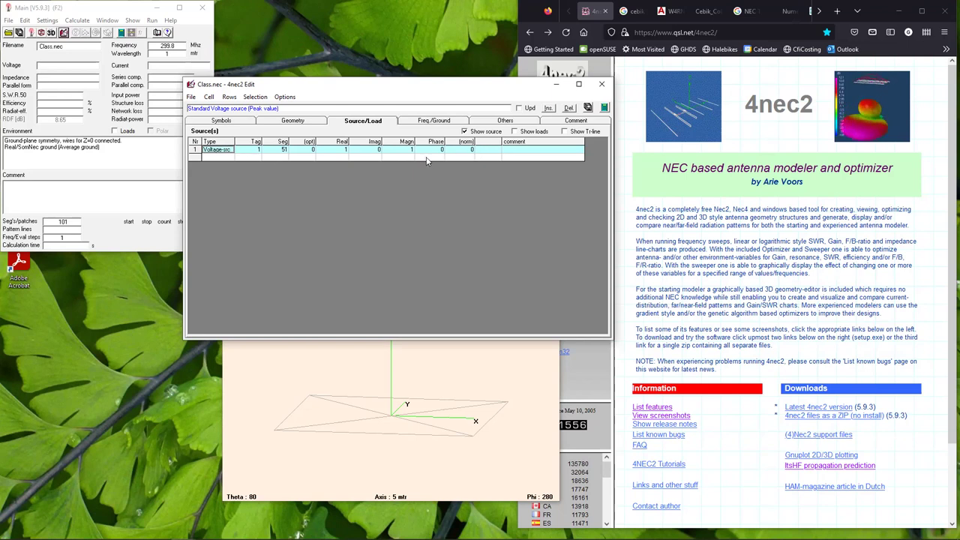
Step: Go through the voltage source's type, wire tag, segment number, real part and magnitude entries
left_click(223, 150)
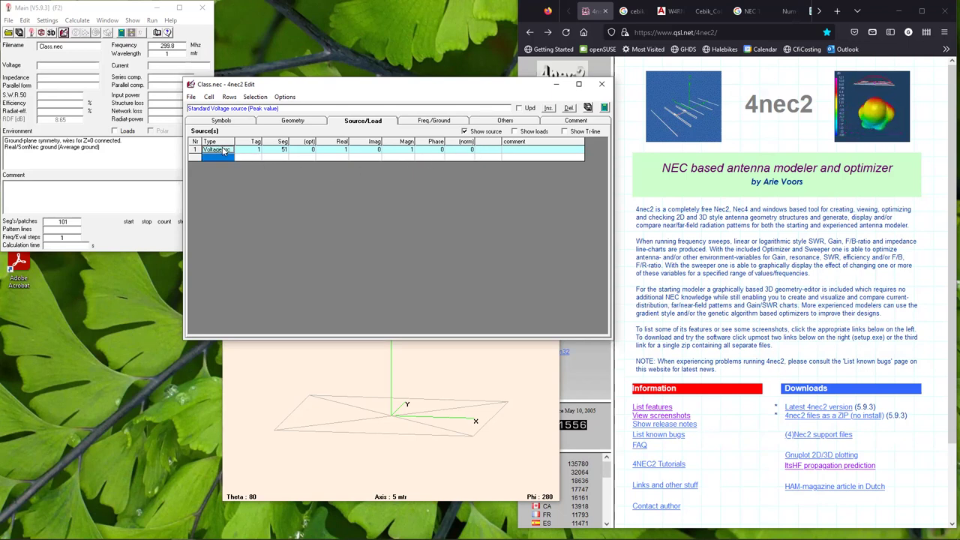
left_click(229, 151)
left_click(230, 150)
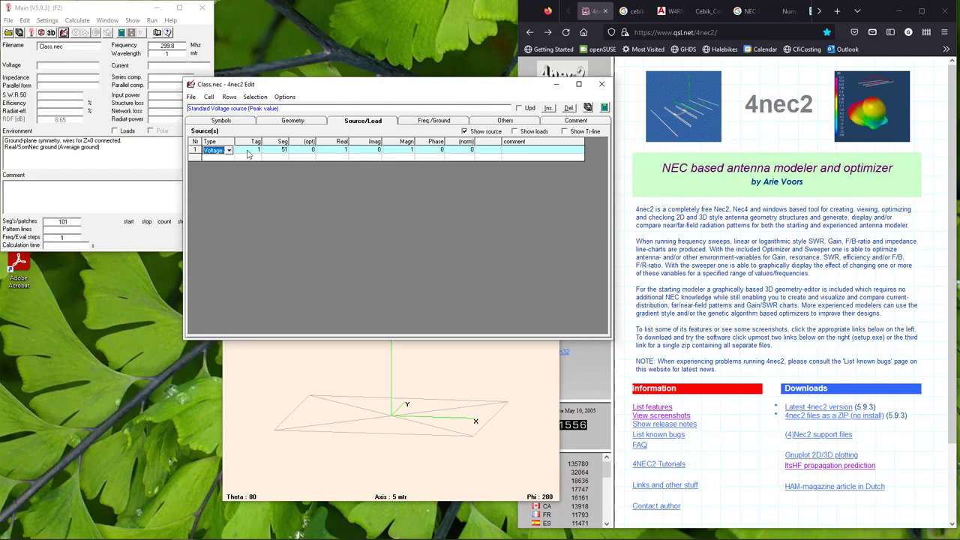
left_click(249, 151)
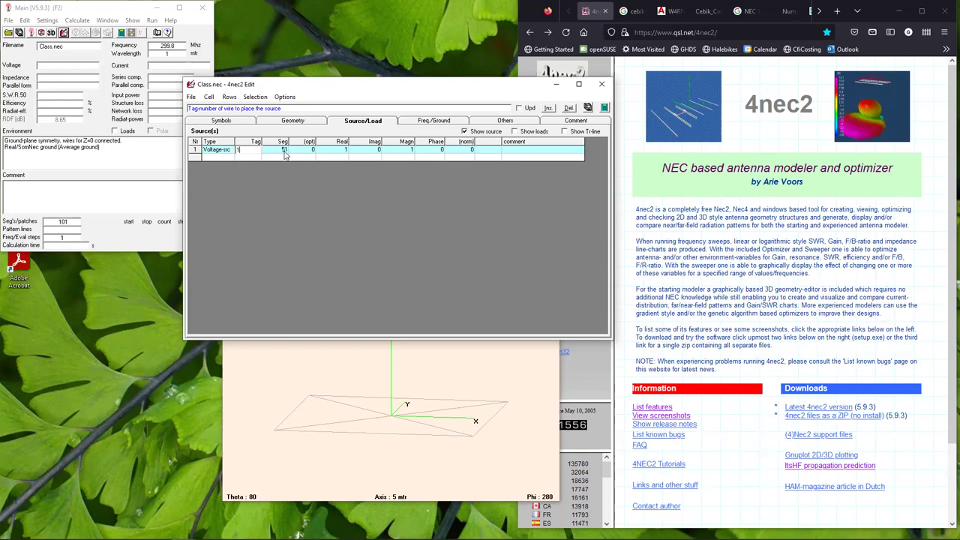
left_click(277, 150)
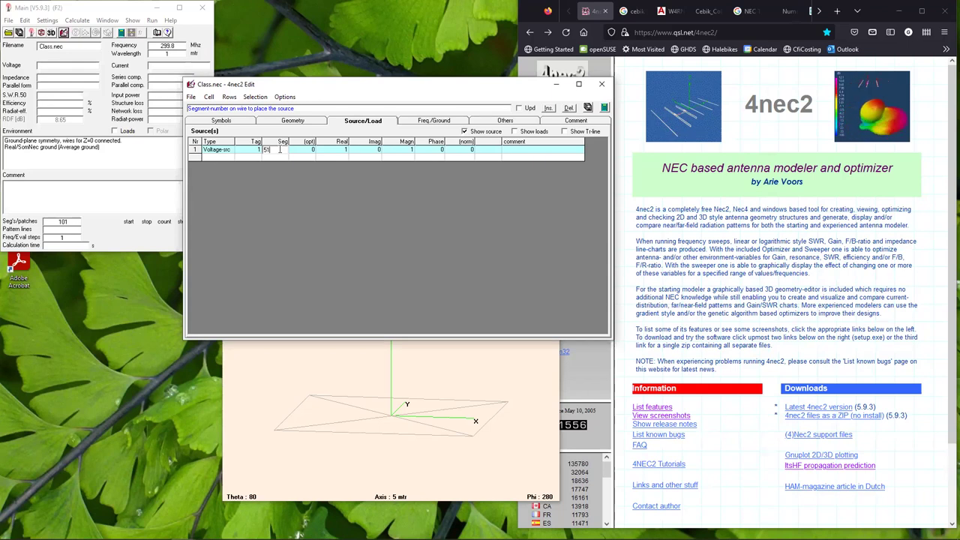
left_click(340, 149)
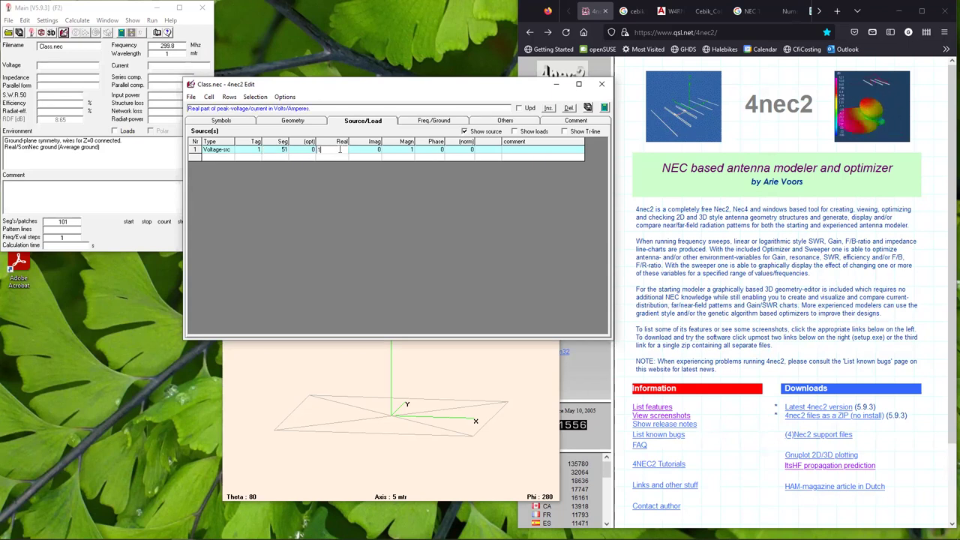
left_click(396, 151)
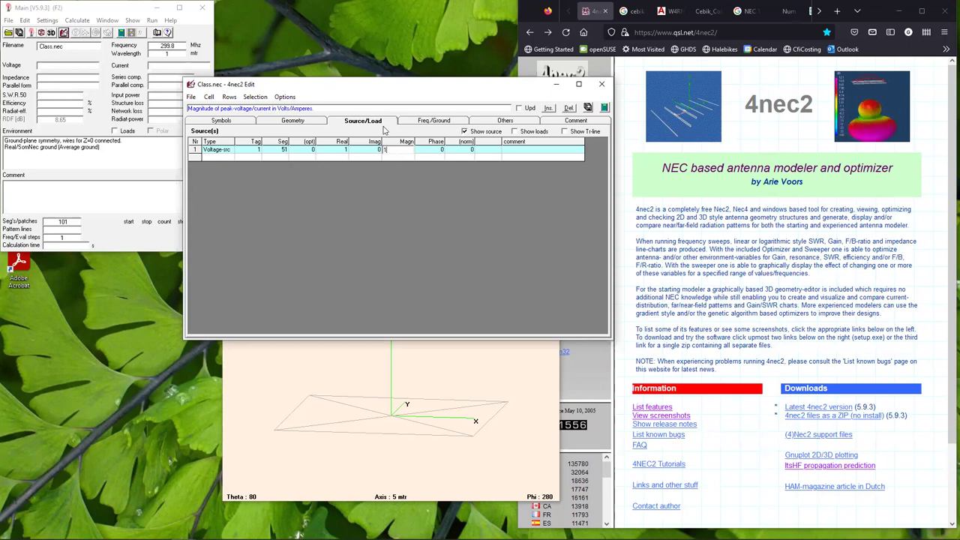
Step: Set the model's frequency to 14.1 MHz and save the change to the file, closing the editor
left_click(435, 122)
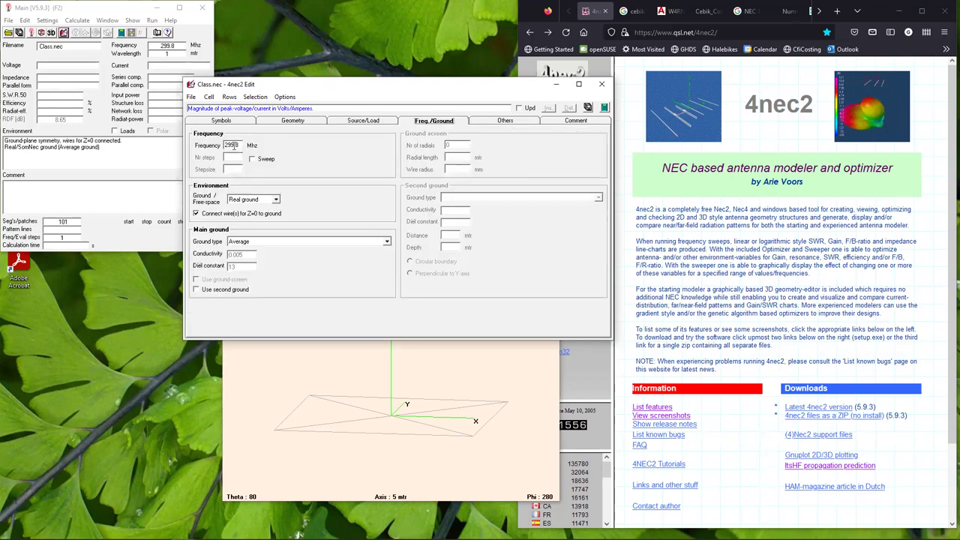
double_click(241, 145)
type("14.1")
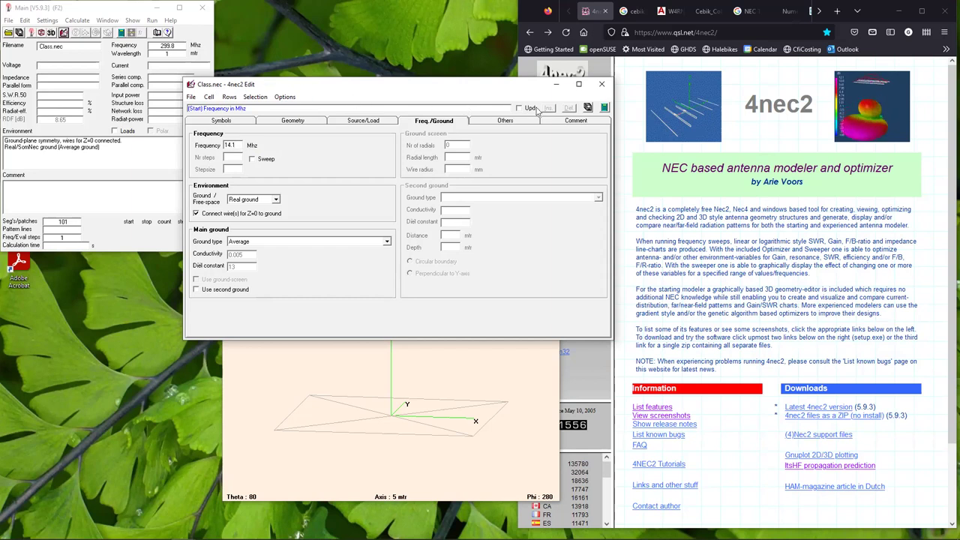
left_click(588, 107)
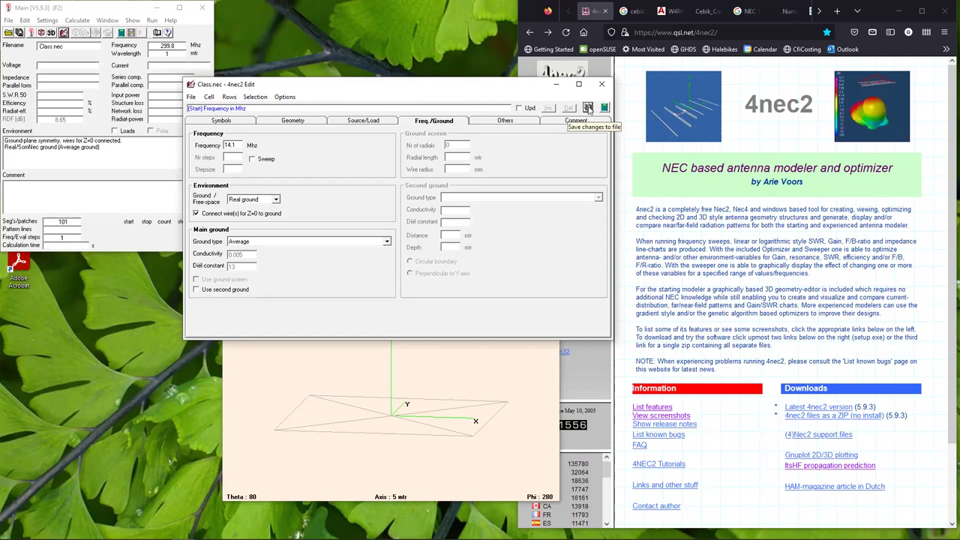
left_click(589, 108)
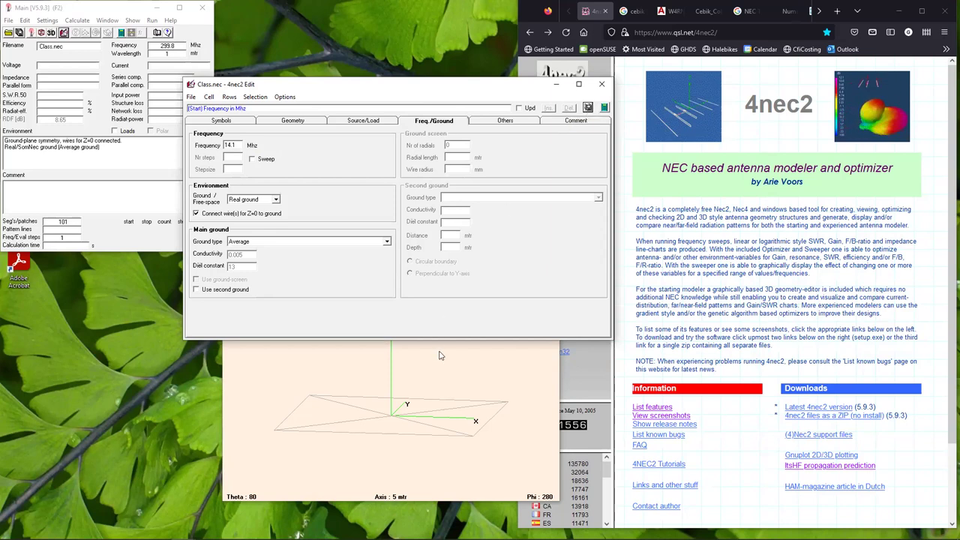
left_click(601, 87)
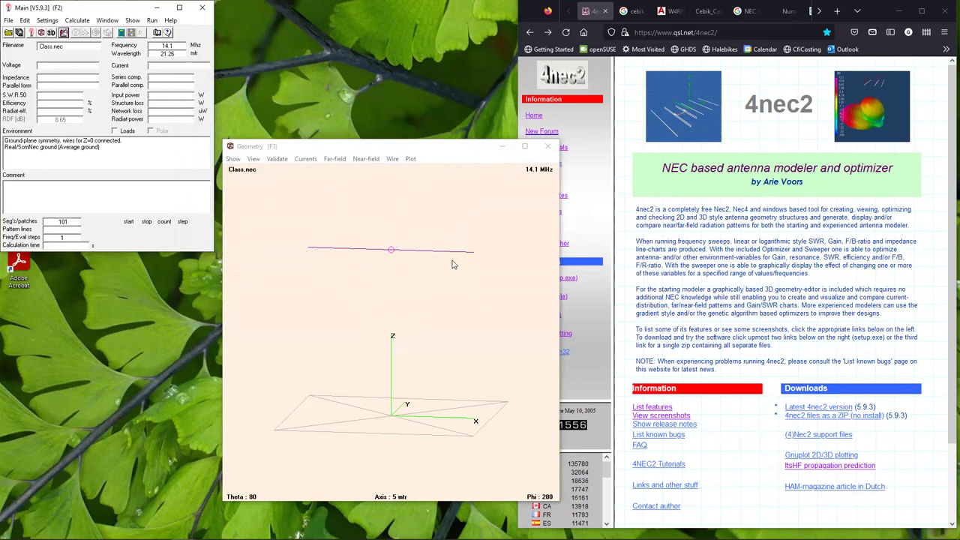
left_click(615, 440)
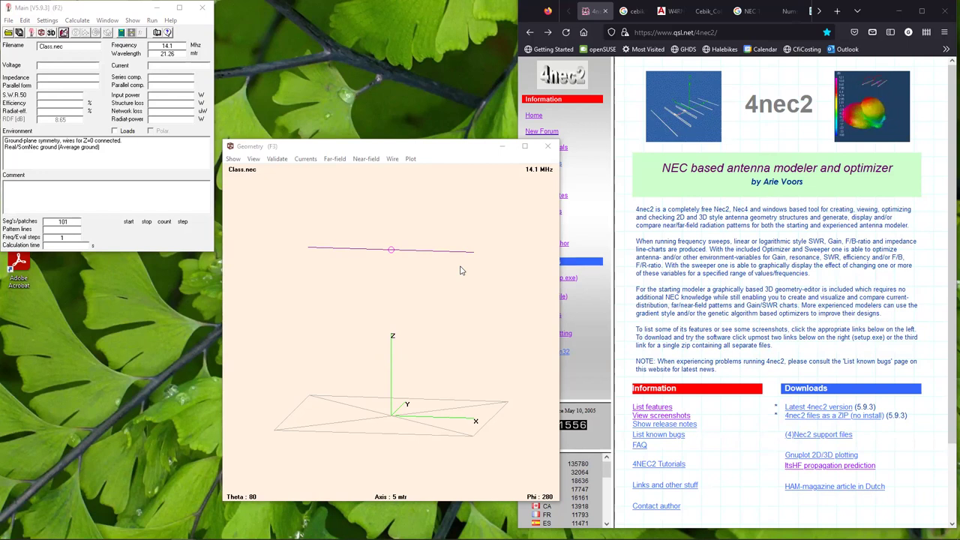
left_click(440, 290)
scroll(439, 290, "up", 2)
scroll(440, 290, "down", 2)
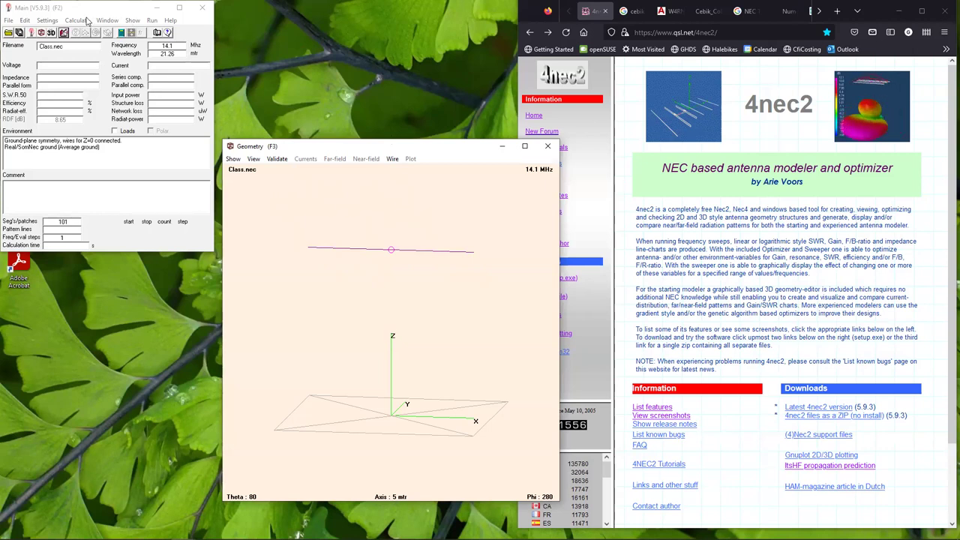
Step: Reopen the model's input (.nec) file in the editor
left_click(26, 21)
left_click(27, 21)
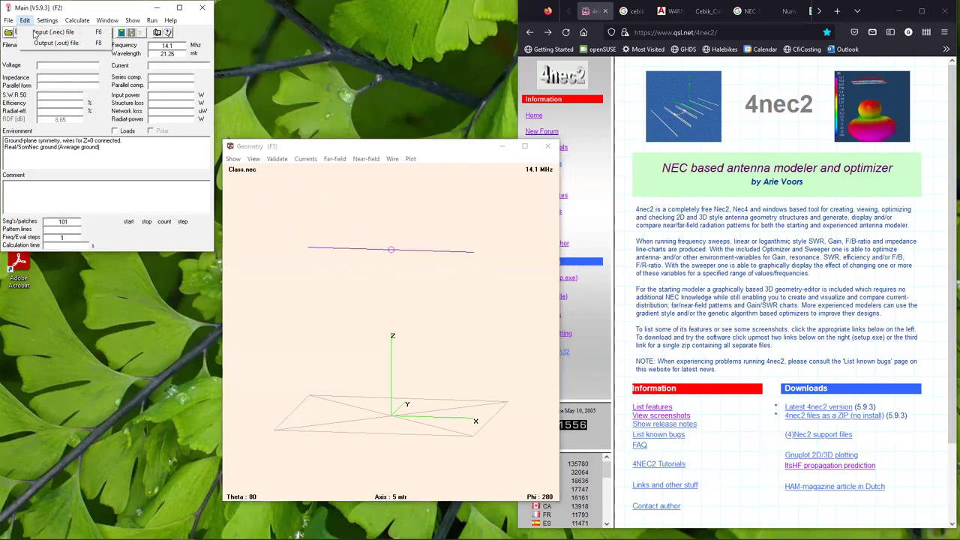
left_click(47, 31)
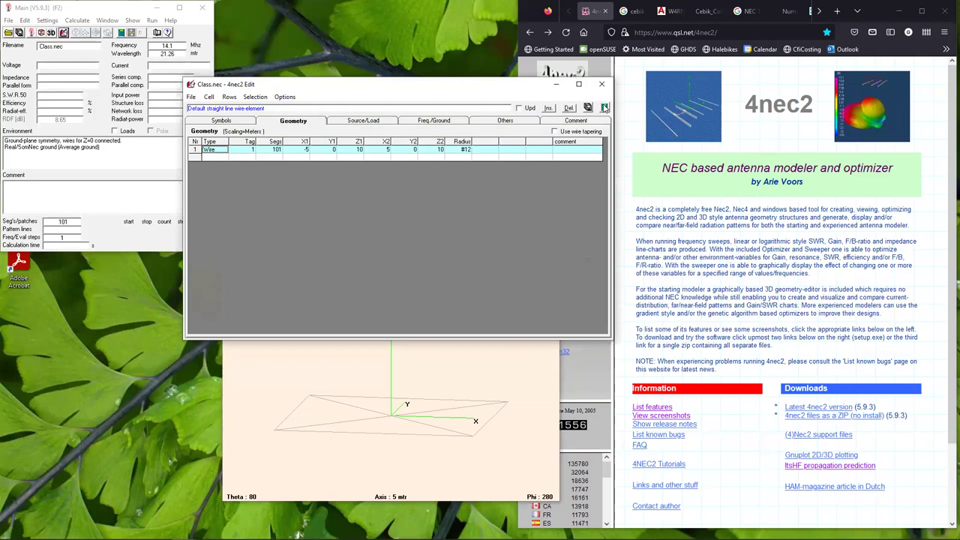
Step: Generate a vertical frequency sweep from 14 to 14.35 MHz in .01 steps at 1-degree resolution, and bring the SWR chart forward
left_click(606, 109)
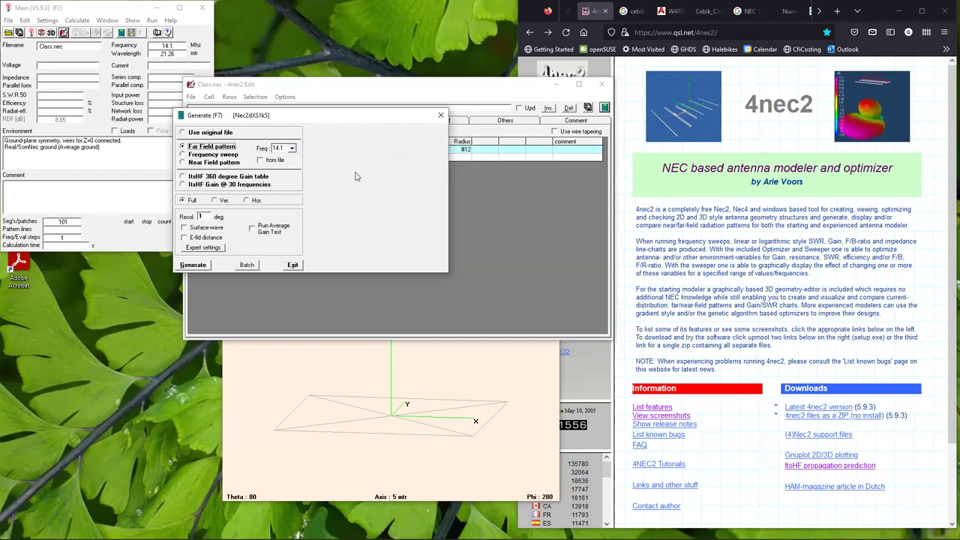
left_click(182, 155)
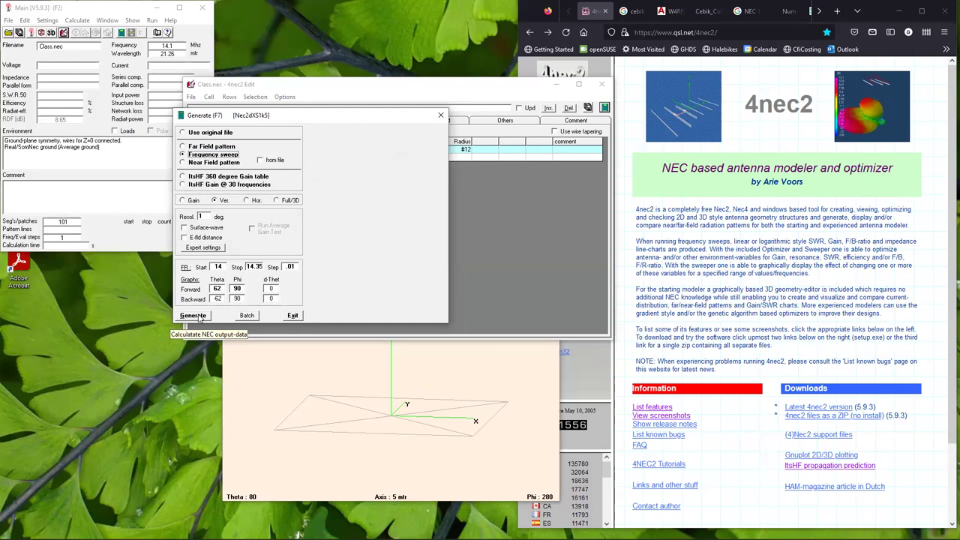
left_click(201, 216)
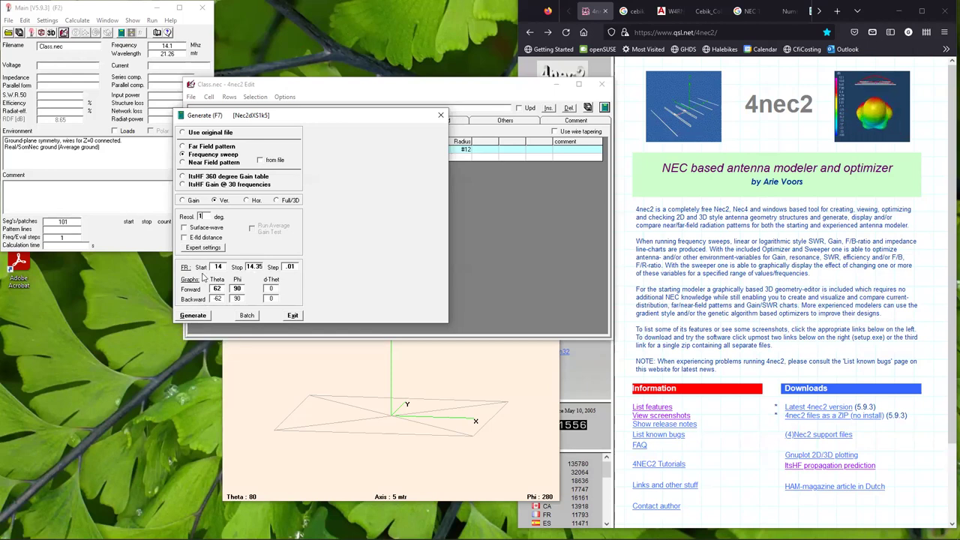
left_click(192, 315)
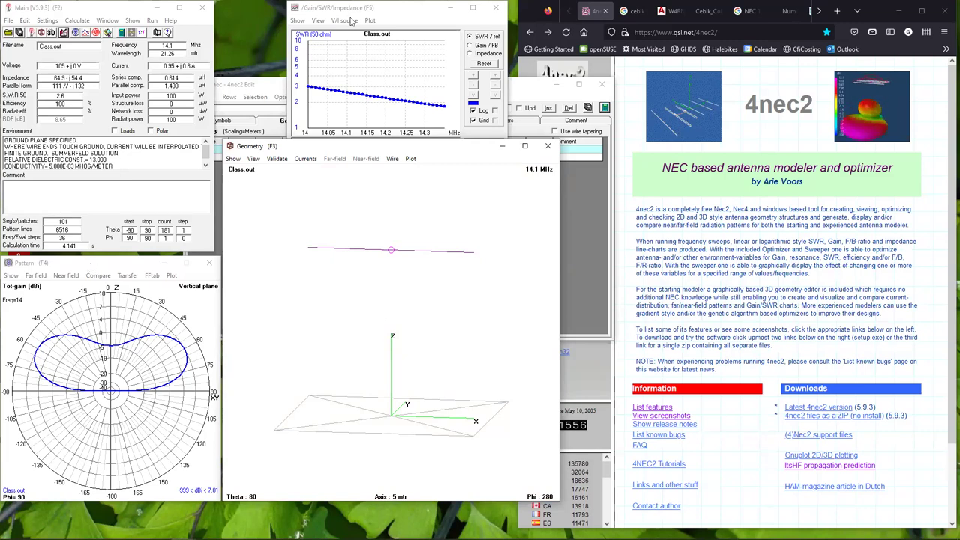
left_click(386, 11)
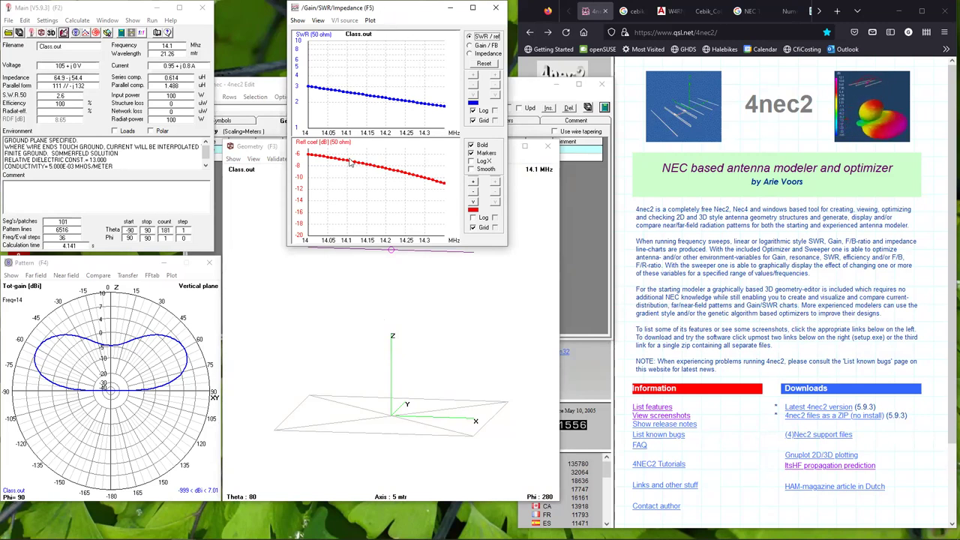
Step: Return to the editor and rerun the frequency sweep on the on-screen model with the same range, step and resolution
left_click(261, 86)
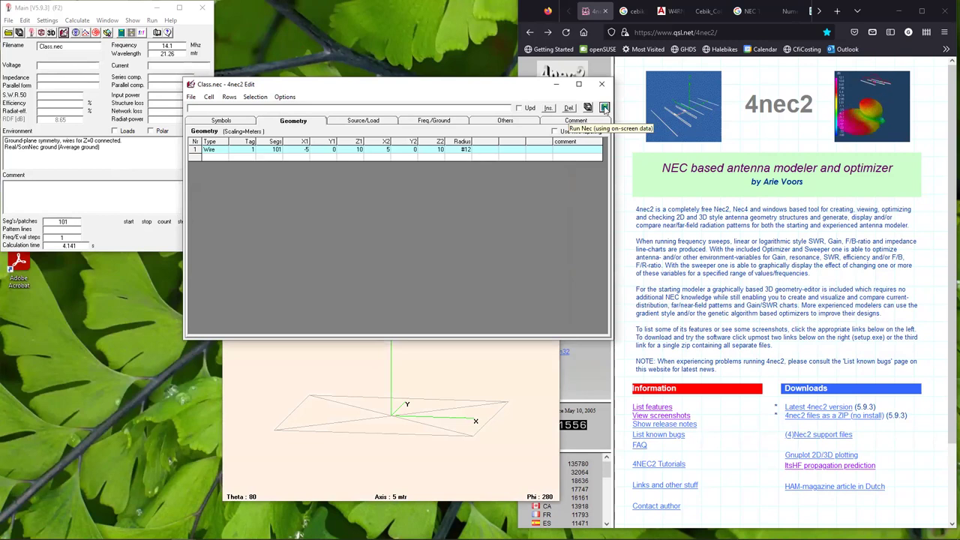
left_click(604, 111)
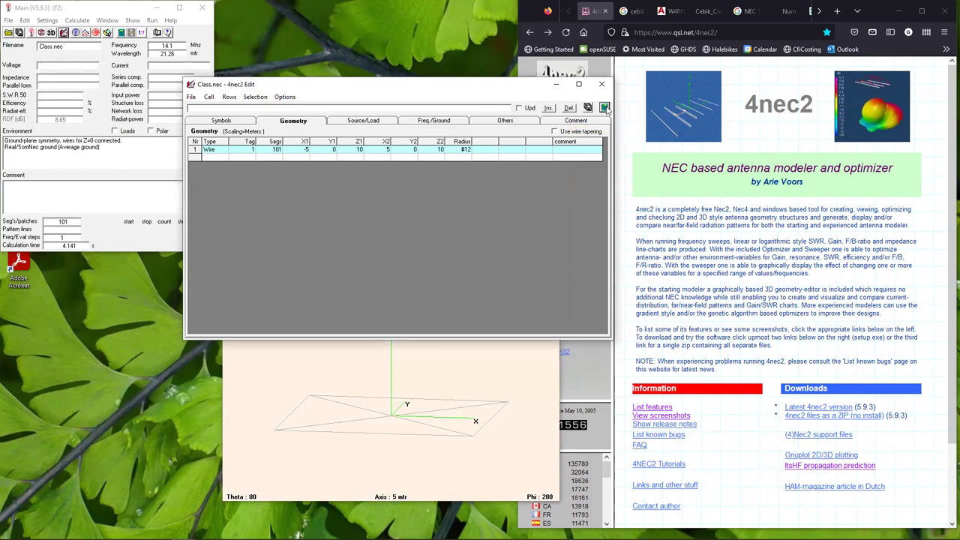
left_click(604, 110)
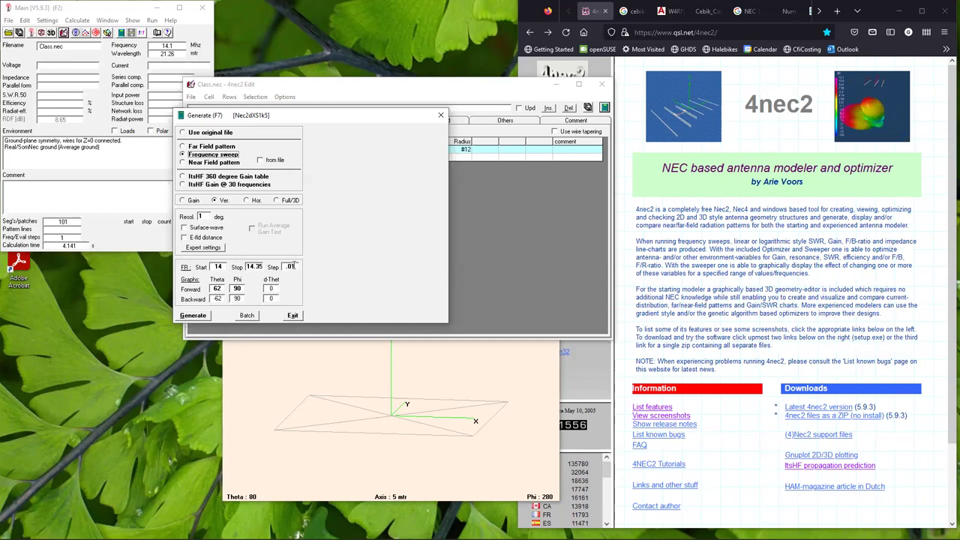
left_click(199, 317)
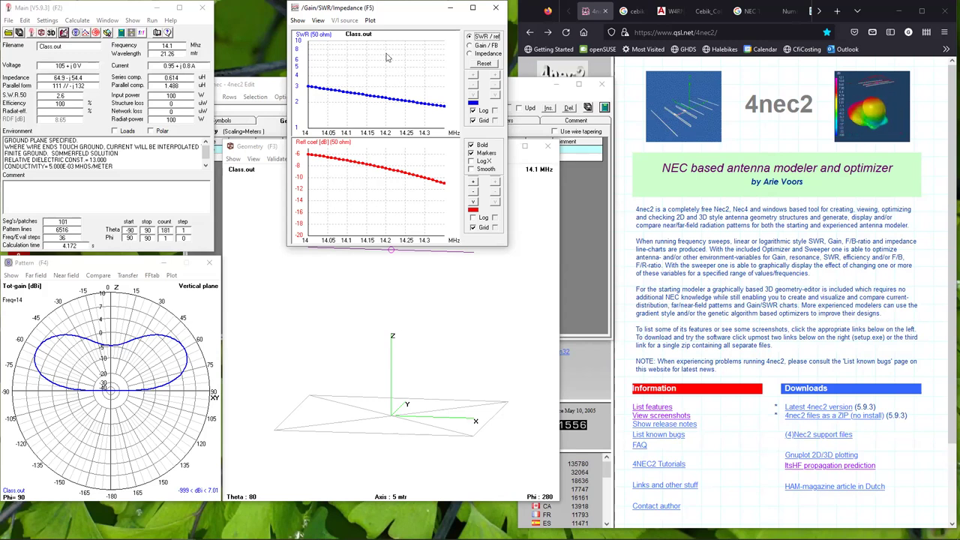
Step: Review the sweep's gain and front-to-back charts and its impedance charts, ending on the SWR and reflection charts
left_click(470, 46)
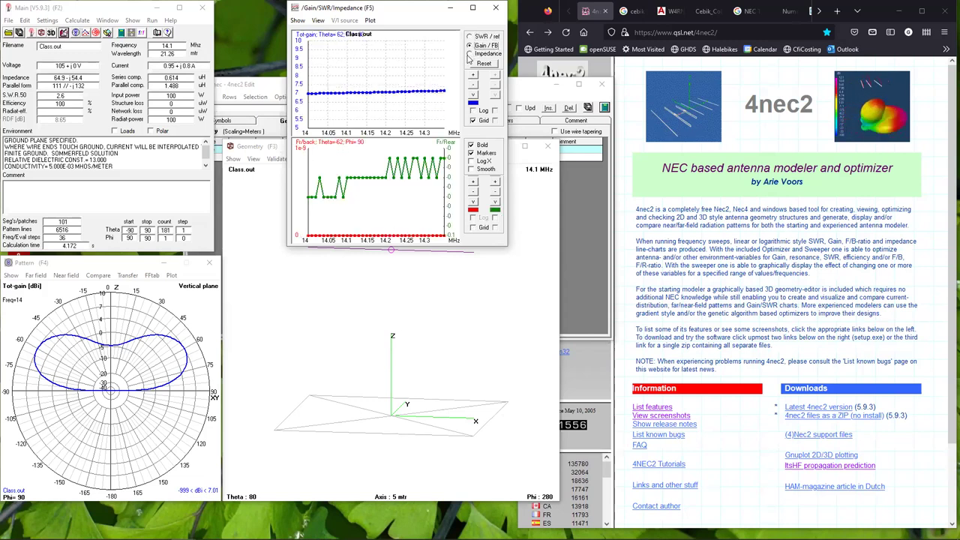
left_click(469, 55)
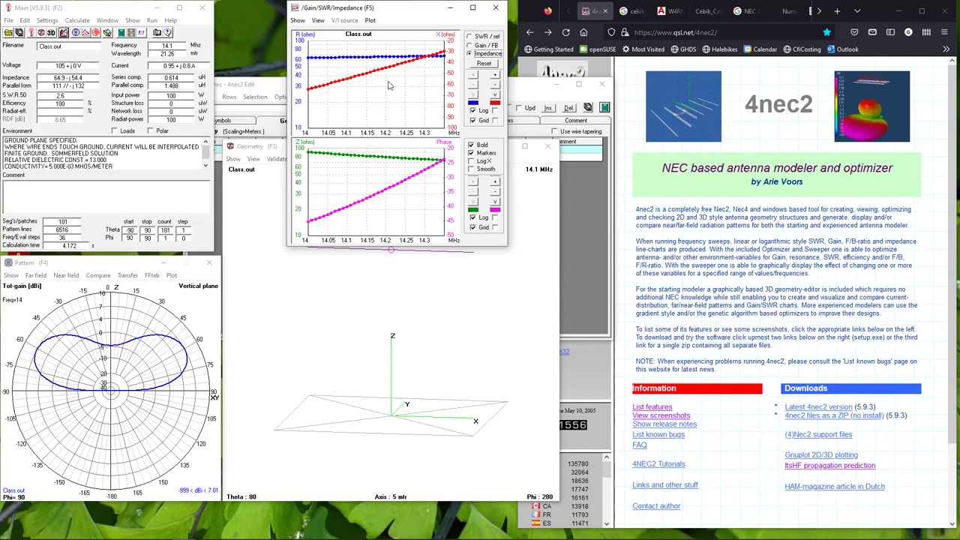
left_click(470, 38)
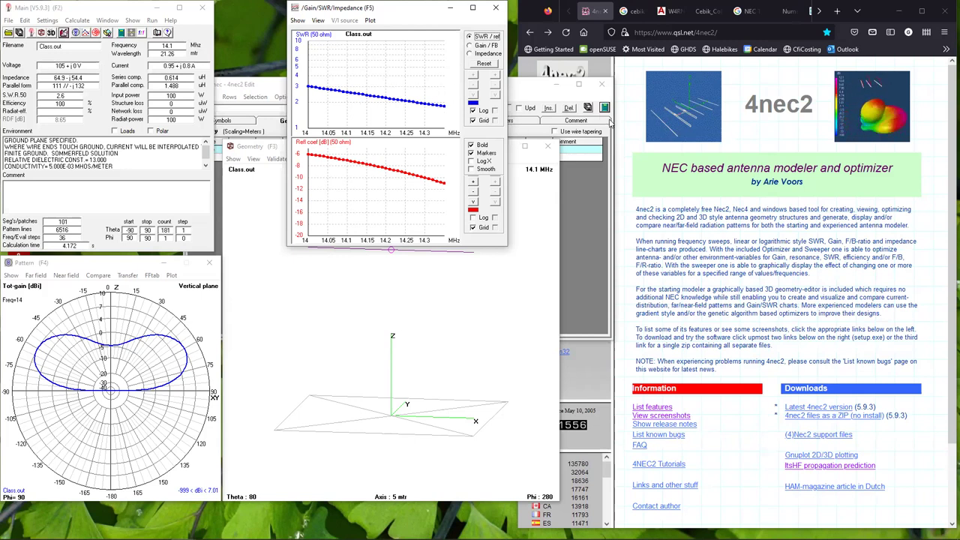
Step: Return to the model editor, show the source's loads table, and add a wire-conductivity load with tag number 0
left_click(534, 87)
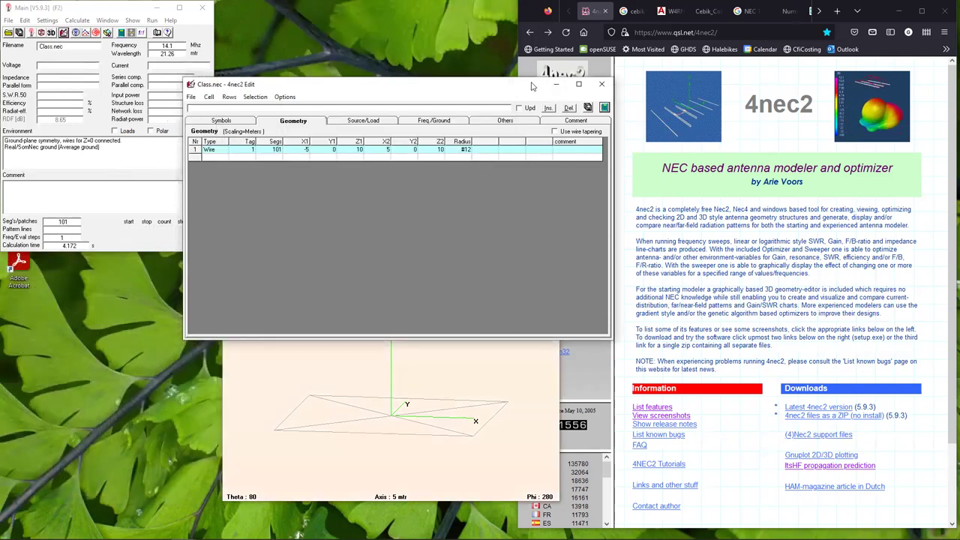
left_click(374, 122)
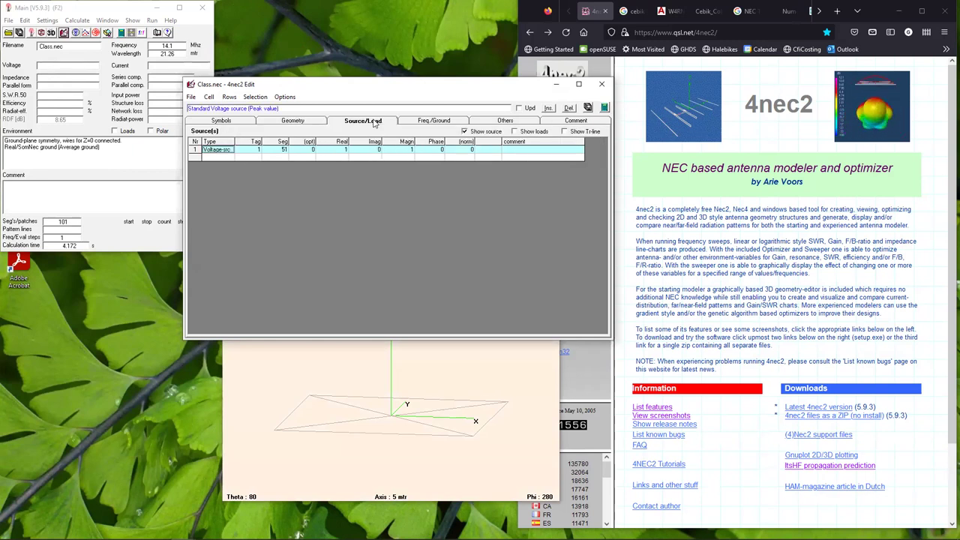
left_click(515, 132)
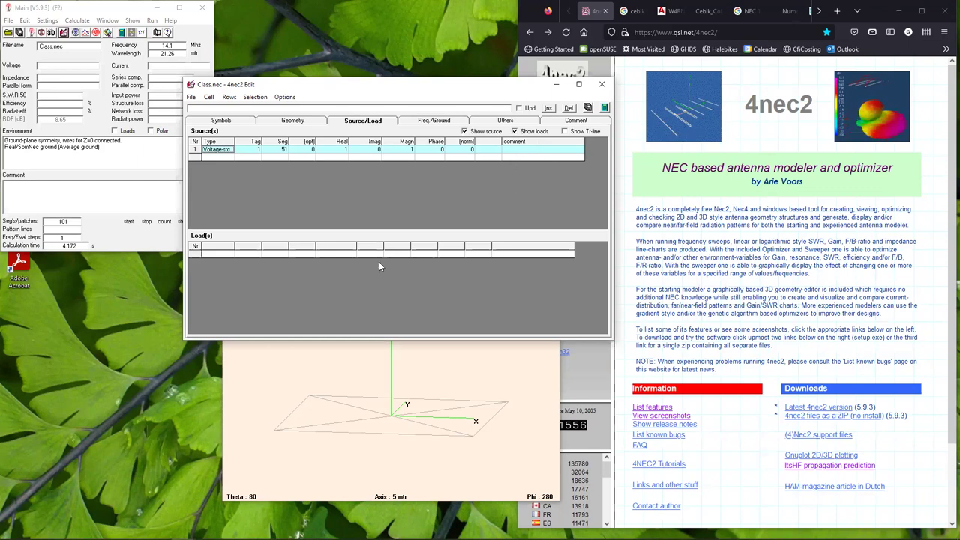
left_click(211, 256)
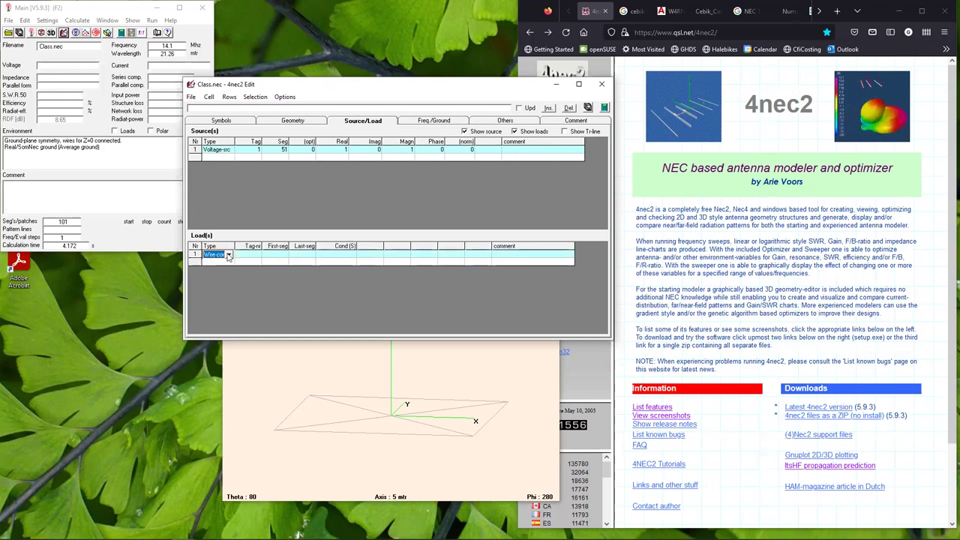
left_click(228, 255)
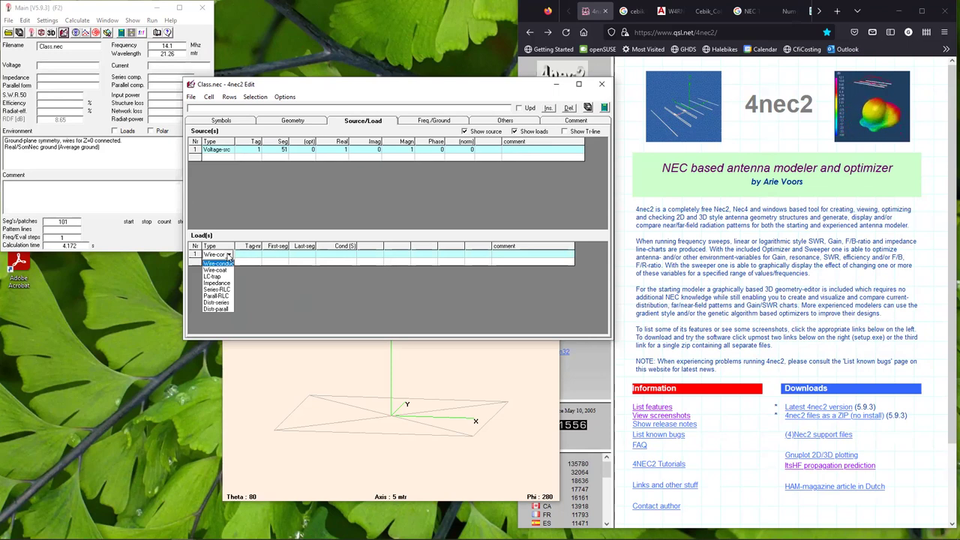
left_click(229, 256)
left_click(229, 257)
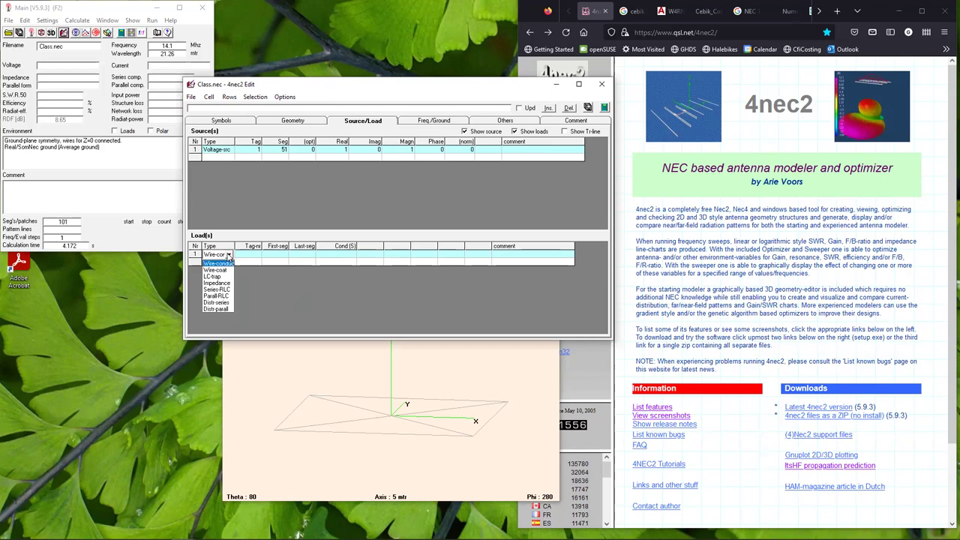
left_click(229, 257)
left_click(252, 253)
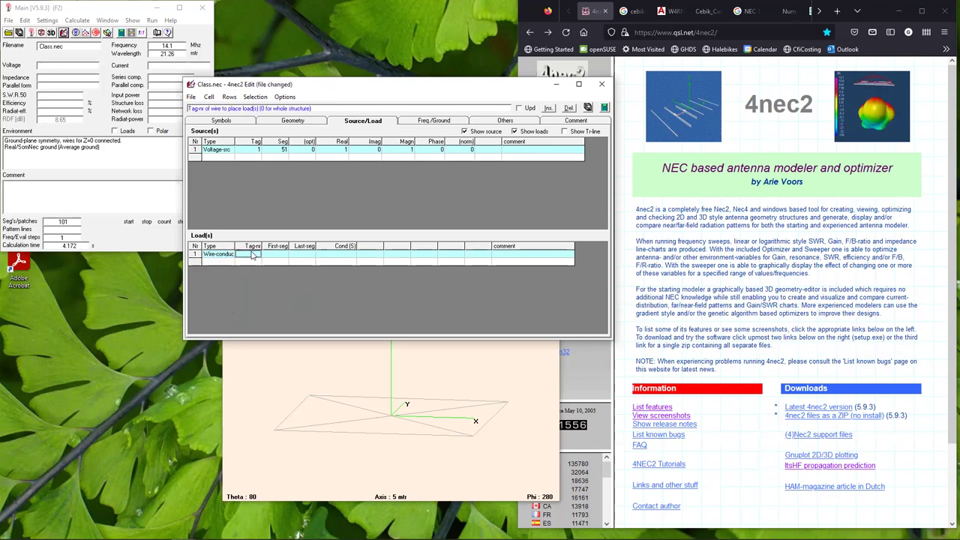
type("1")
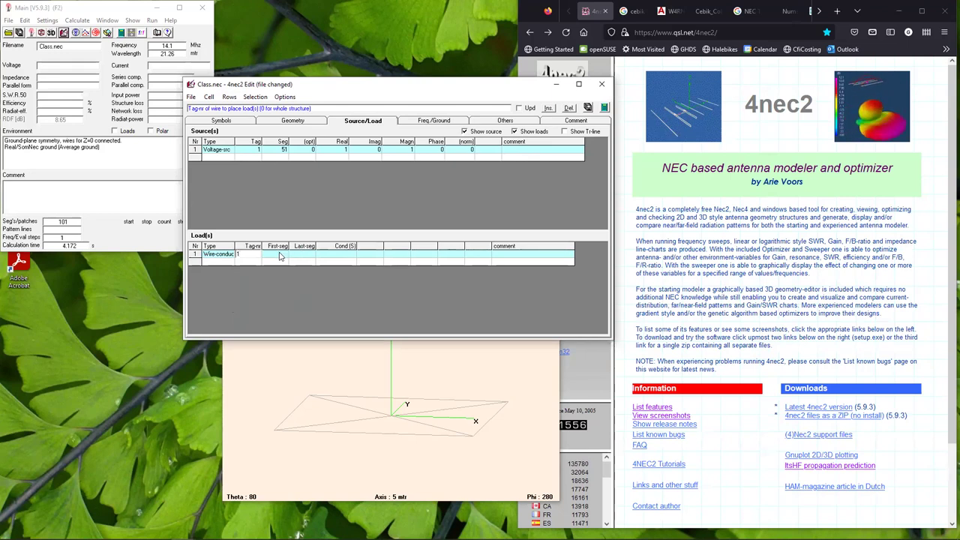
key("BackSpace")
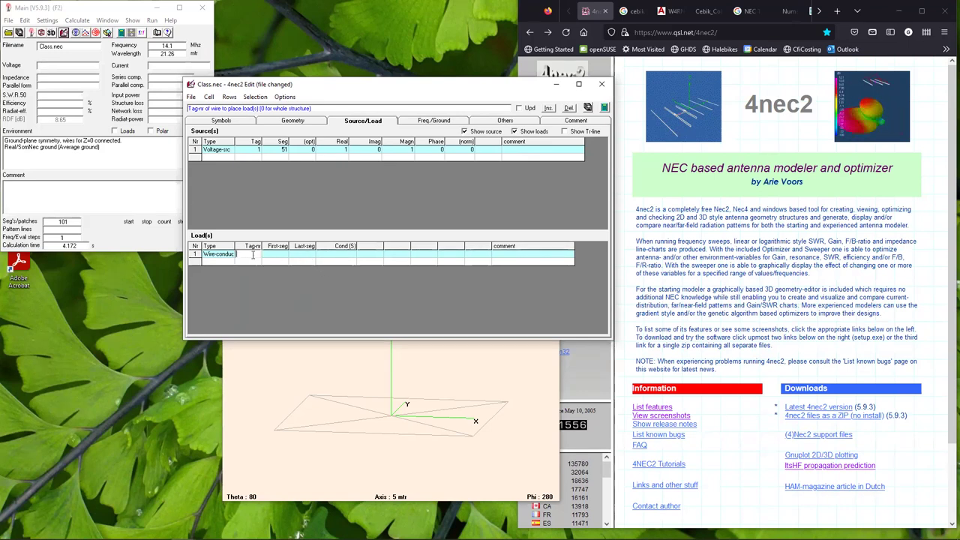
type("0")
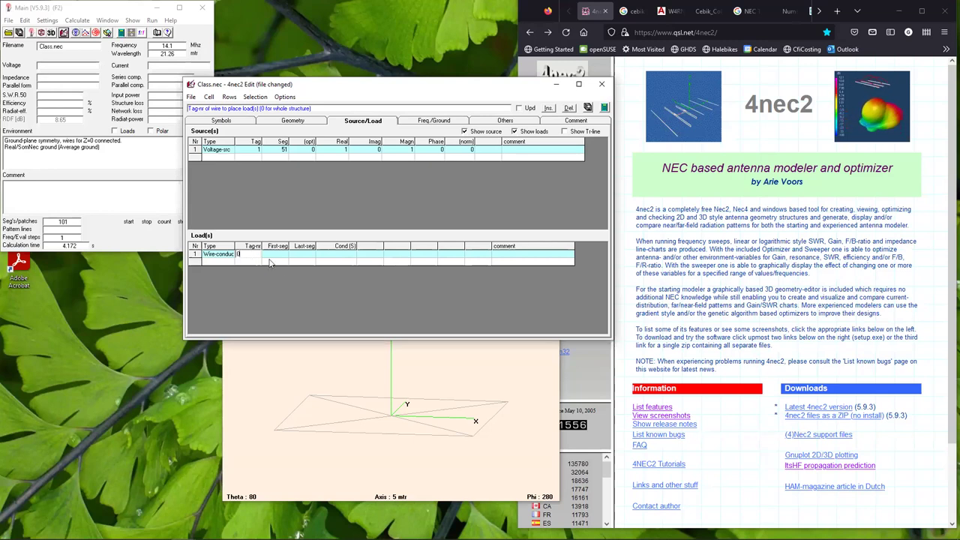
Step: Set the conductivity of the wire load to the Copper material
left_click(344, 256)
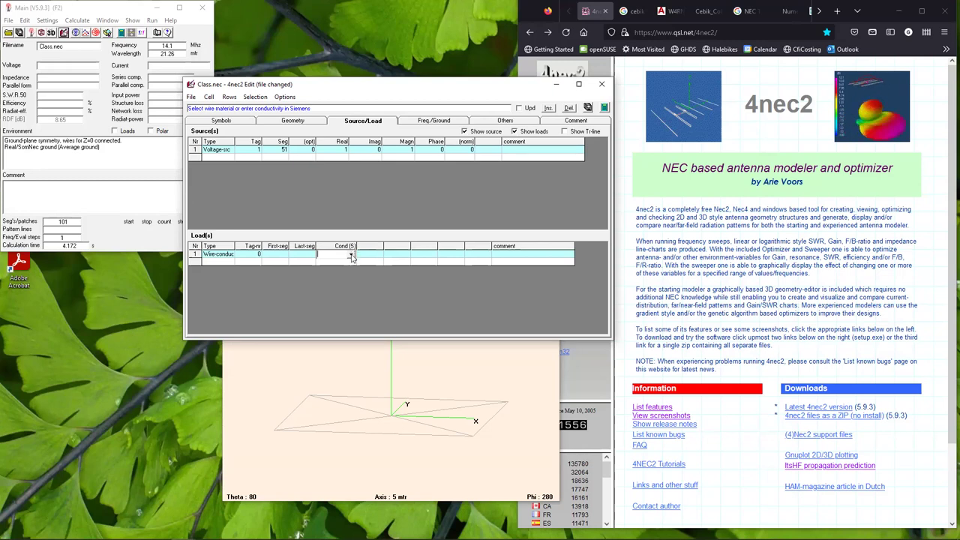
left_click(351, 256)
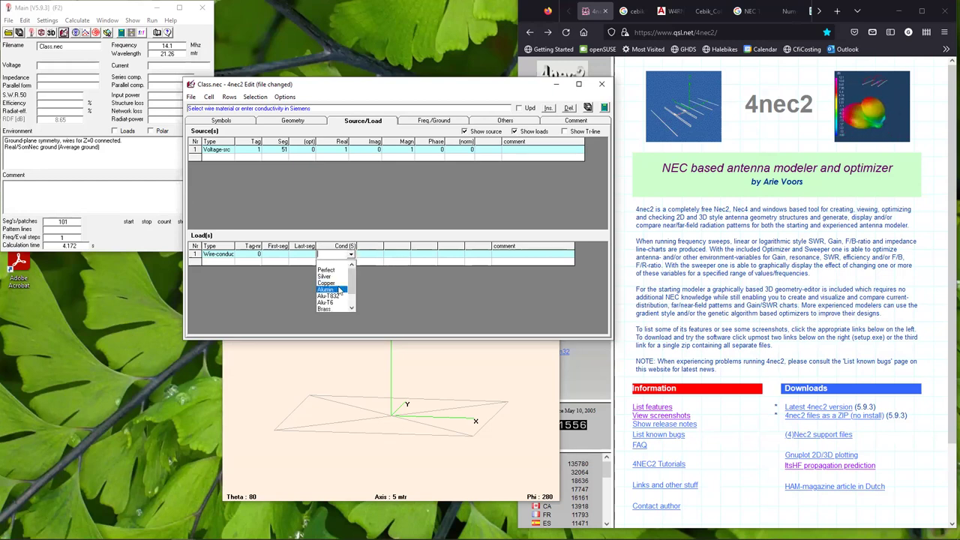
left_click(336, 283)
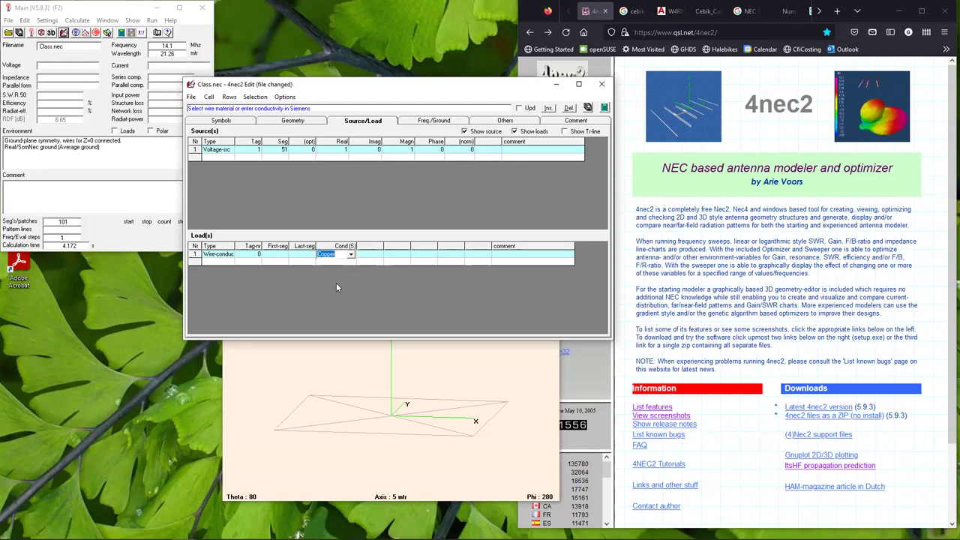
left_click(351, 256)
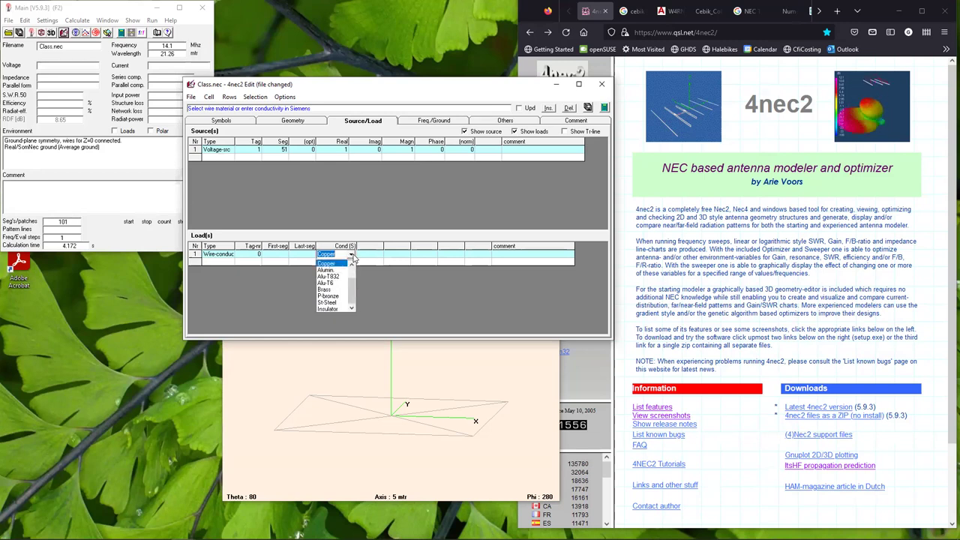
scroll(349, 276, "up", 1)
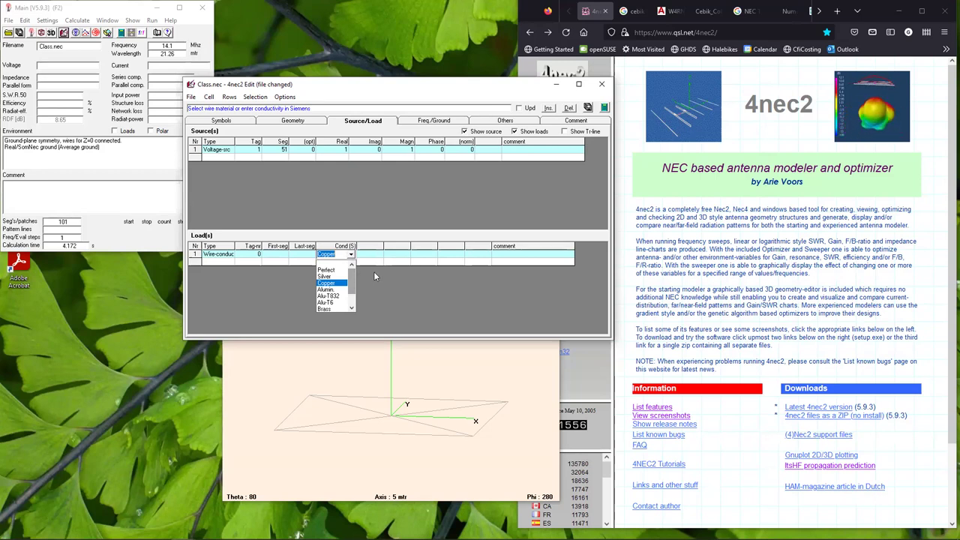
left_click(324, 282)
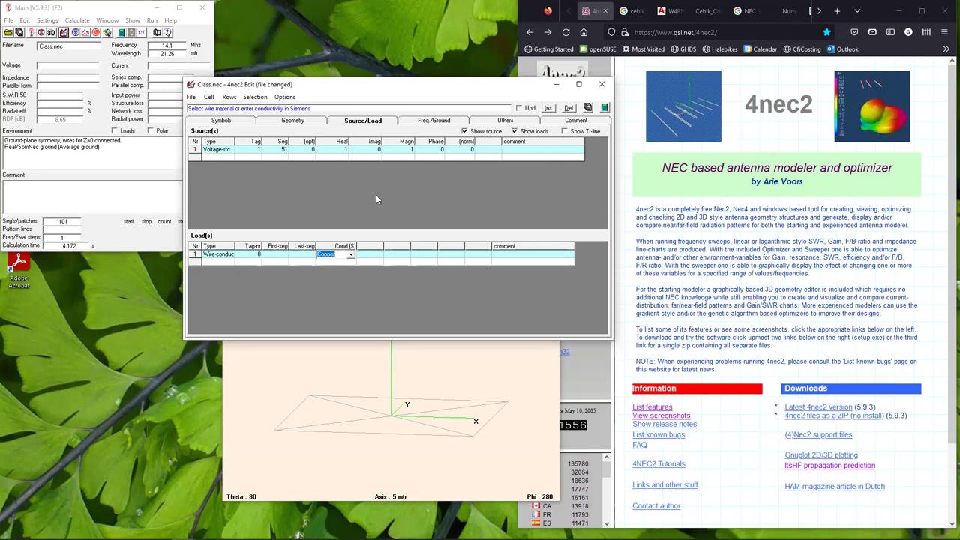
Step: Save the model and generate a vertical frequency sweep from 14 to 14.35 MHz in .01 steps at 1-degree resolution
left_click(589, 109)
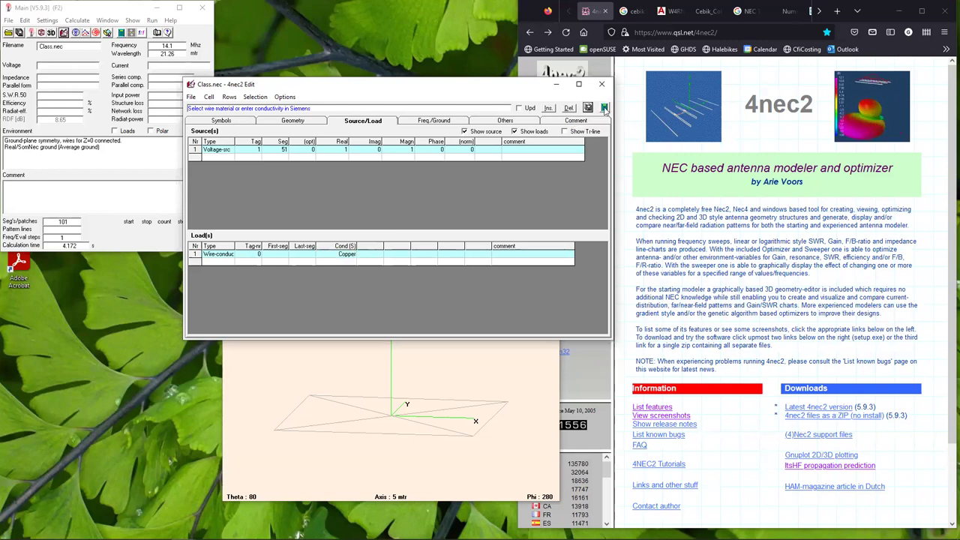
left_click(605, 109)
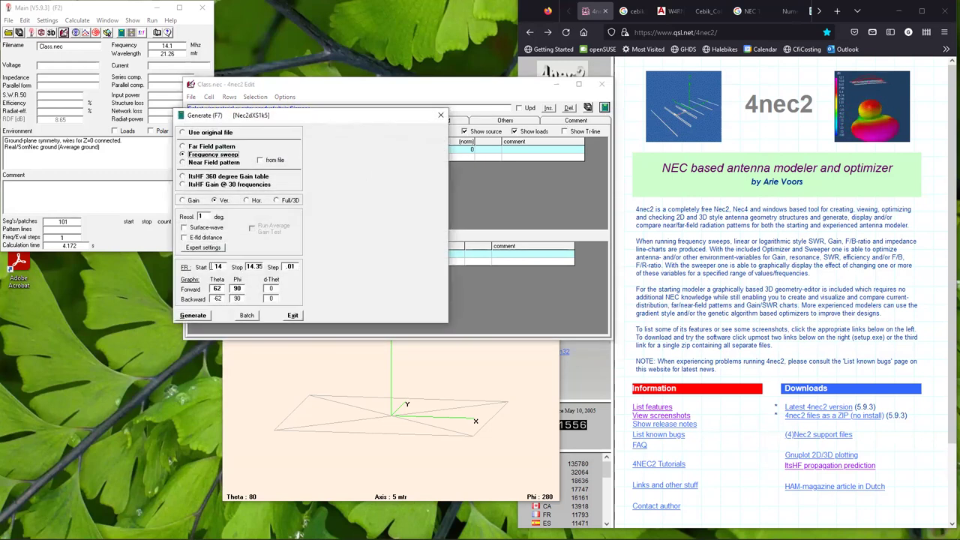
left_click(186, 316)
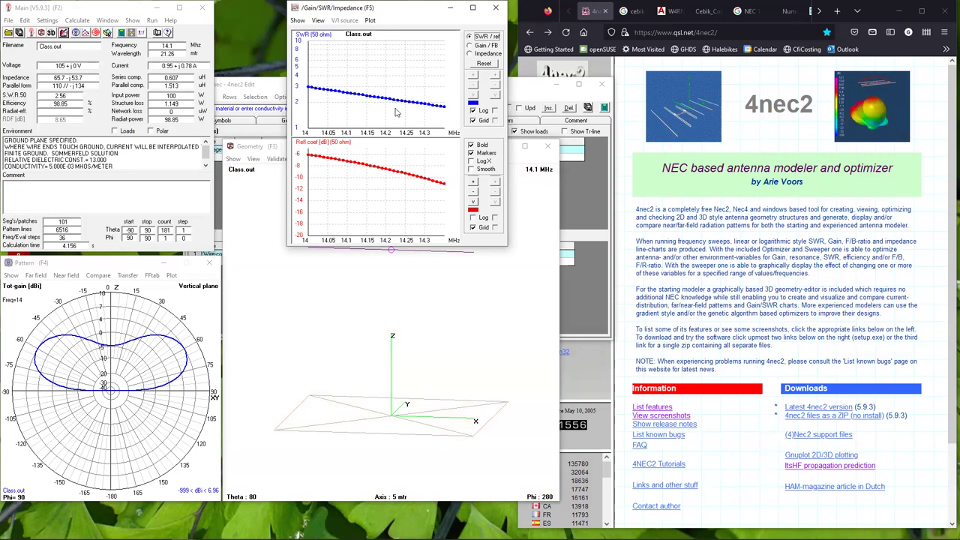
Step: Return to the editor and add a second load of type Wire-coat with PVC (soft) as the insulating material
left_click(527, 83)
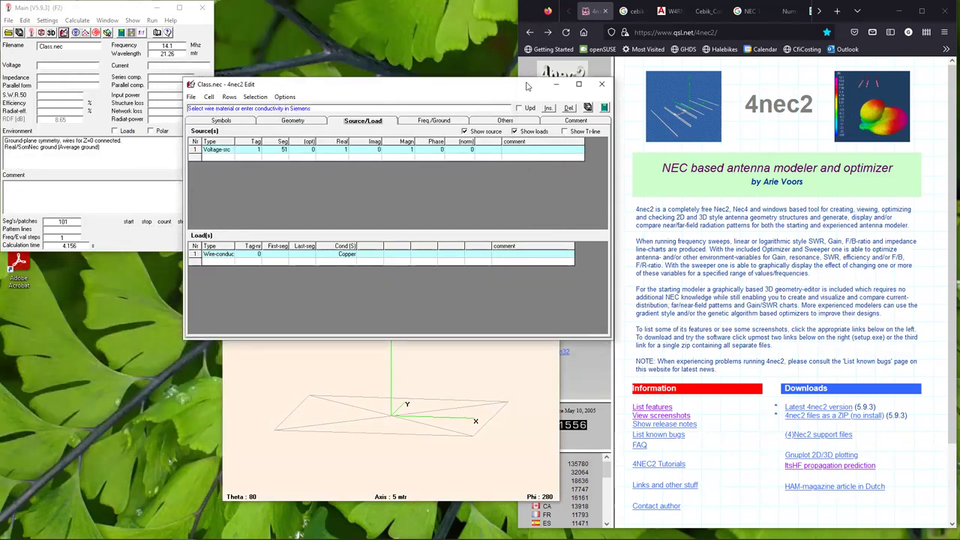
left_click(204, 263)
left_click(219, 257)
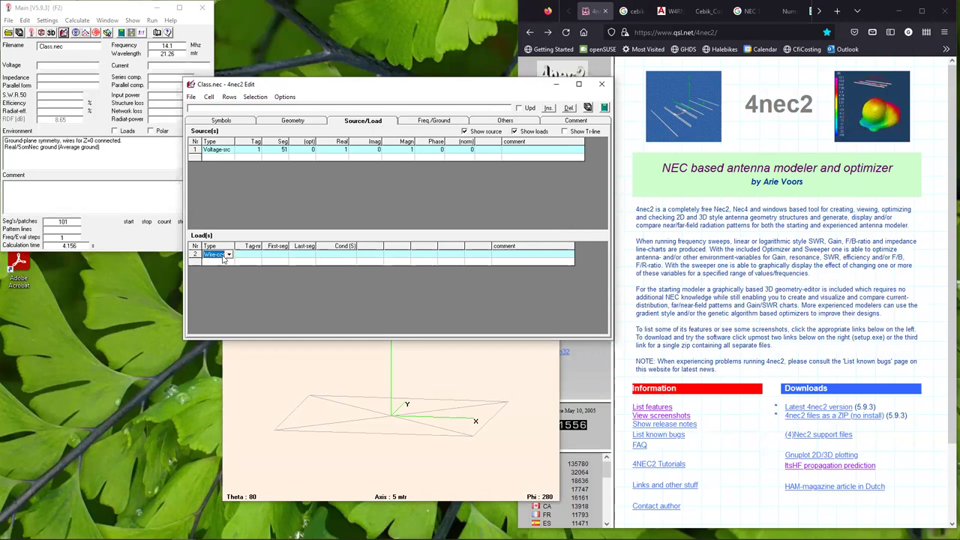
left_click(229, 255)
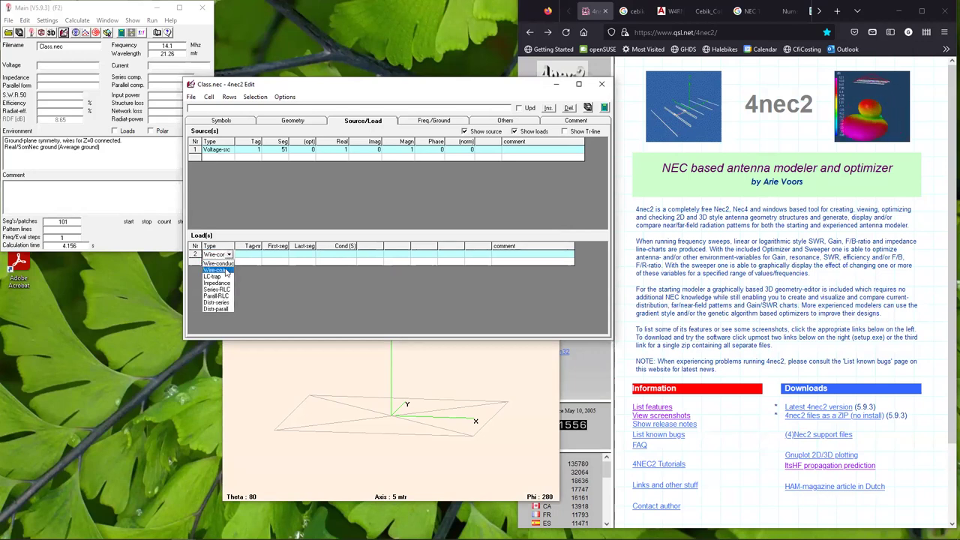
left_click(225, 271)
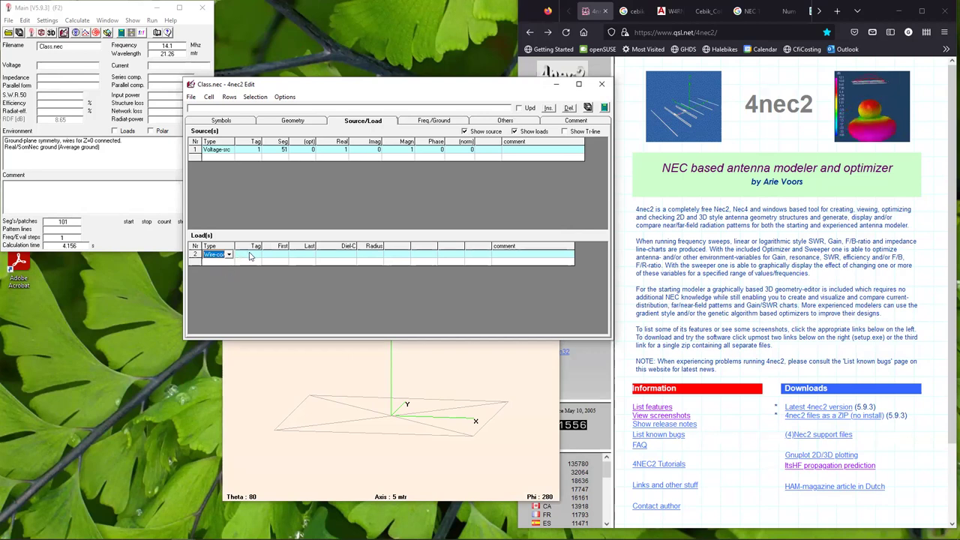
left_click(331, 259)
left_click(350, 257)
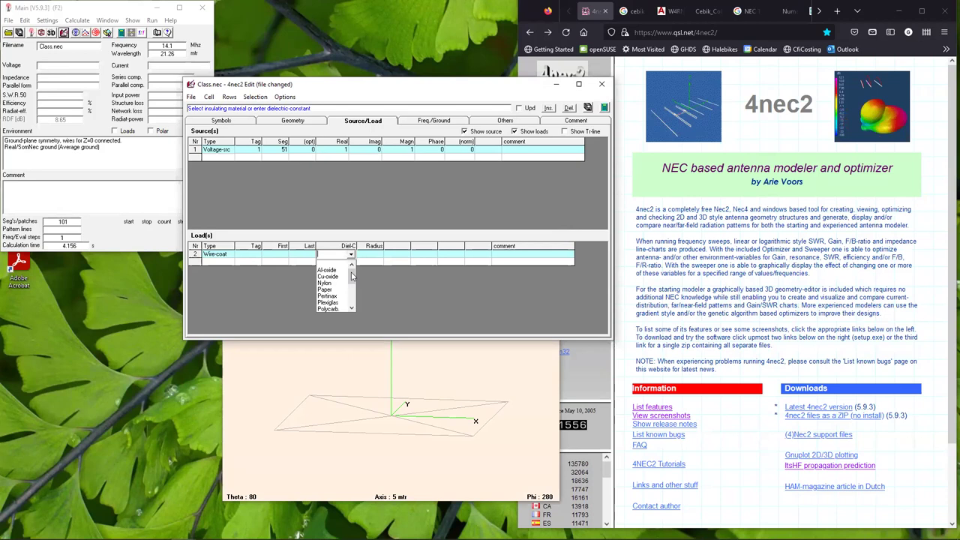
left_click_drag(352, 277, 352, 292)
left_click(337, 283)
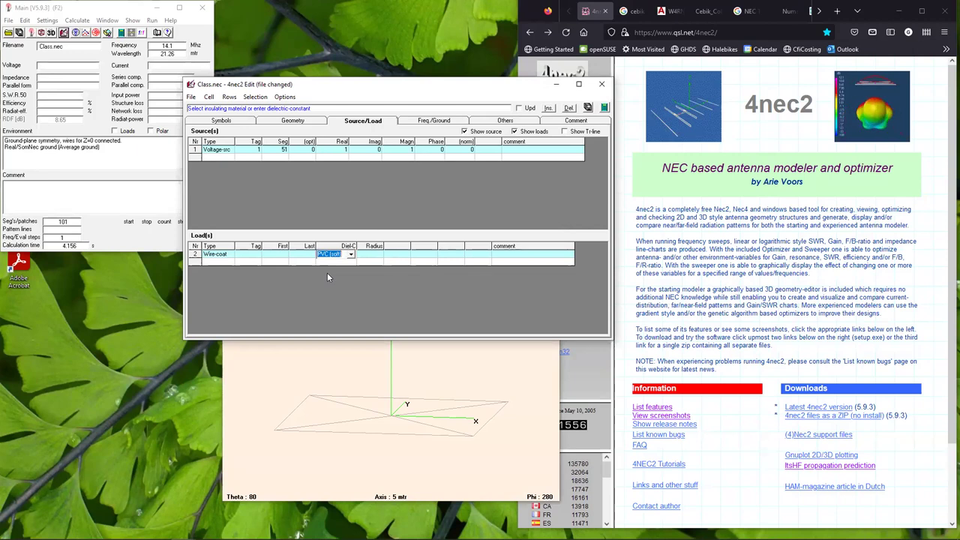
Step: Set the wire coating's radius to #12+.001
left_click(374, 256)
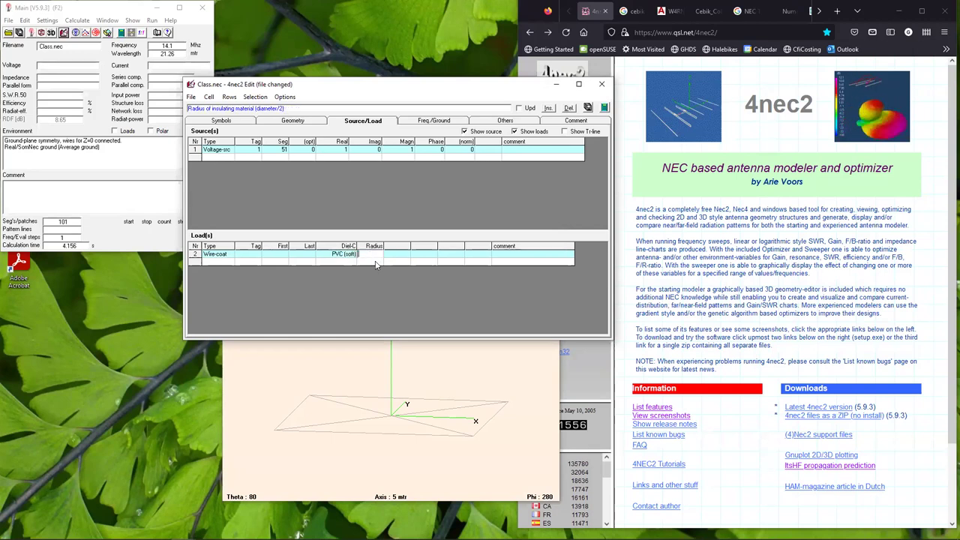
type("0")
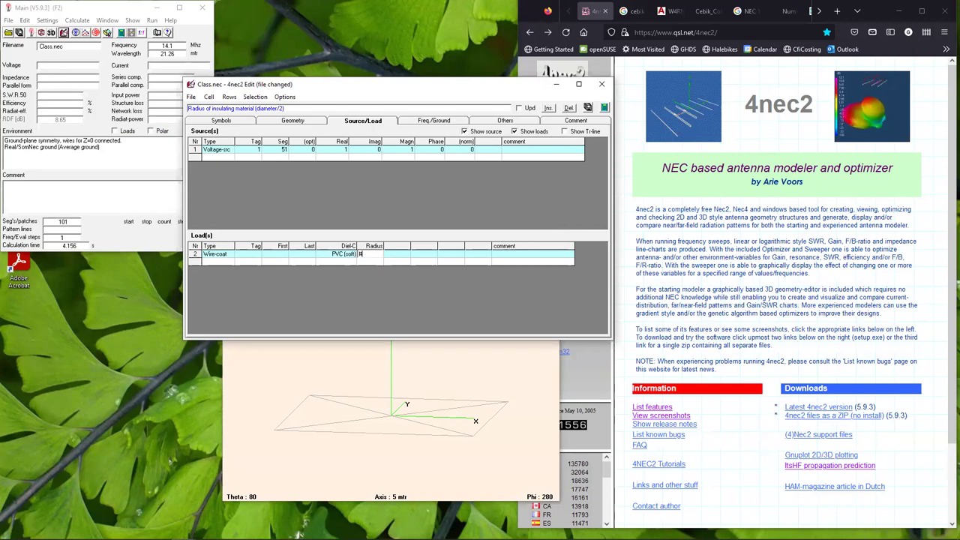
type("12")
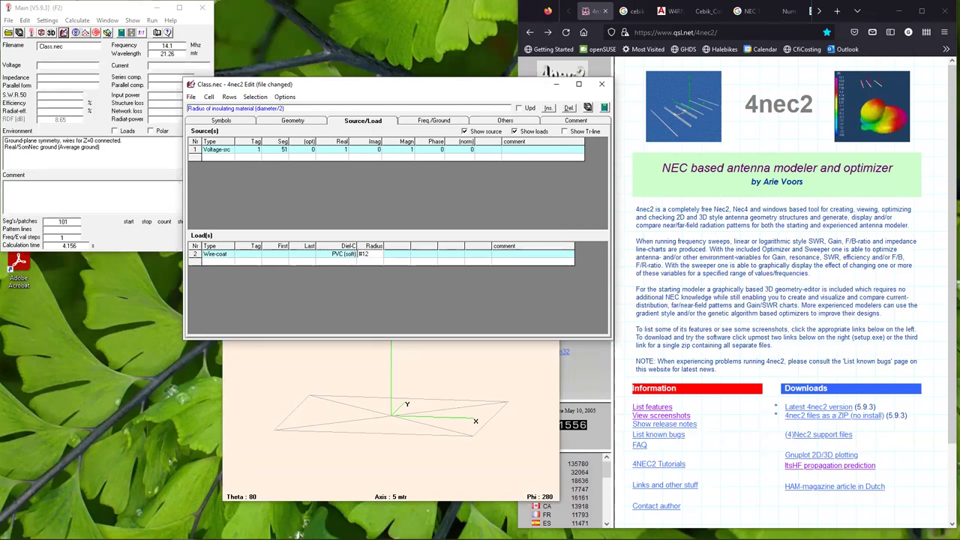
type("+.001")
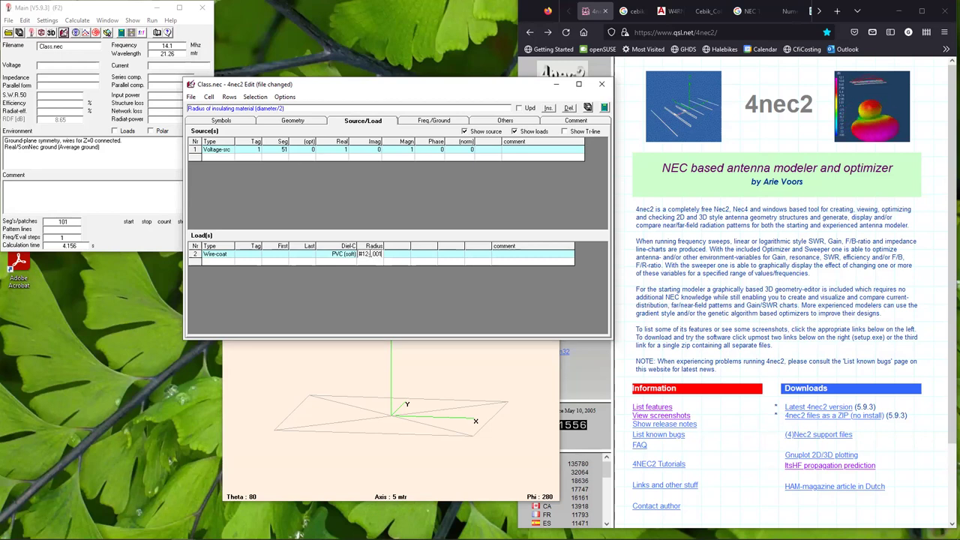
key("Tab")
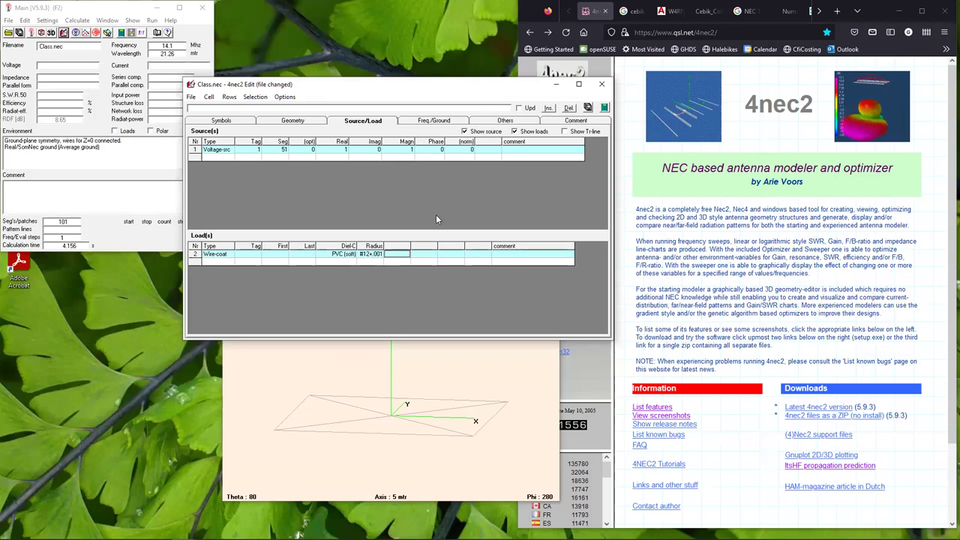
Step: Save the model with its wire coating and generate the vertical frequency sweep from 14 to 14.35 MHz in .01 steps
left_click(588, 107)
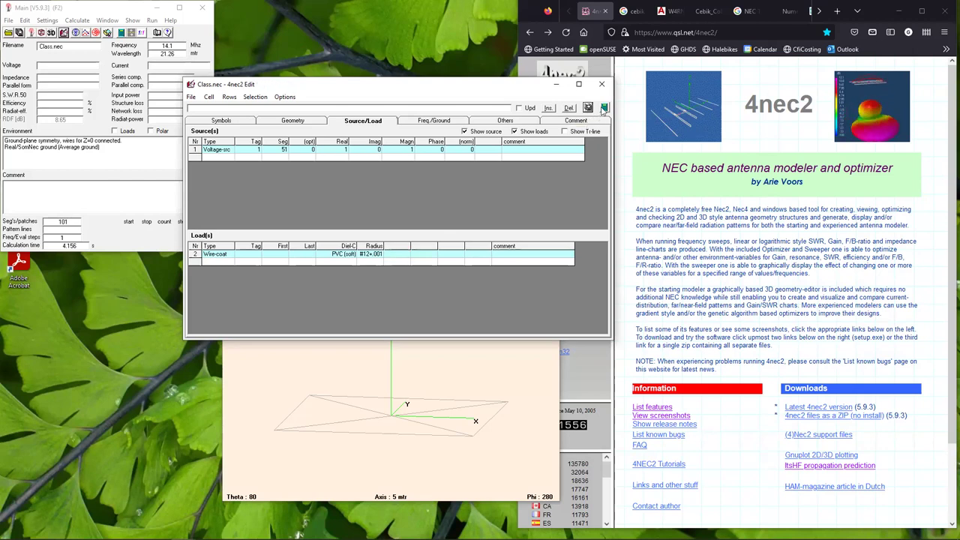
left_click(604, 108)
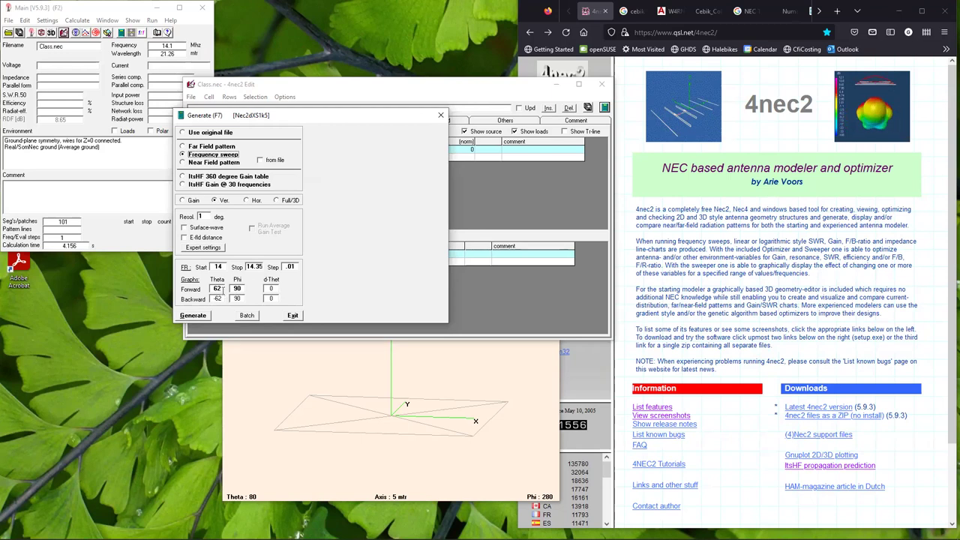
left_click(193, 315)
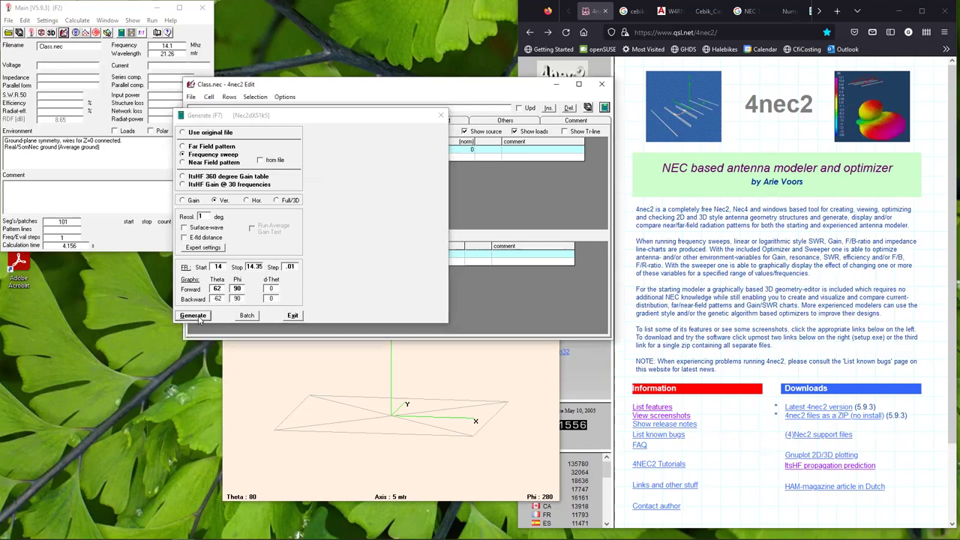
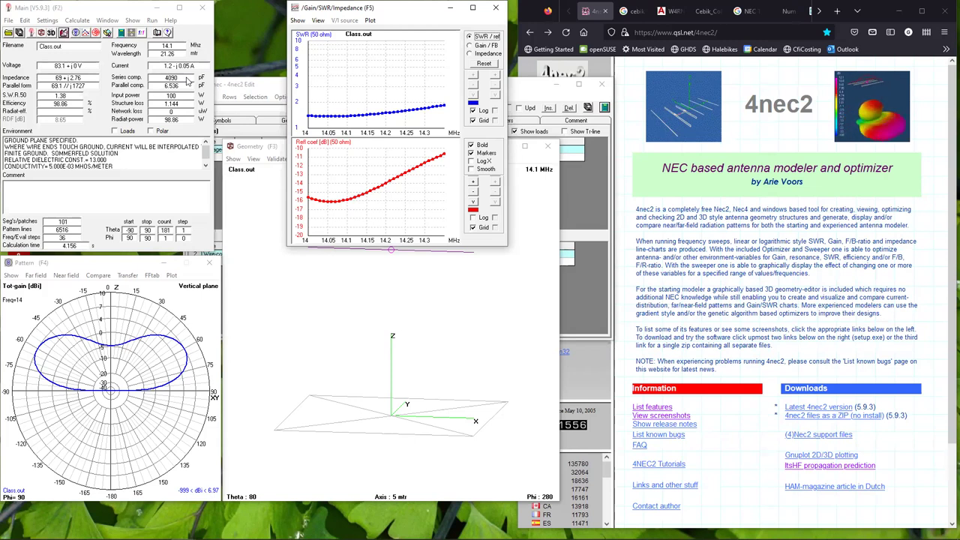
left_click(188, 81)
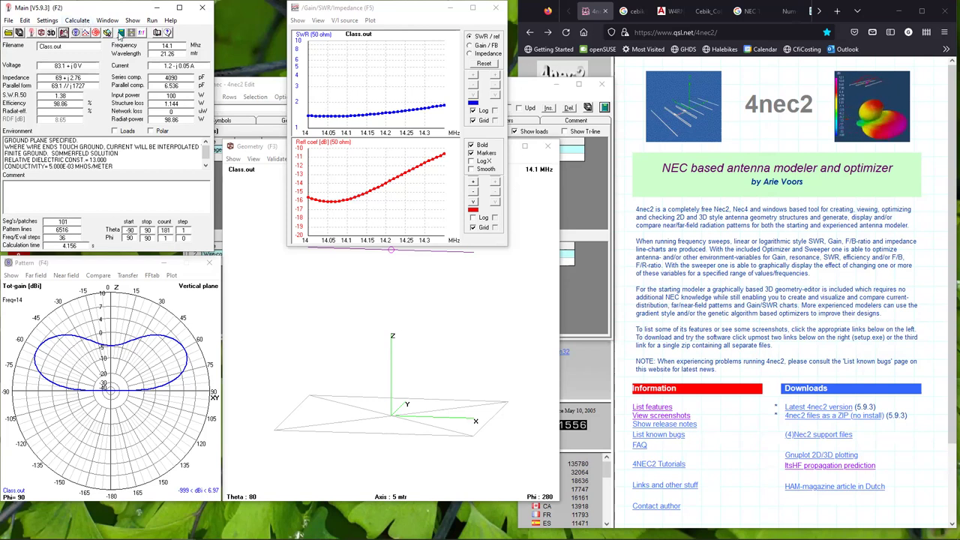
Step: Generate the full far field pattern at 14.1 MHz with 1-degree resolution
left_click(122, 34)
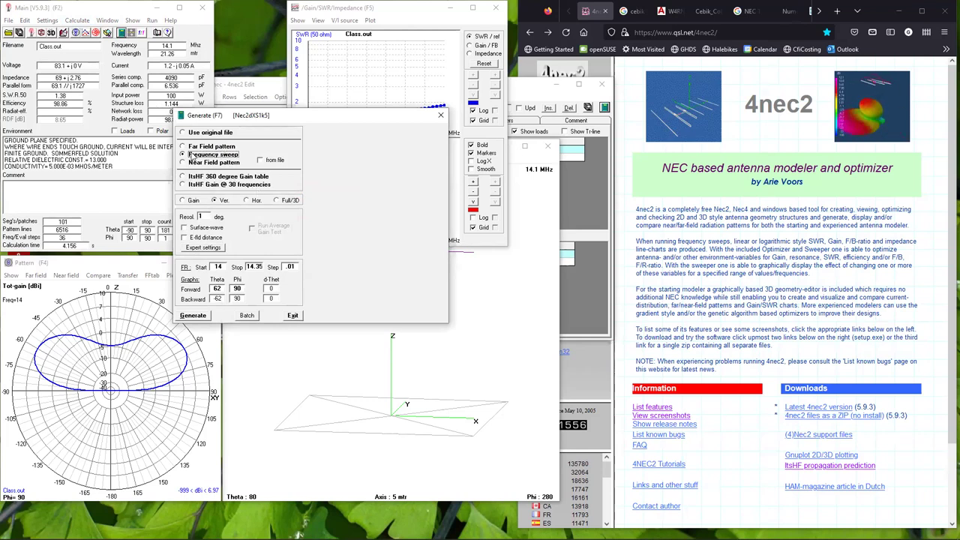
left_click(190, 147)
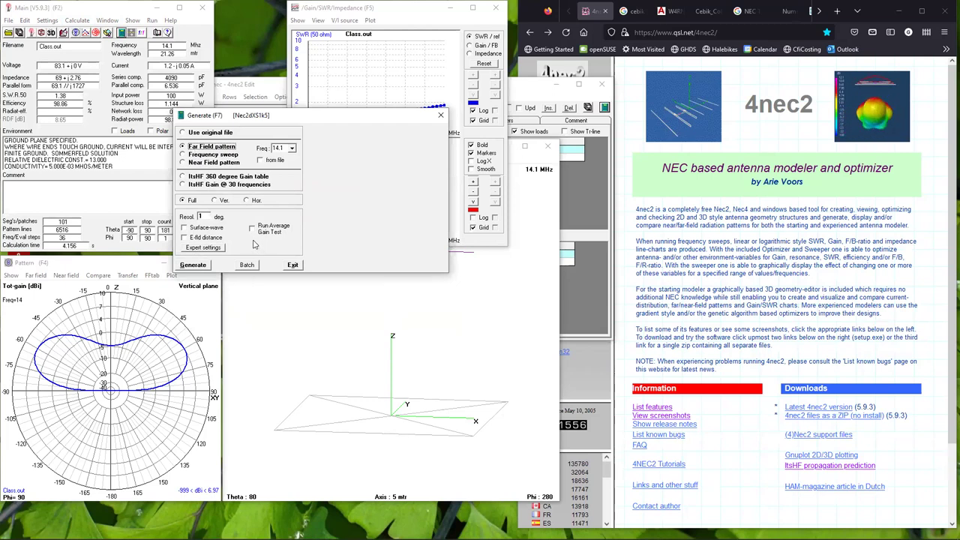
left_click(193, 265)
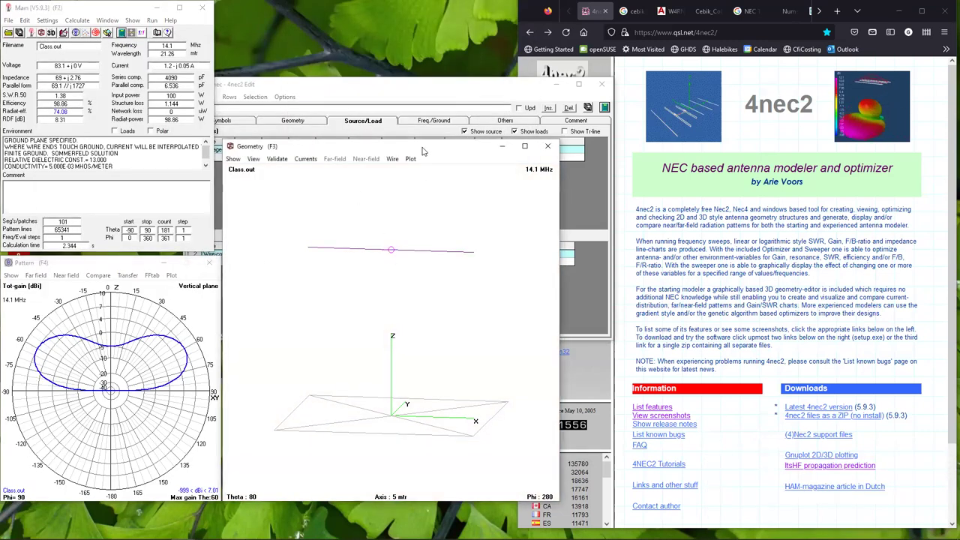
Step: Open the antenna in the 3D viewer, tilt the view and display the currents along the wire
left_click_drag(422, 149, 434, 153)
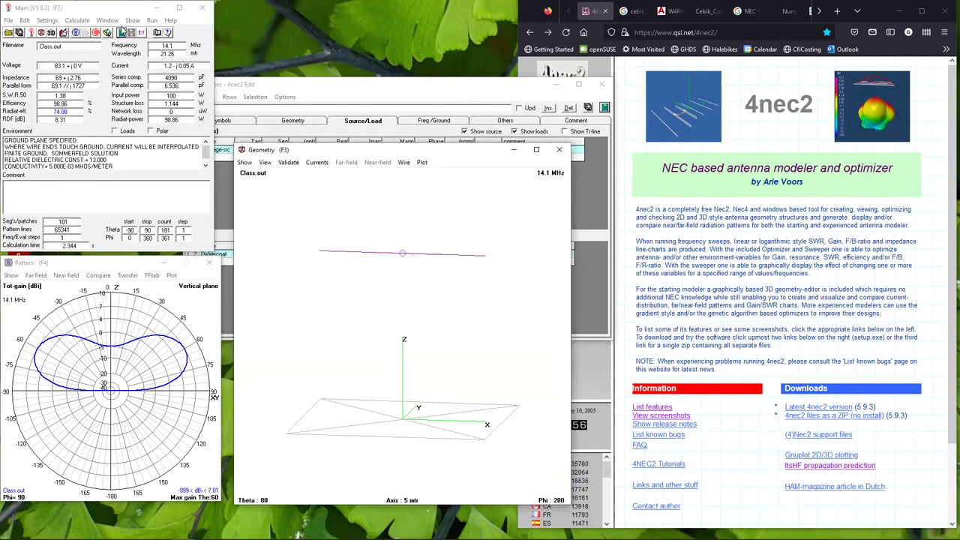
left_click(108, 20)
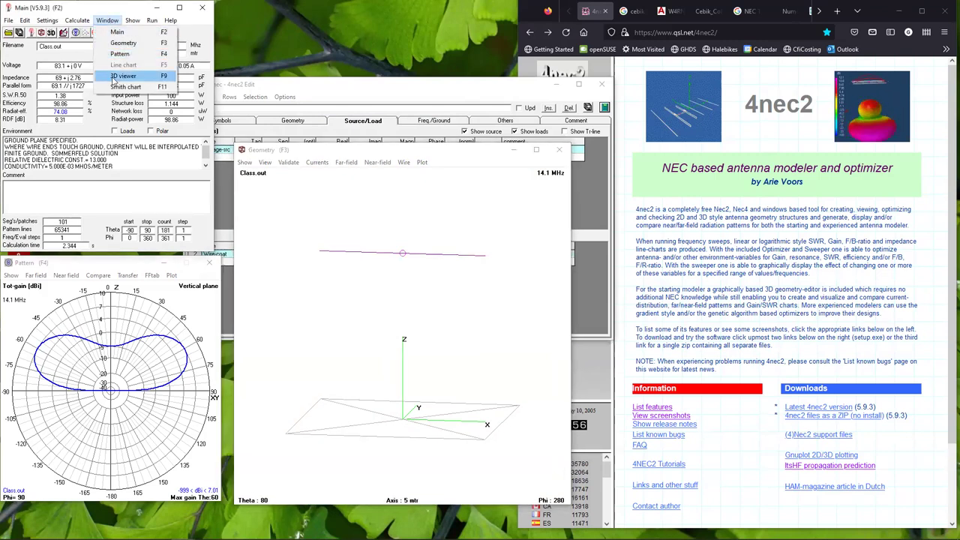
left_click(114, 77)
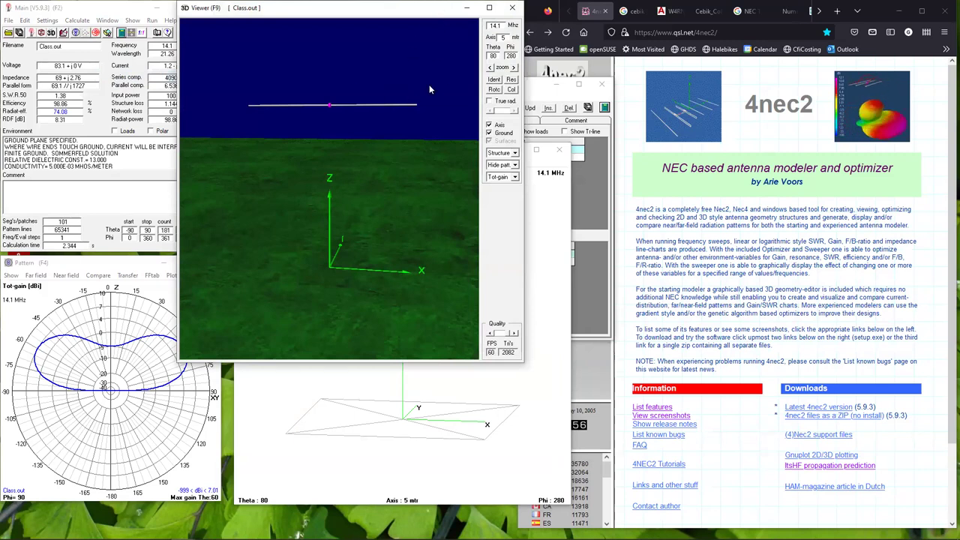
left_click_drag(378, 95, 405, 117)
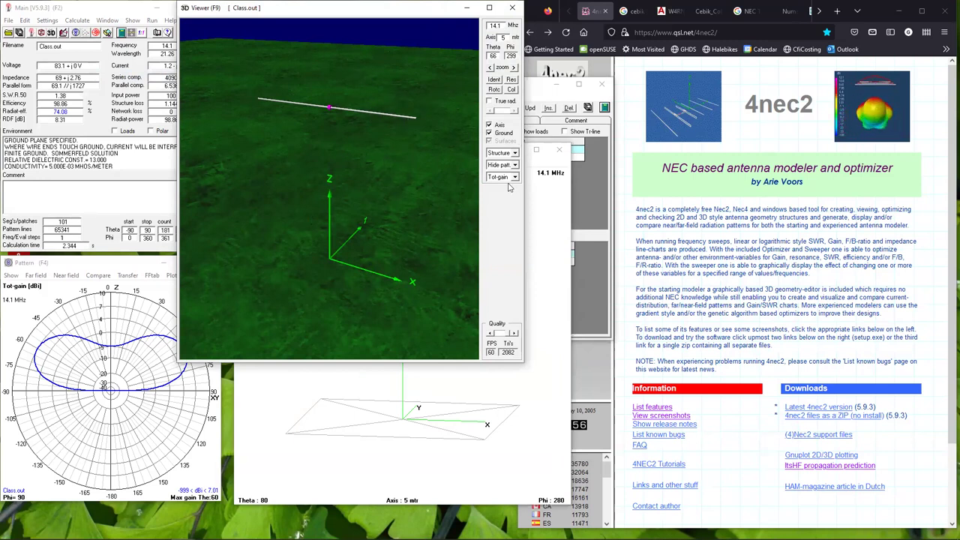
left_click(516, 154)
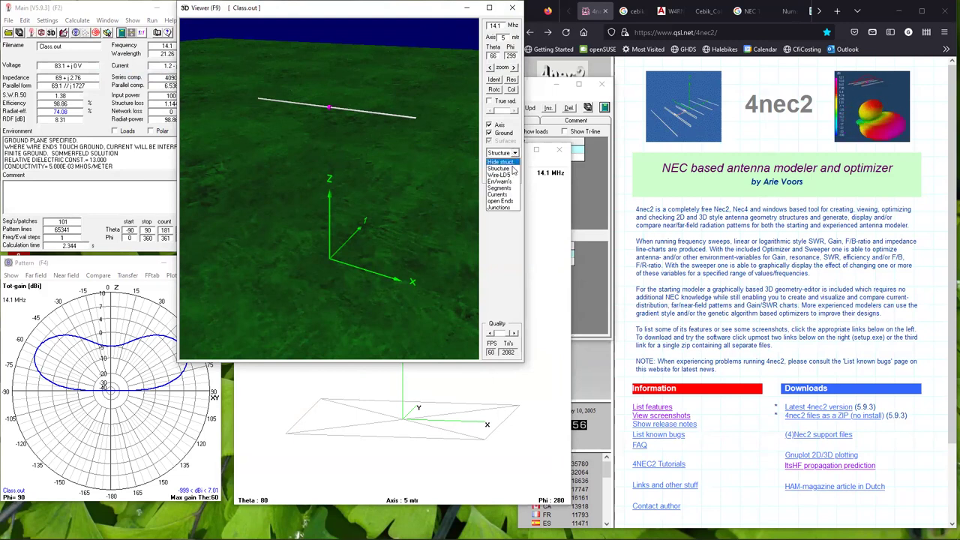
left_click(502, 195)
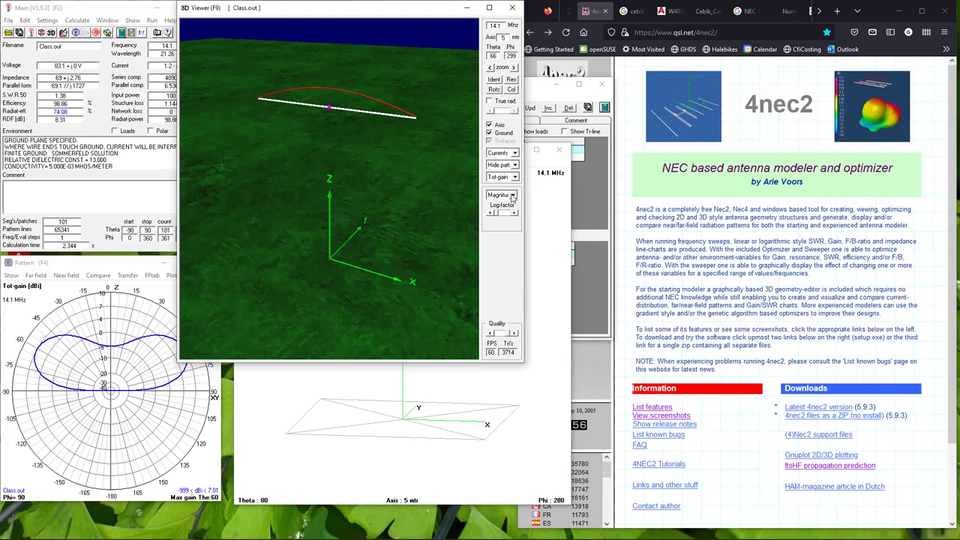
Step: Display both current magnitude and phase on the wire, examine it from different angles and close the 3D viewer
left_click(513, 195)
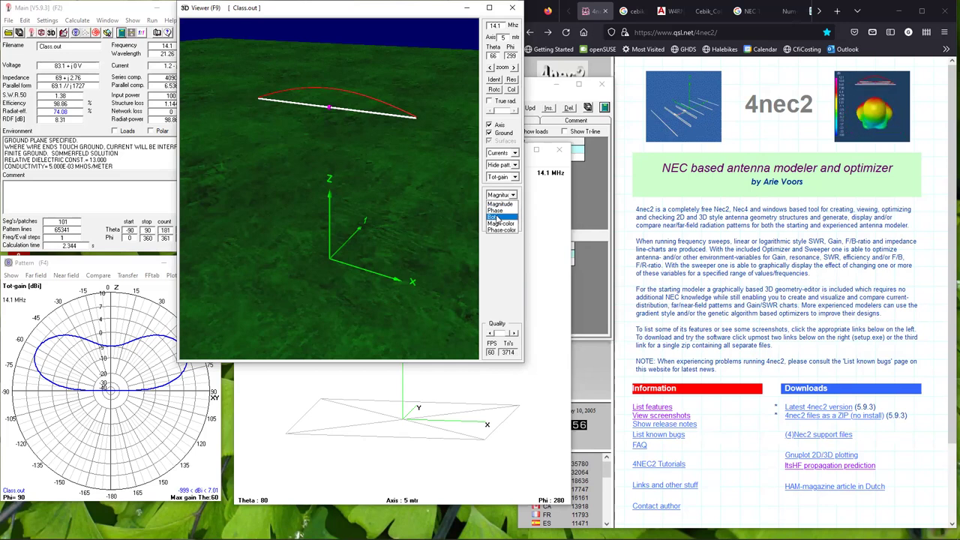
left_click(496, 218)
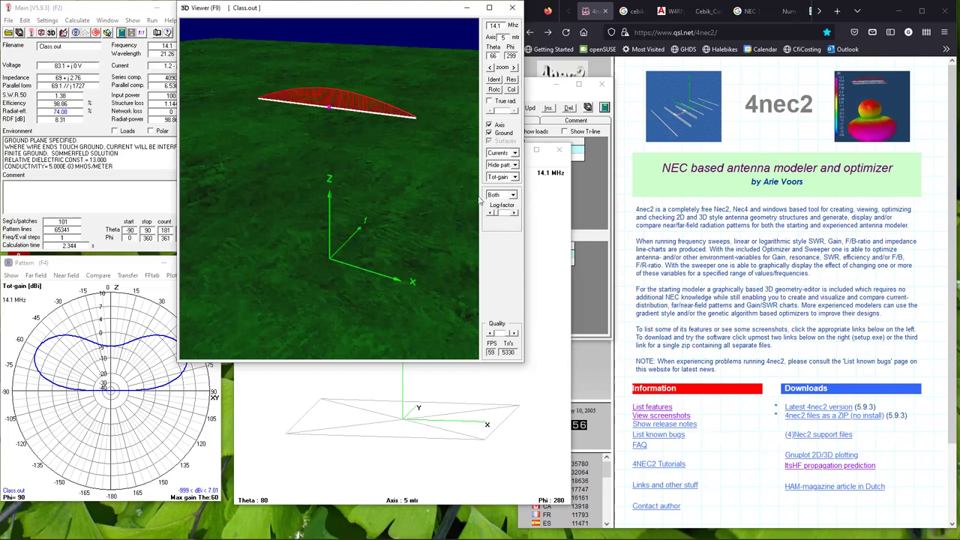
mouse_move(338, 78)
left_mouse_down()
mouse_move(370, 80)
mouse_move(352, 86)
left_mouse_up()
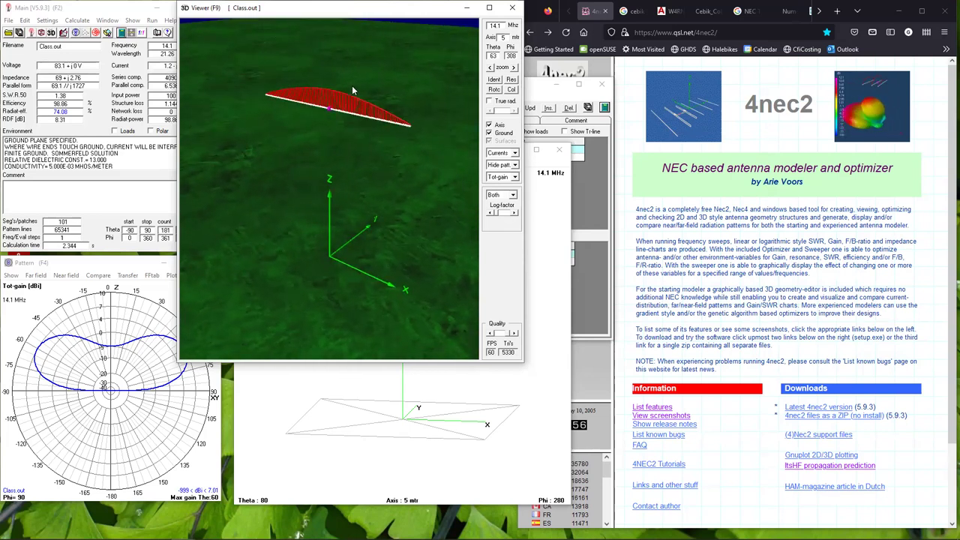
mouse_move(369, 72)
left_mouse_down()
mouse_move(349, 74)
mouse_move(378, 85)
left_mouse_up()
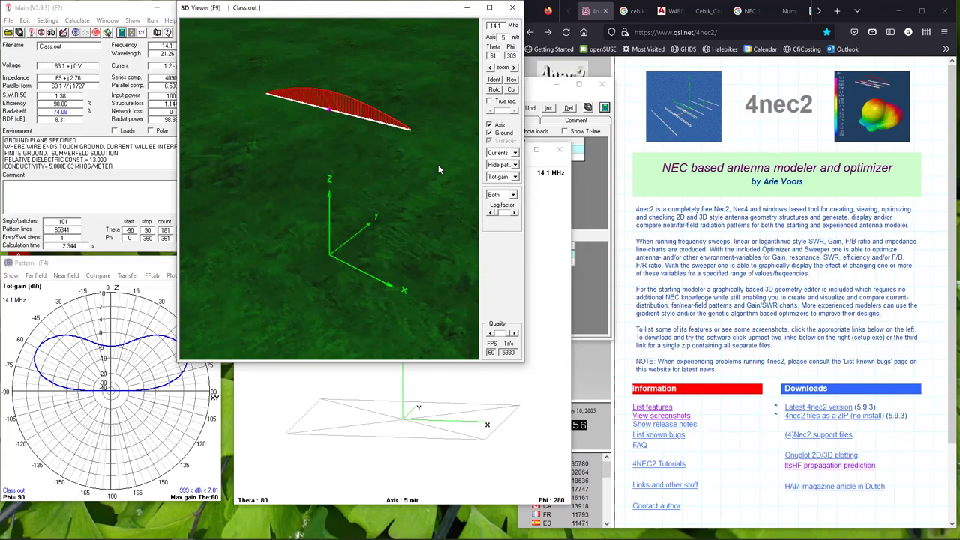
left_click(513, 195)
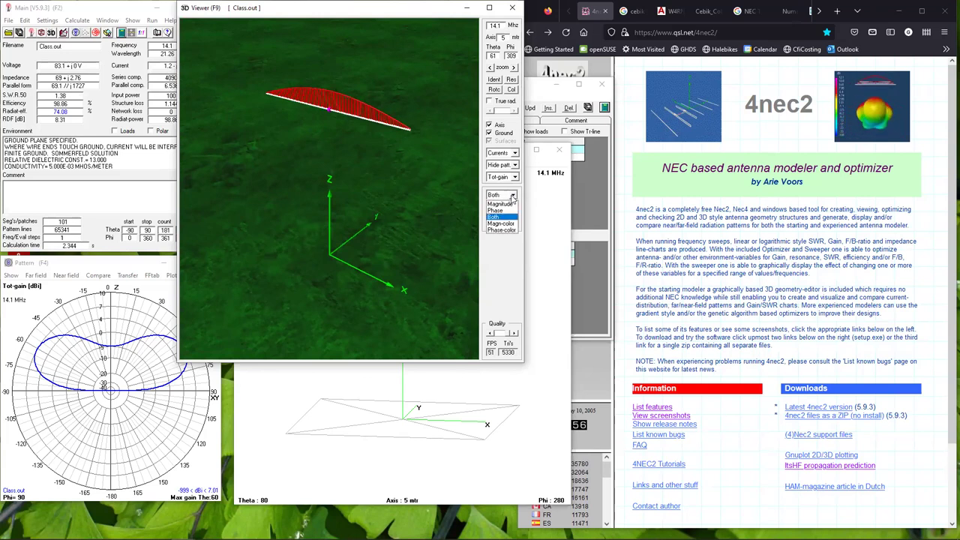
left_click(513, 196)
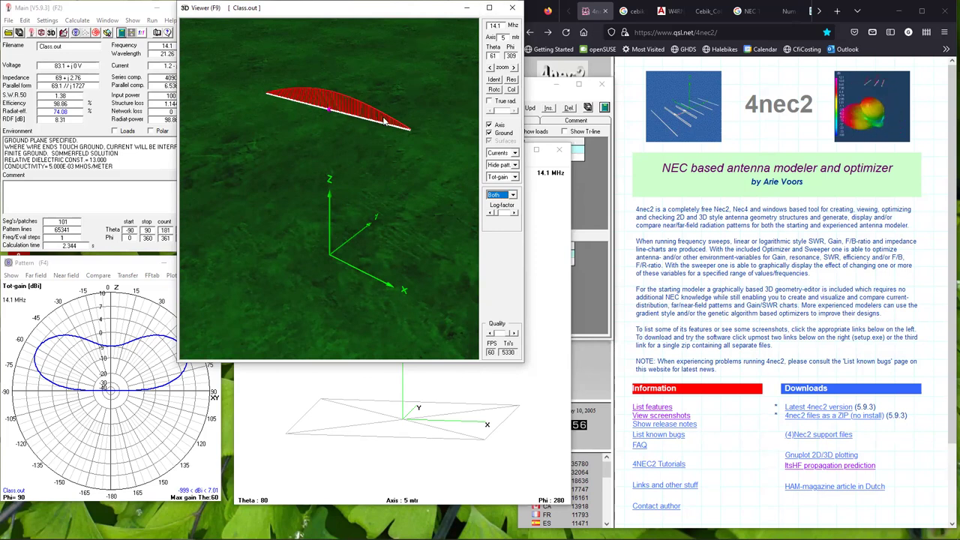
left_click(513, 8)
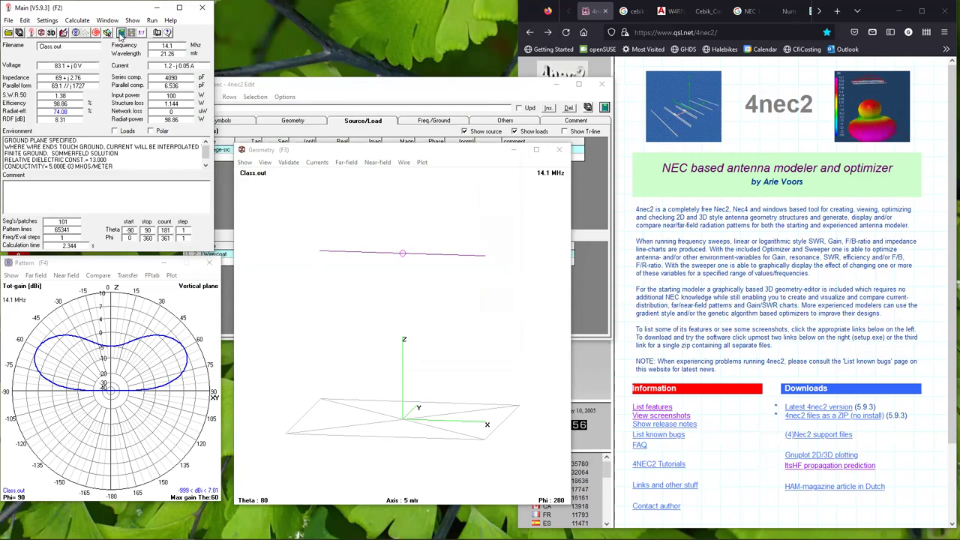
Step: Show both the horizontal and vertical plane far-field patterns in the pattern plot
left_click(120, 33)
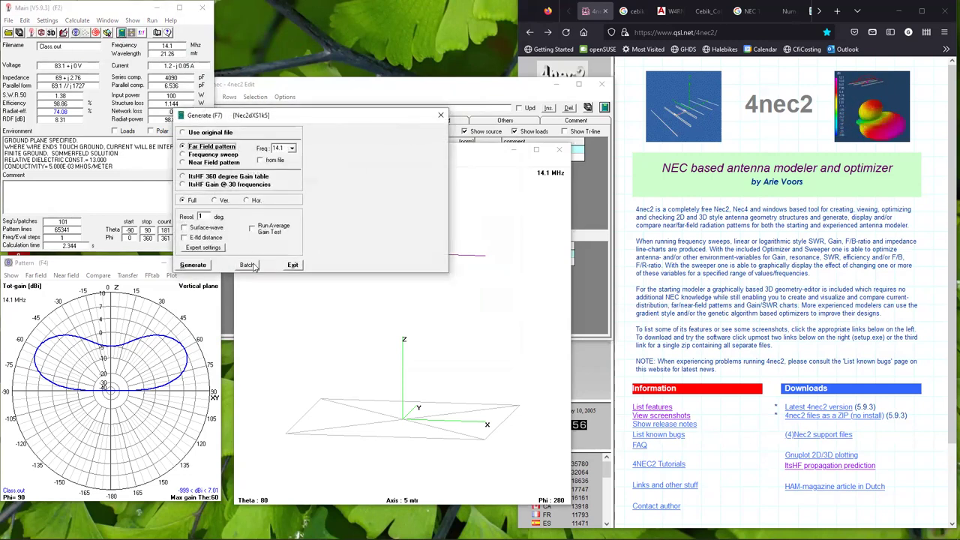
left_click(293, 265)
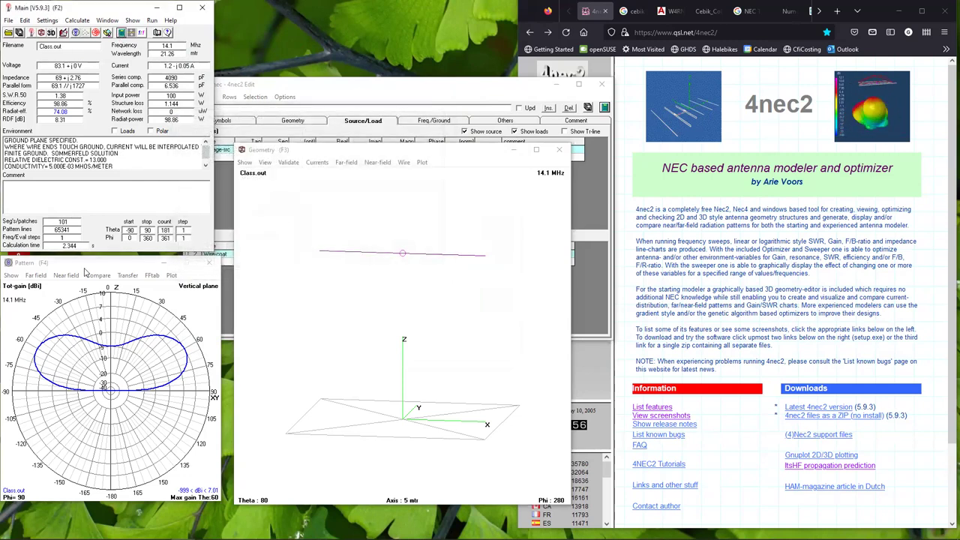
left_click(37, 275)
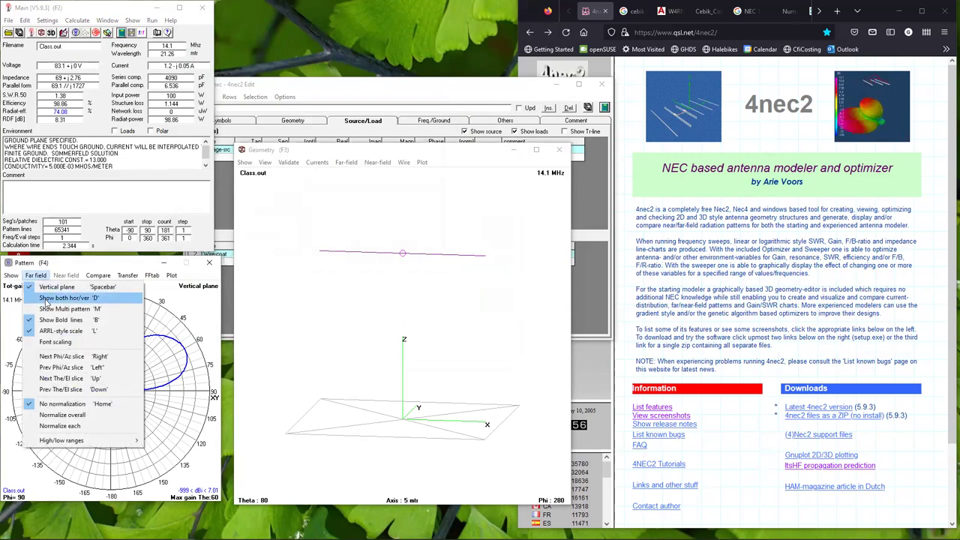
left_click(47, 298)
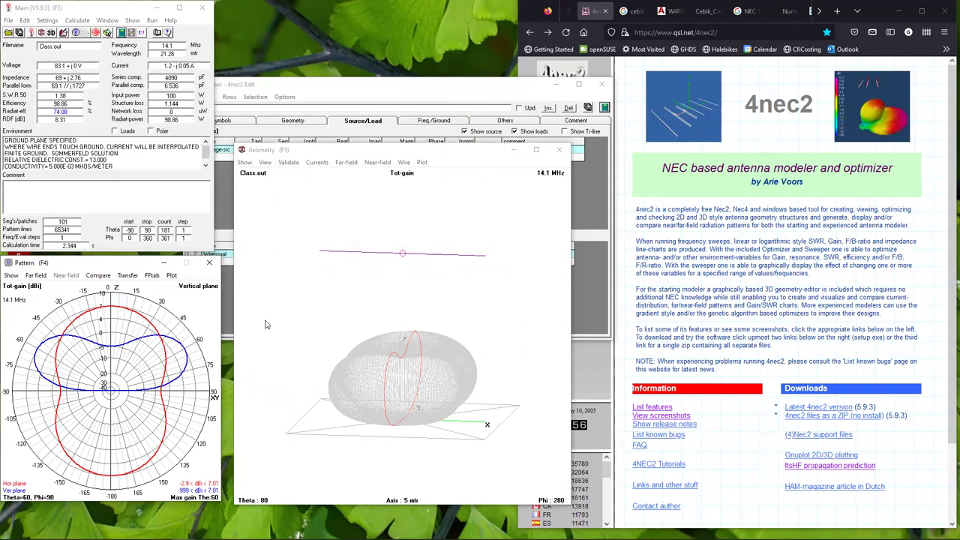
Step: Examine the total gain at different theta angles along the vertical lobe of the far-field pattern
left_click(187, 358)
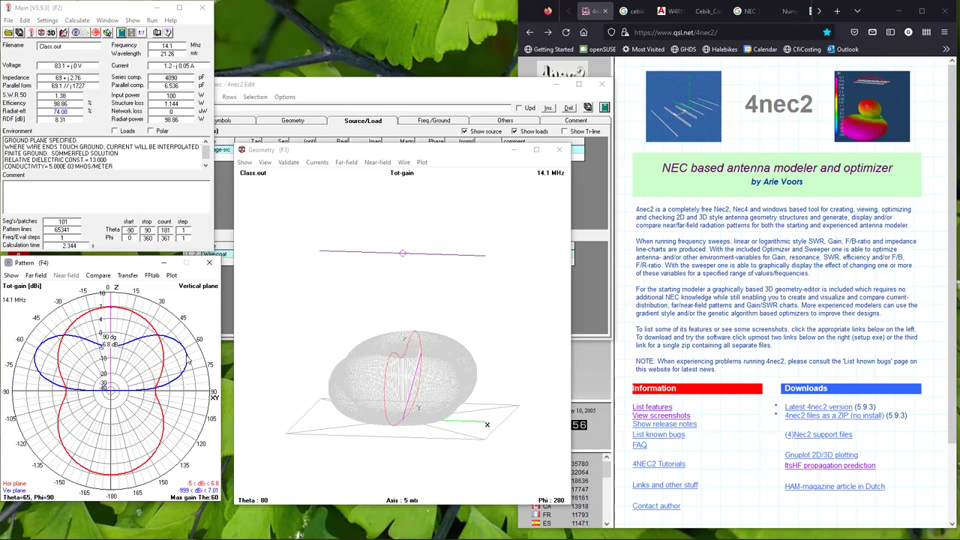
left_click(171, 388)
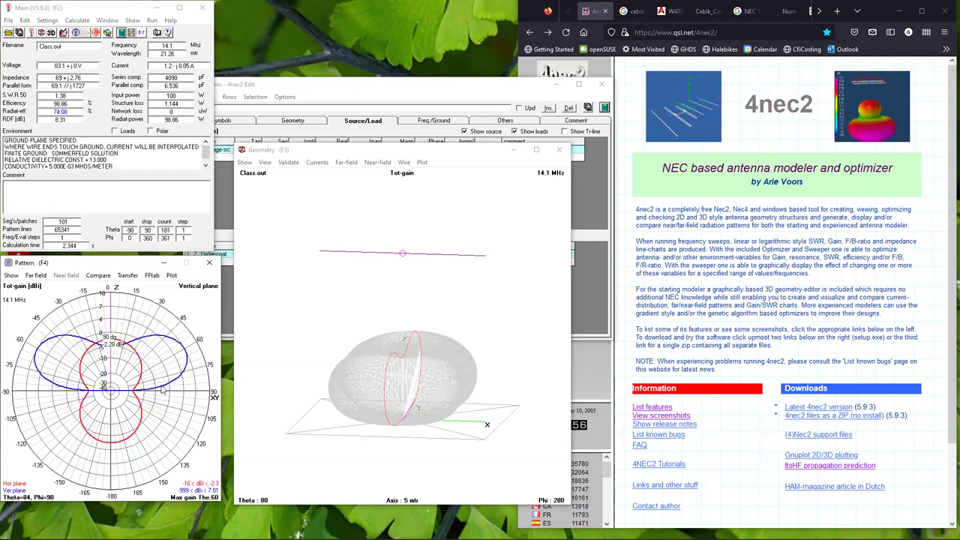
left_click(159, 388)
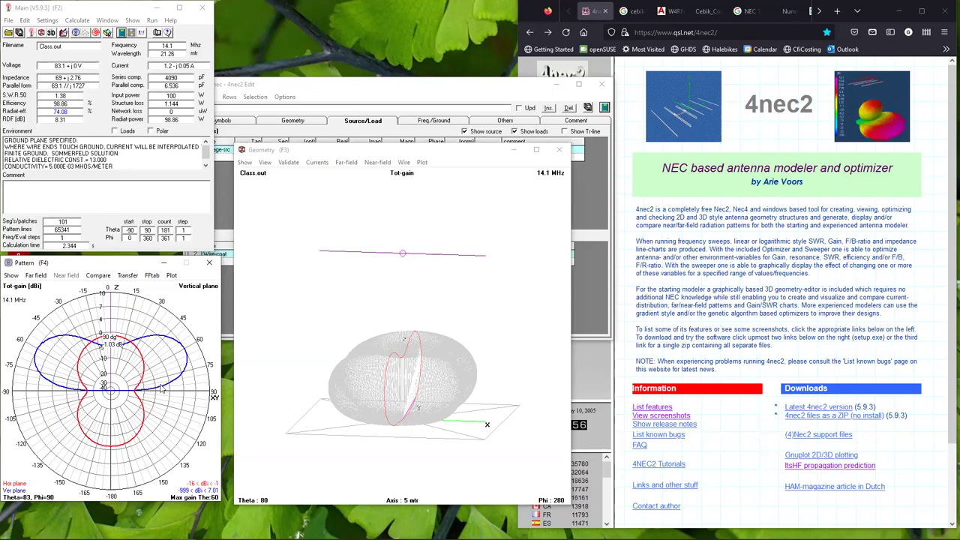
left_click(152, 389)
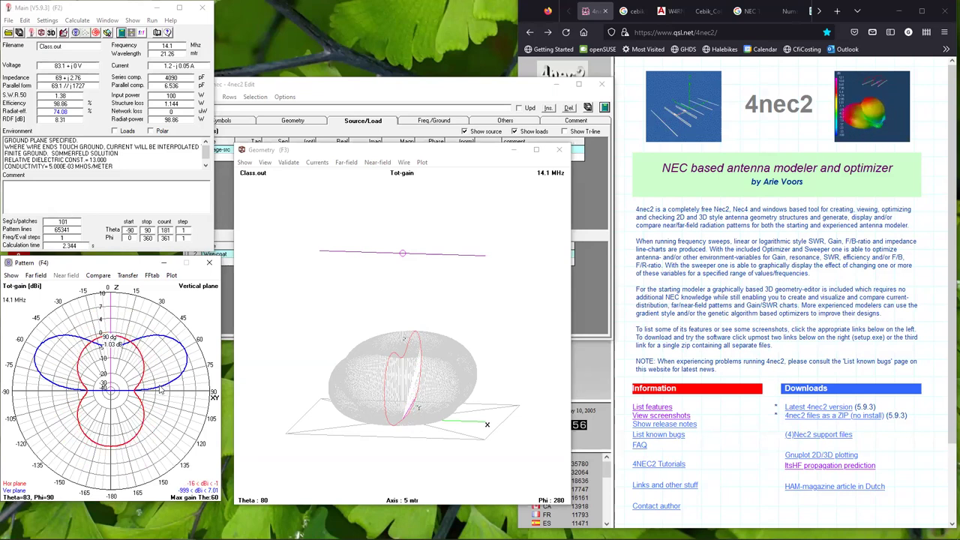
left_click(164, 388)
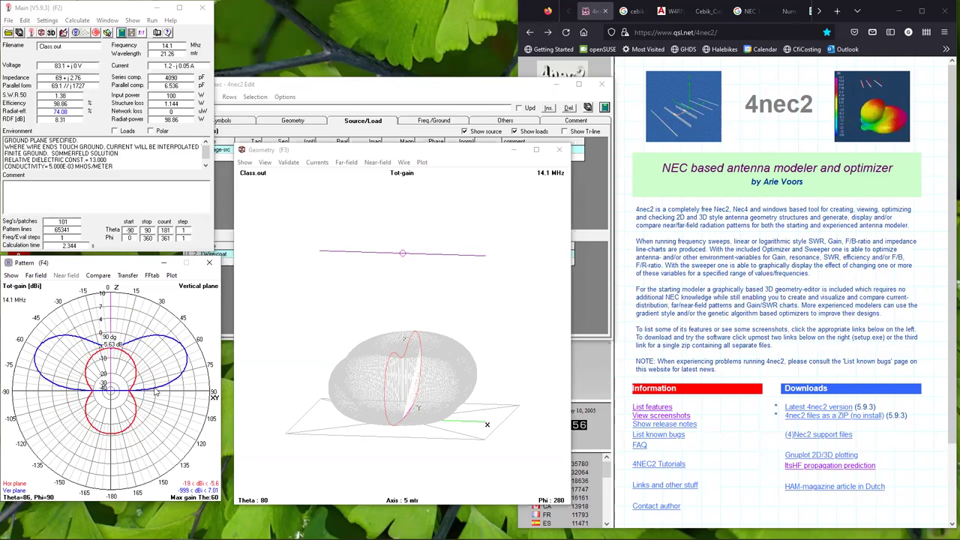
left_click(186, 350)
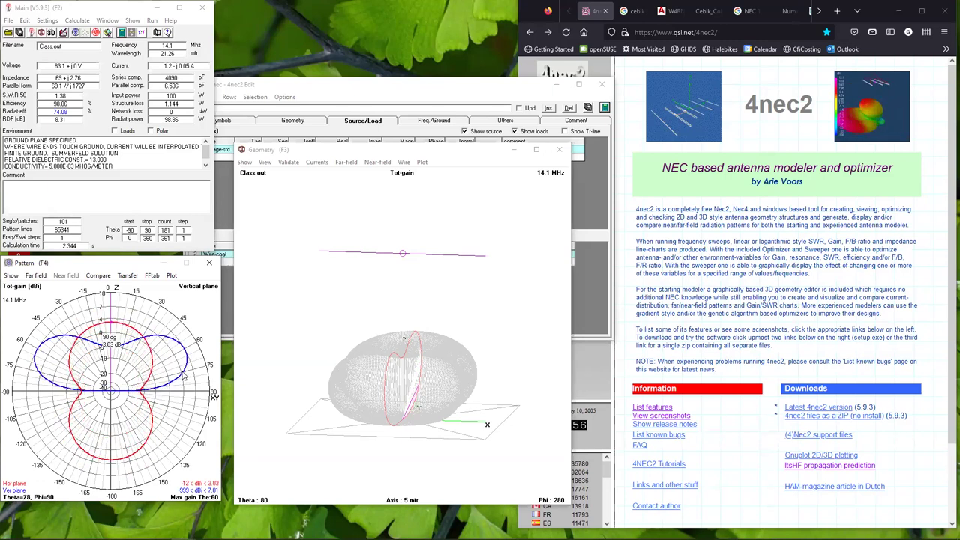
left_click(187, 356)
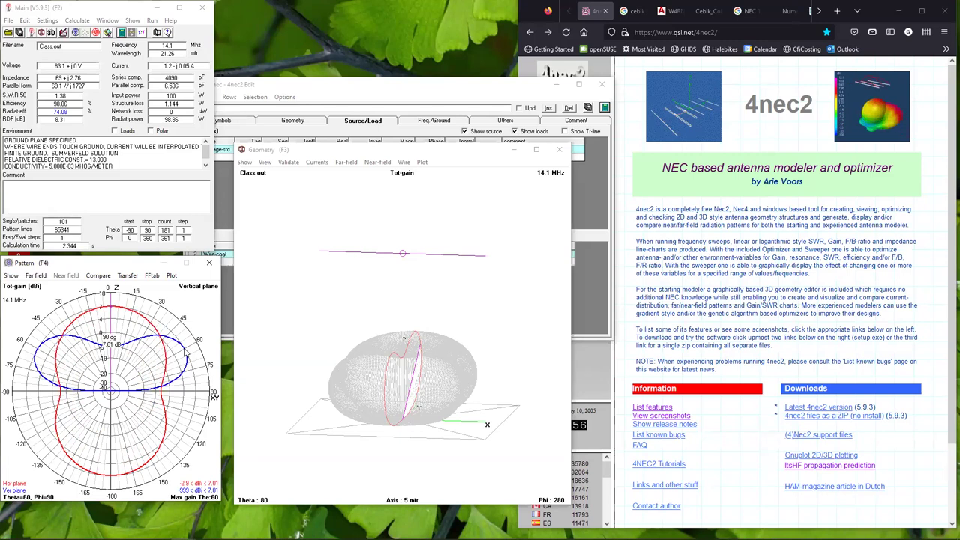
left_click(187, 353)
mouse_move(186, 349)
left_mouse_down()
mouse_move(134, 341)
mouse_move(180, 346)
mouse_move(170, 389)
mouse_move(188, 350)
left_mouse_up()
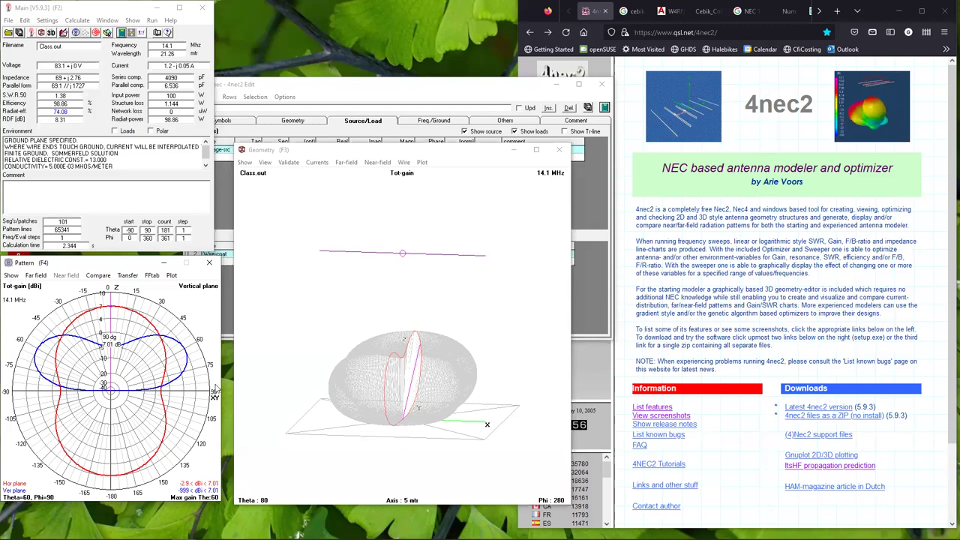
mouse_move(181, 353)
left_mouse_down()
mouse_move(173, 388)
mouse_move(188, 347)
left_mouse_up()
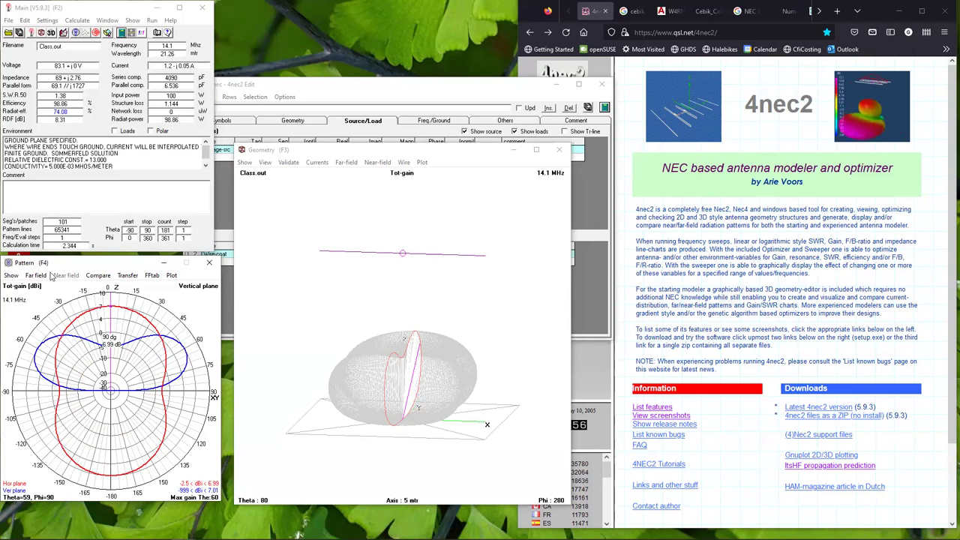
Step: Compare gain readings around the peak of the vertical lobe with their direction line in the rotated 3D geometry
left_click(35, 275)
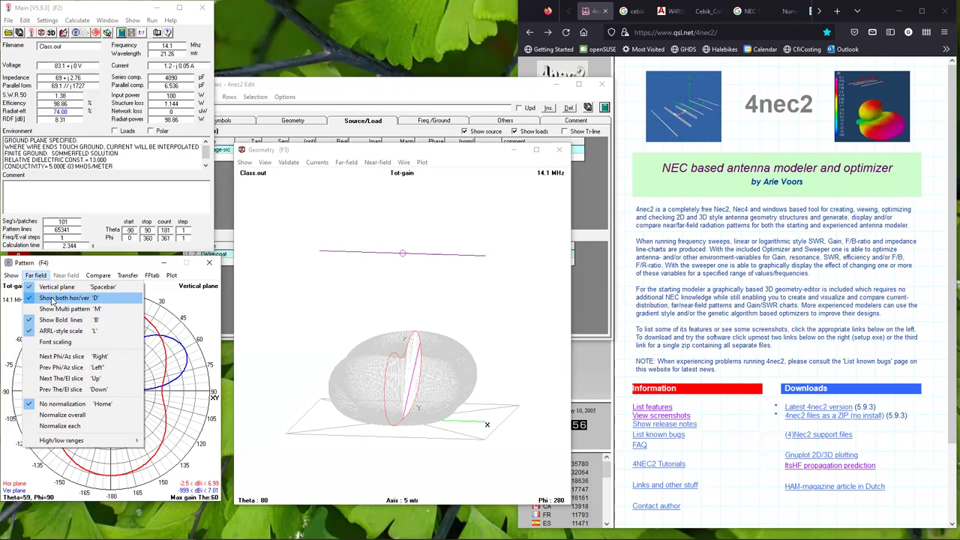
left_click(187, 304)
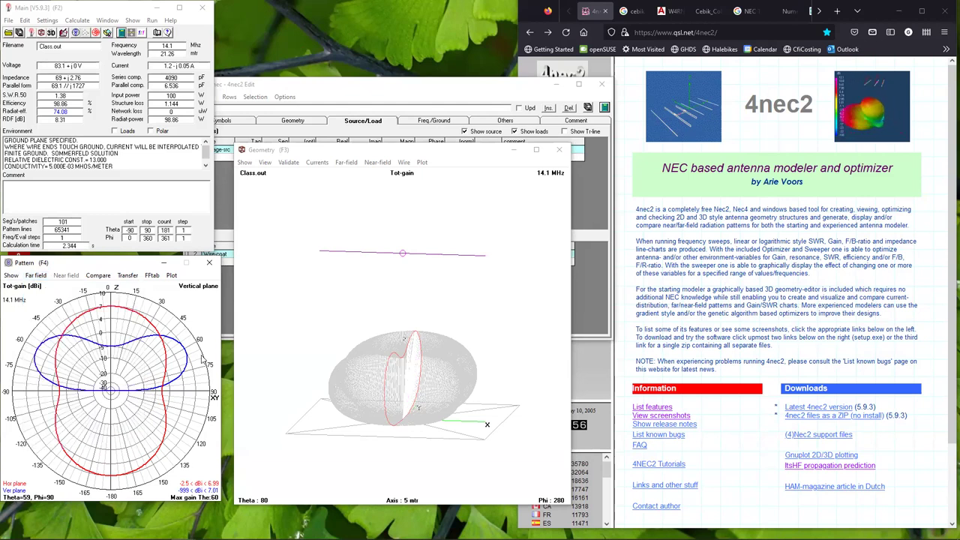
left_click(180, 375)
mouse_move(180, 375)
left_mouse_down()
mouse_move(156, 337)
mouse_move(168, 387)
mouse_move(180, 342)
mouse_move(181, 381)
mouse_move(180, 347)
mouse_move(192, 371)
mouse_move(188, 347)
left_mouse_up()
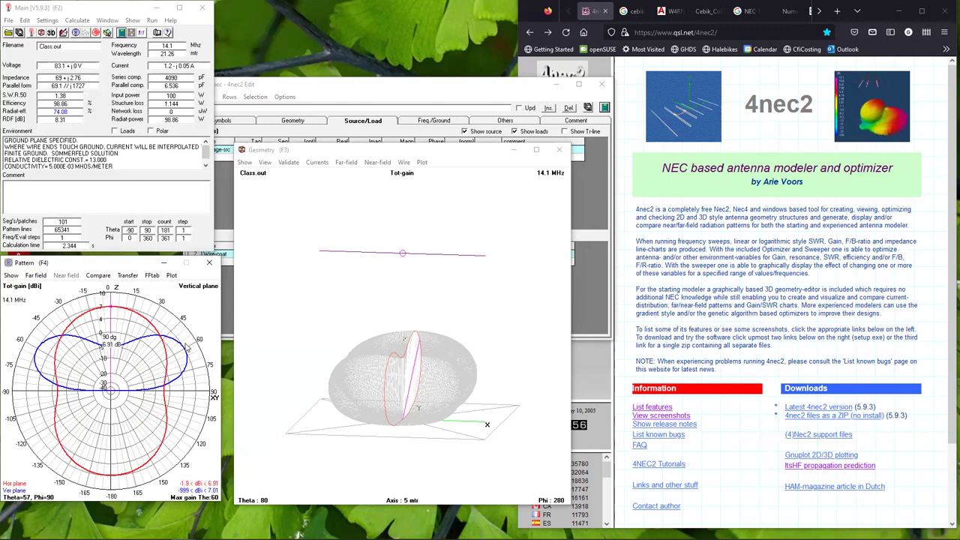
left_click(473, 212)
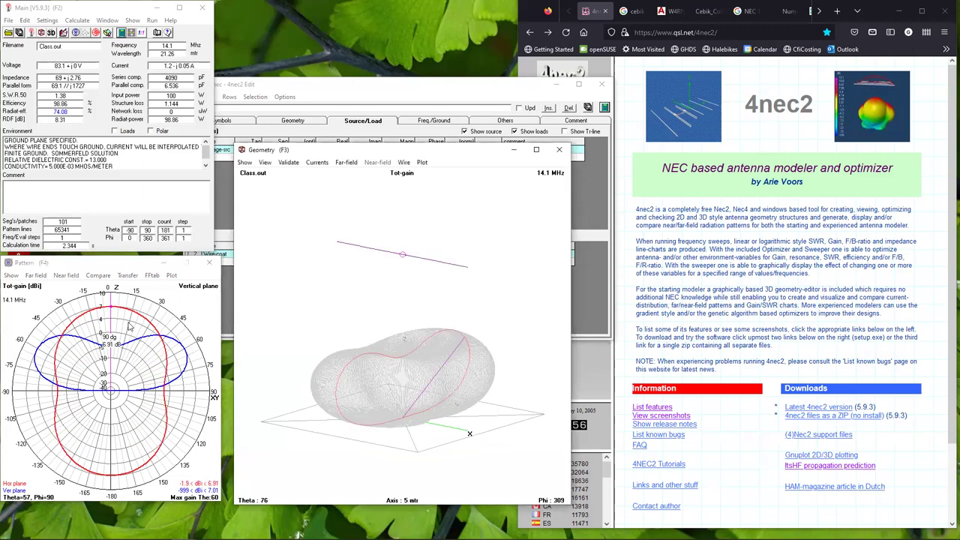
left_click(180, 375)
left_click(184, 368)
left_click(184, 357)
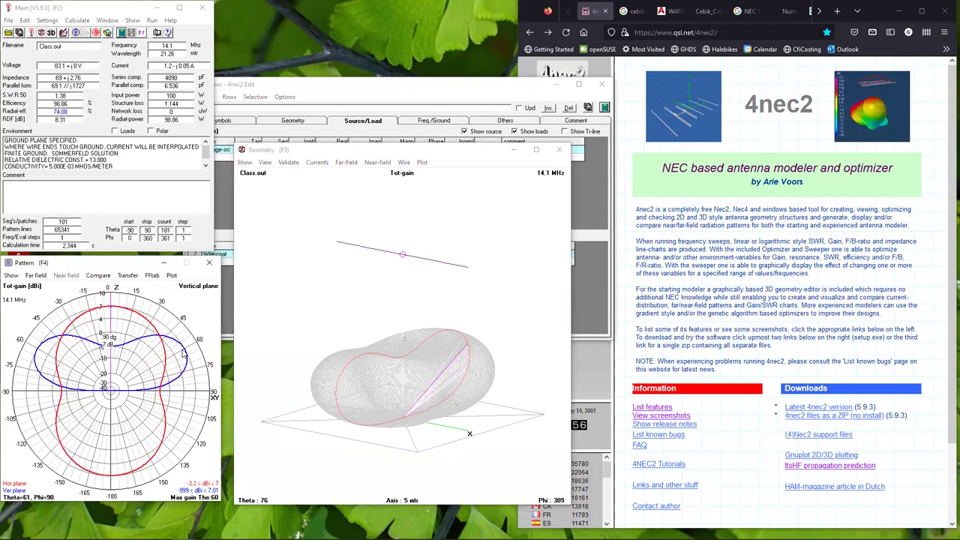
left_click(610, 499)
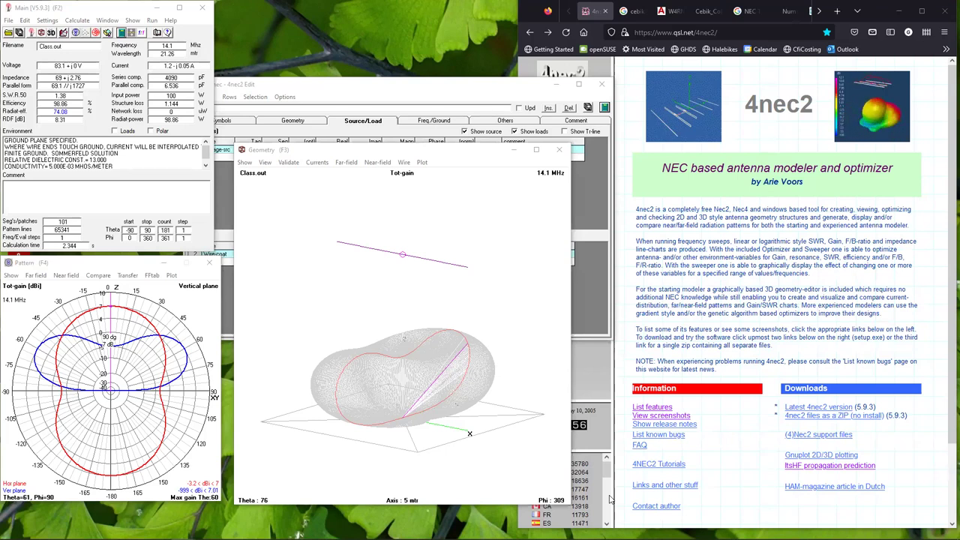
Step: Return to the antenna editor's source and load data and set the second load's type to Wire-coat
left_click(250, 85)
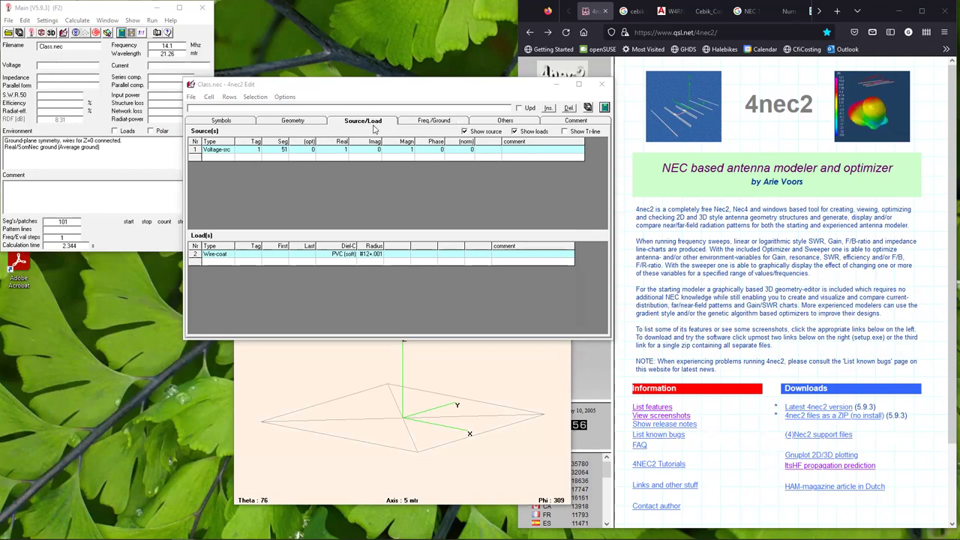
left_click(214, 255)
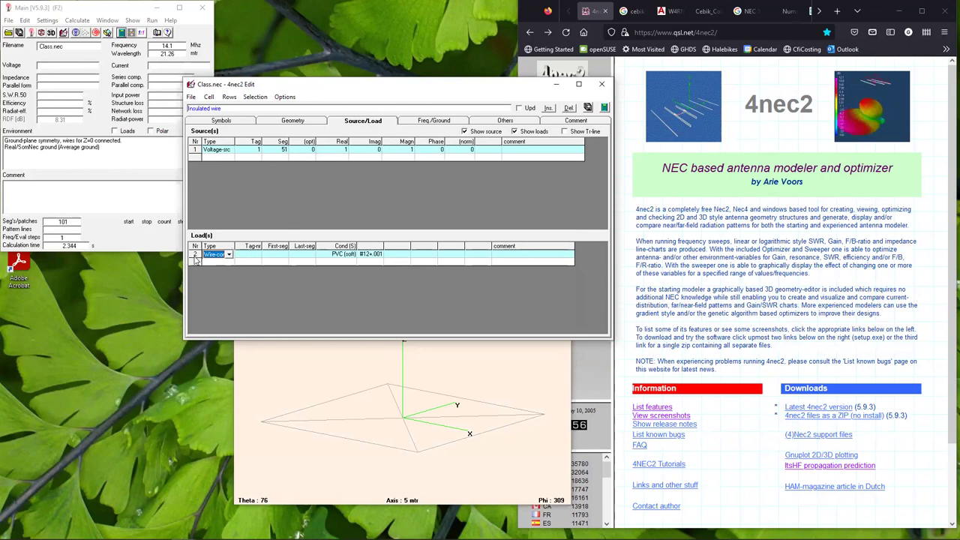
left_click(195, 258)
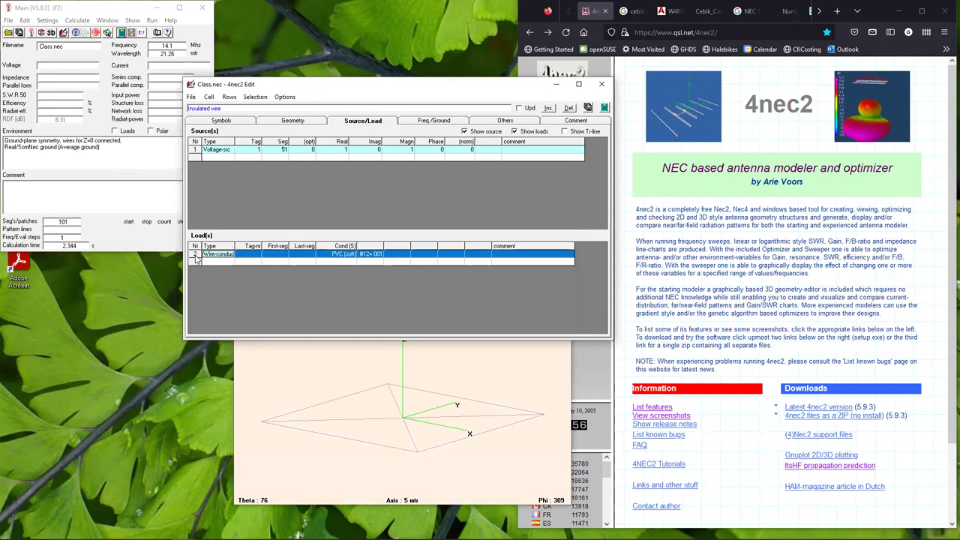
left_click(306, 253)
key("Up")
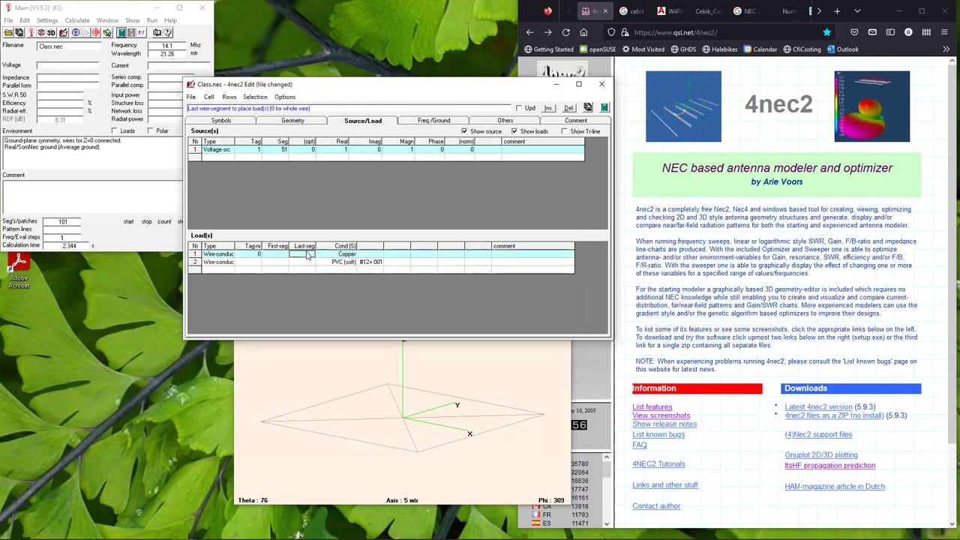
left_click(216, 255)
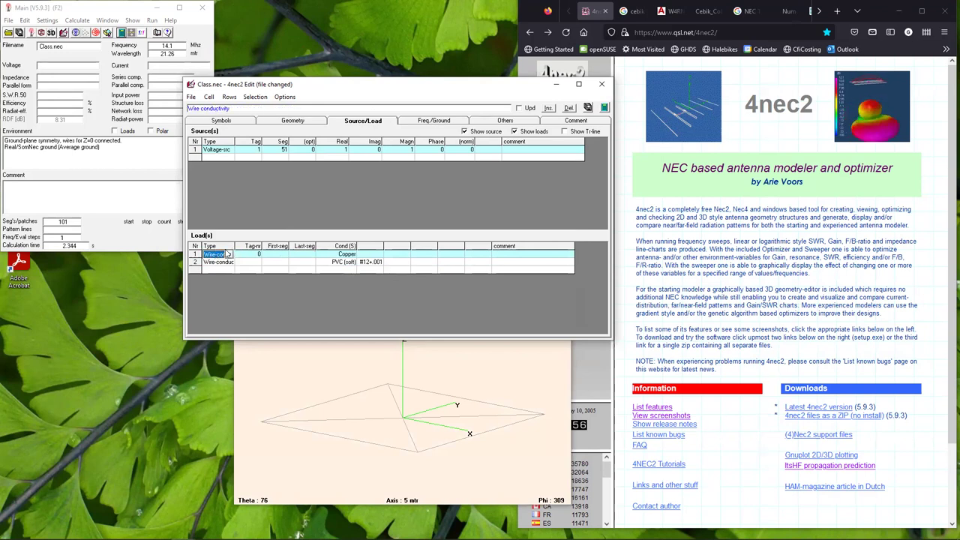
left_click(229, 255)
left_click(225, 263)
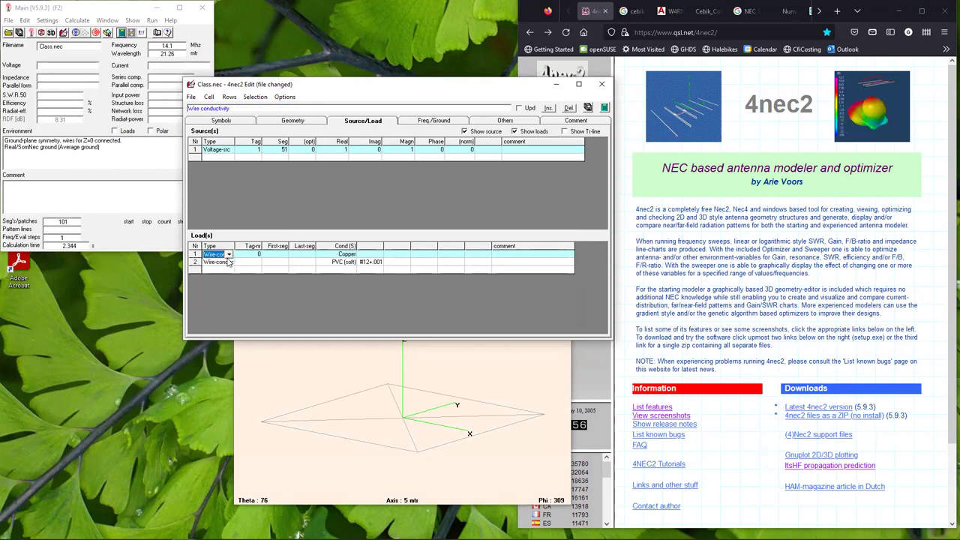
left_click(217, 263)
left_click(229, 263)
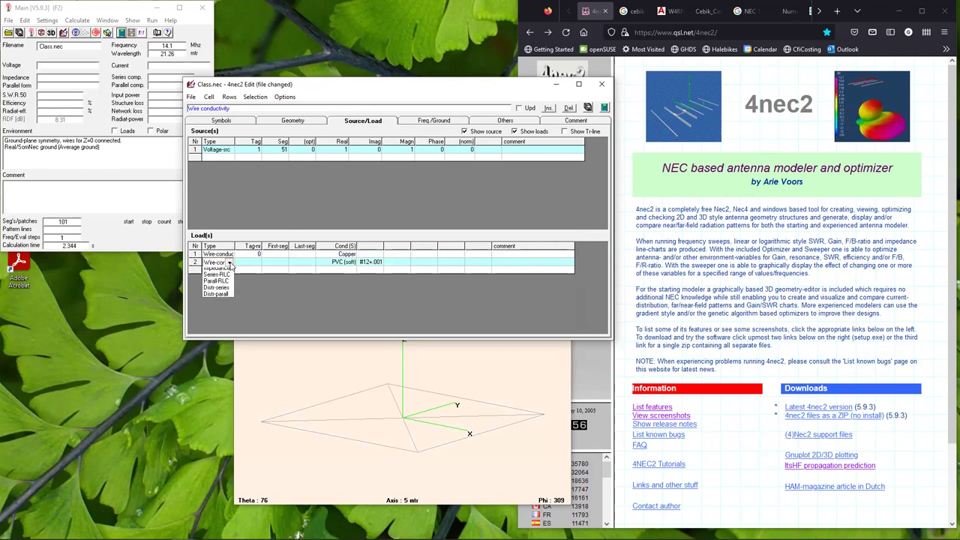
left_click(226, 279)
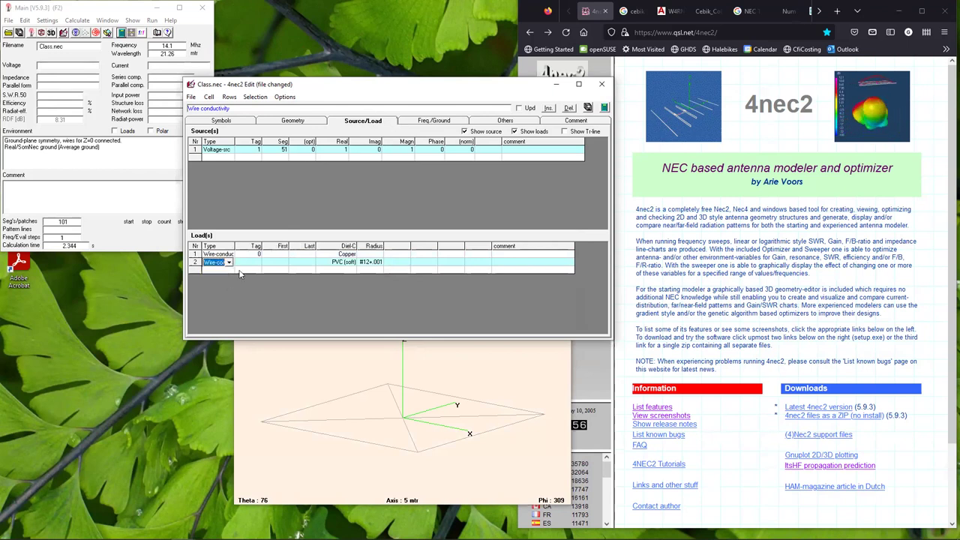
Step: Review the material choices, keeping Copper for the conductivity load and PVC (soft) for the wire coating
left_click(347, 255)
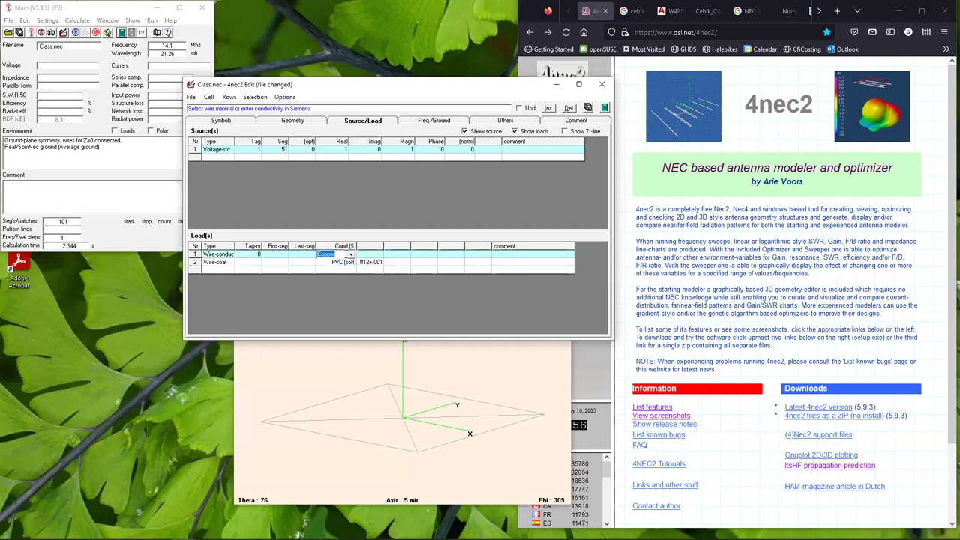
left_click(350, 254)
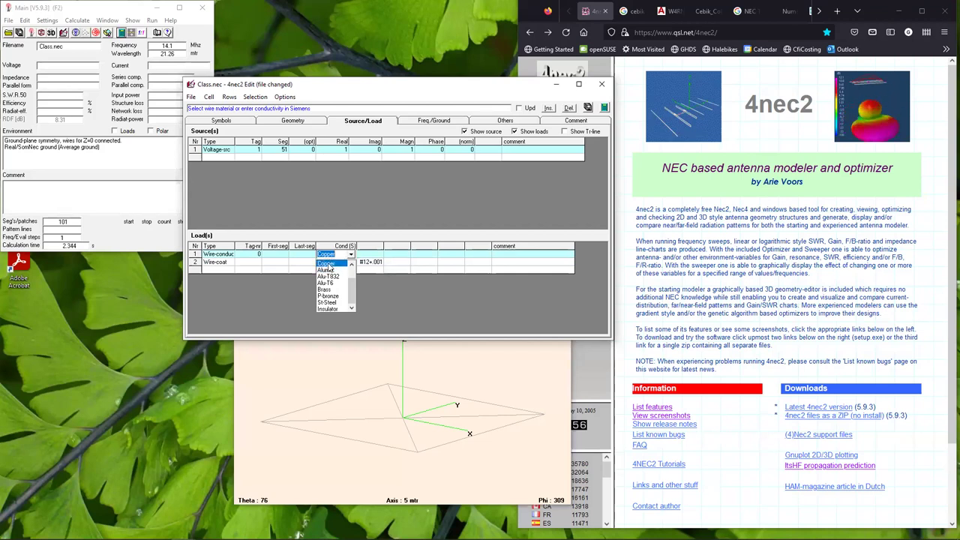
left_click(331, 266)
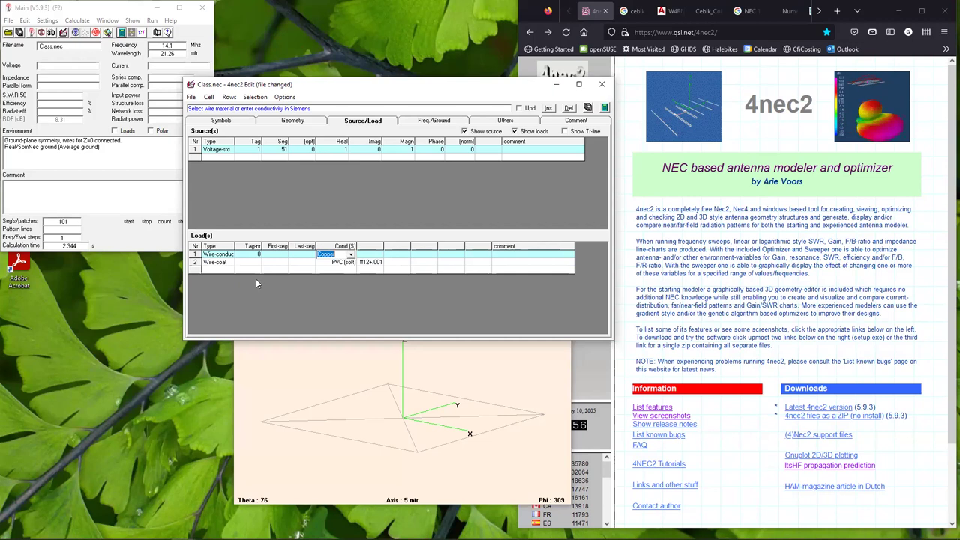
left_click(351, 264)
left_click(351, 263)
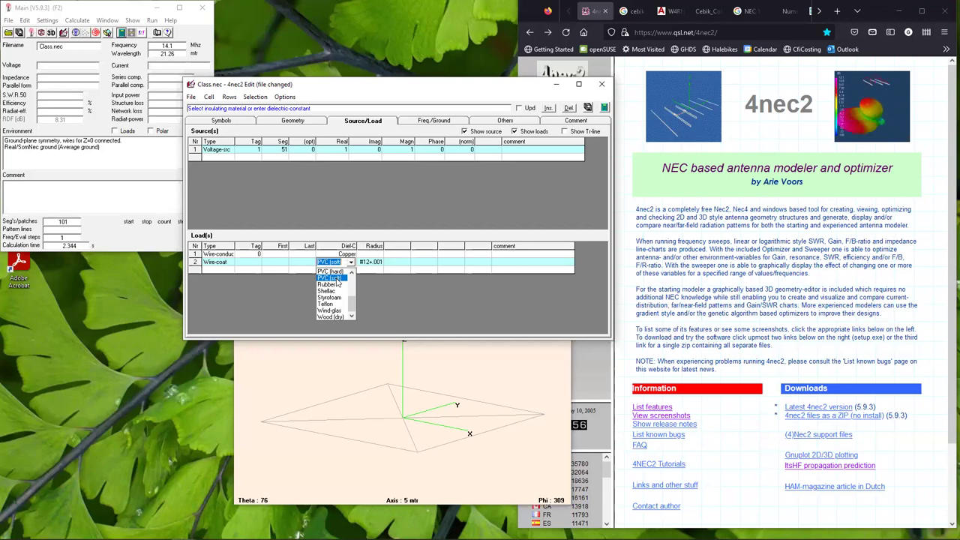
left_click(336, 279)
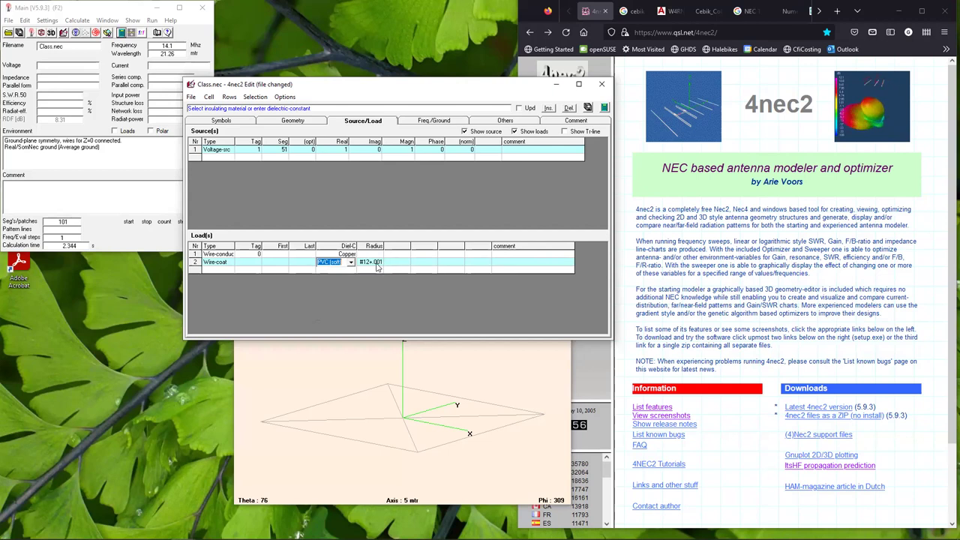
left_click(366, 194)
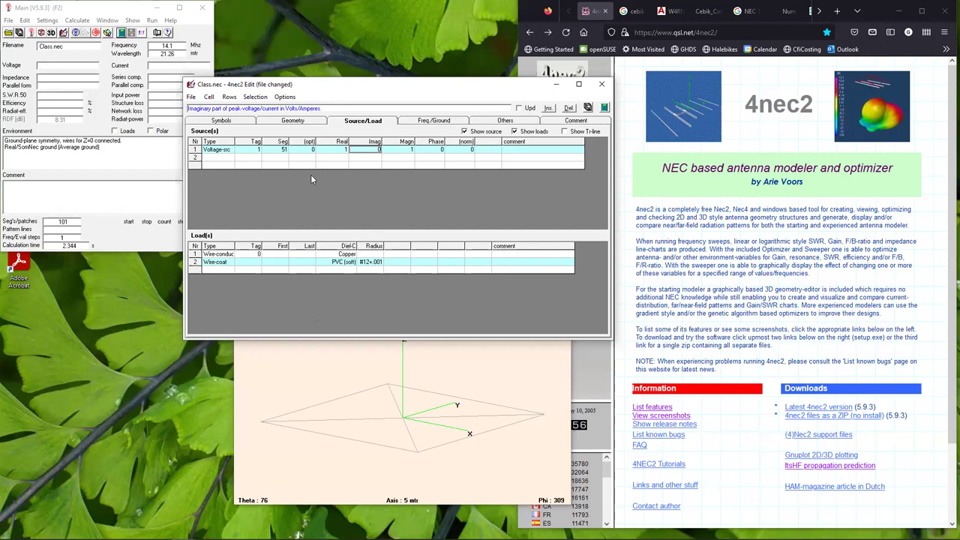
left_click(192, 98)
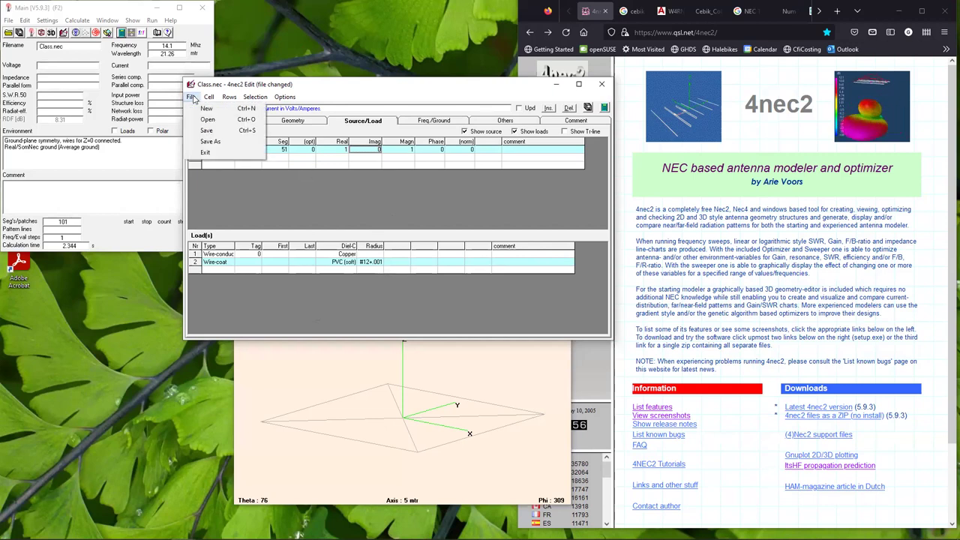
left_click(193, 97)
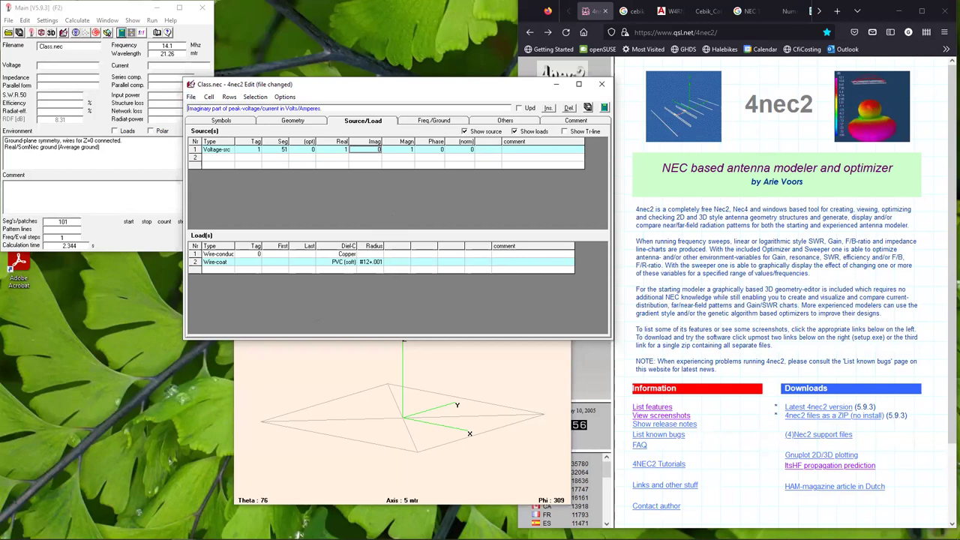
Step: Switch to jEdit, examine the commented lines of the Dipole-20221017.NEC model file and put the editor away again
left_click(299, 534)
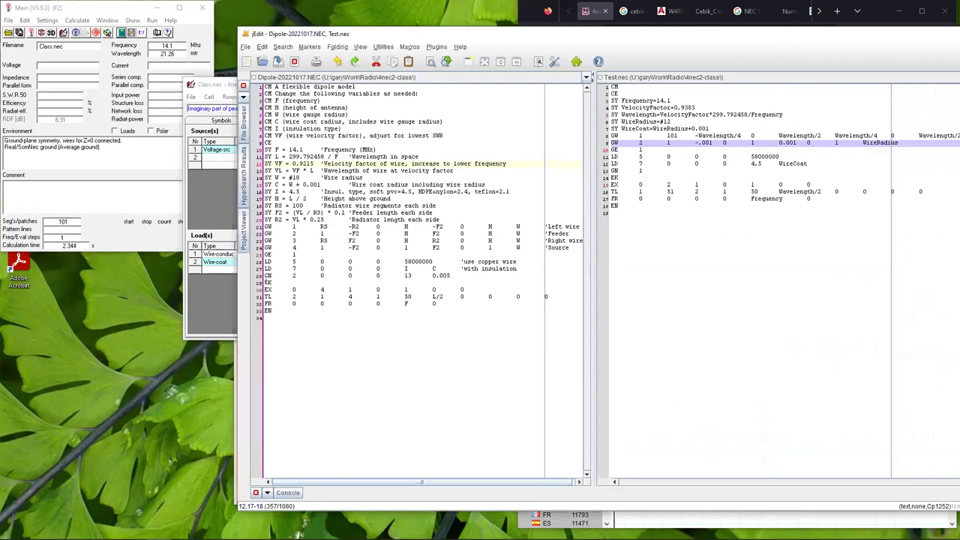
left_click(327, 156)
key("Down")
key("Down")
key("Down")
key("Down")
key("Down")
key("Down")
key("Down")
key("Down")
key("Down")
key("Down")
key("Down")
key("Up")
key("Up")
key("Up")
key("Up")
key("Up")
key("Up")
key("Up")
key("Up")
key("Up")
key("Up")
key("Up")
key("Up")
key("Up")
key("Up")
key("Up")
key("Up")
key("Up")
key("Up")
key("Up")
key("Up")
key("Down")
key("Down")
key("Down")
key("Down")
key("Down")
key("Down")
key("Down")
key("Down")
key("Down")
key("Down")
key("Down")
key("Down")
key("Down")
key("Down")
key("Down")
key("Down")
key("Down")
key("Down")
key("Down")
key("Down")
left_click(873, 34)
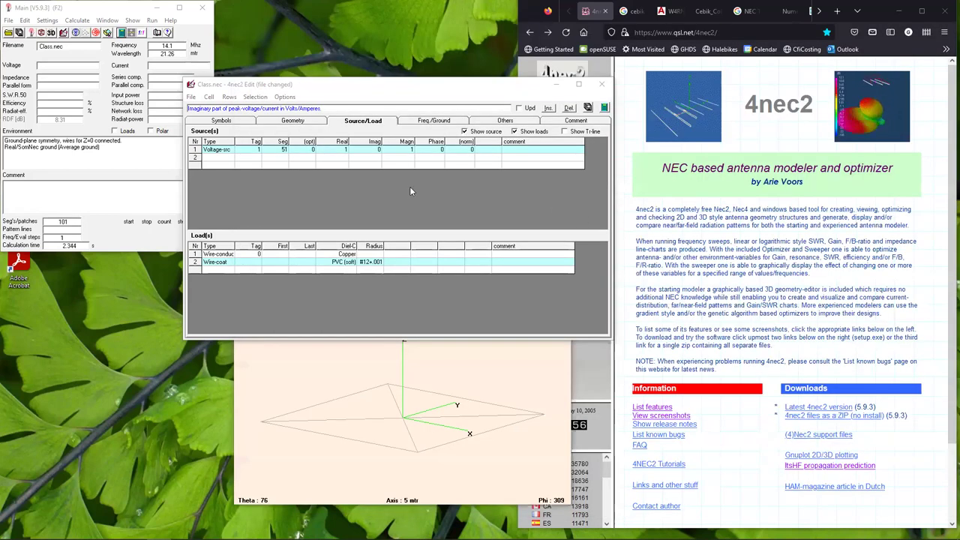
Step: Add the comment "Source" to the voltage source row in the antenna editor
left_click(523, 150)
type("So")
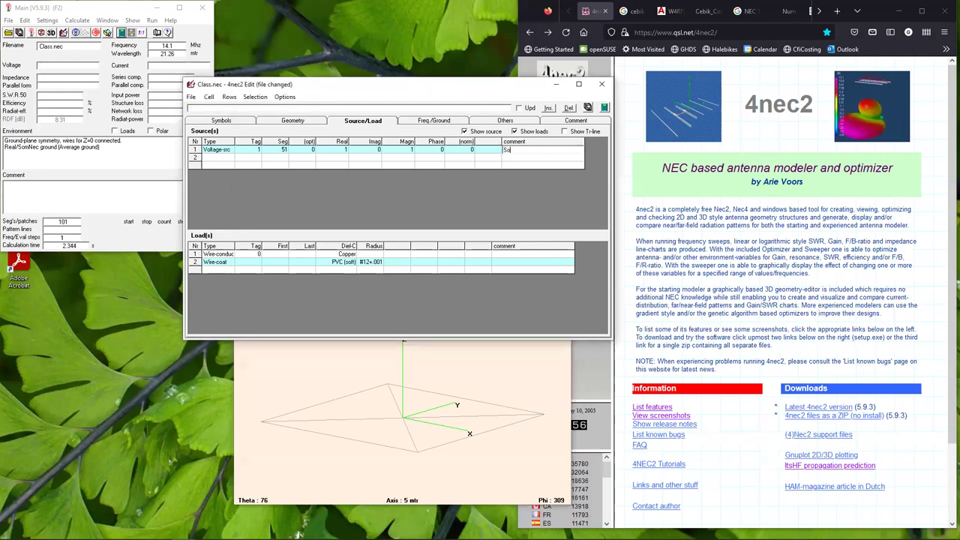
type("urce")
key("Return")
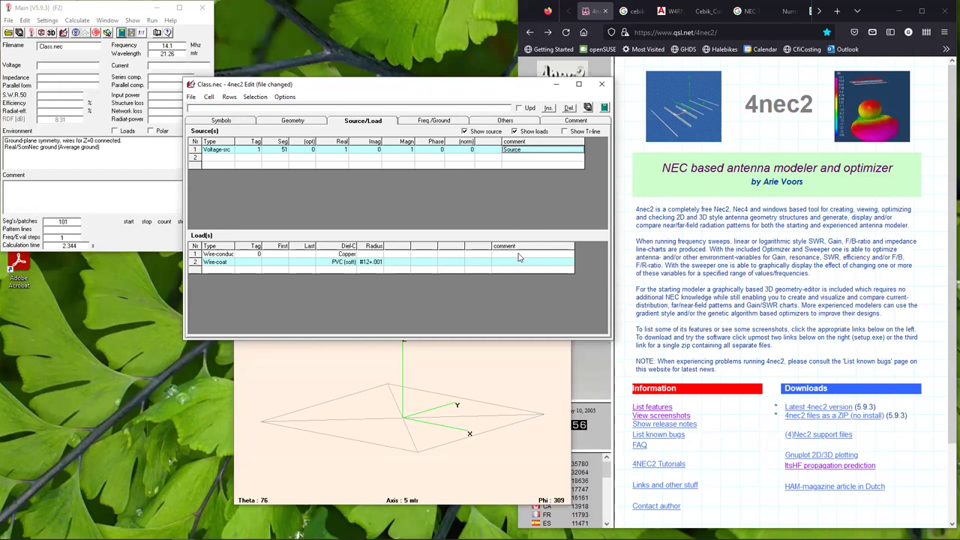
Step: Check the wire's comment field in the geometry data, then close the antenna editor and save the changes
left_click(275, 124)
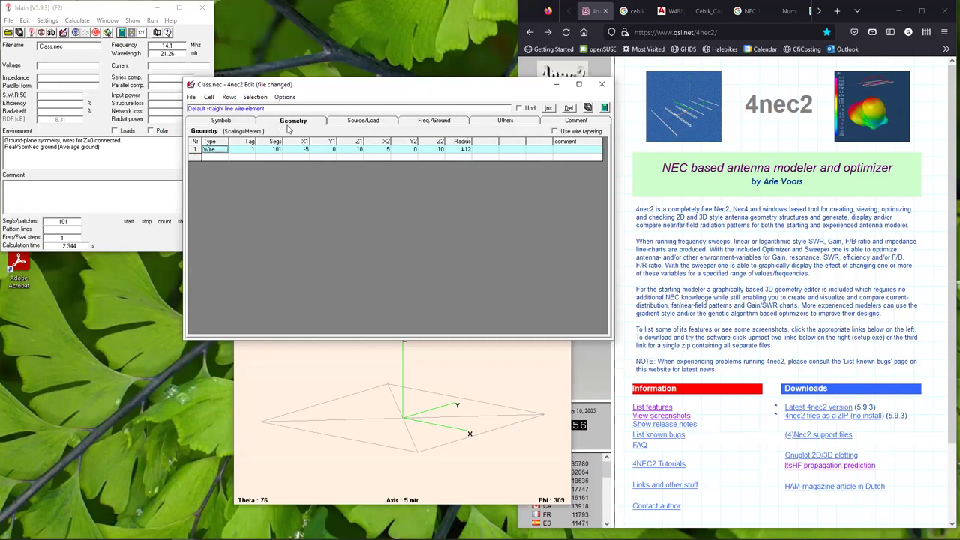
left_click(566, 150)
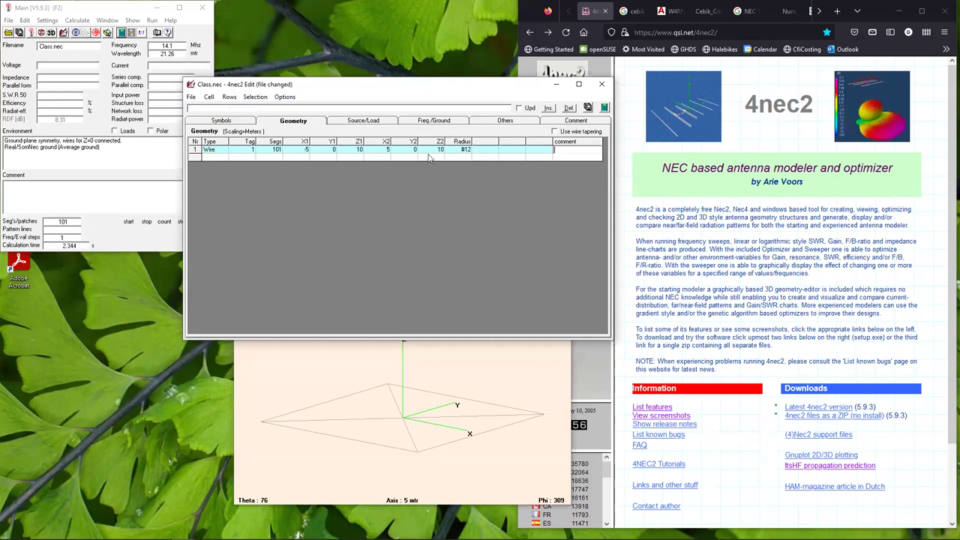
left_click(345, 124)
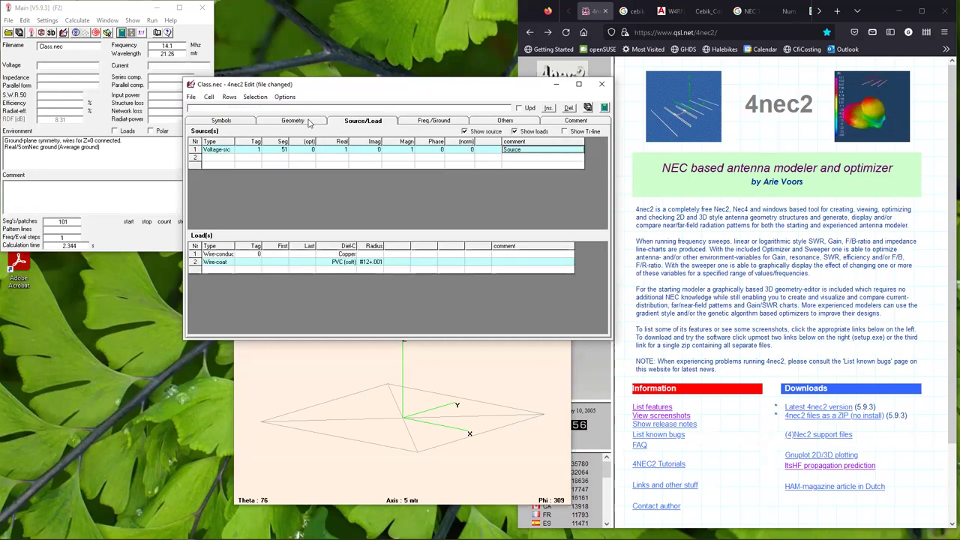
left_click(309, 123)
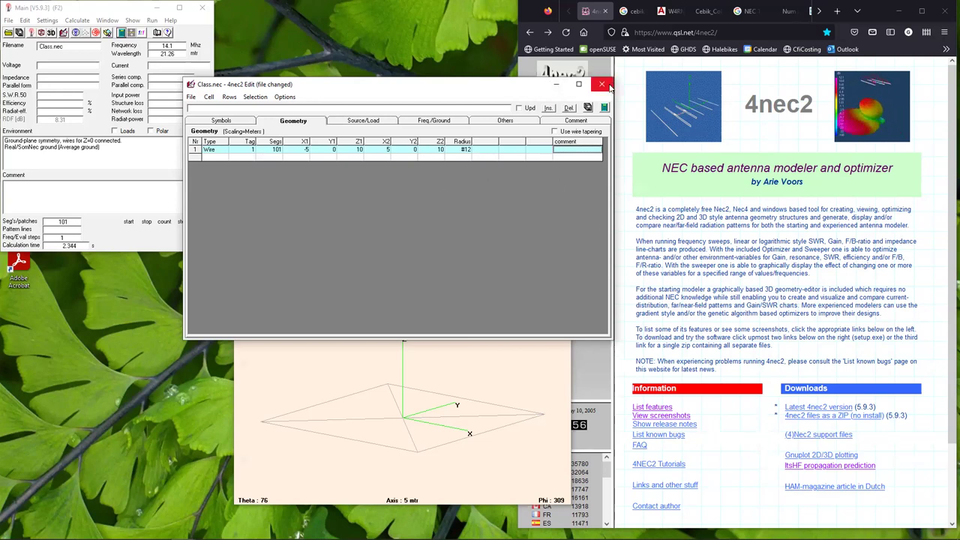
left_click(605, 85)
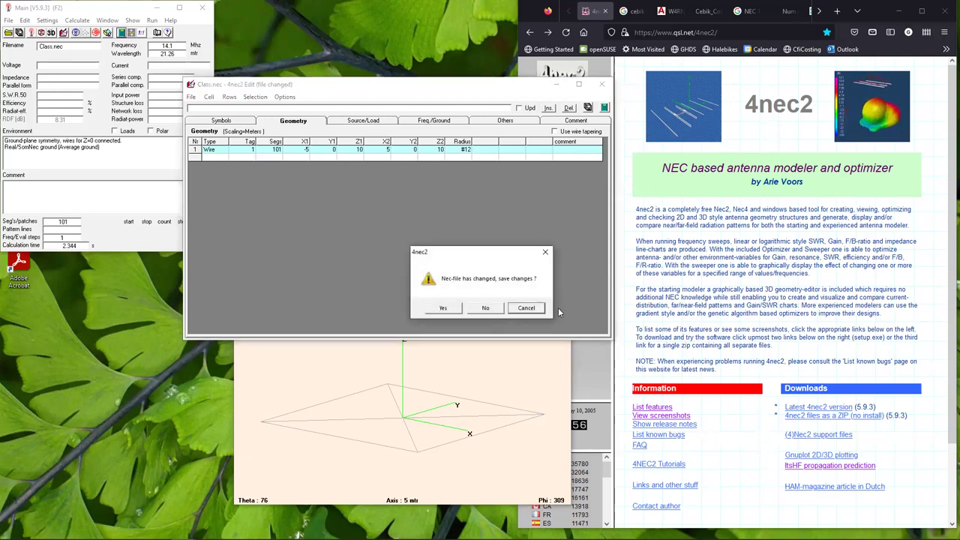
left_click(443, 308)
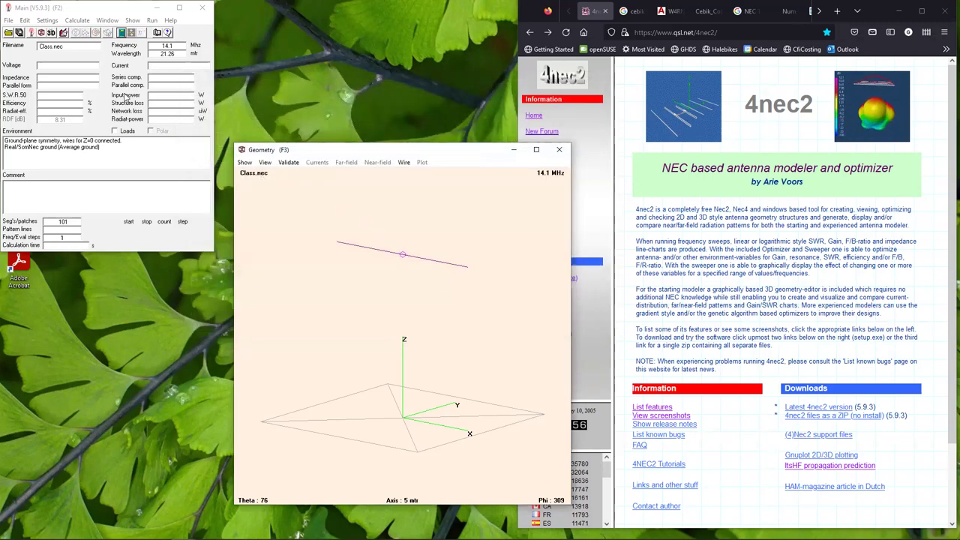
Step: Open the calculation dialog for Class.nec to see its far-field options, then exit without generating anything
left_click(121, 34)
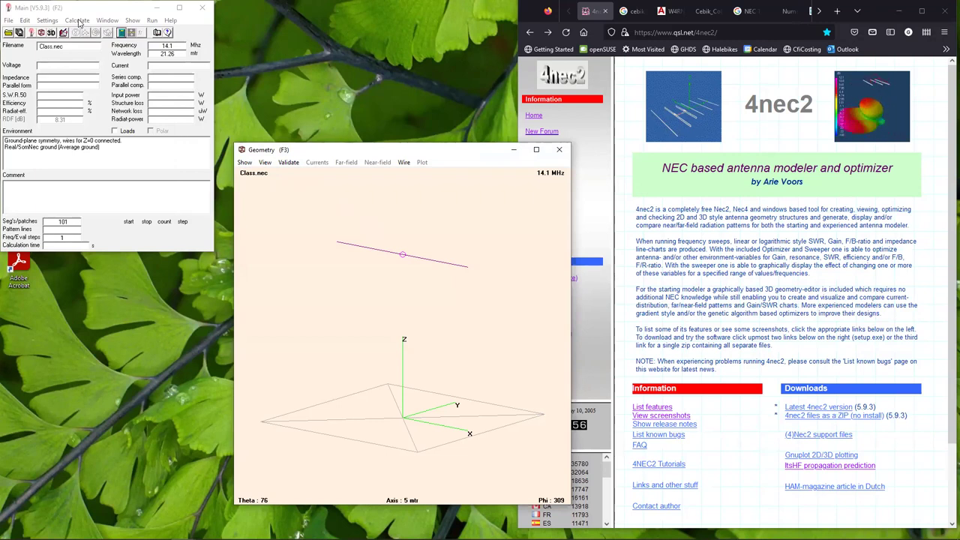
left_click(78, 21)
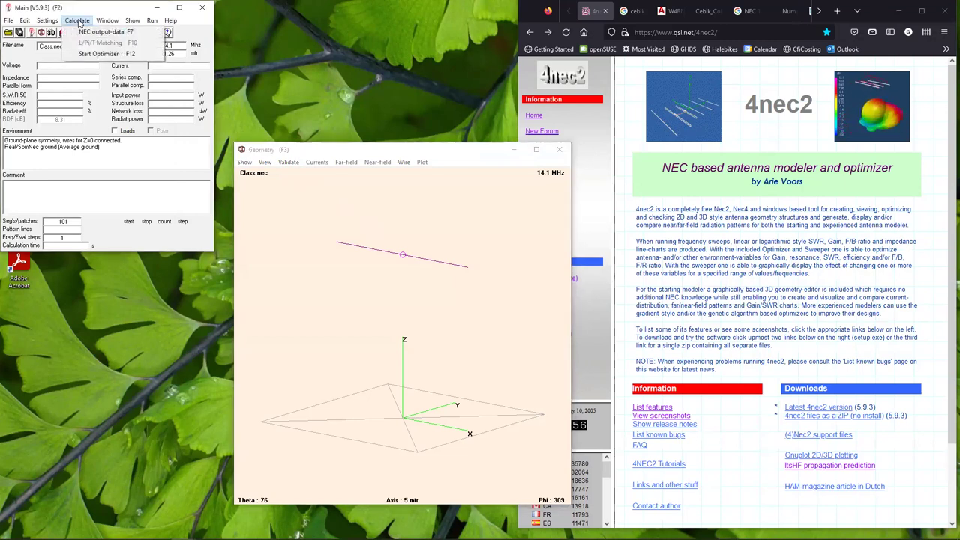
left_click(78, 21)
left_click(122, 33)
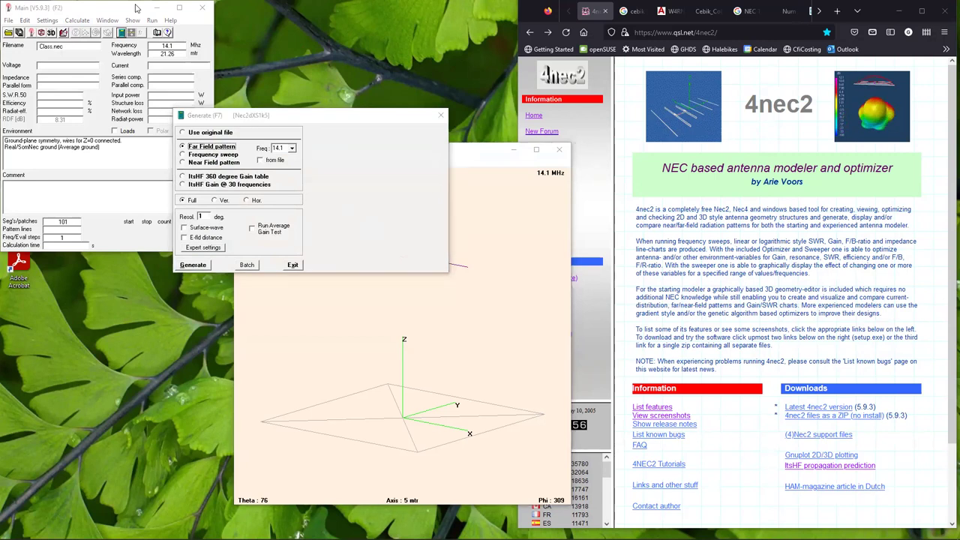
left_click(293, 267)
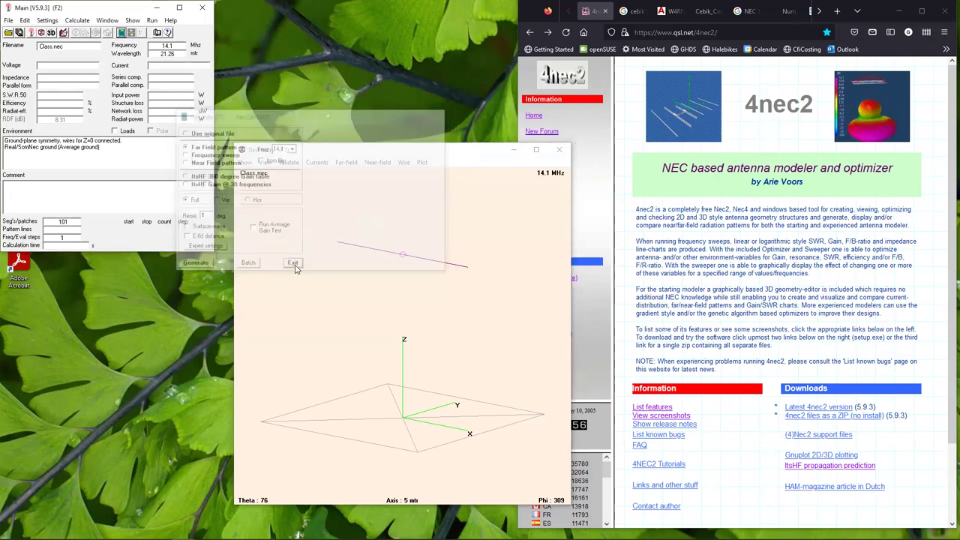
Step: Reopen the antenna editor and examine the available load types for the wire conductivity row without changing it
left_click(33, 36)
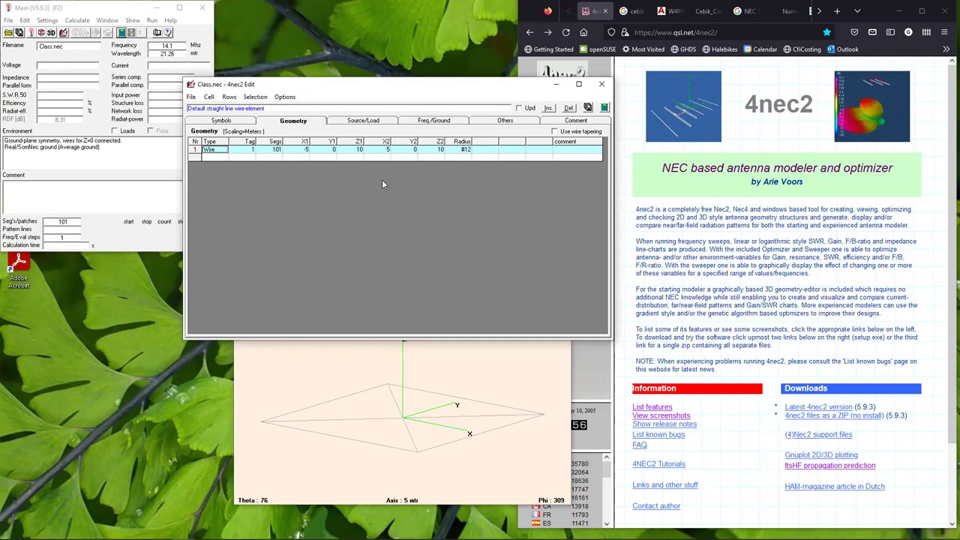
left_click(366, 123)
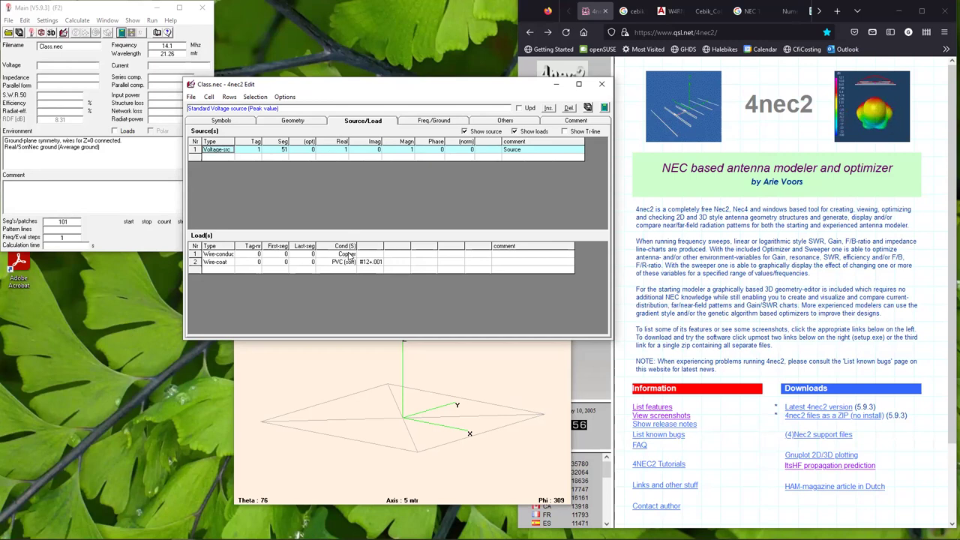
left_click(220, 255)
left_click(221, 255)
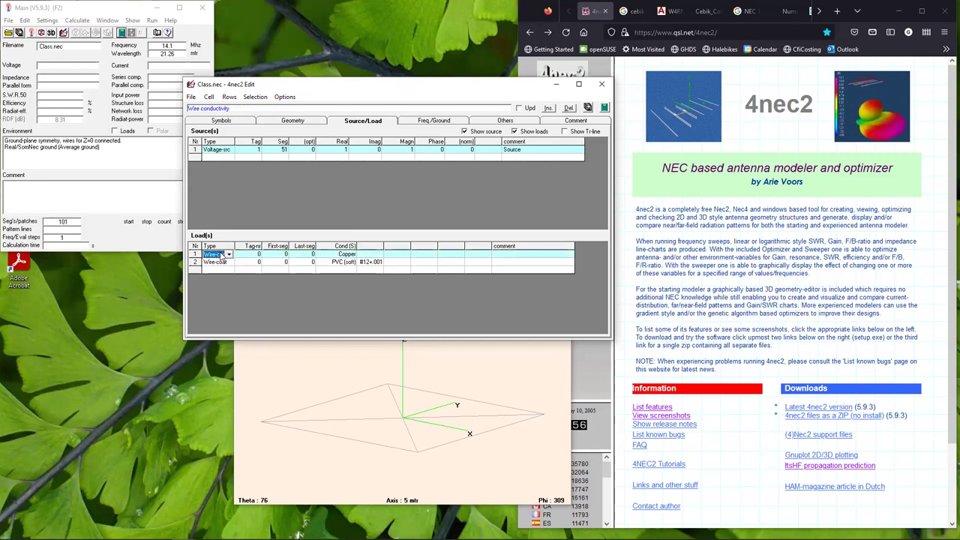
left_click(229, 255)
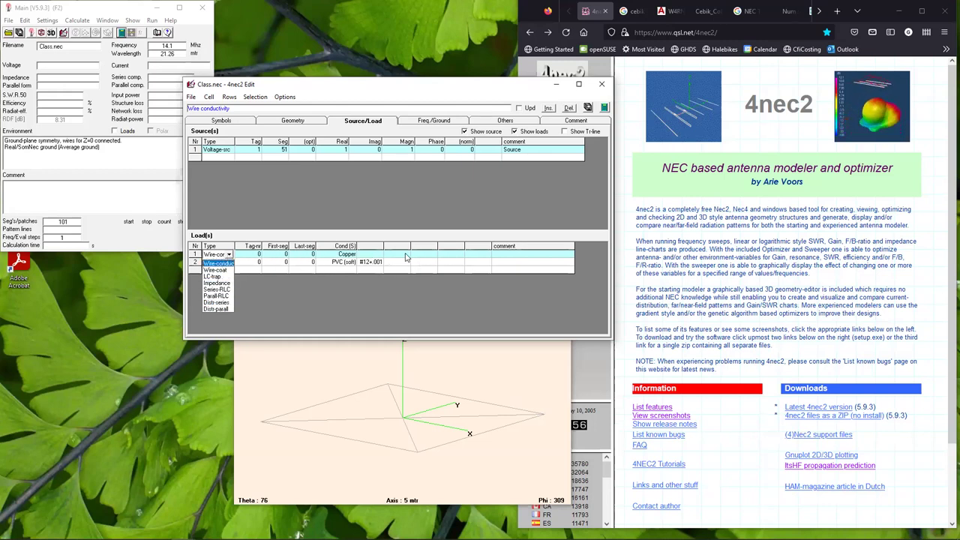
left_click(368, 237)
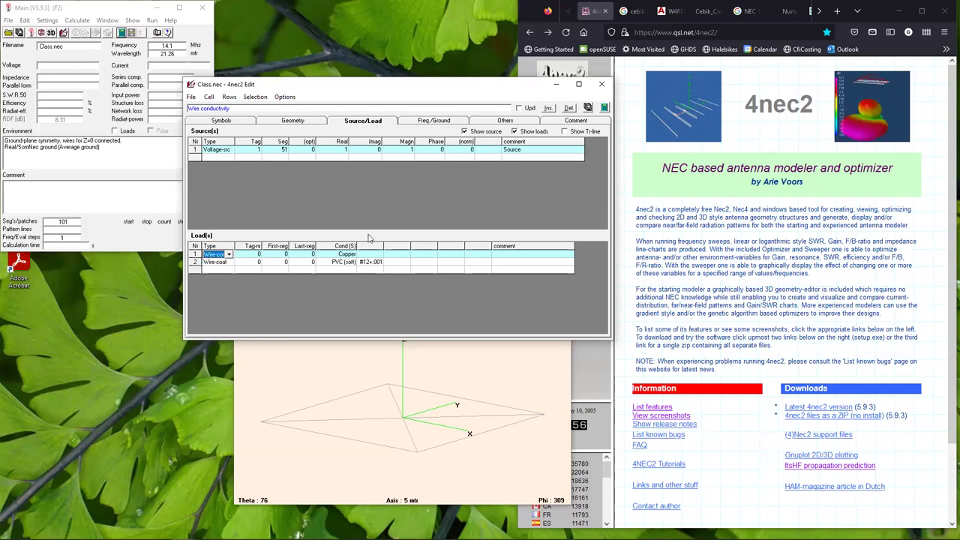
Step: Apply the copper wire conductivity load to all wires in the model
left_click(229, 263)
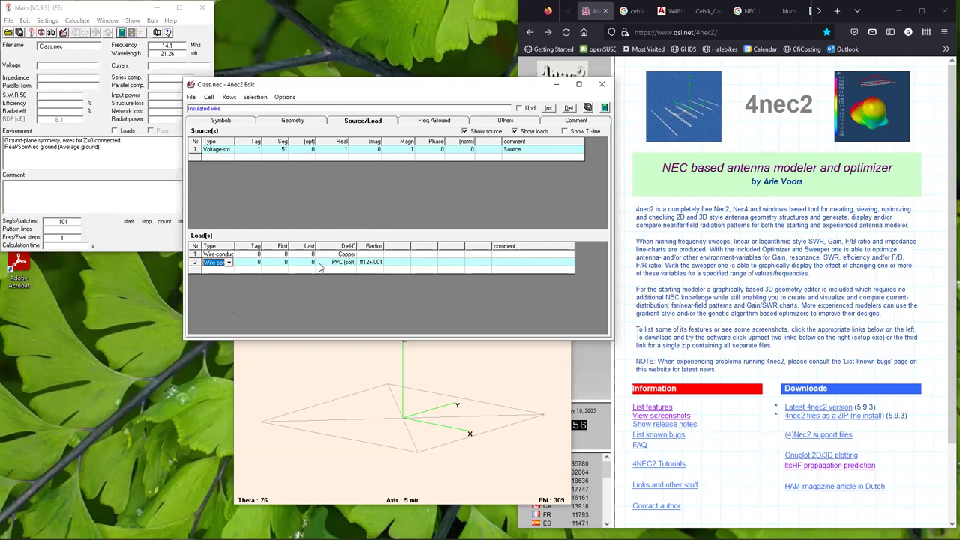
left_click(224, 256)
left_click(229, 255)
left_click(231, 255)
left_click(368, 255)
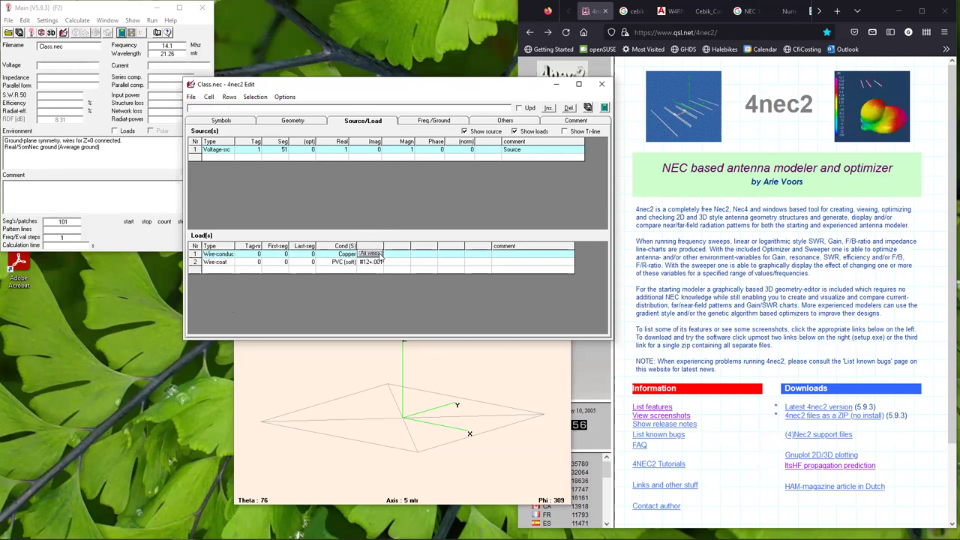
key("Down")
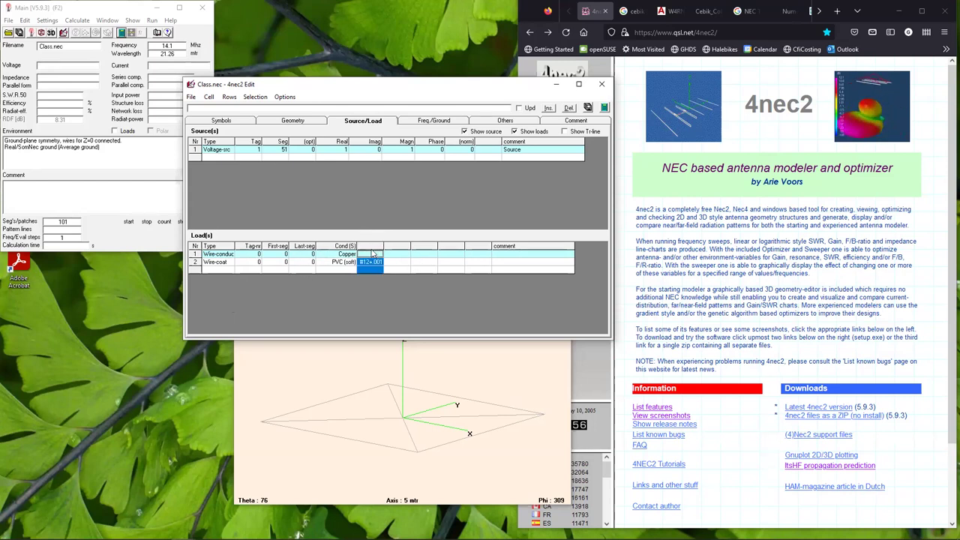
left_click(370, 255)
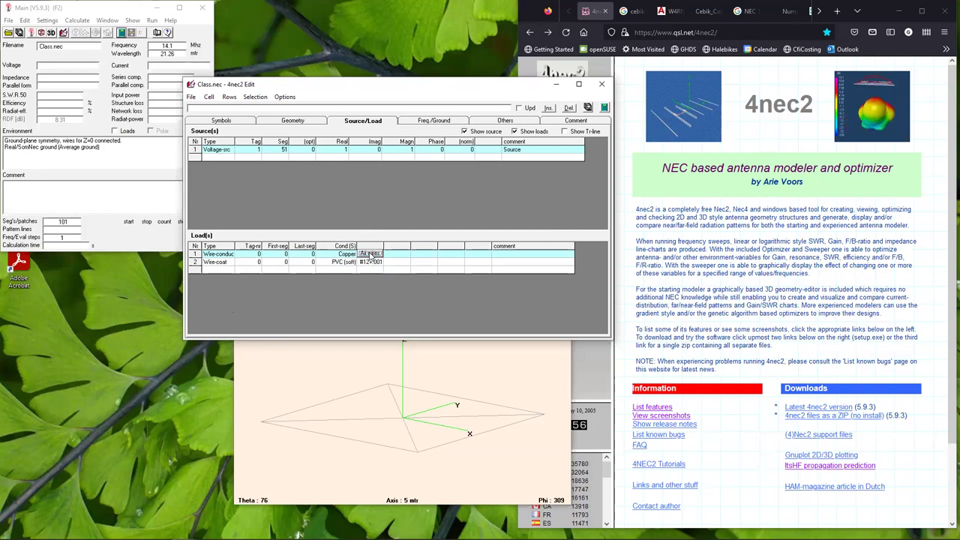
left_click(241, 254)
left_click(368, 255)
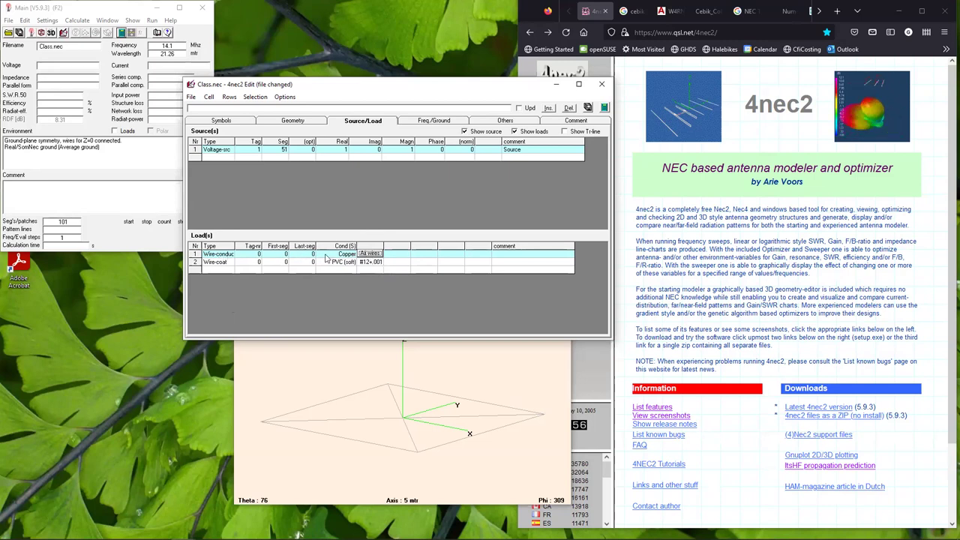
Step: Look through the conductor materials offered for the wire conductivity load, keeping Copper
left_click(343, 254)
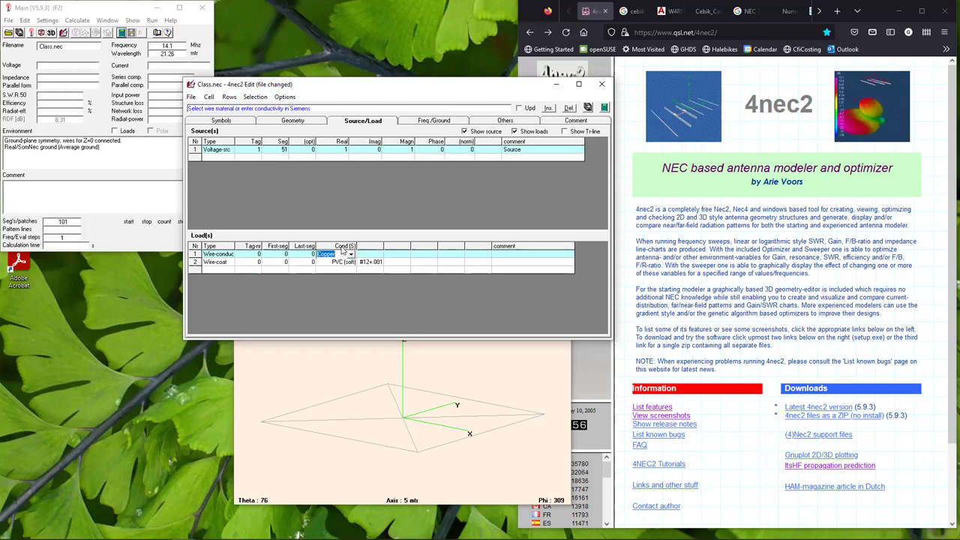
left_click(350, 255)
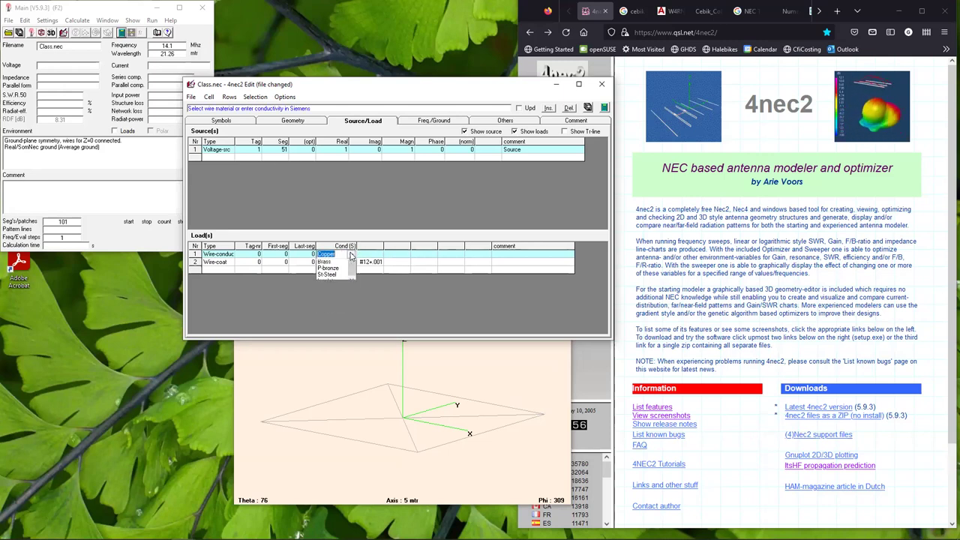
left_click(350, 255)
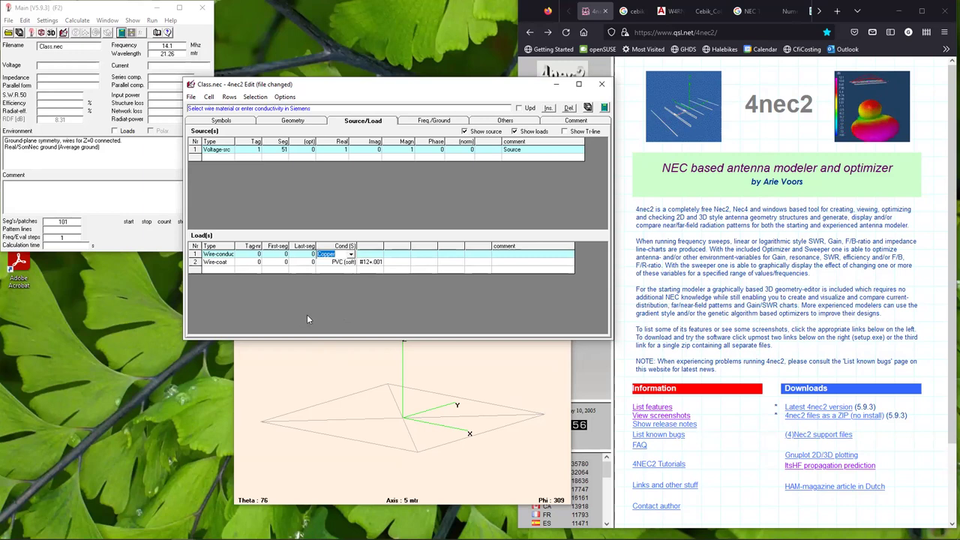
left_click(275, 298)
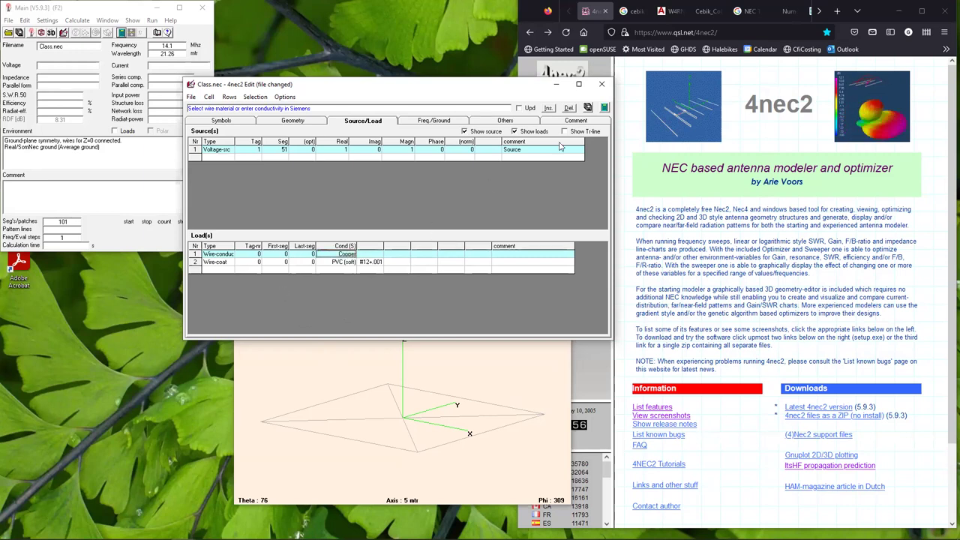
Step: Save the Class.nec model, then open the calculation dialog from the editor and close it without generating
left_click(588, 108)
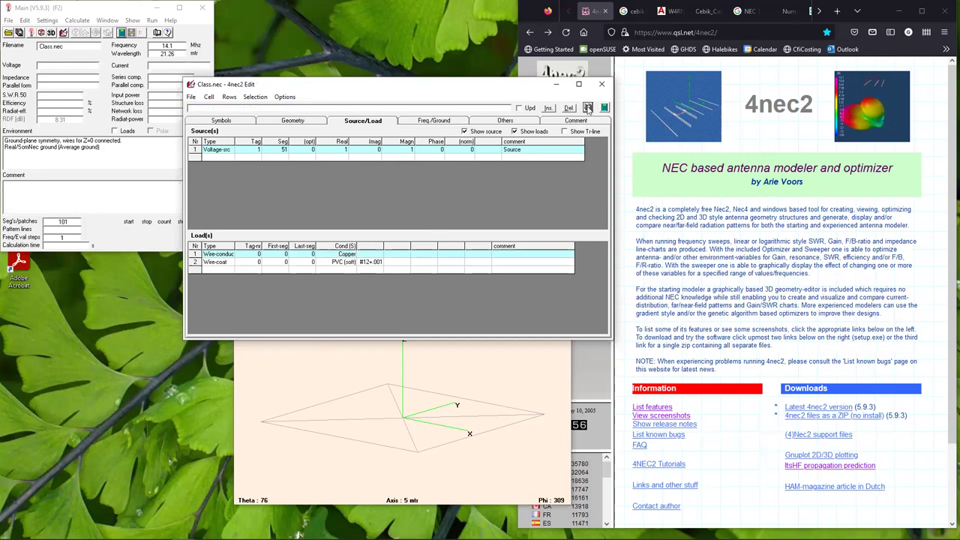
left_click(604, 108)
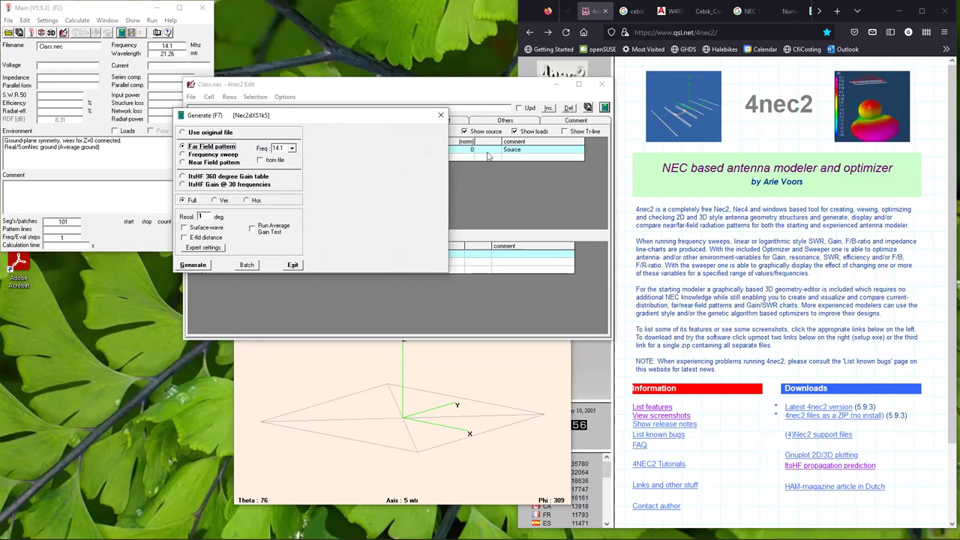
left_click(440, 114)
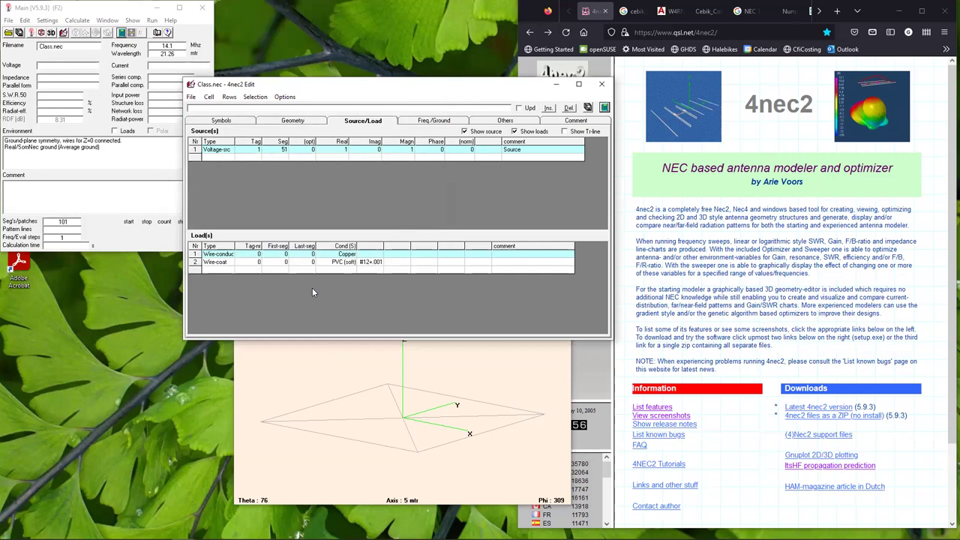
Step: Browse the insulating materials offered for the wire coating load, keeping PVC (soft)
left_click(347, 264)
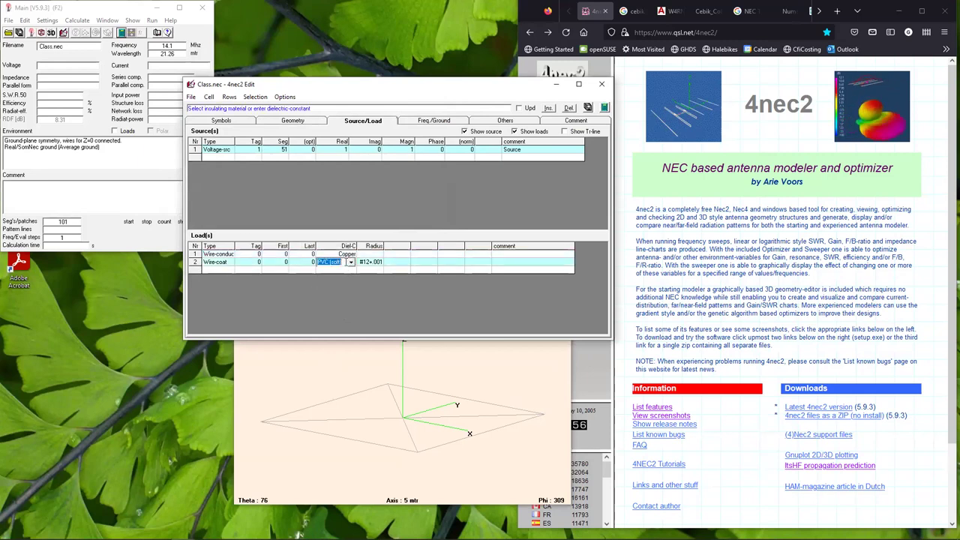
left_click(349, 262)
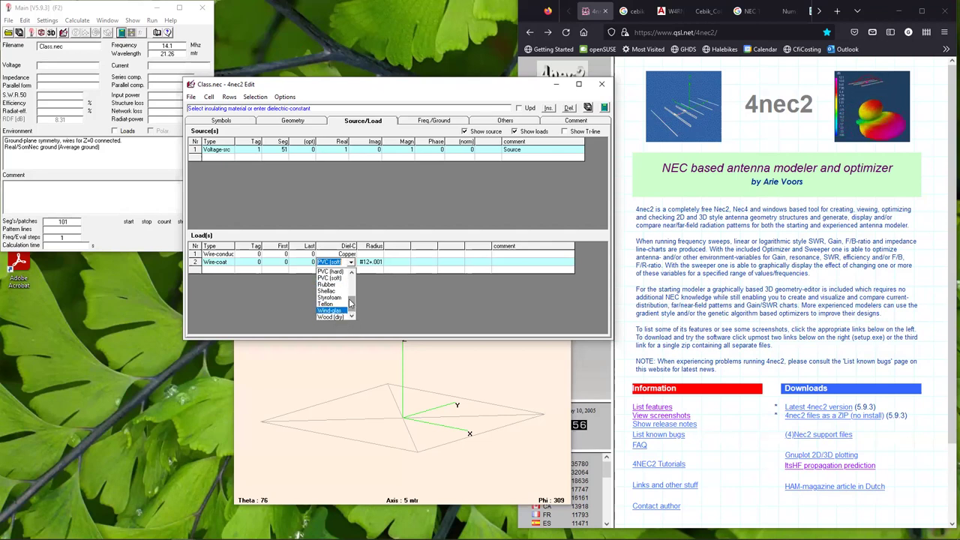
left_click_drag(352, 303, 352, 291)
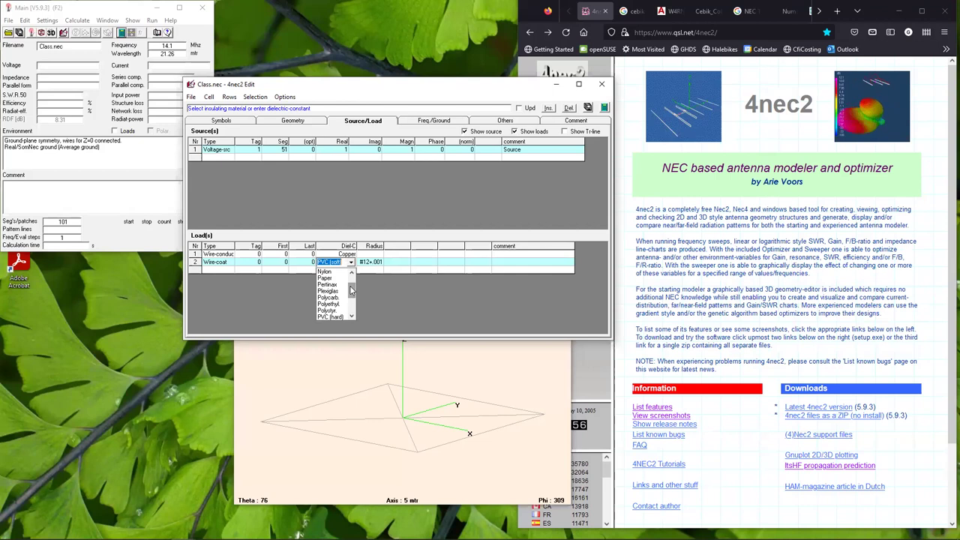
left_click_drag(352, 293, 352, 285)
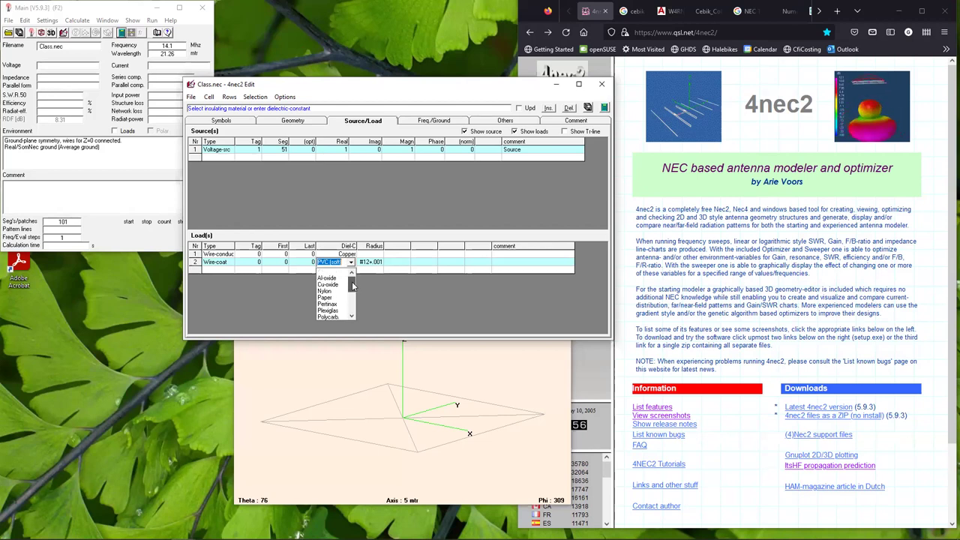
left_click_drag(351, 281, 352, 293)
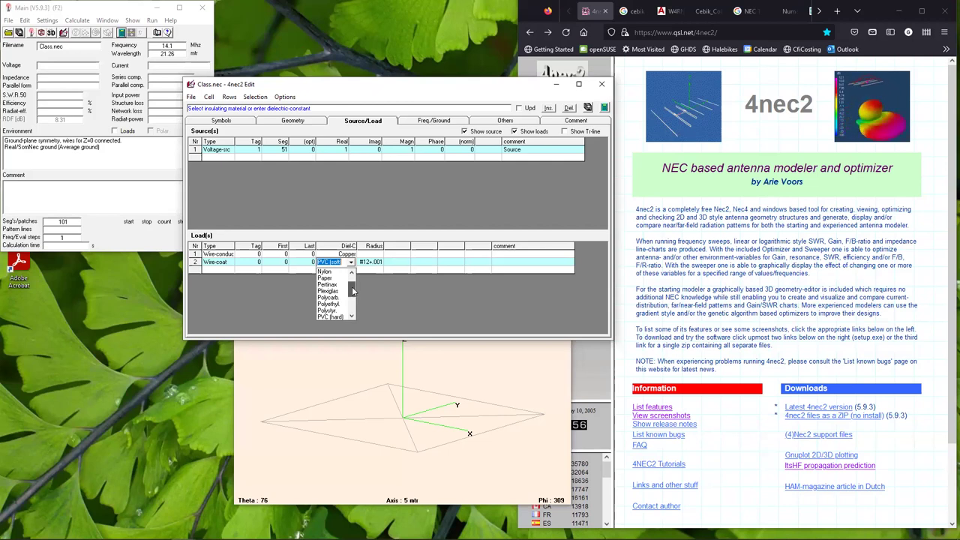
left_click_drag(351, 291, 351, 276)
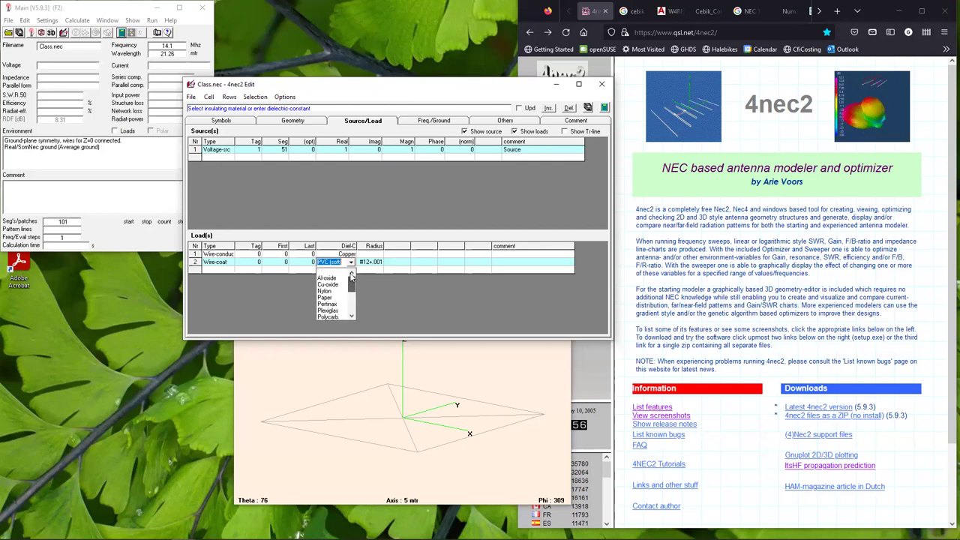
left_click(364, 293)
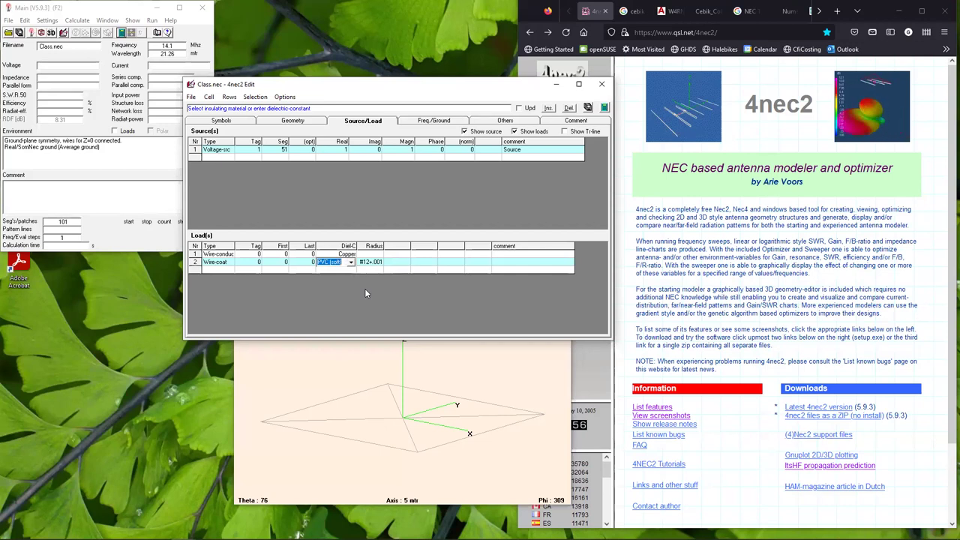
key("Down")
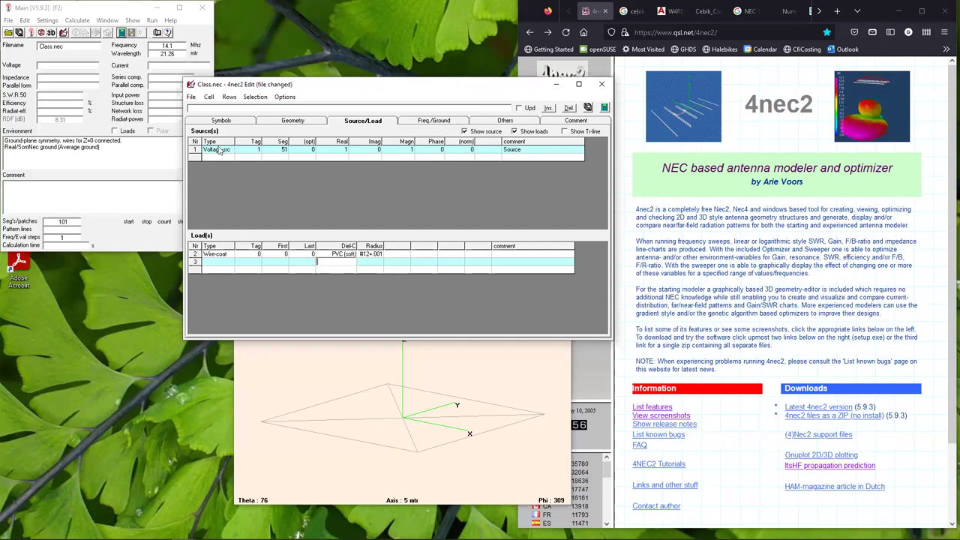
Step: Review the model's symbols, geometry and source/load data, ending with the frequency and ground settings
left_click(220, 122)
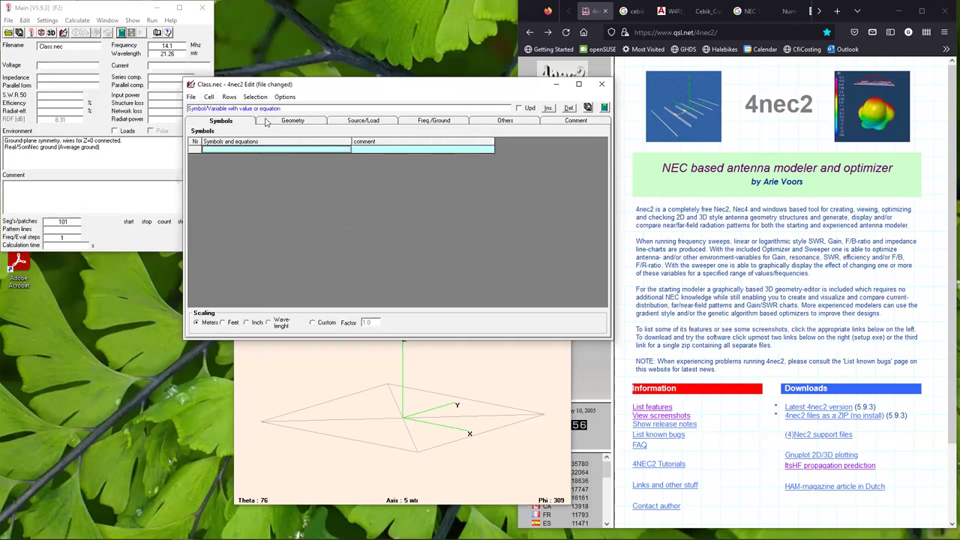
left_click(286, 124)
left_click(232, 122)
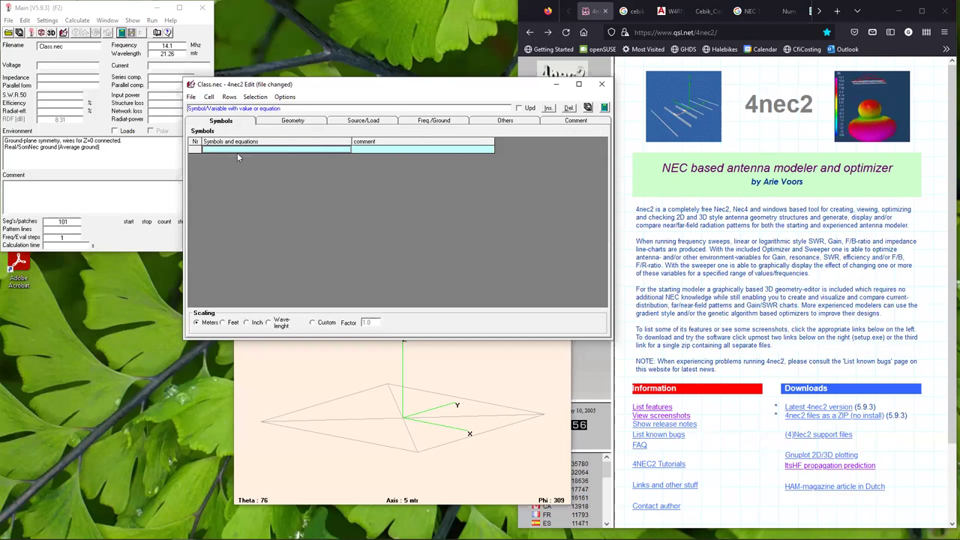
left_click(299, 123)
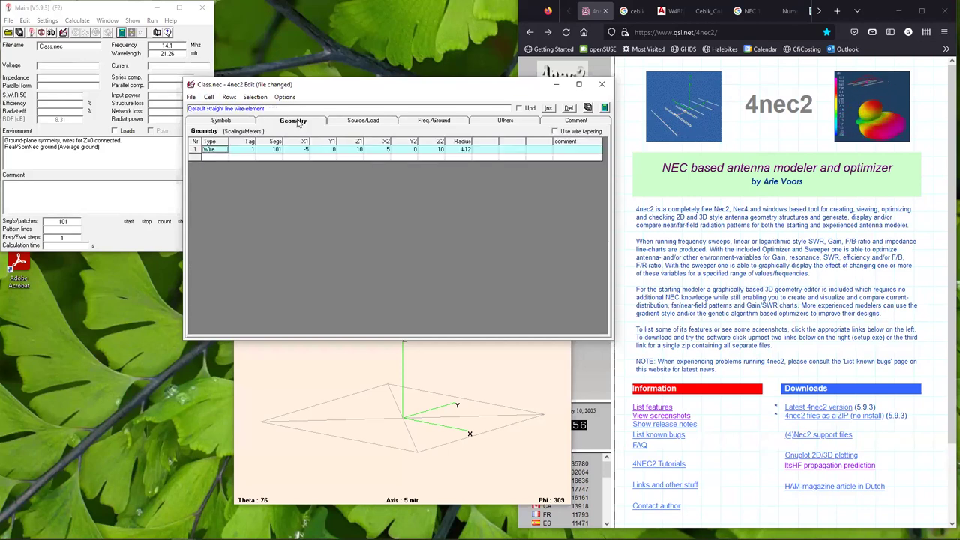
left_click(377, 123)
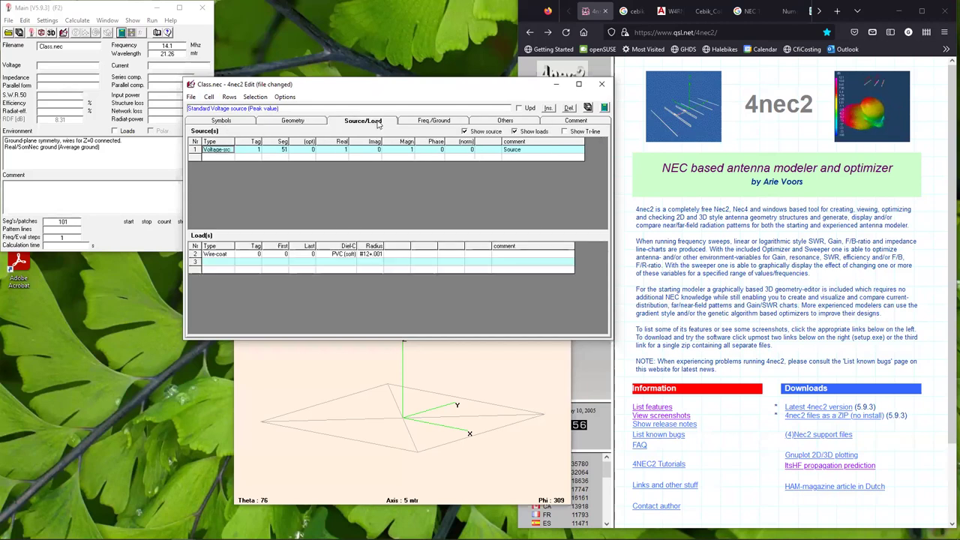
left_click(439, 123)
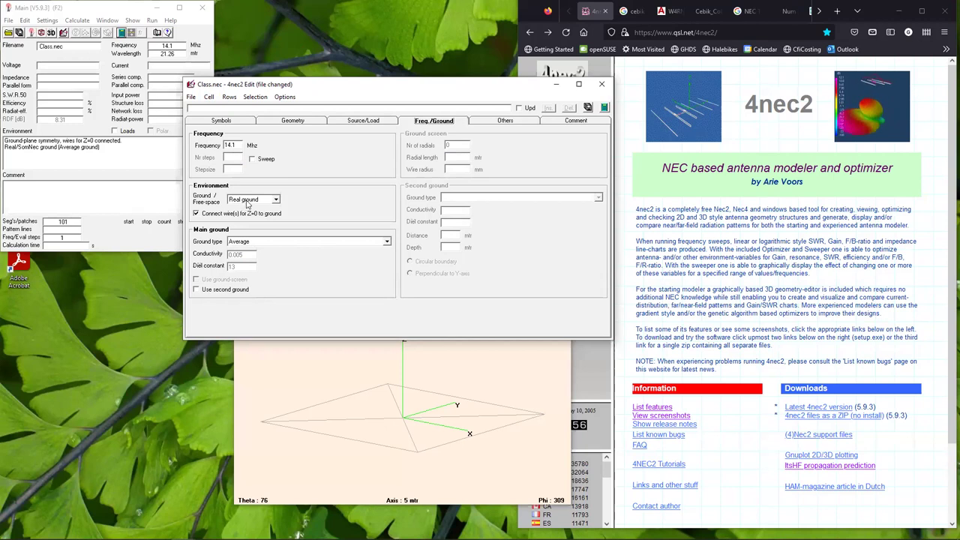
Step: Look over the available ground environment options and the antenna's wire geometry table
left_click(276, 199)
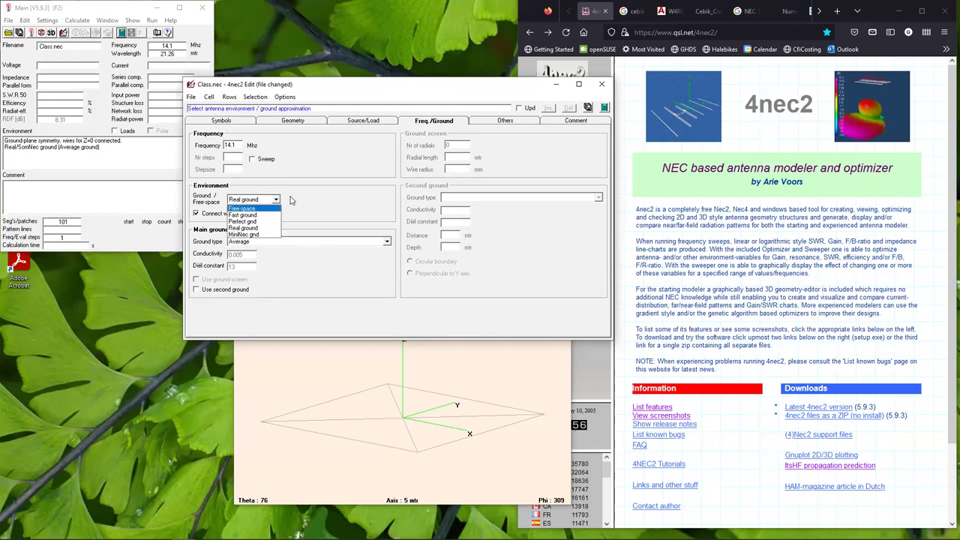
left_click(312, 197)
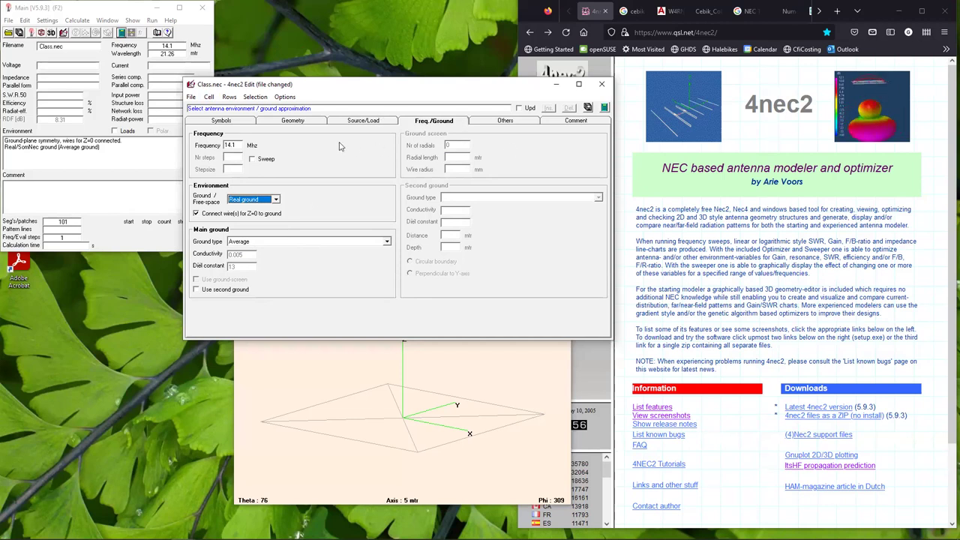
left_click(281, 122)
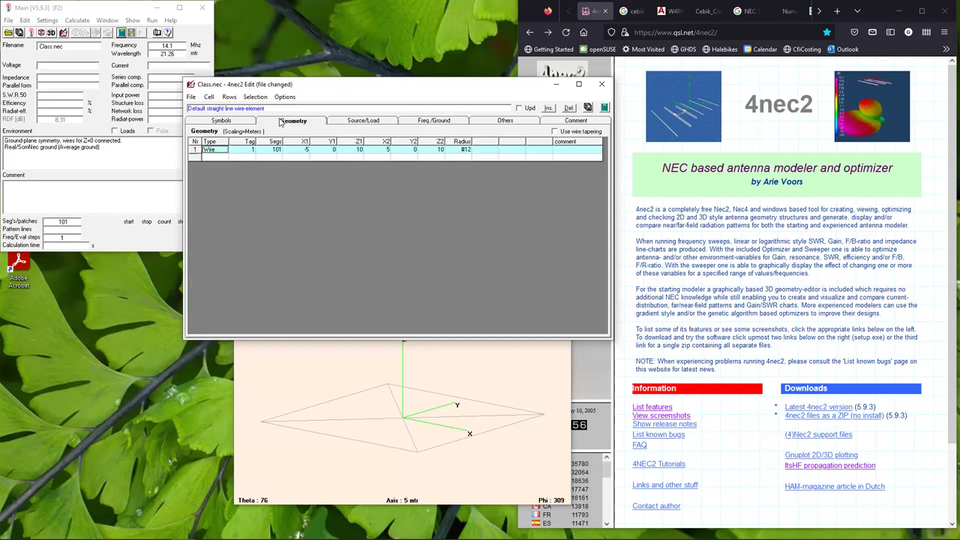
Step: Define the first symbol in the symbols table as Frequency=14.1
left_click(230, 119)
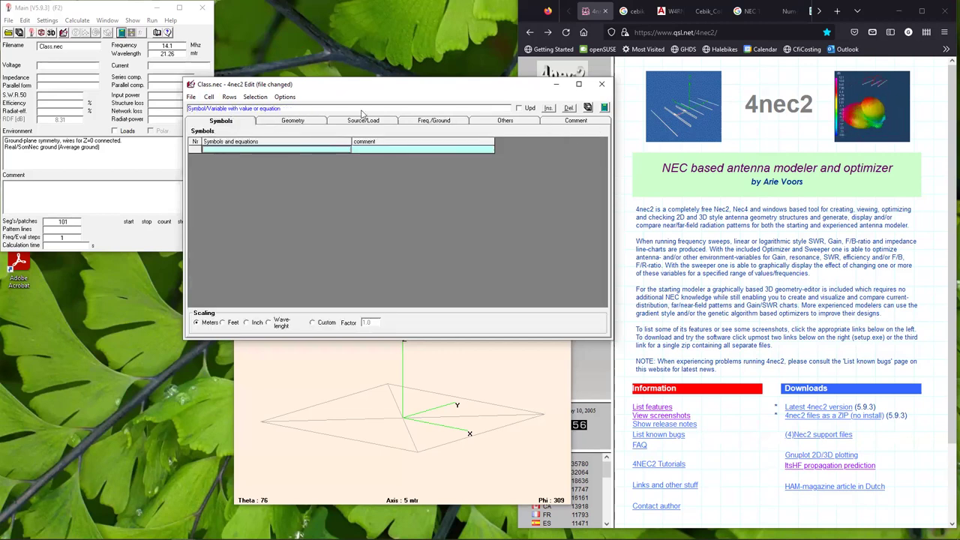
left_click(250, 148)
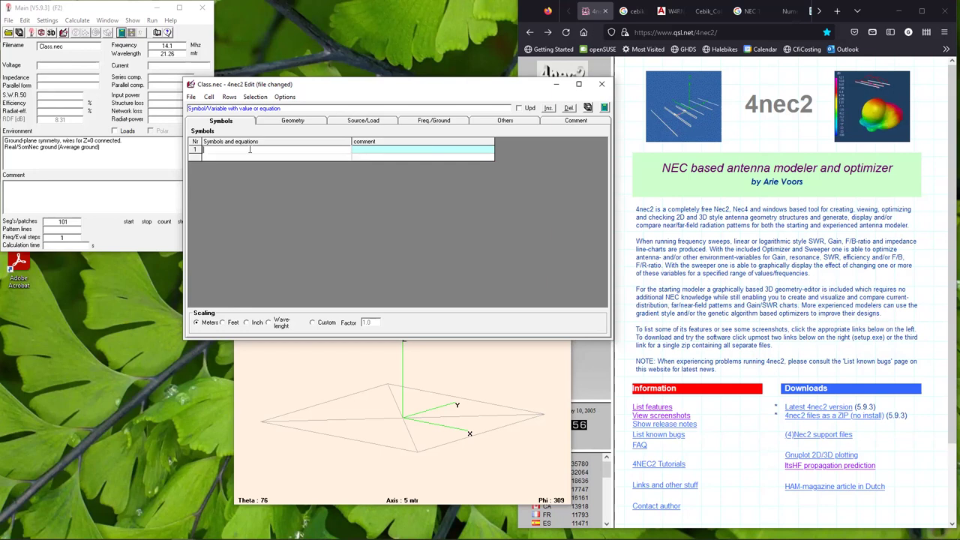
type("Frequency")
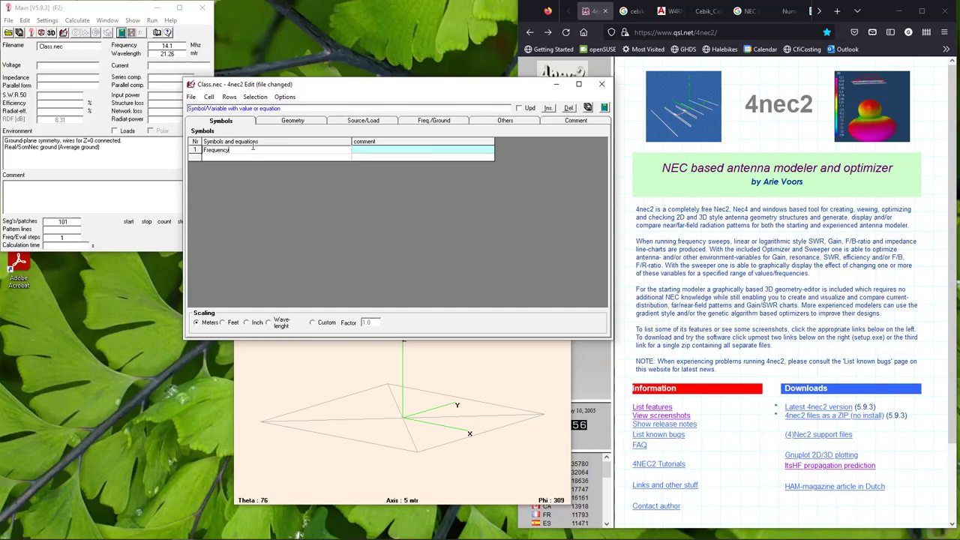
type("=14.1")
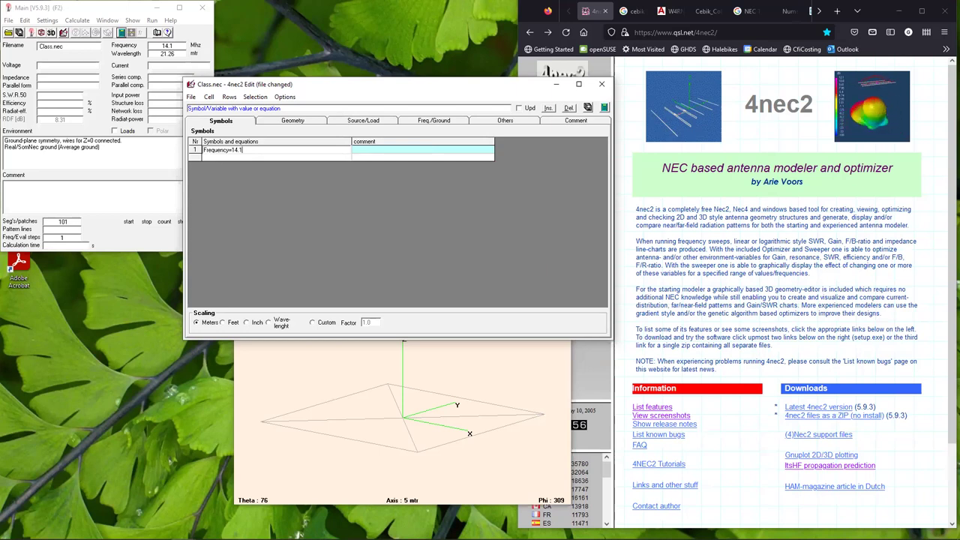
key("Return")
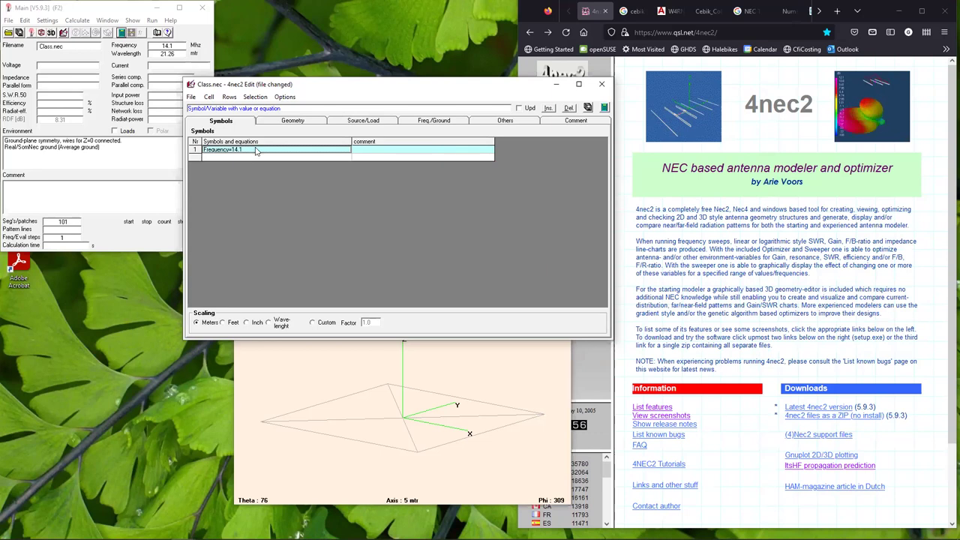
Step: Add a second symbol below Frequency with the equation Wavelength=Frequency/299/792458
key("Tab")
key("Tab")
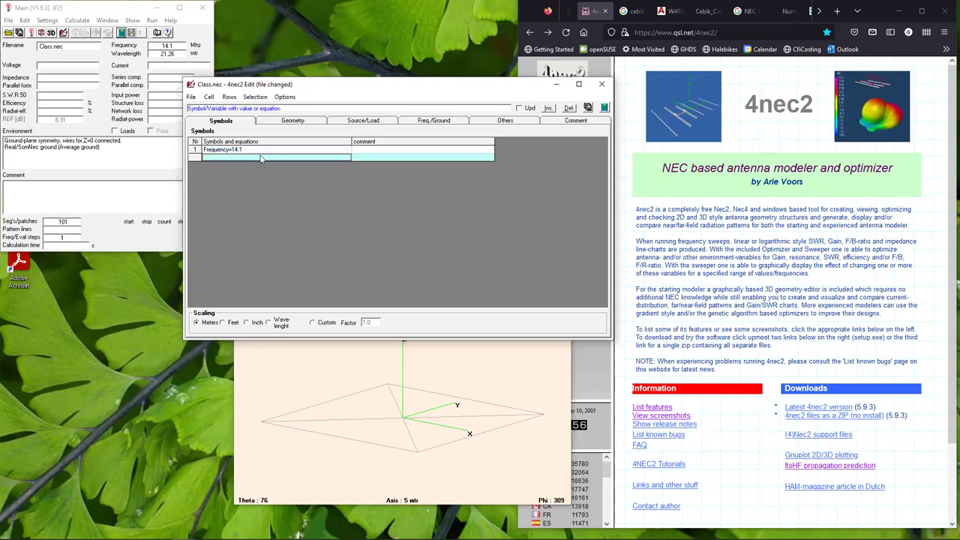
scroll(261, 158, "down", 1)
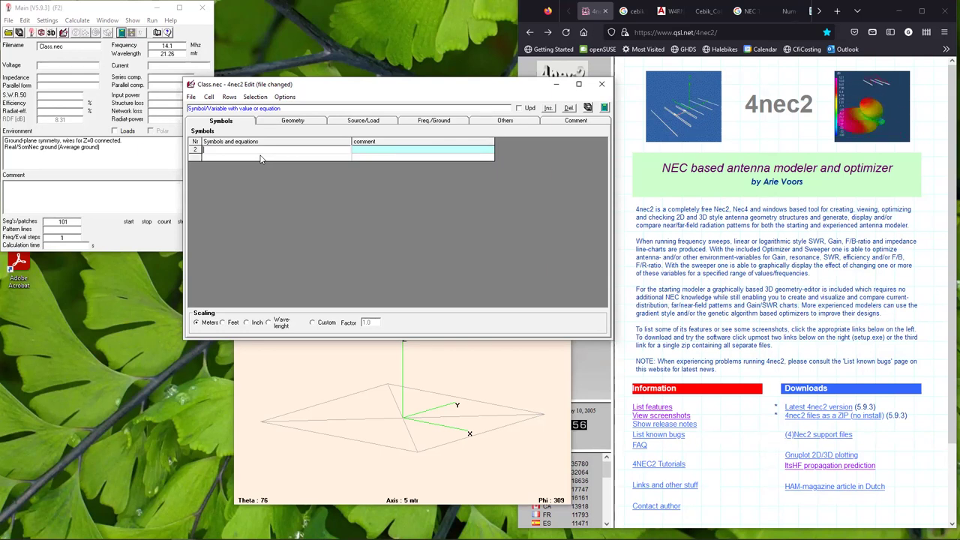
type("Wavelength")
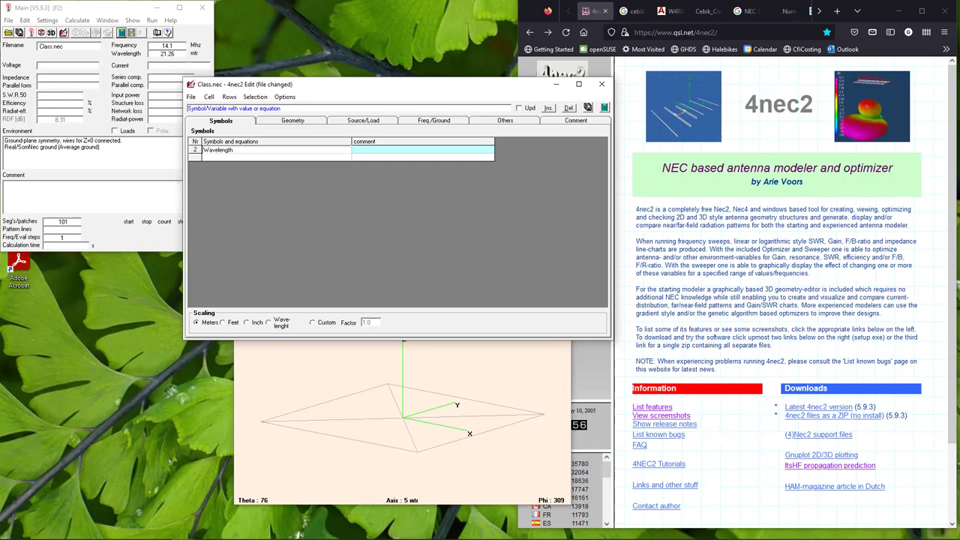
type("=Fr")
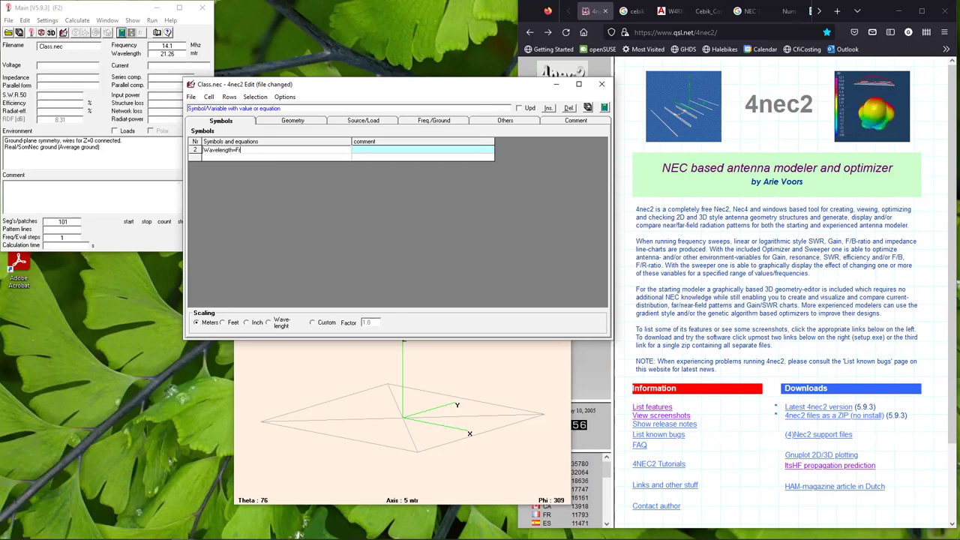
type("equenc")
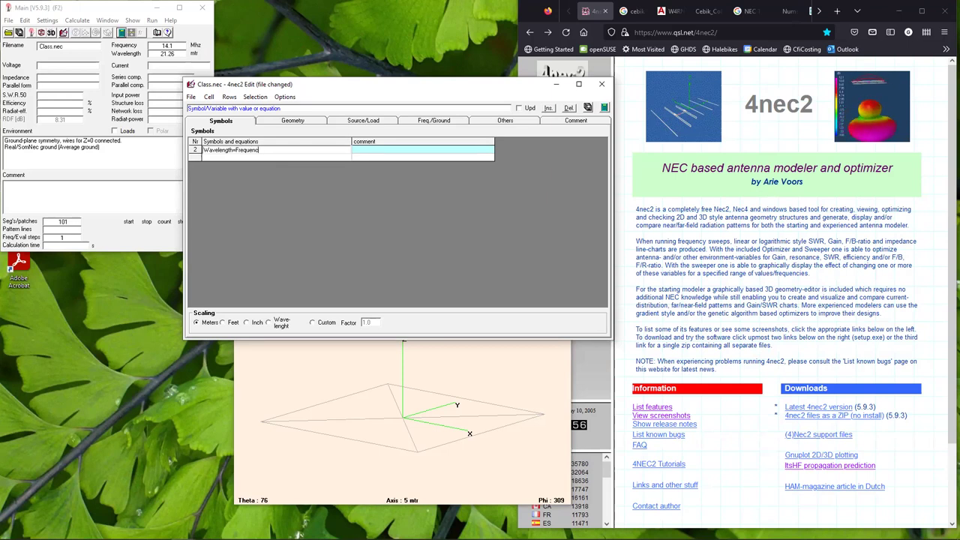
type("y/2")
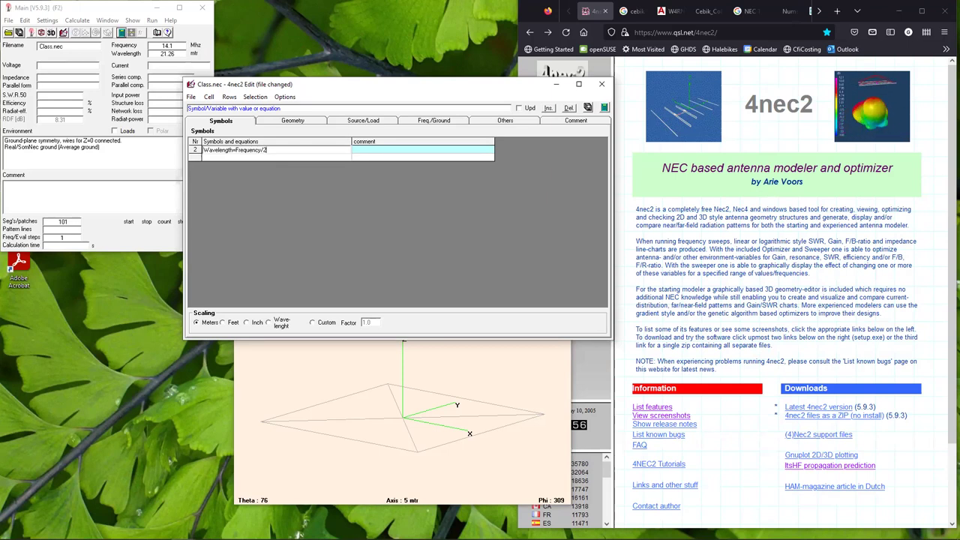
type("99")
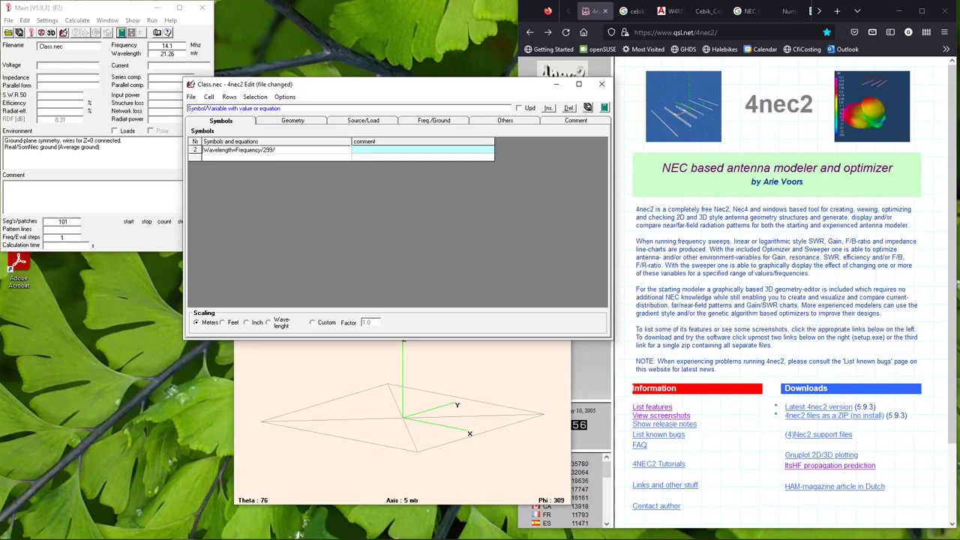
type("/792458")
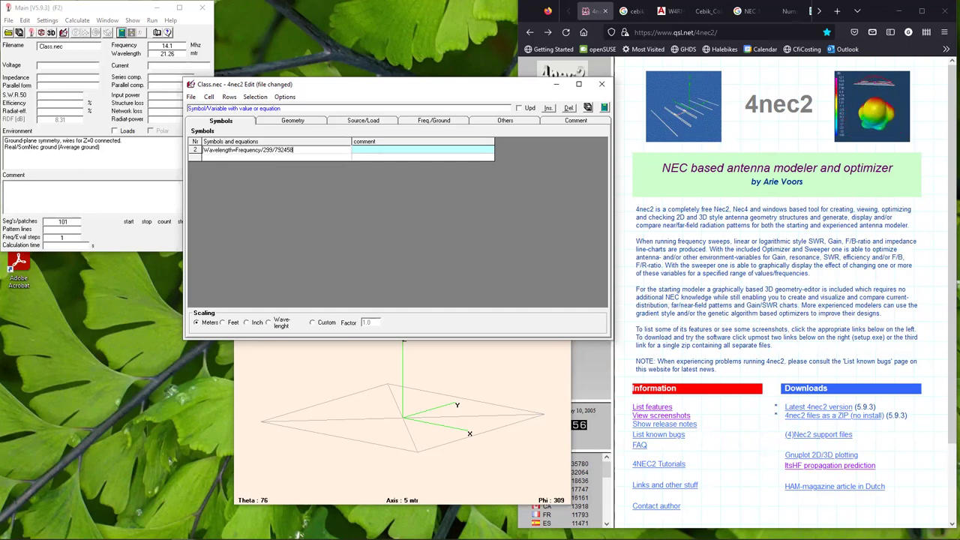
Step: Correct the second symbol's equation to Wavelength=299.792458/Frequency
key("BackSpace")
key("BackSpace")
key("BackSpace")
key("BackSpace")
key("BackSpace")
key("BackSpace")
key("BackSpace")
key("BackSpace")
key("BackSpace")
key("BackSpace")
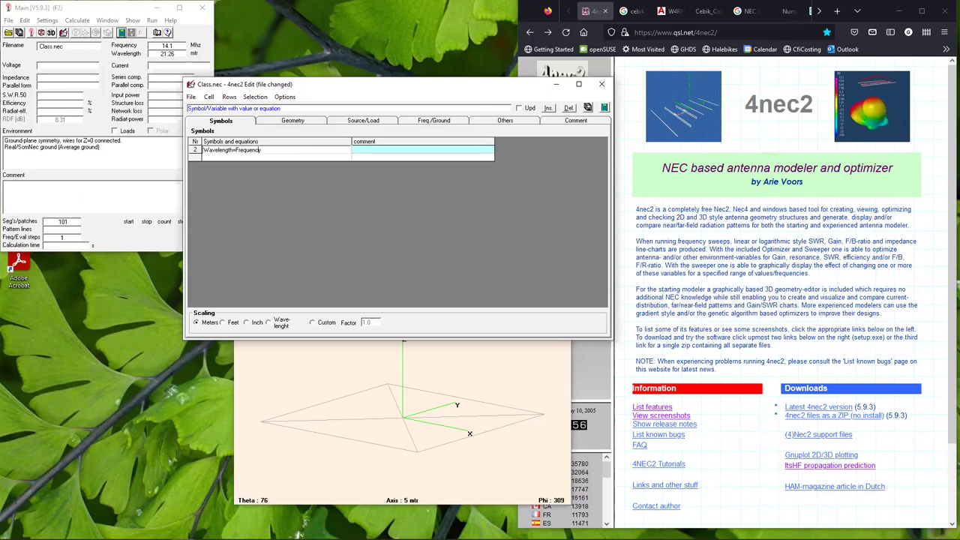
type("30")
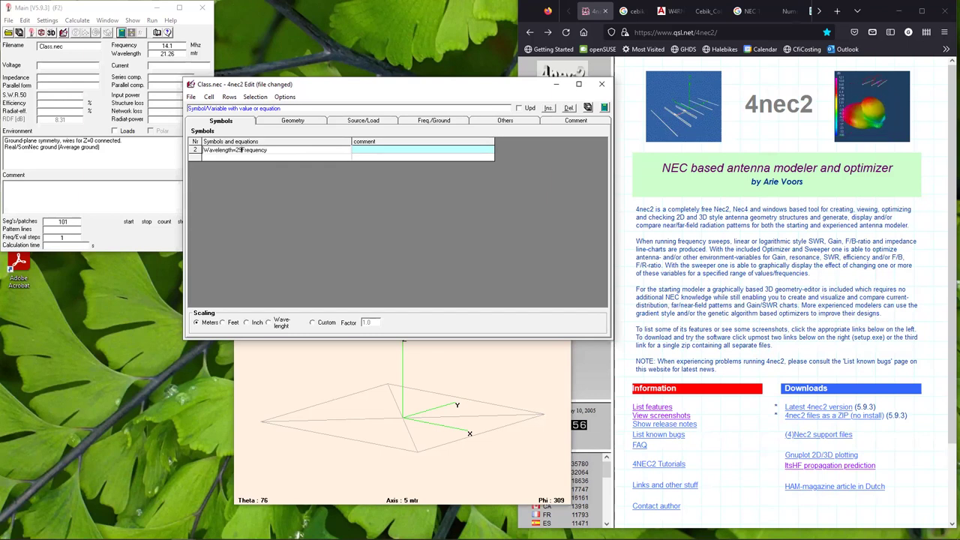
type("99")
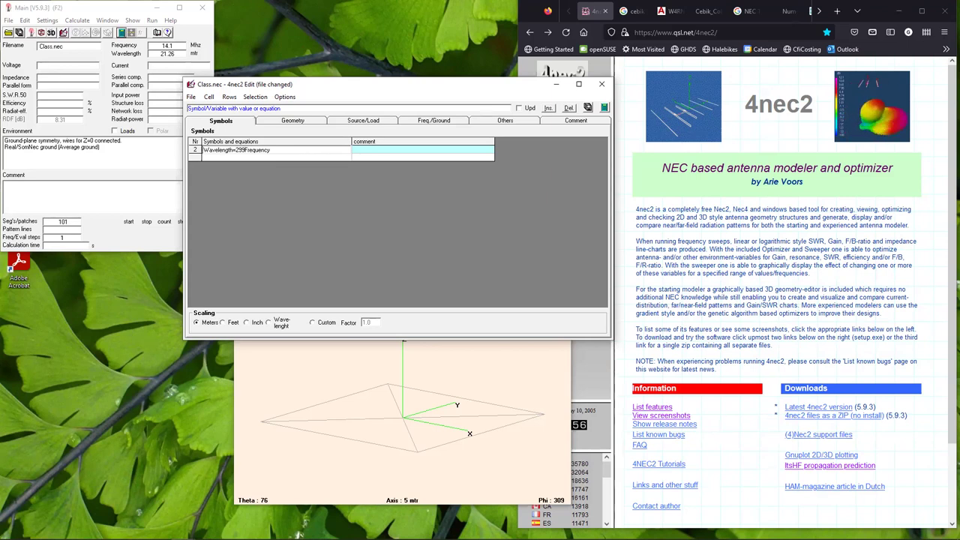
type(".7")
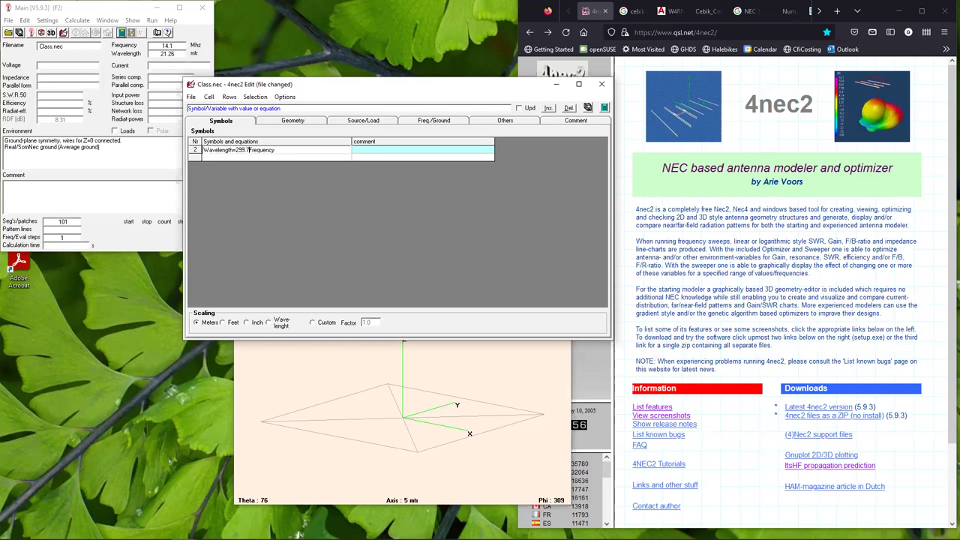
type("92")
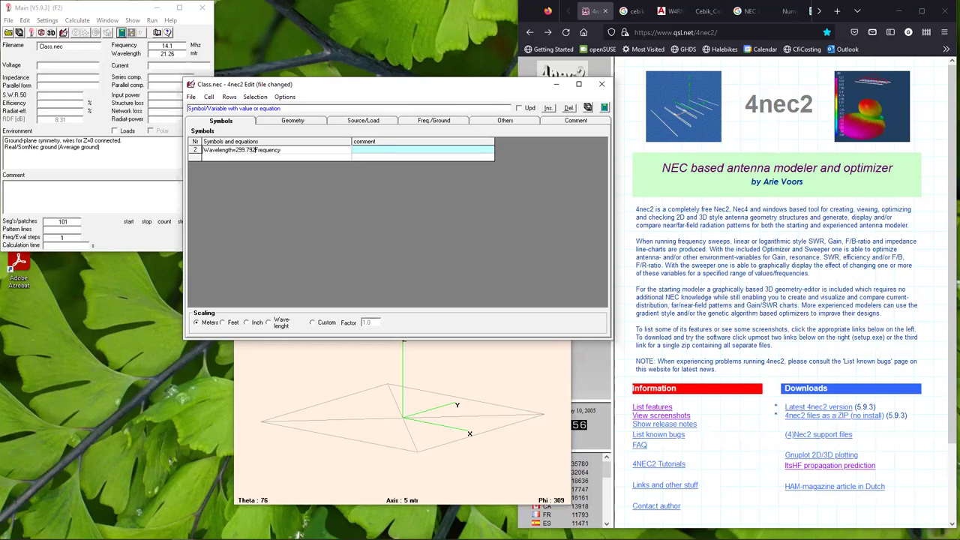
type("458/")
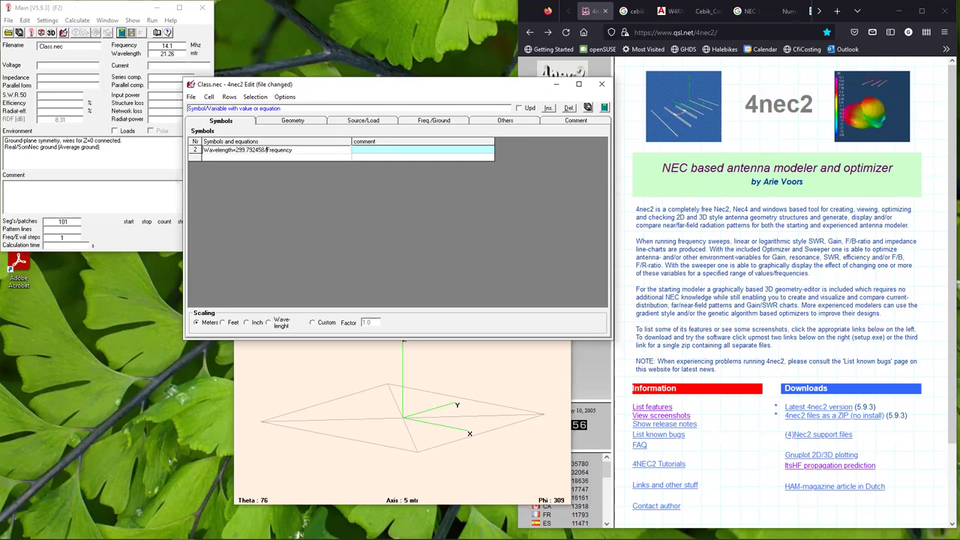
key("Return")
key("Up")
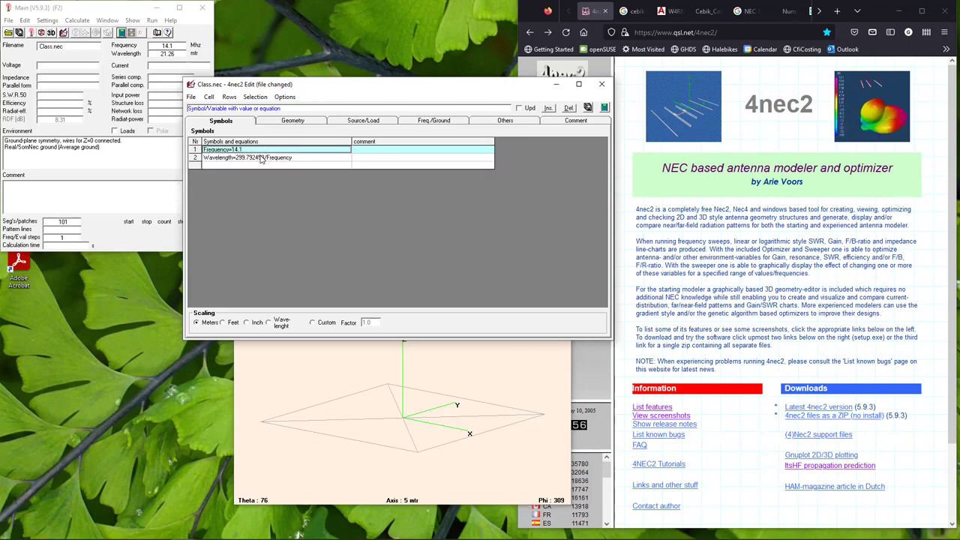
Step: Add the comment "Wavelength in free space" to the Wavelength symbol
left_click(261, 158)
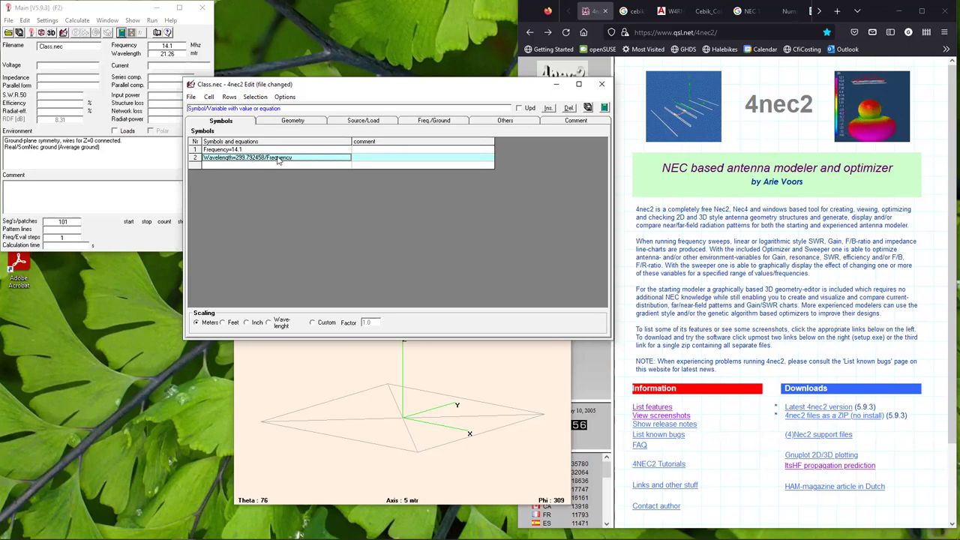
left_click(372, 157)
type("Wavelength in f")
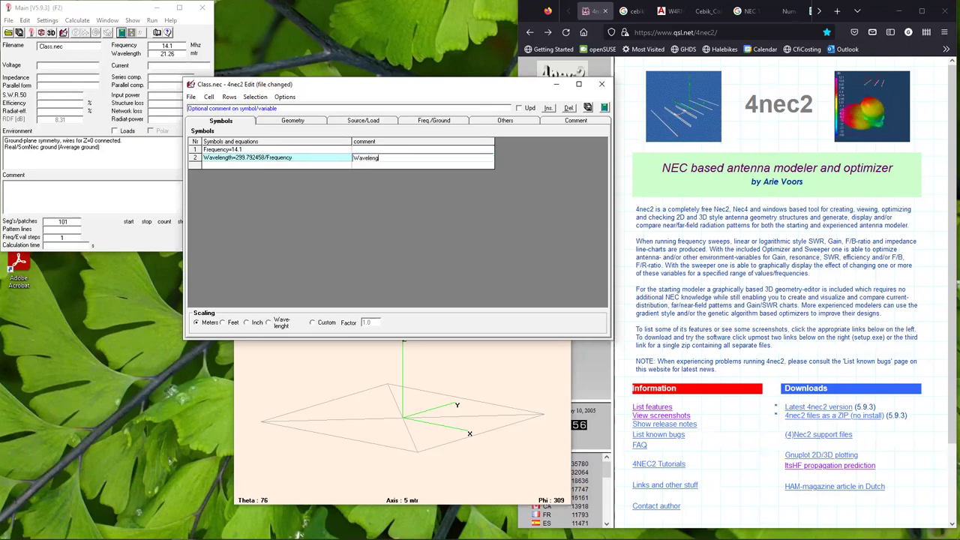
type("ree space")
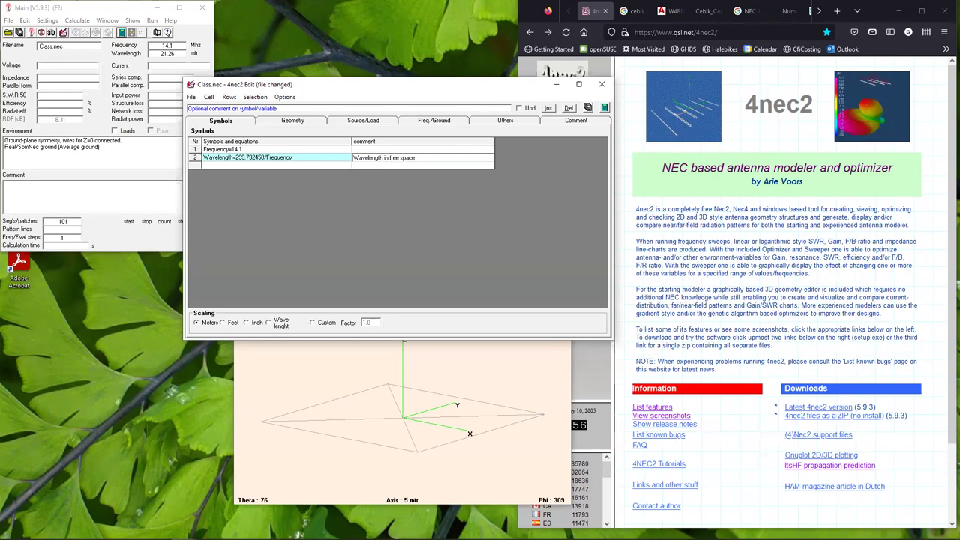
key("Return")
Step: Add a third symbol VF=0.95 with the comment "Velocity factor"
key("Tab")
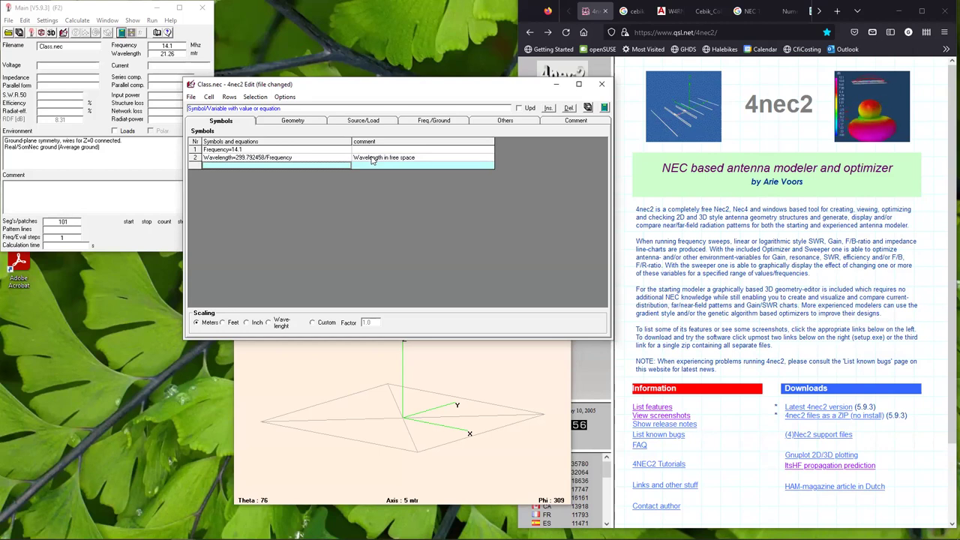
type("V")
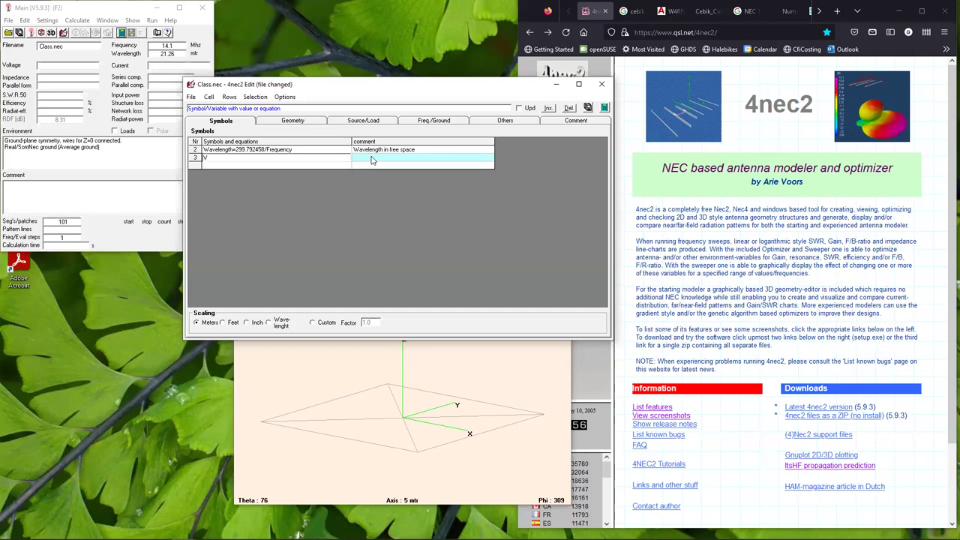
type("F=")
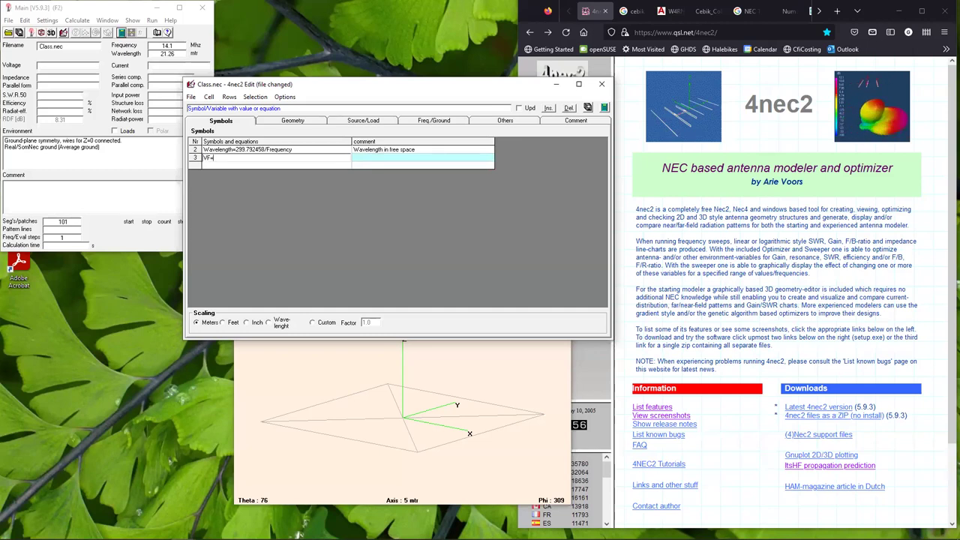
type("0")
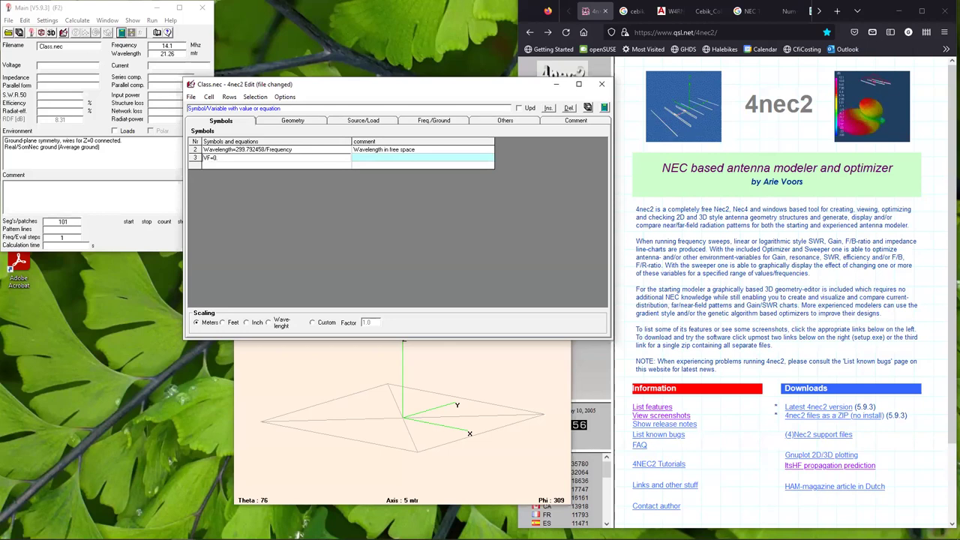
type(".95")
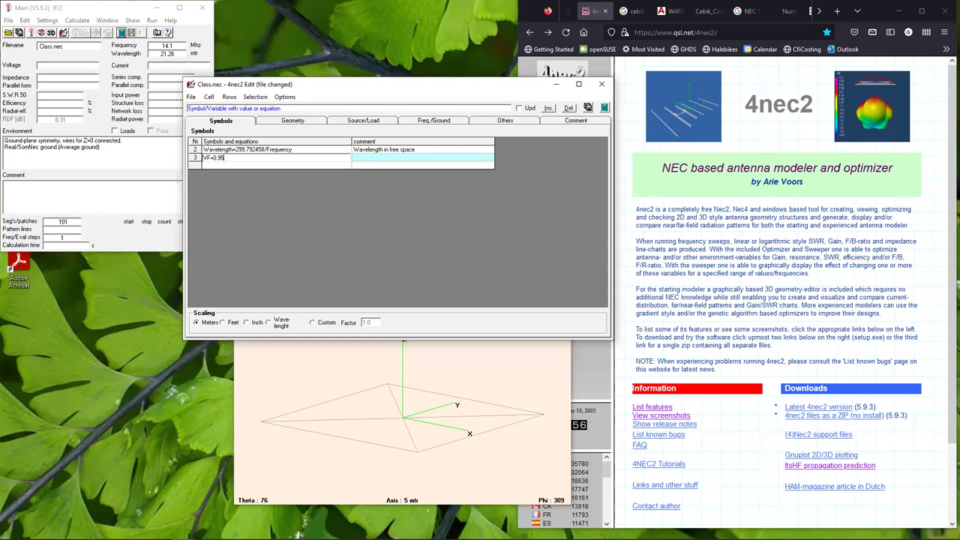
left_click(371, 160)
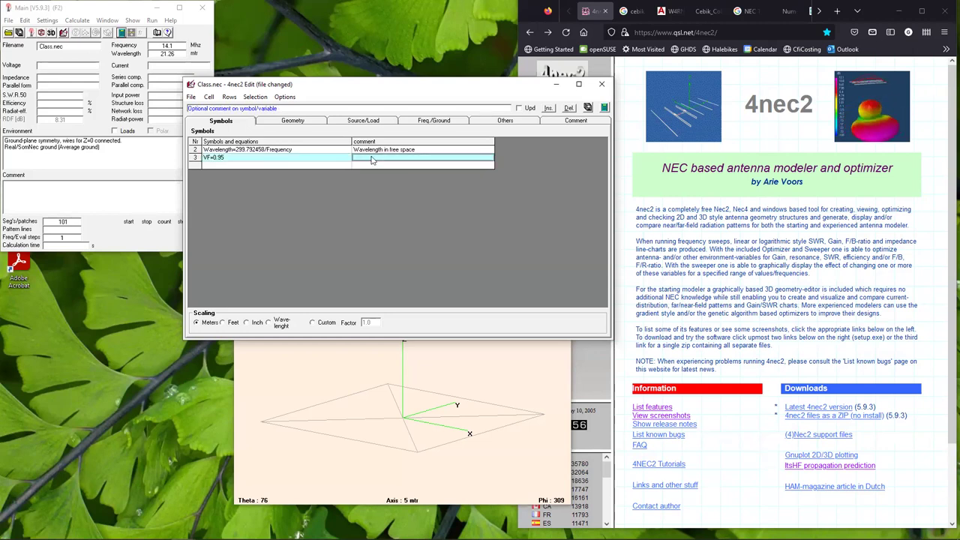
type("Velocity factor")
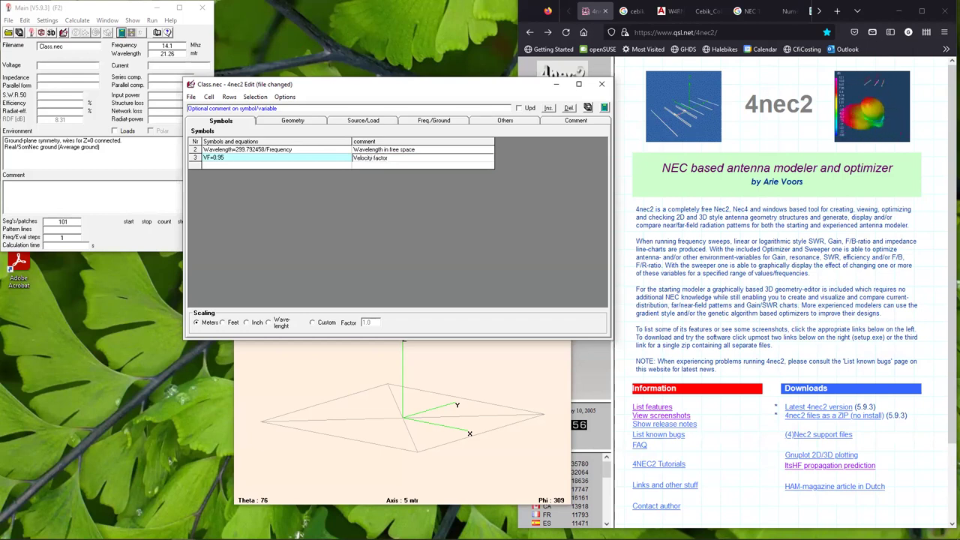
key("Return")
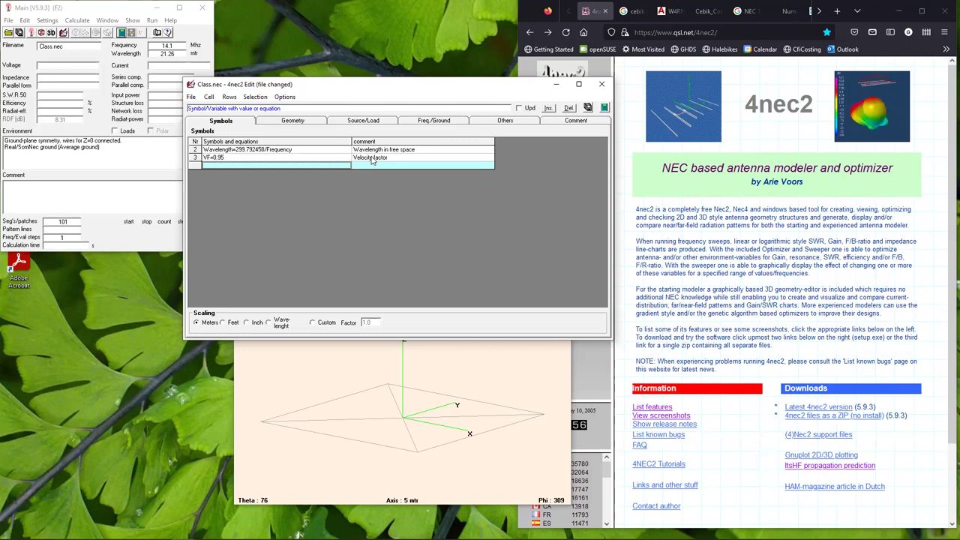
Step: Enter WireWavelength as the name of a fourth symbol below VF
type("W")
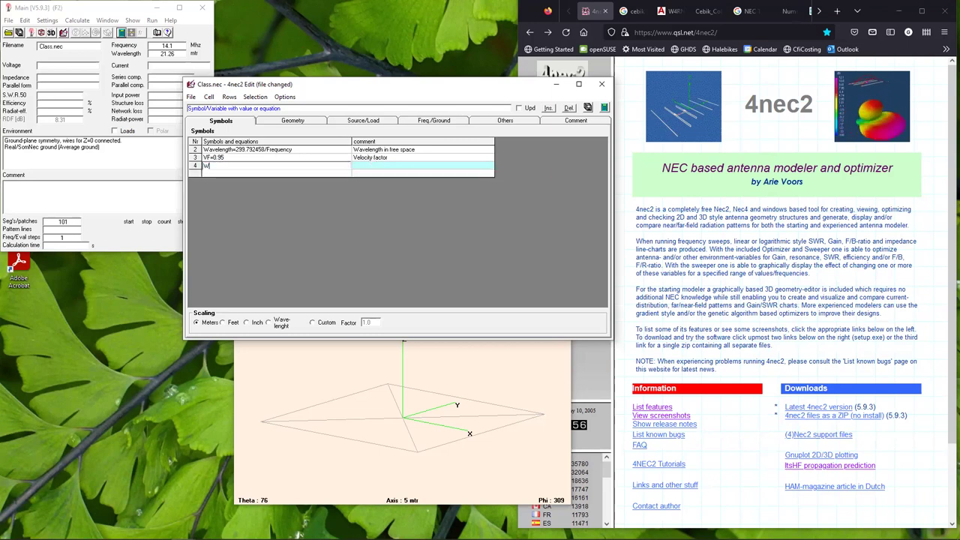
type("ireWave")
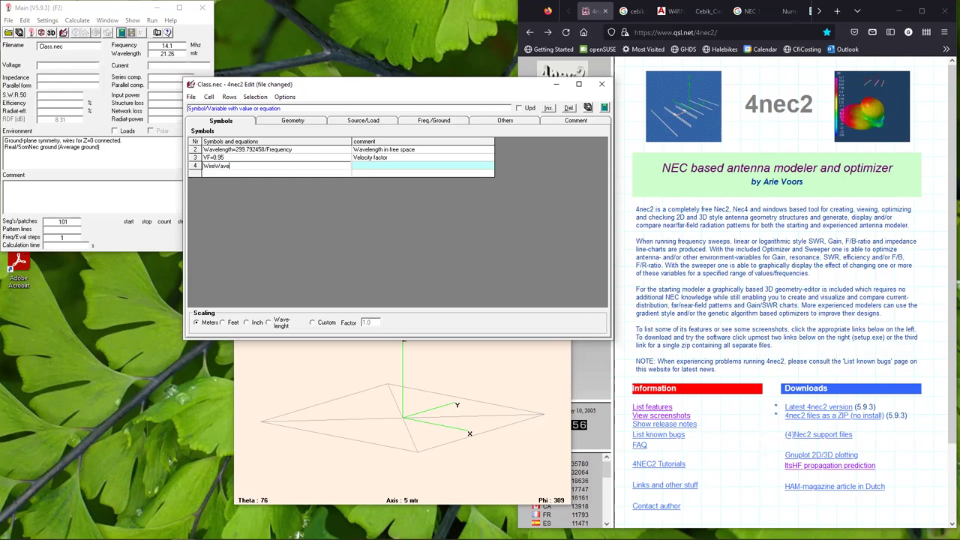
type("lenght")
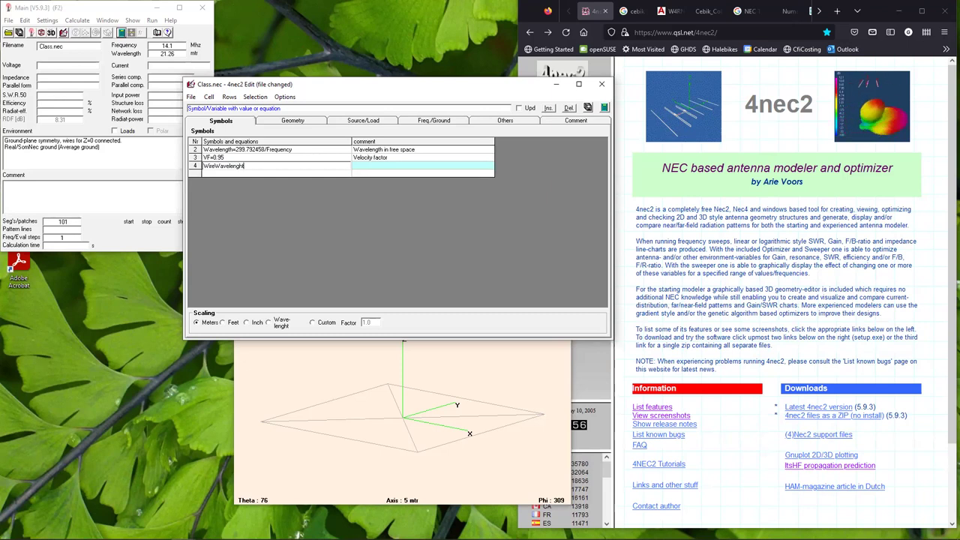
key("BackSpace")
key("BackSpace")
key("BackSpace")
type("gth")
key("Tab")
key("Tab")
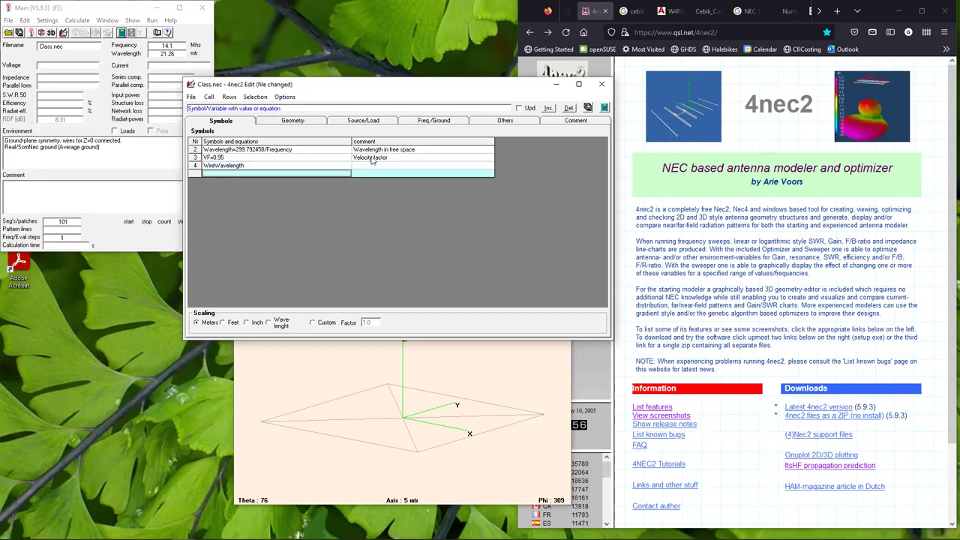
Step: Complete the fourth symbol's equation as WireWavelength=Wavelength*VF
key("Up")
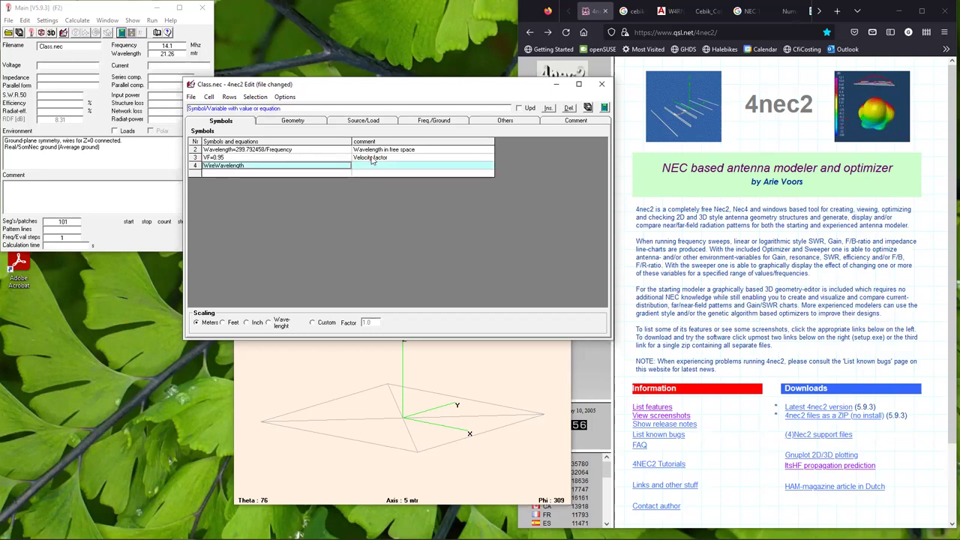
left_click(246, 166)
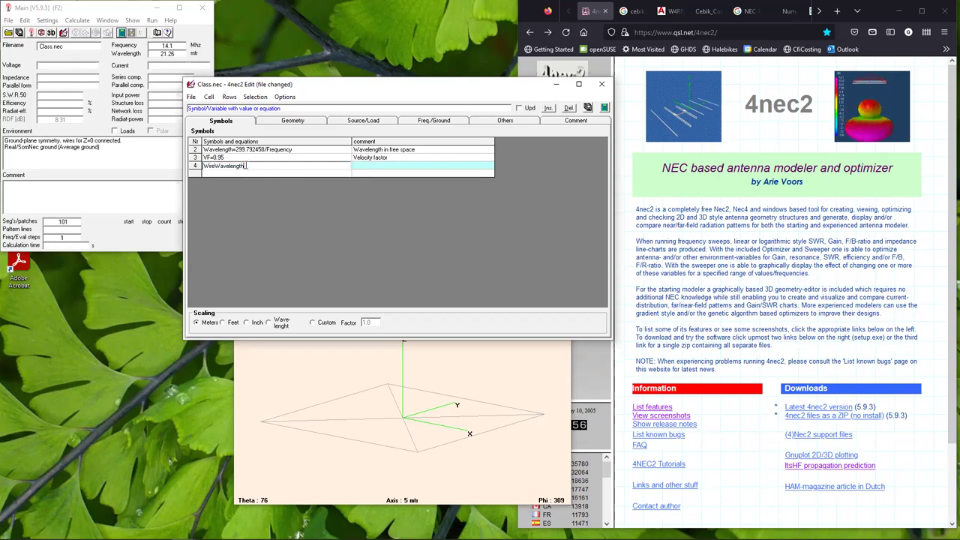
type("=")
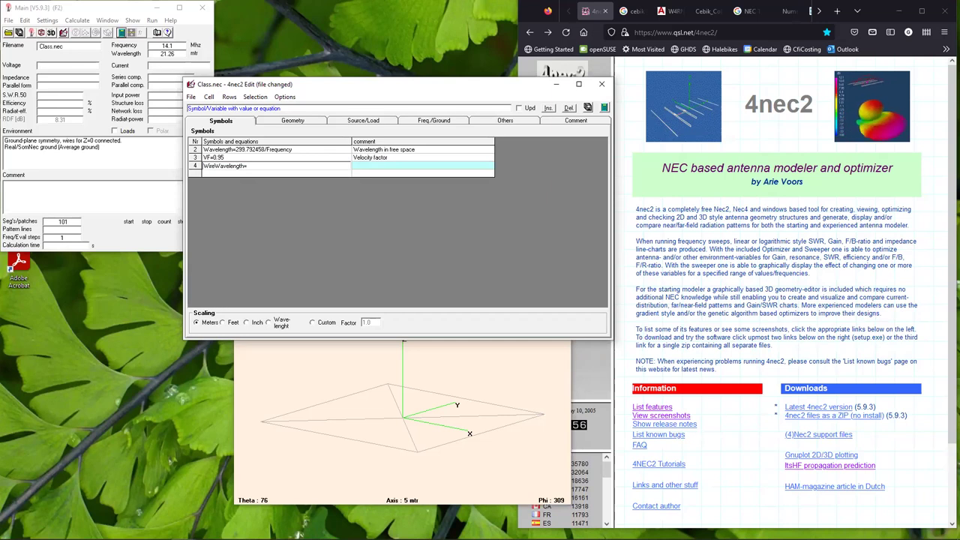
type("Waveleng")
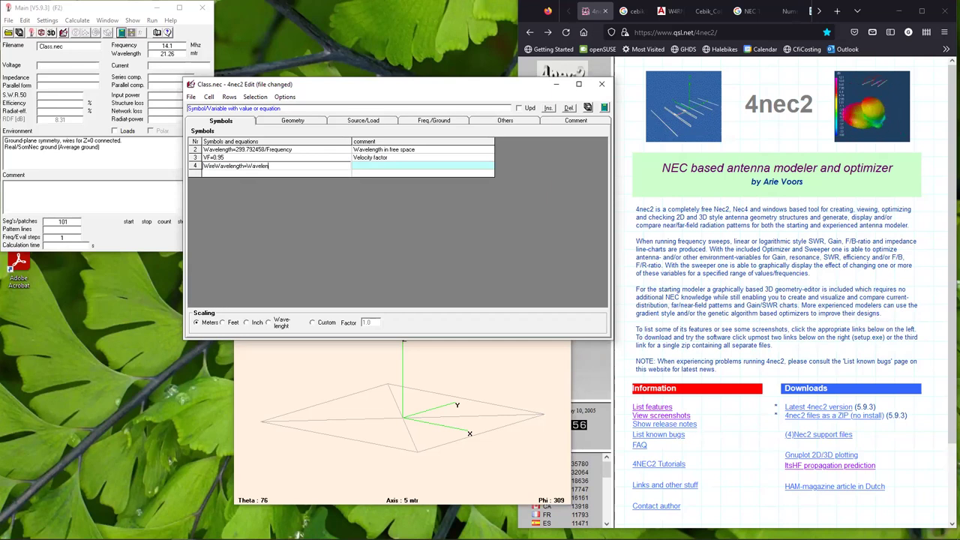
type("th")
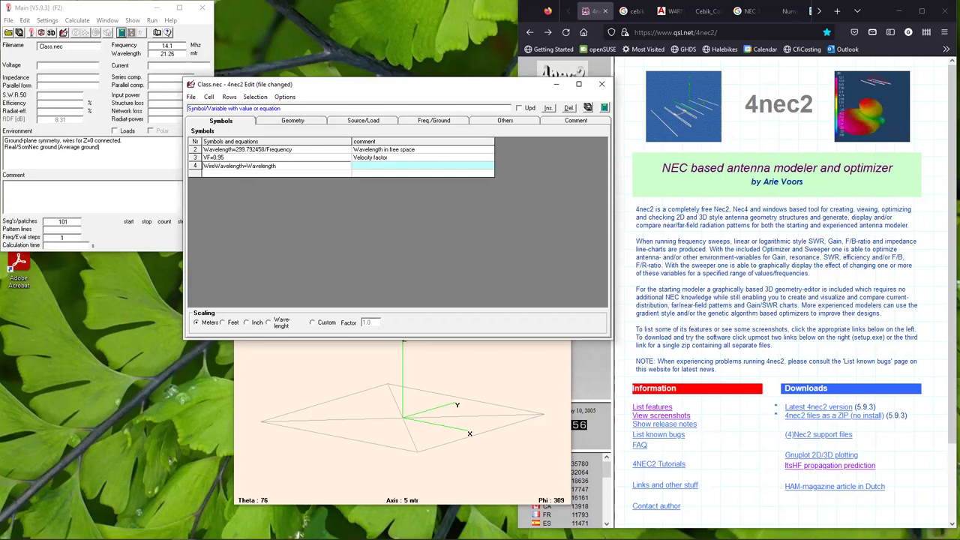
type("*VF")
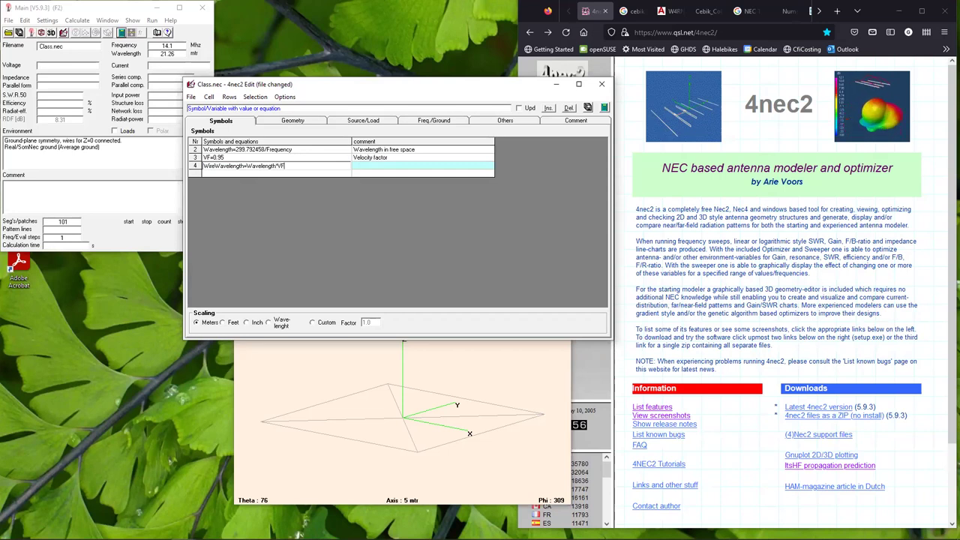
Step: Add the comment "Wavelength in wire" to the WireWavelength symbol and save the model
key("Tab")
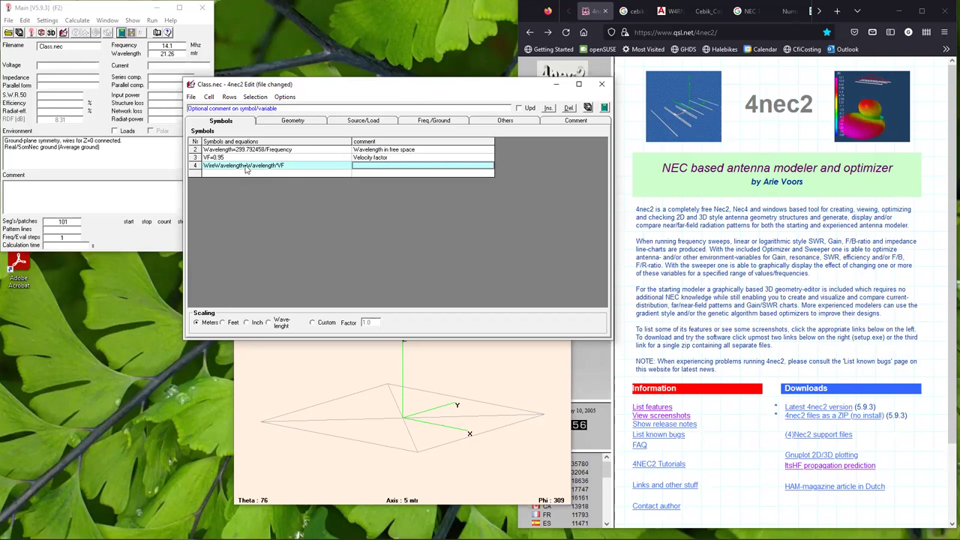
type("Wavelength")
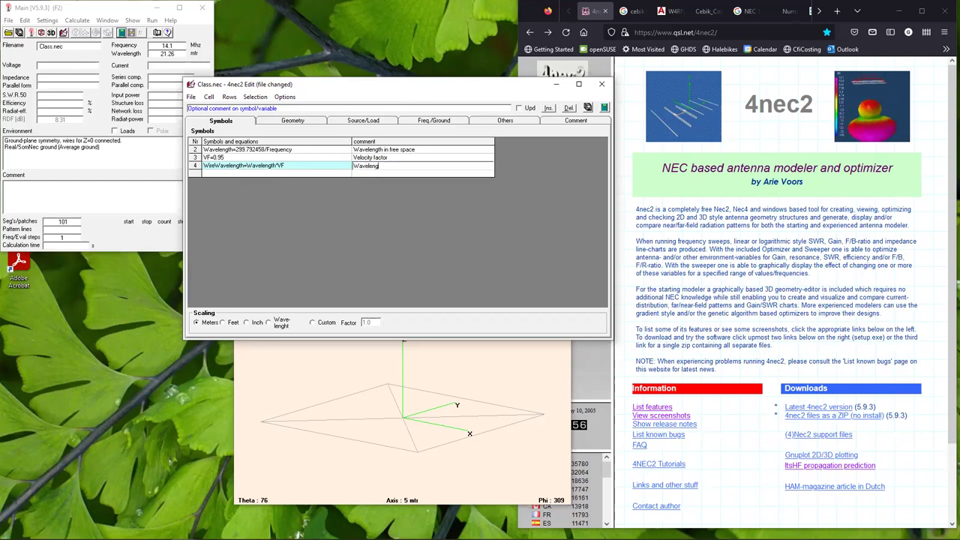
type(" in wire")
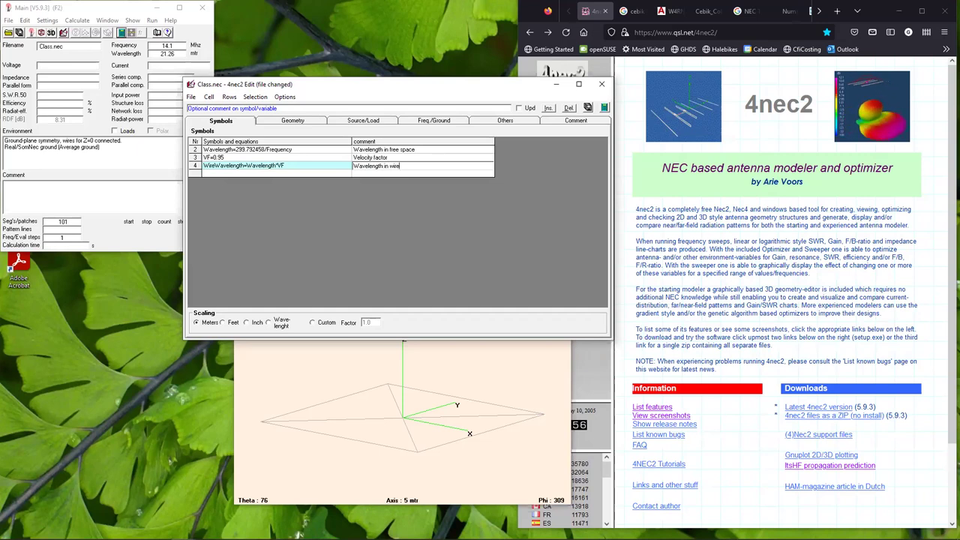
key("Return")
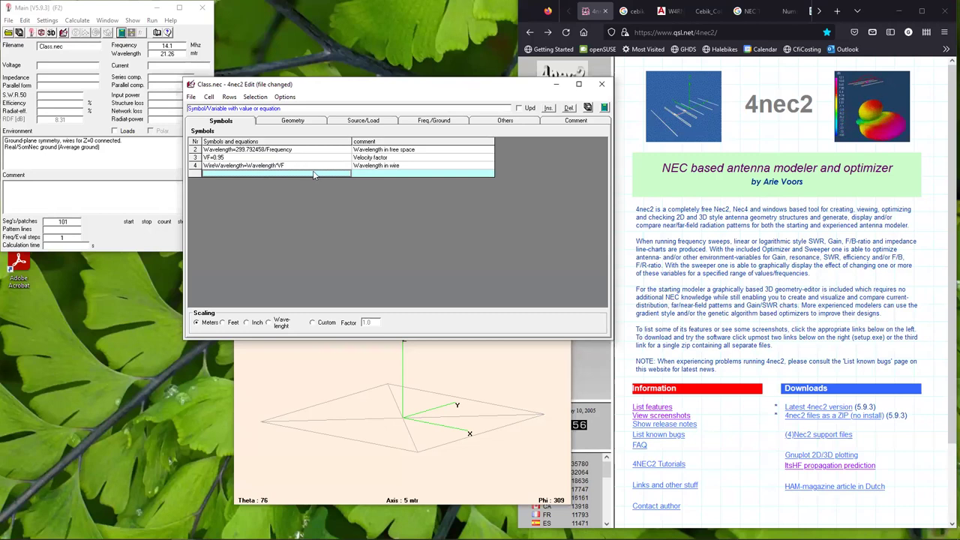
key("ctrl+s")
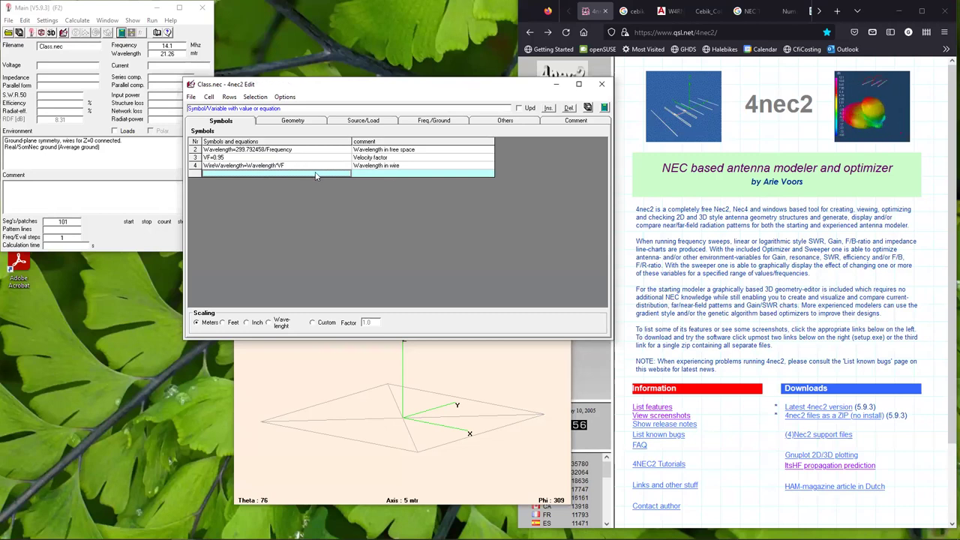
left_click(587, 108)
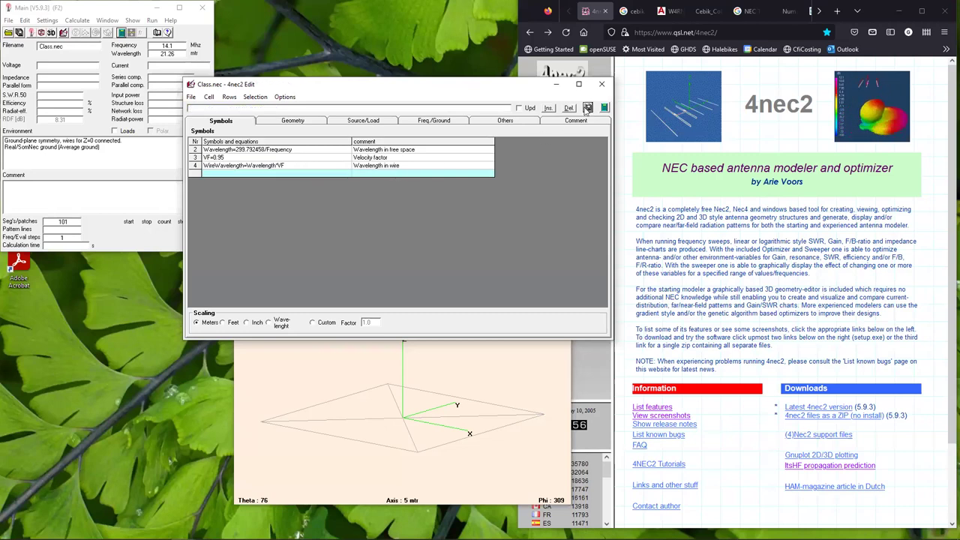
Step: Set the X1 coordinate of the wire in the geometry to -5*VF
left_click(288, 121)
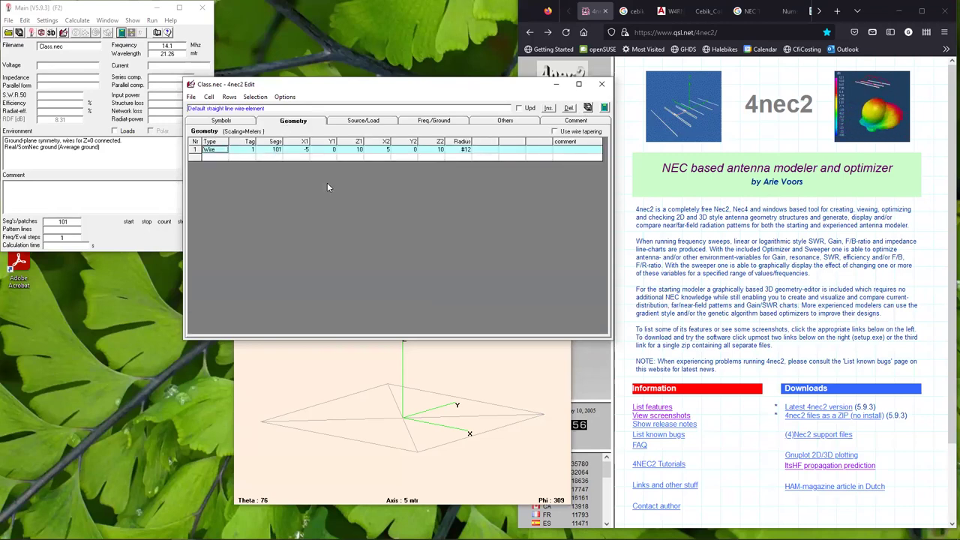
left_click(307, 151)
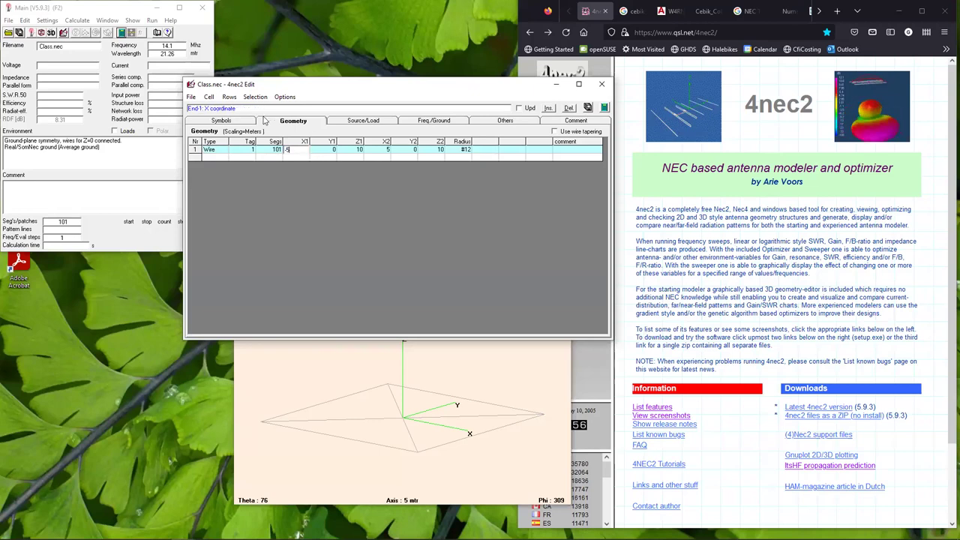
left_click(225, 122)
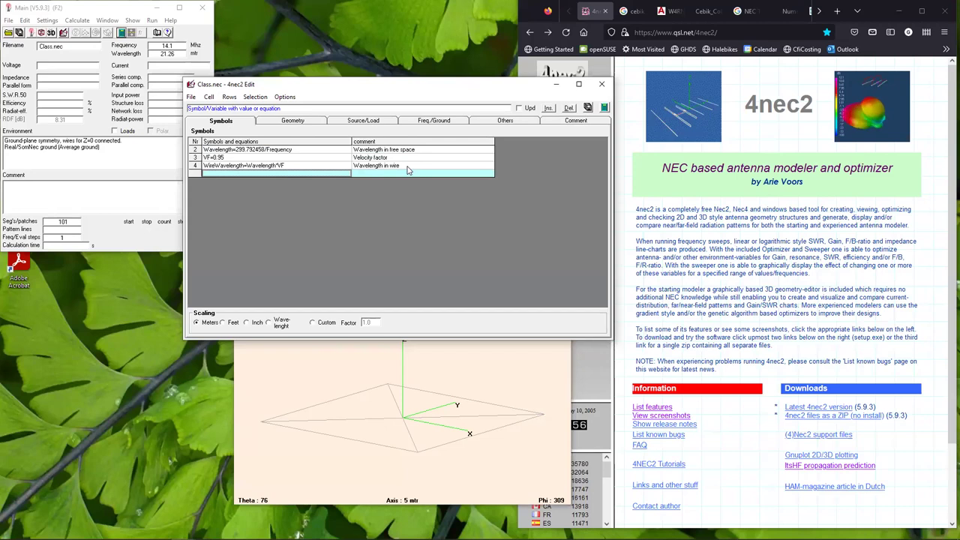
left_click(300, 121)
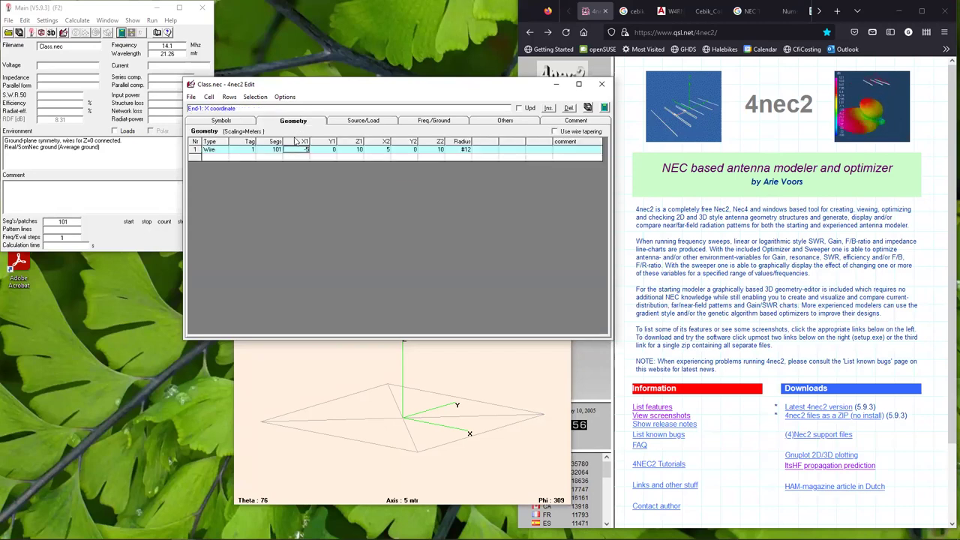
left_click(306, 151)
left_click(307, 151)
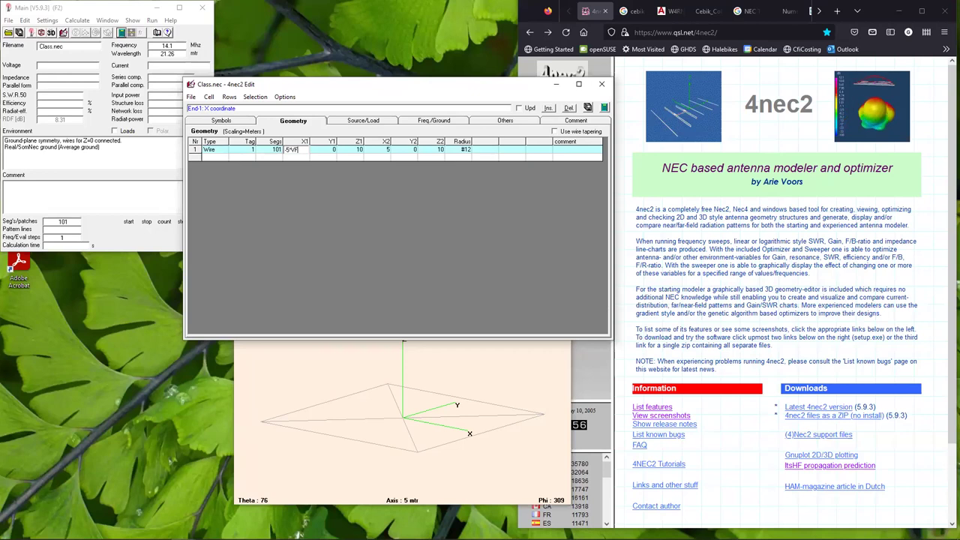
key("Return")
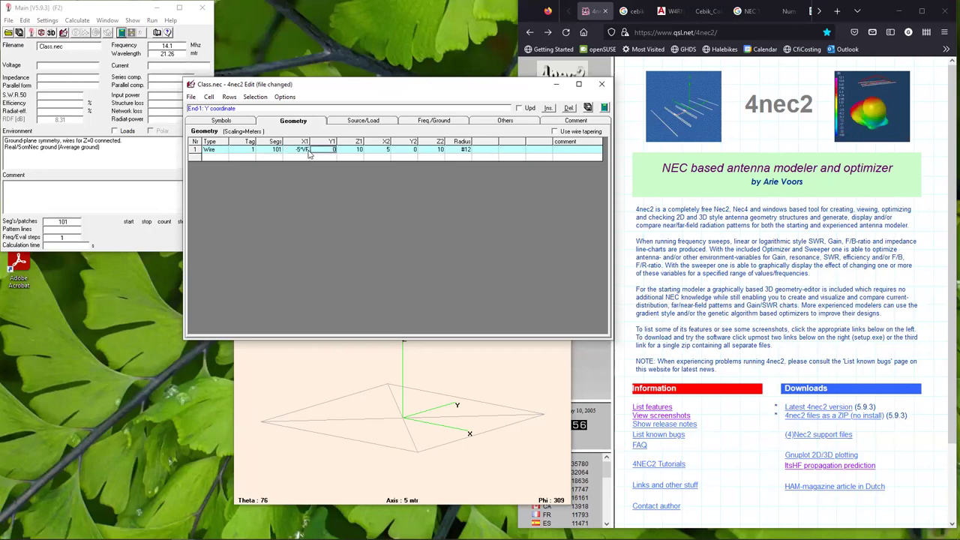
key("Return")
key("Return")
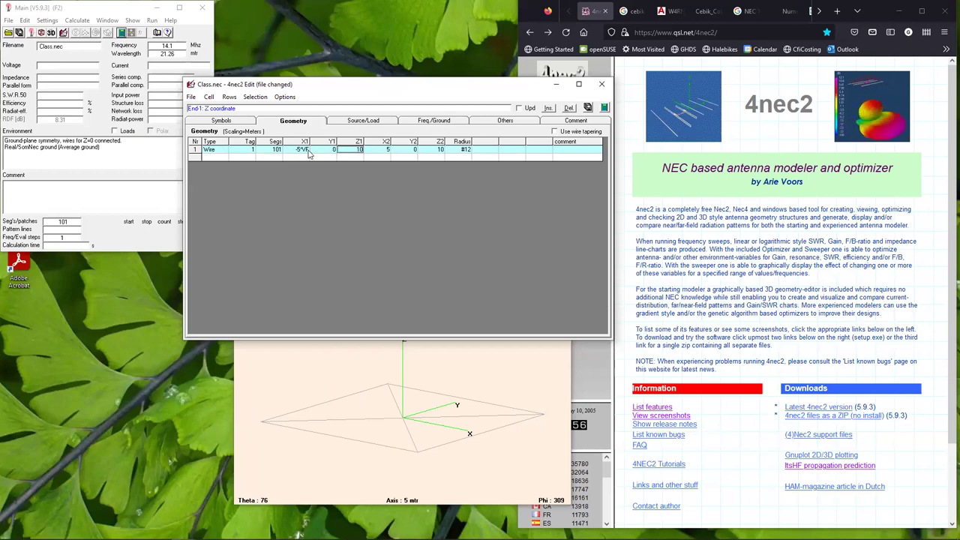
Step: Set the wire's X2 coordinate to 5*VF and save the model
left_click(390, 153)
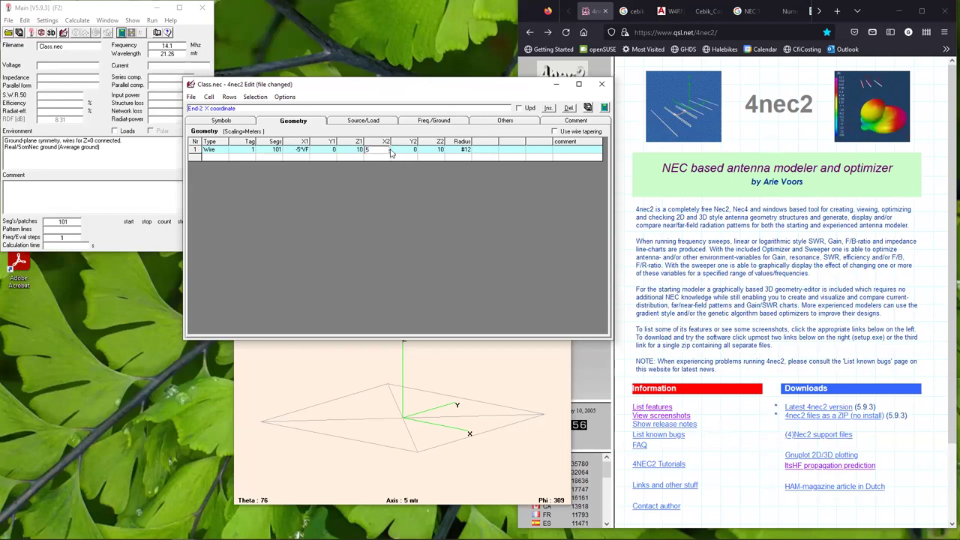
type("*VF")
key("Tab")
key("Tab")
key("Tab")
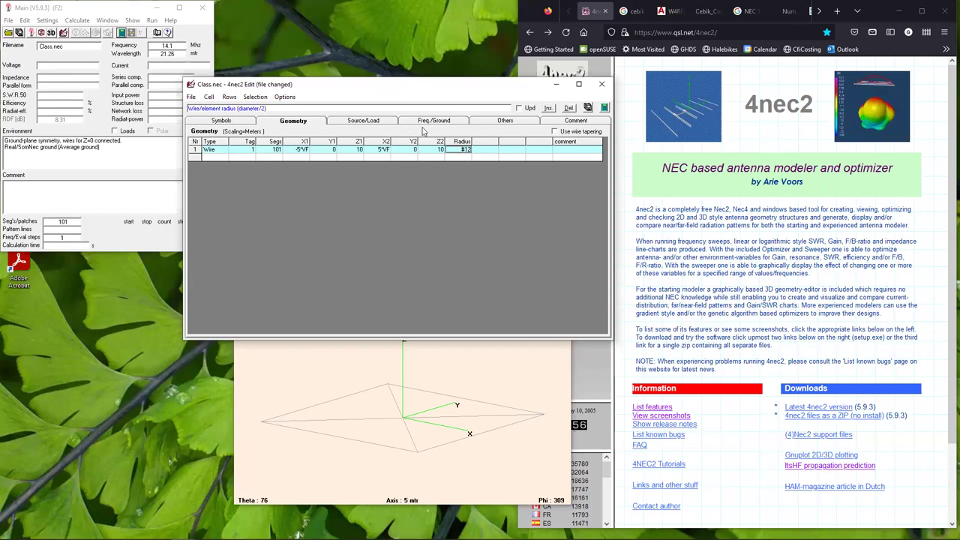
left_click(588, 108)
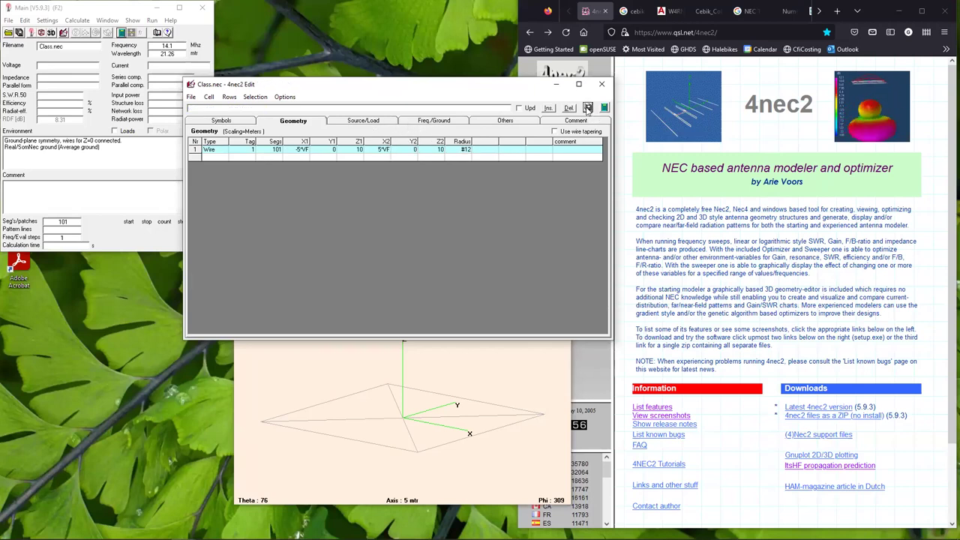
Step: Generate a frequency sweep of the antenna from 14 to 14.35 MHz with a step of .01
left_click(606, 108)
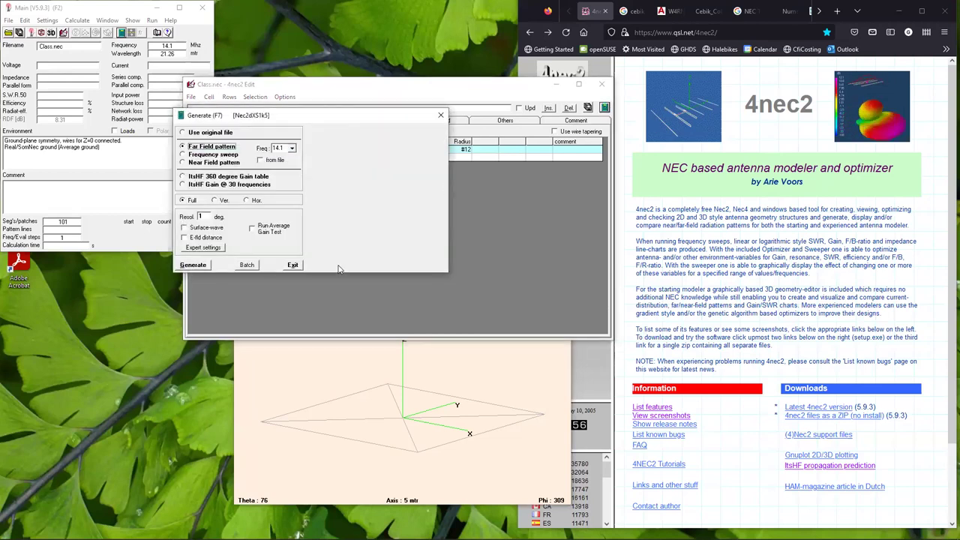
left_click(186, 155)
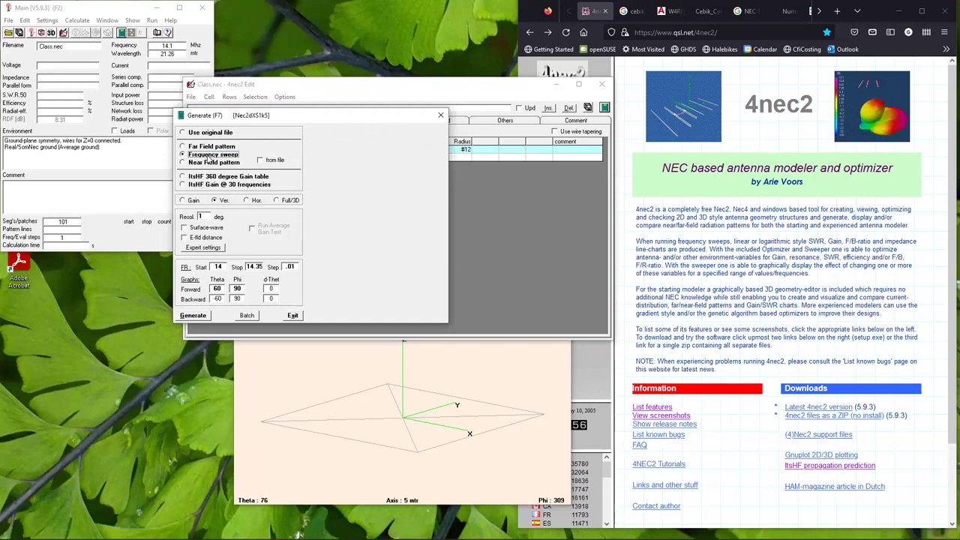
left_click(193, 316)
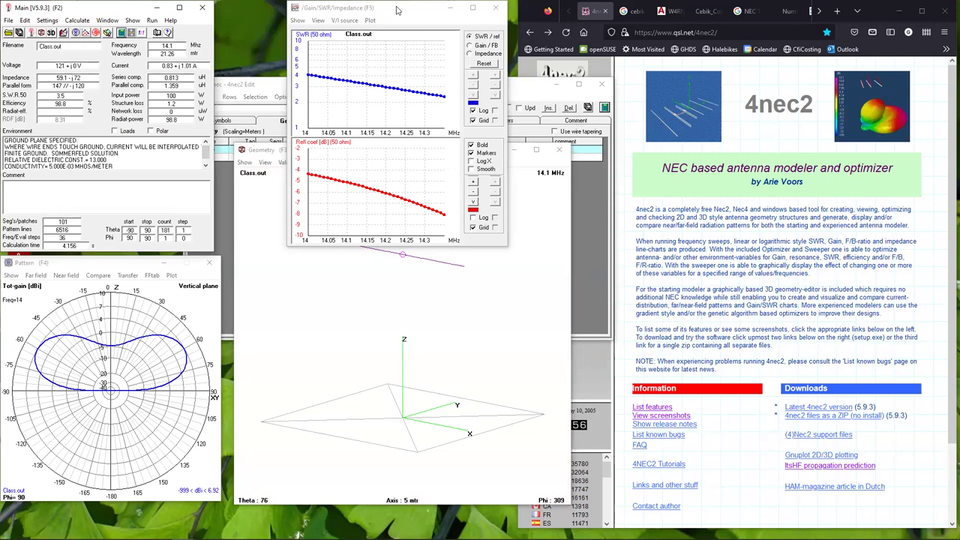
Step: Try to replace the 5*VF part of the wire's X1 coordinate with WireWavelength/2
left_click(261, 85)
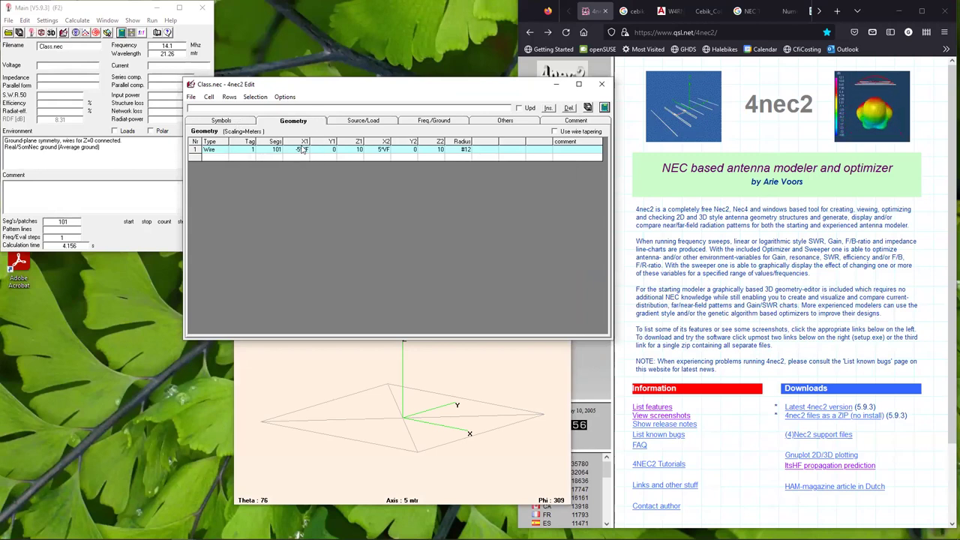
left_click(300, 151)
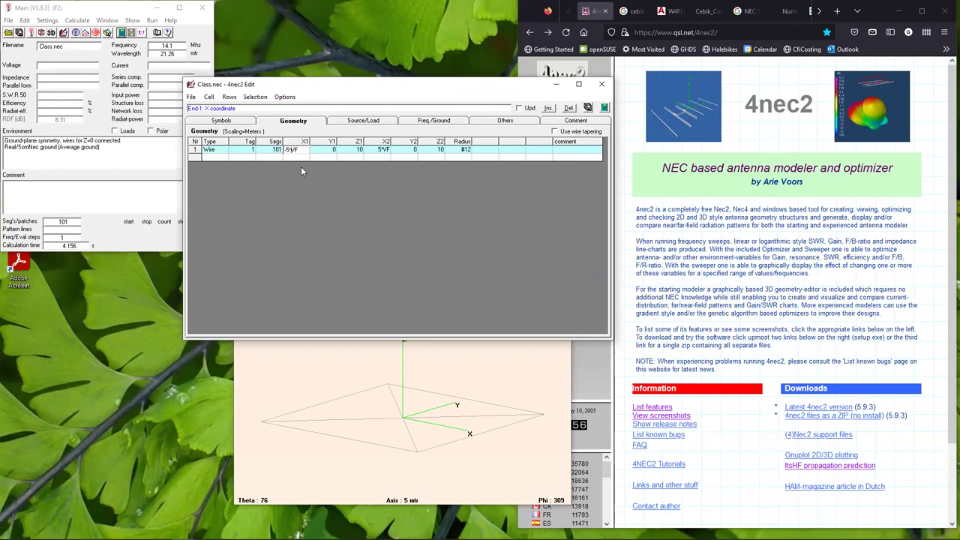
left_click(297, 150)
type("WireWave")
type("len")
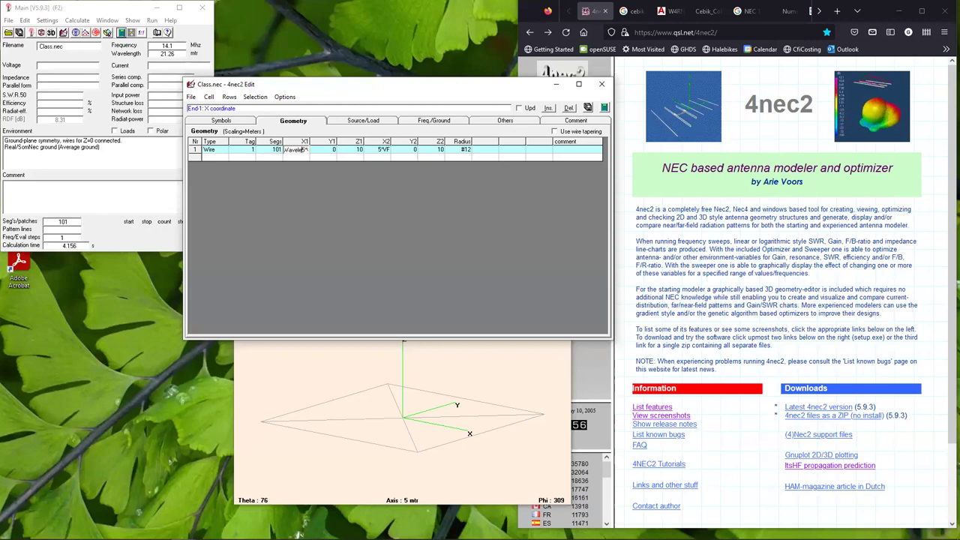
type("gth")
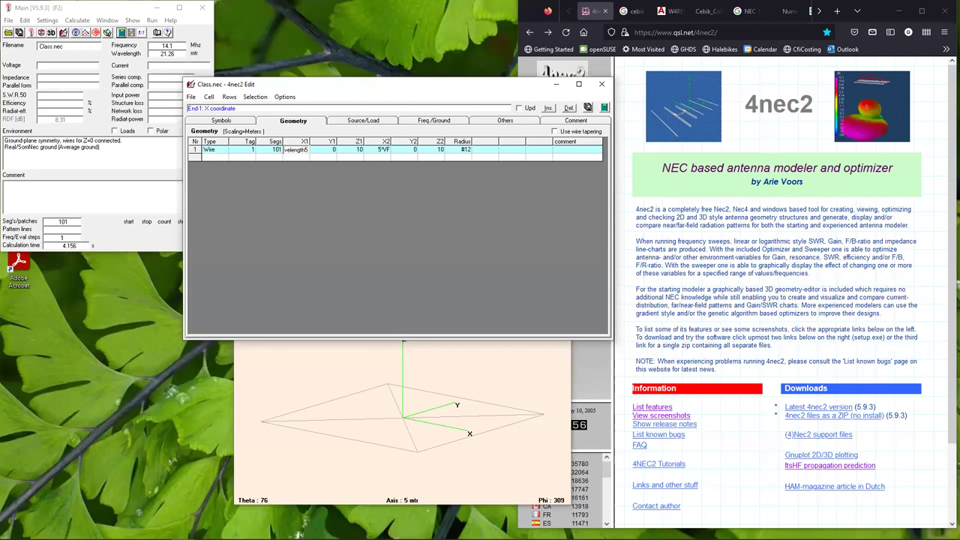
type("/2")
key("BackSpace")
key("BackSpace")
key("BackSpace")
key("ctrl+v")
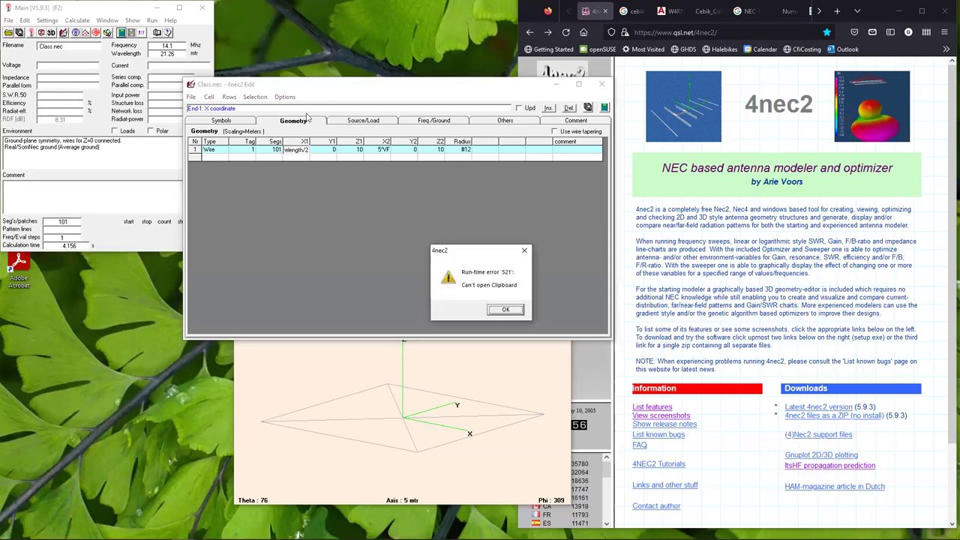
left_click(505, 309)
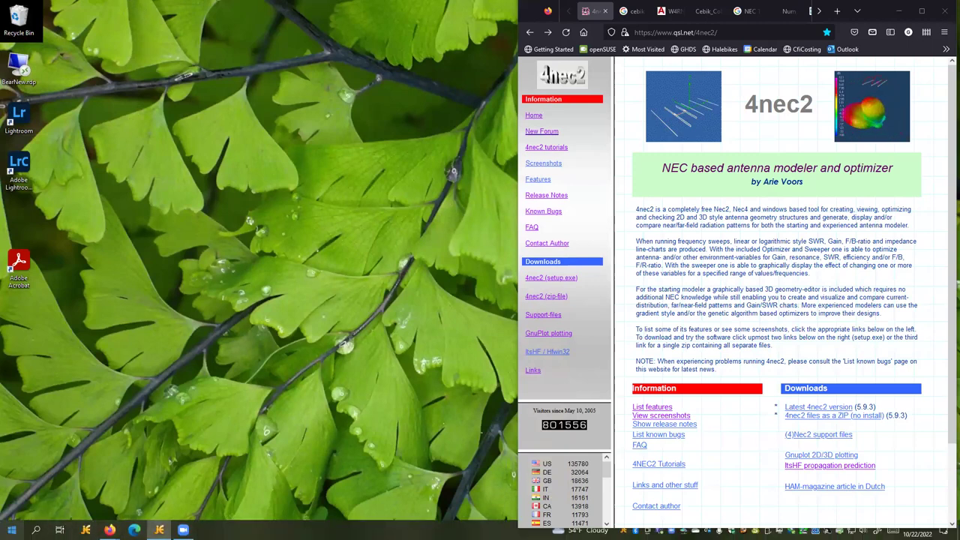
Step: Start 4nec2 again and open the Class.nec antenna model
key("super")
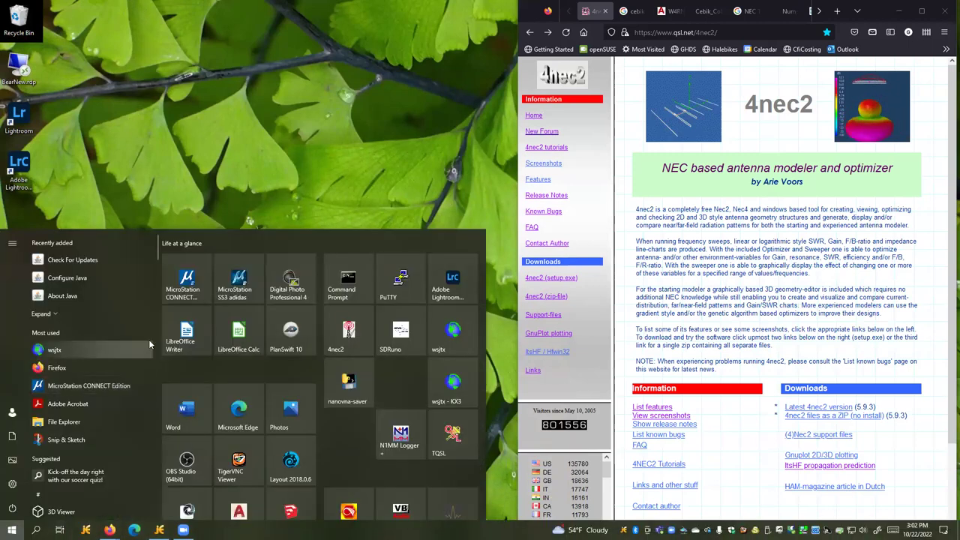
left_click(356, 321)
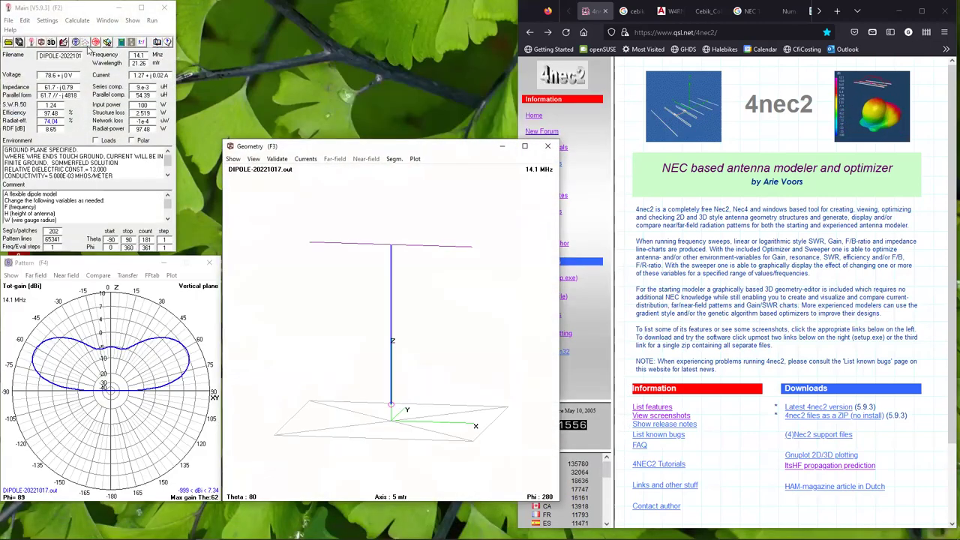
left_click(9, 20)
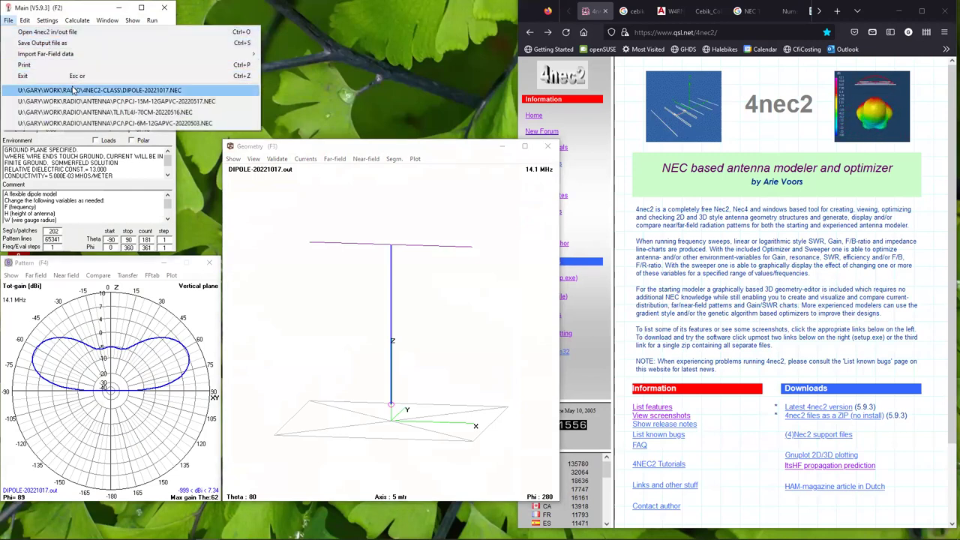
left_click(48, 33)
left_click(450, 136)
left_click(783, 361)
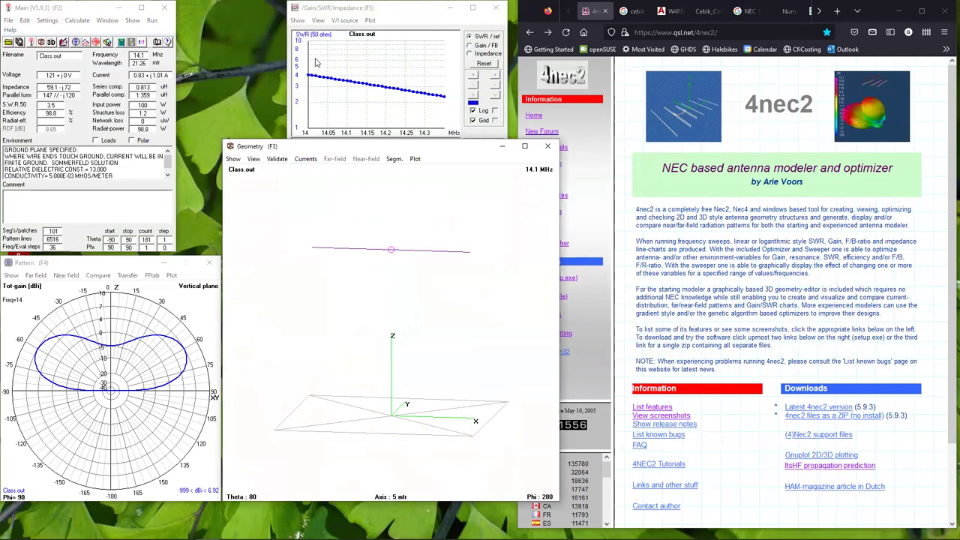
Step: Open the input file of Class.nec for editing and widen the editor window to show all geometry columns
left_click(25, 21)
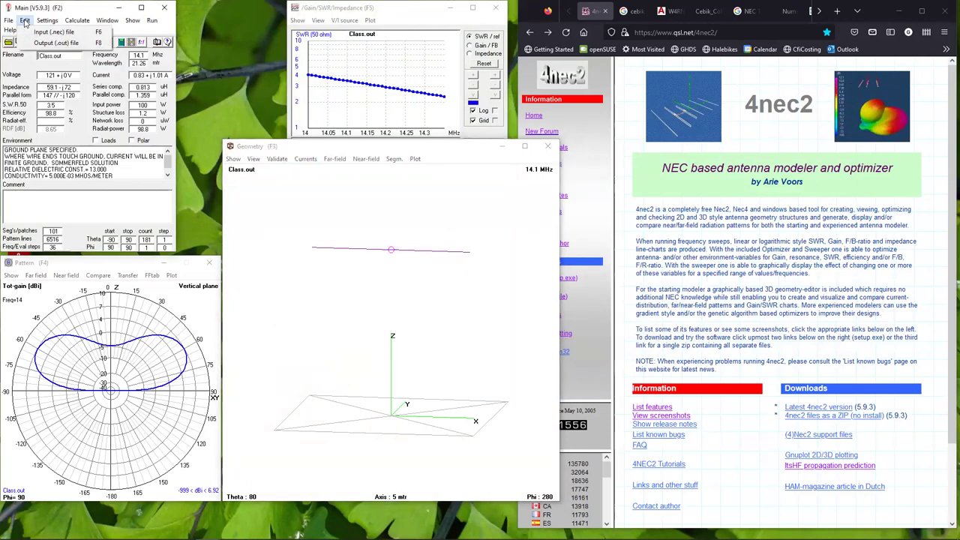
left_click(33, 33)
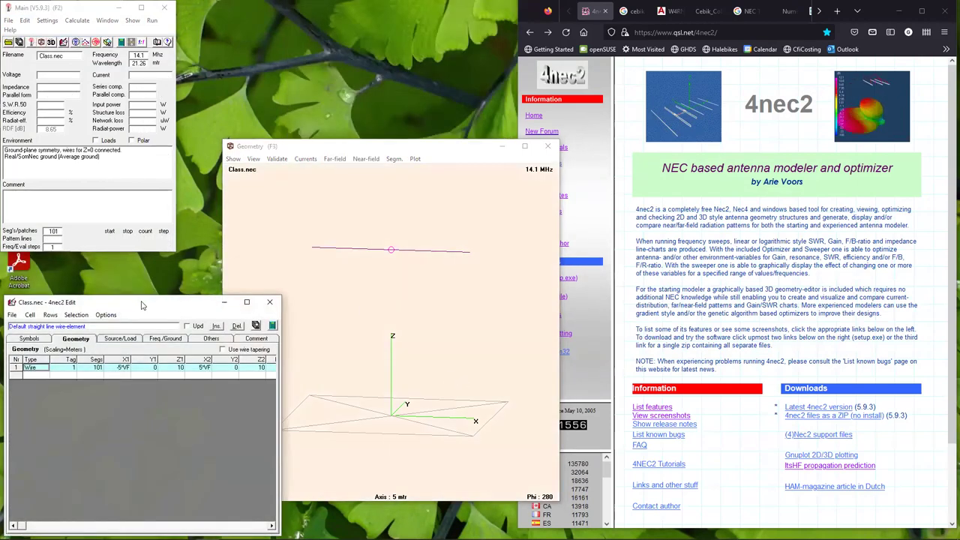
left_click_drag(161, 298, 400, 115)
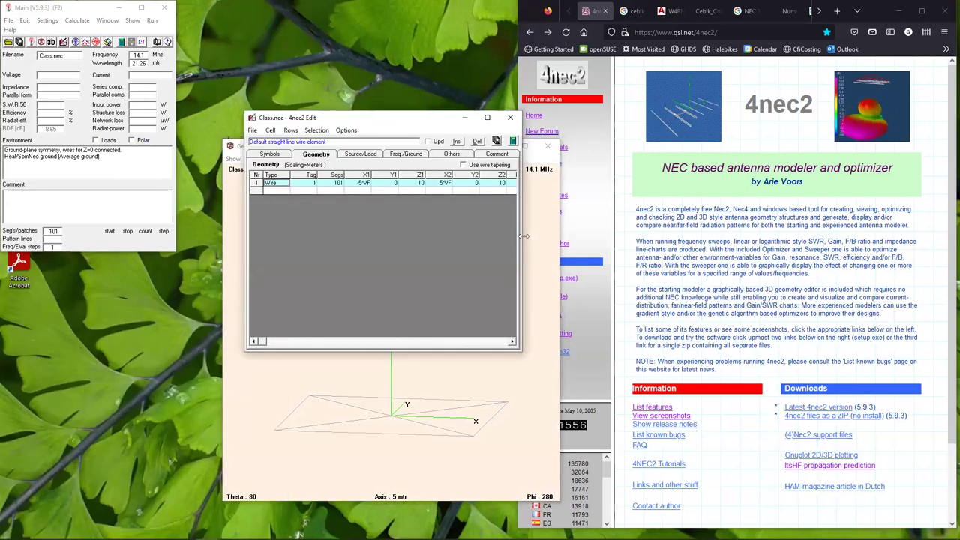
left_click_drag(523, 235, 751, 223)
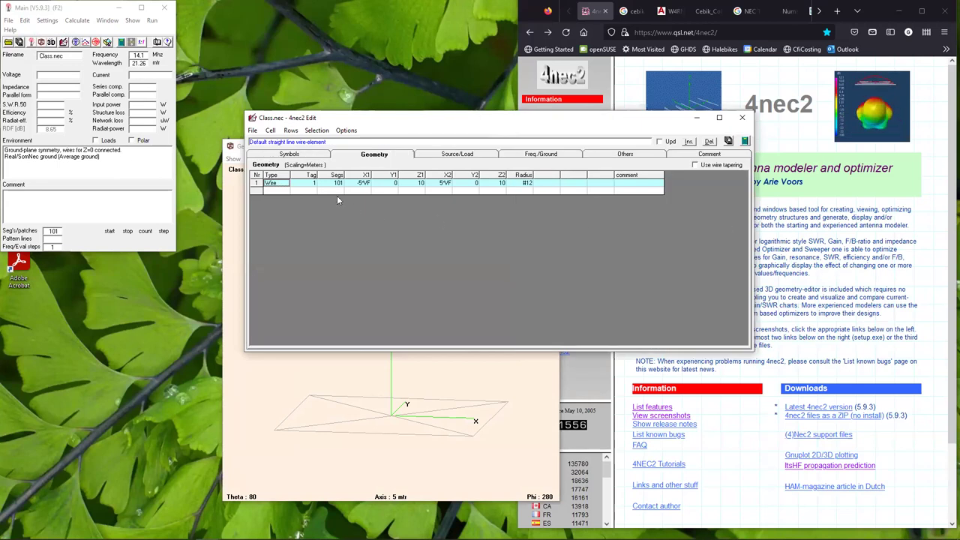
Step: Set the wire's X1 coordinate in the geometry to -WireWavelength/2
left_click(361, 184)
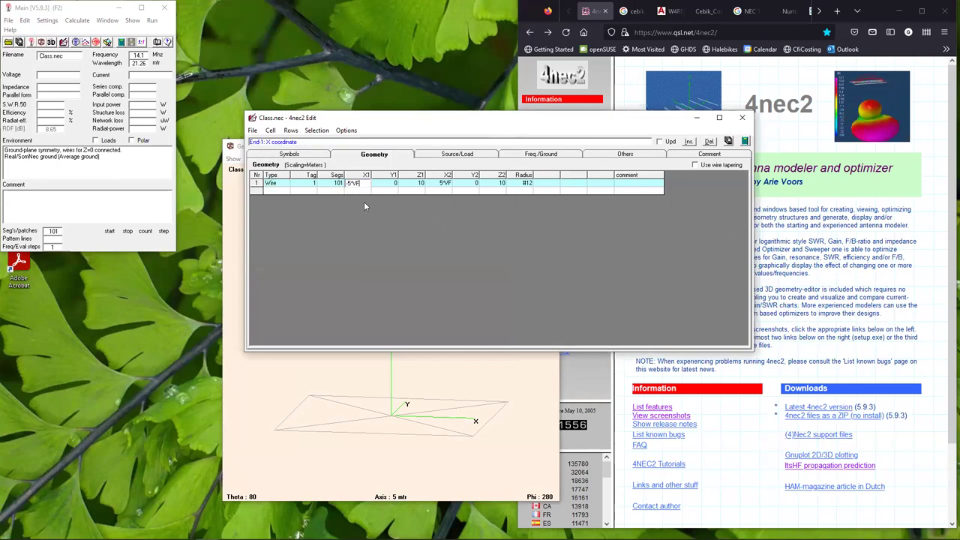
key("BackSpace")
key("BackSpace")
key("BackSpace")
key("BackSpace")
key("BackSpace")
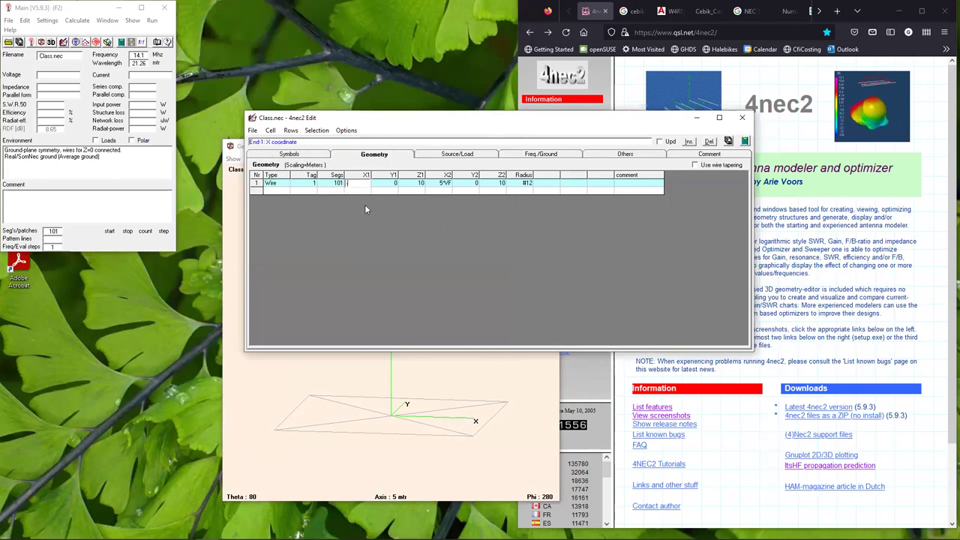
type("-WireWave")
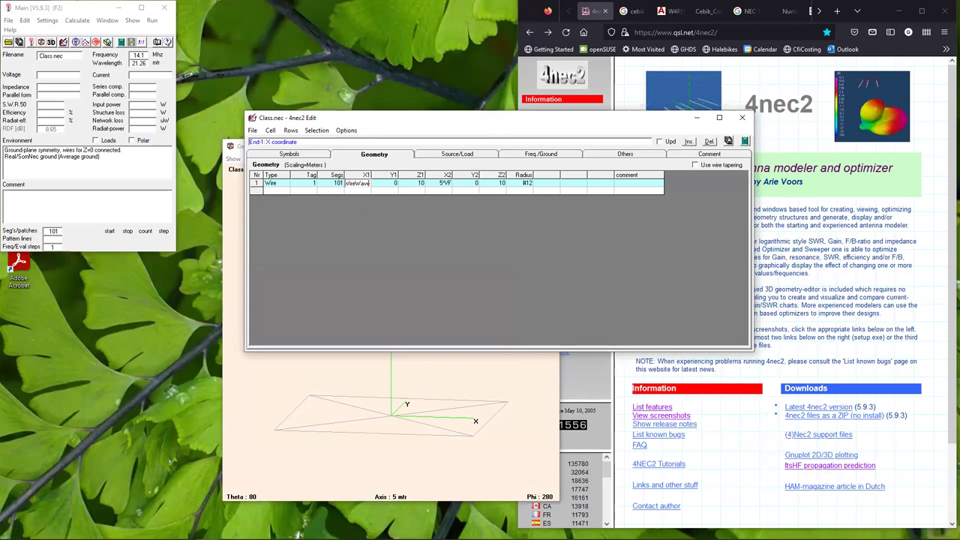
type("length")
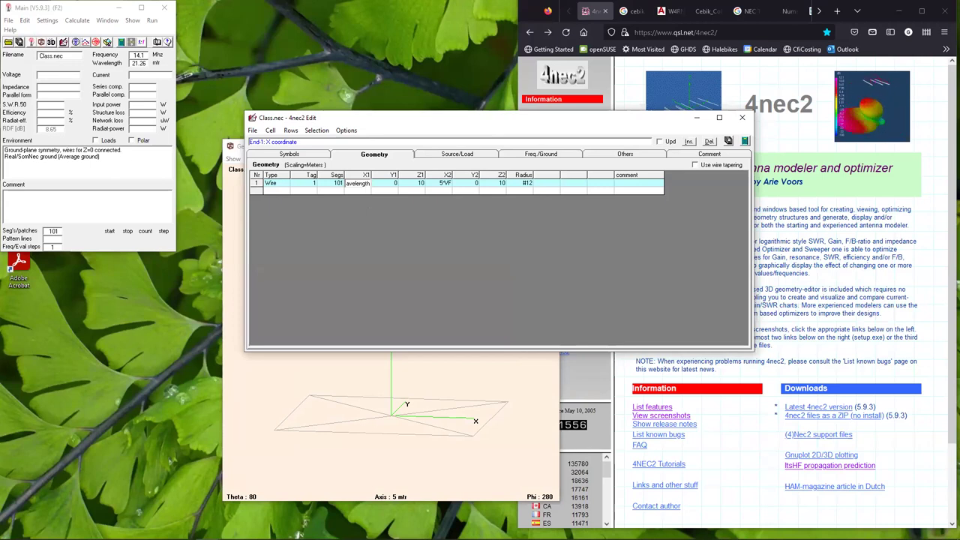
type("/2")
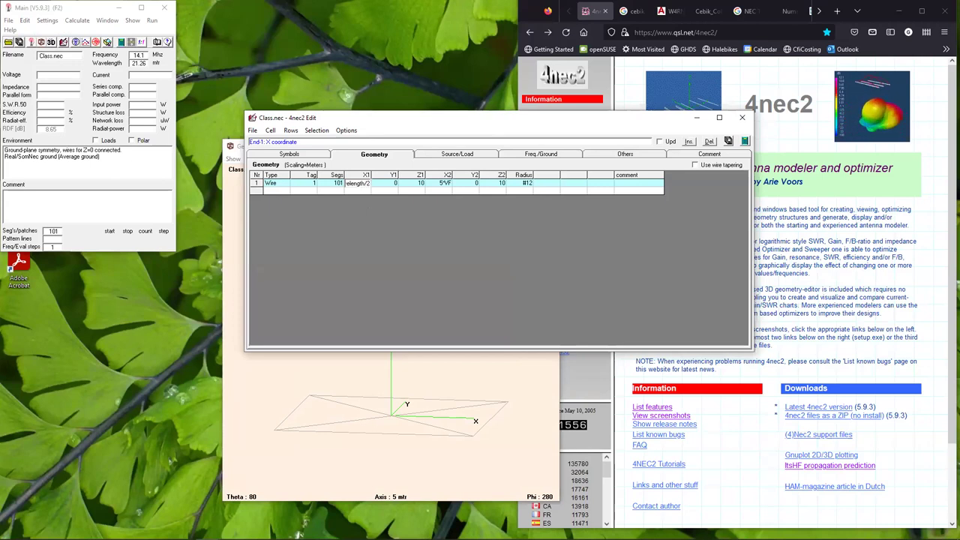
Step: Set the wire's X2 coordinate to WireWavelength/2
key("Tab")
key("Tab")
key("Tab")
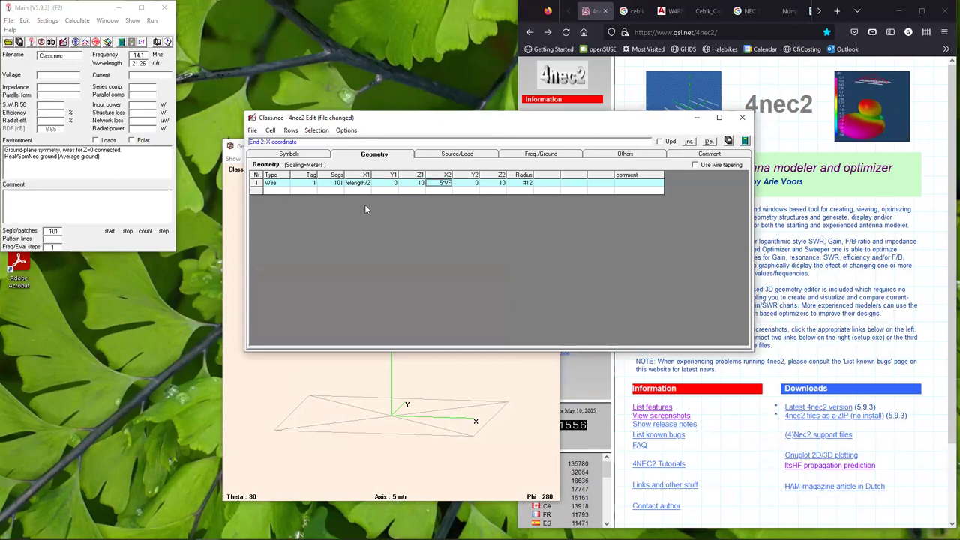
type("Wire")
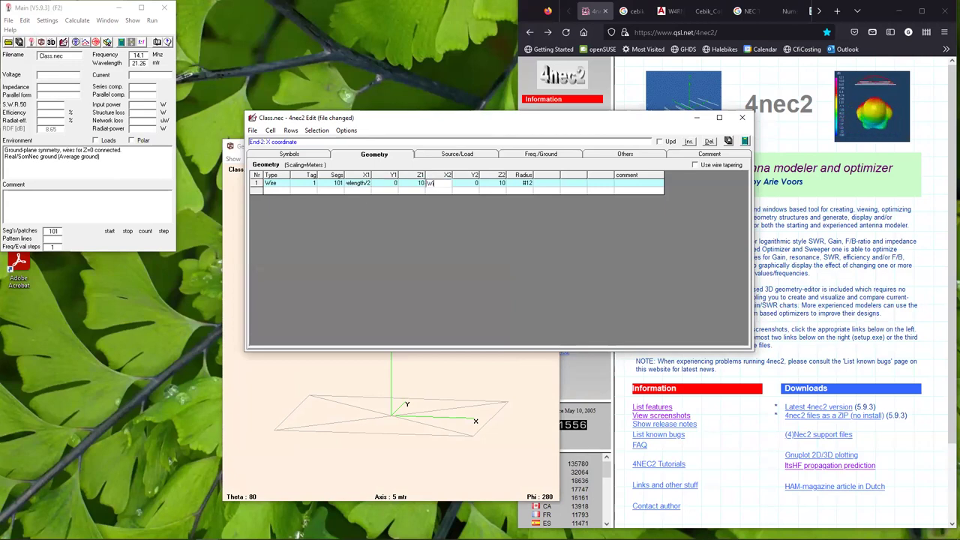
type("Wavelength")
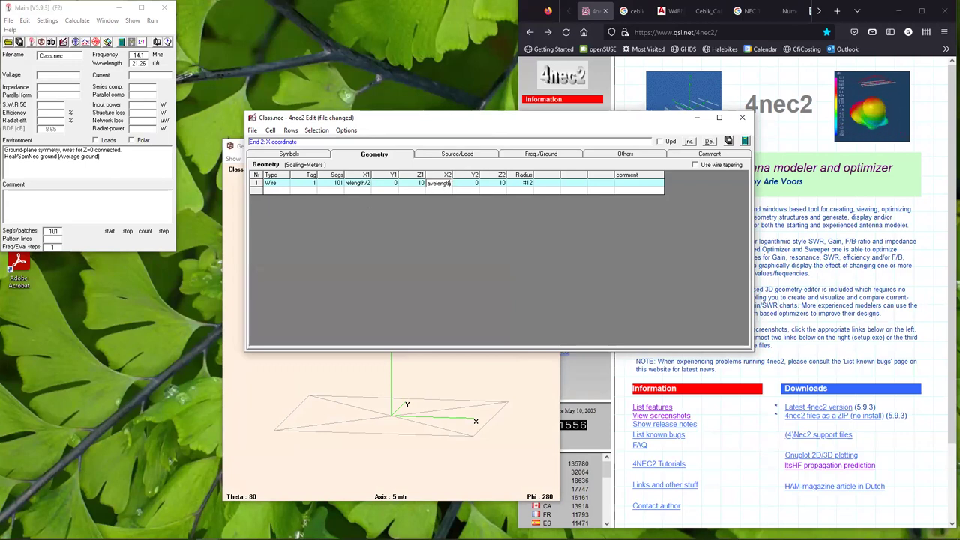
type("/2")
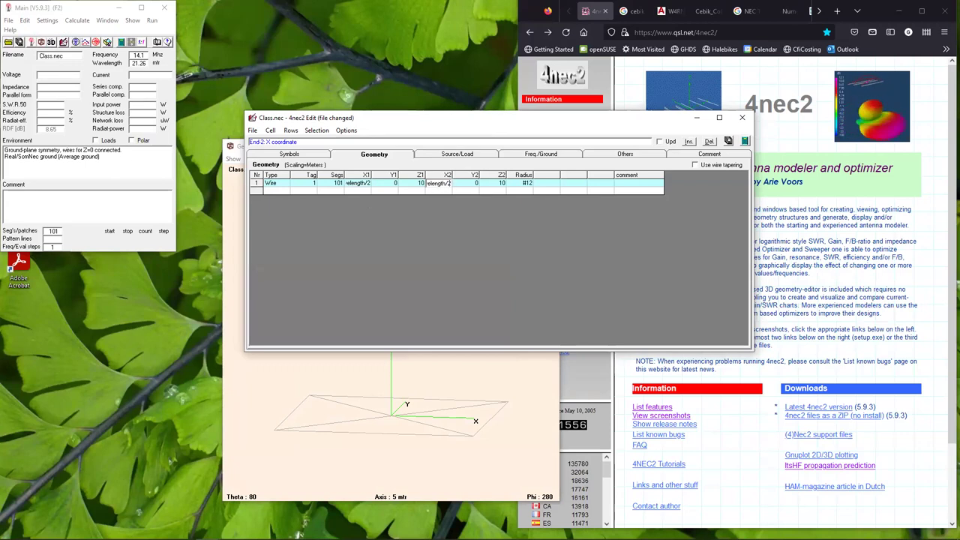
key("Tab")
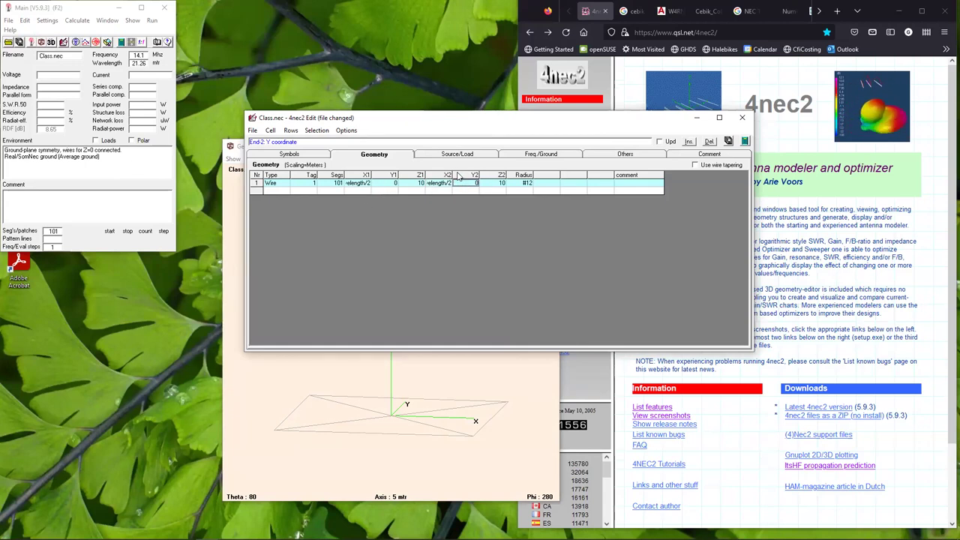
key("Return")
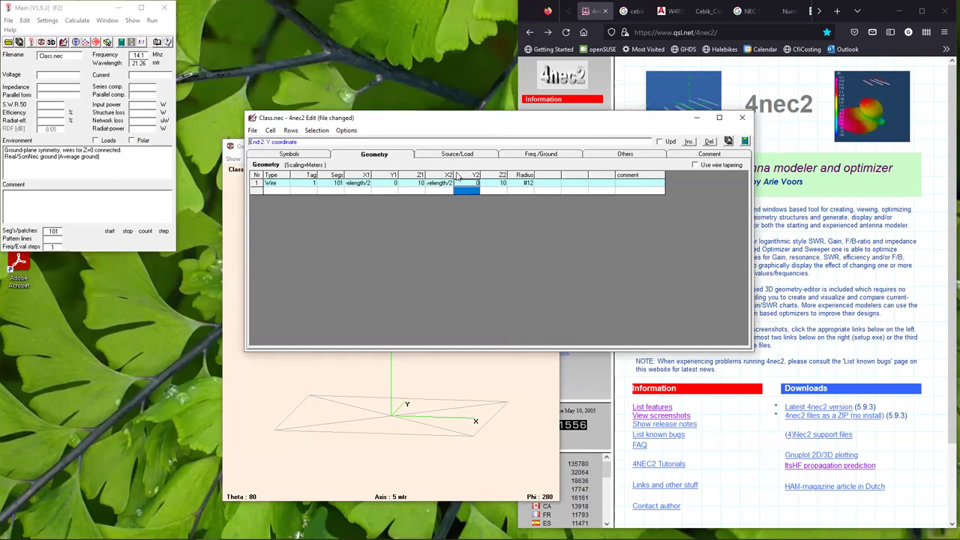
Step: Widen the X2 and X1 columns to fit their expressions and change the X1 coordinate to -WireWavelength/4
left_click_drag(455, 173, 474, 173)
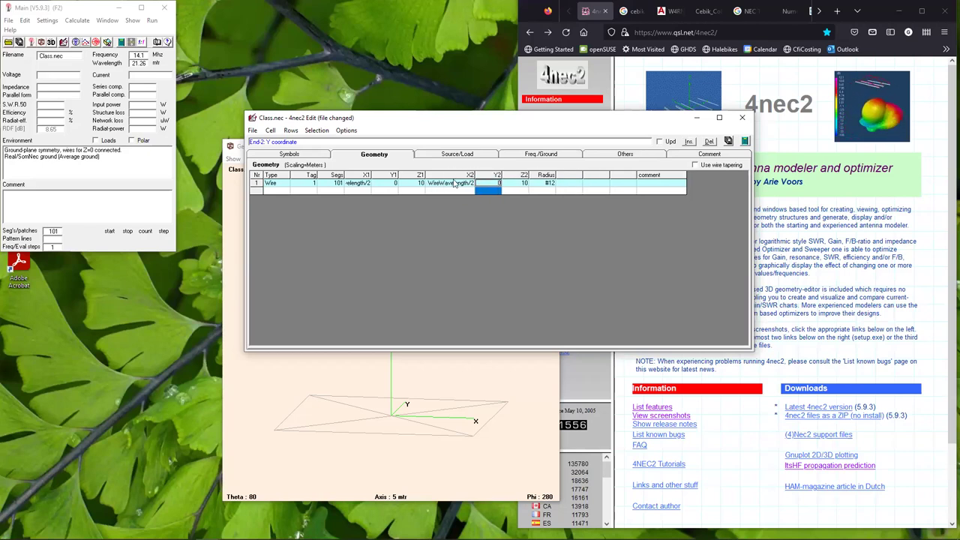
left_click_drag(371, 174, 398, 174)
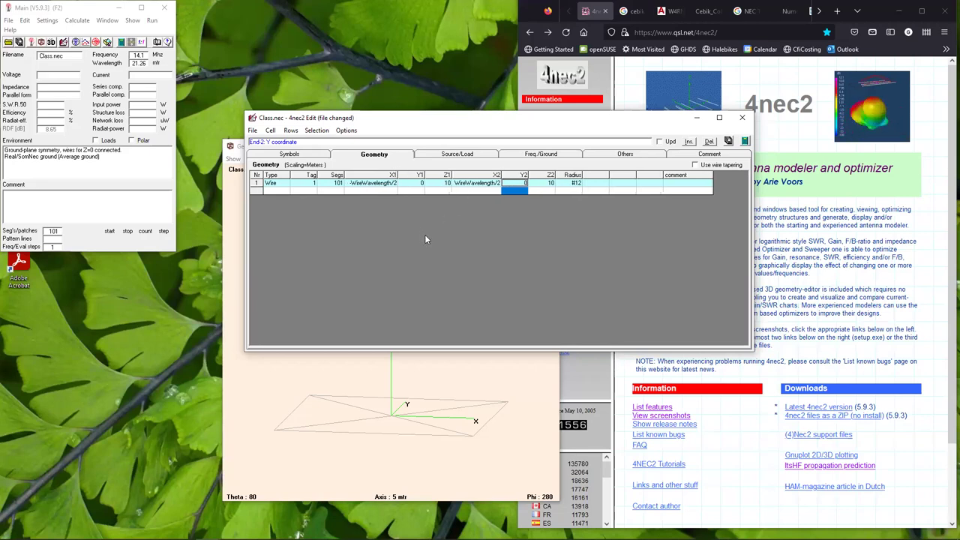
double_click(380, 183)
type("4")
key("Return")
Step: Change the wire's X2 coordinate to WireWavelength/4 and save the model
left_click(468, 185)
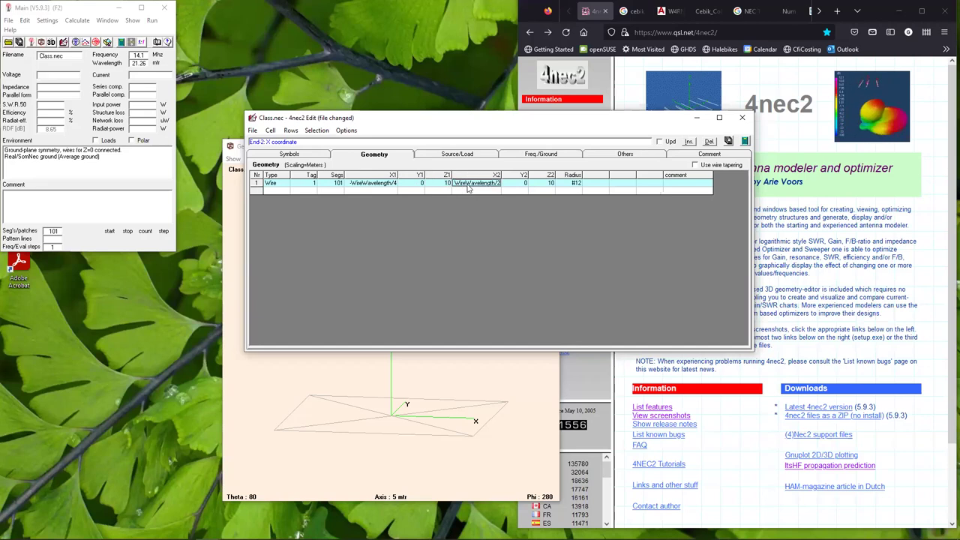
left_click(468, 185)
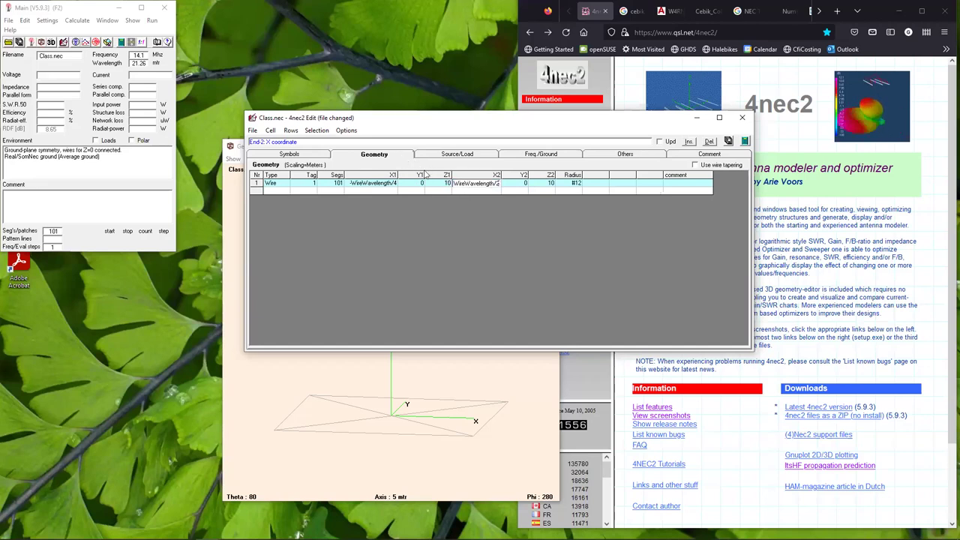
key("Return")
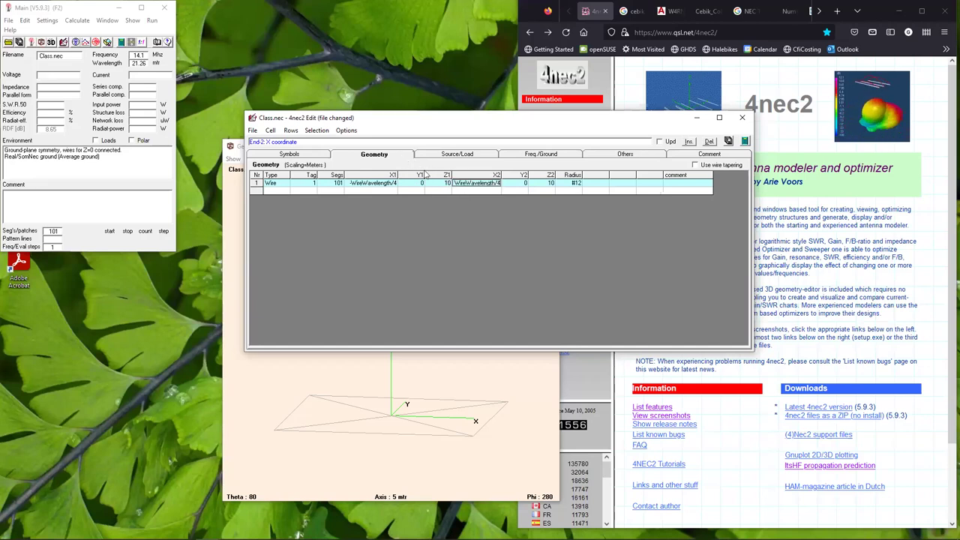
key("ctrl+s")
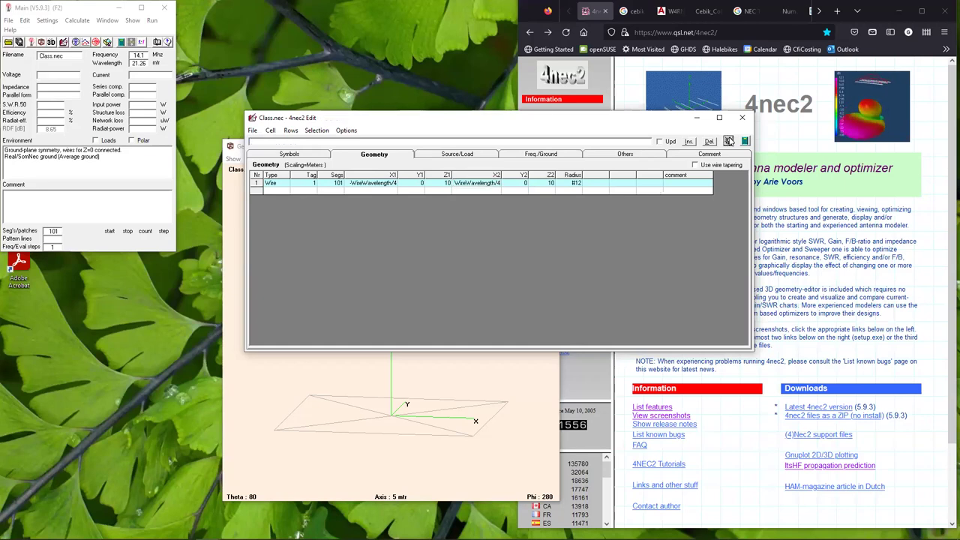
Step: Generate a frequency sweep from 14 to 14.35 MHz with a step of .01 and bring its SWR chart to the front
left_click(285, 155)
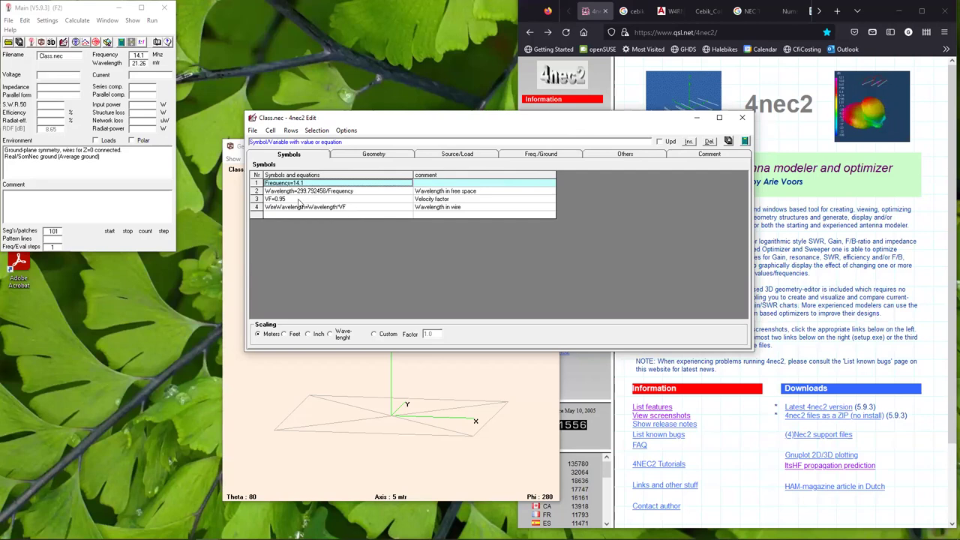
left_click(395, 157)
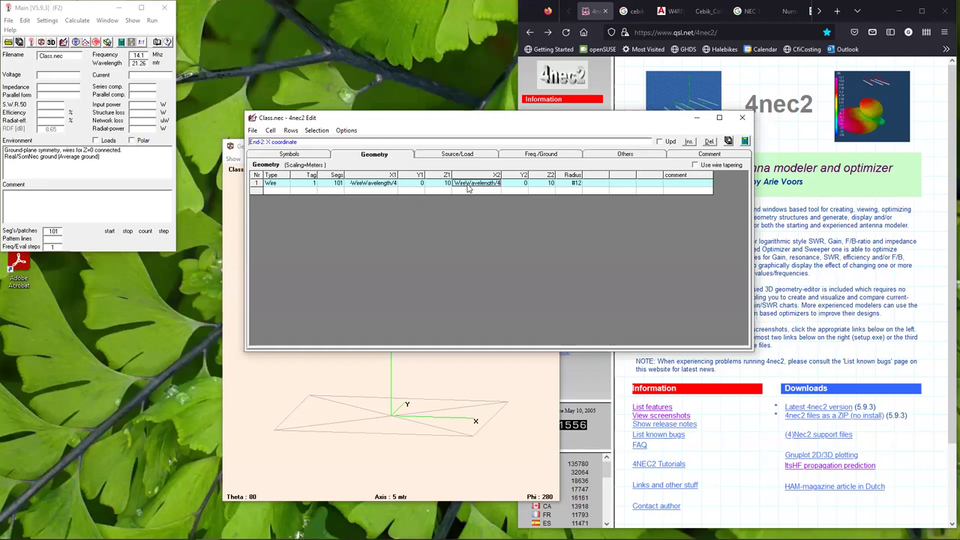
left_click(729, 142)
left_click(729, 143)
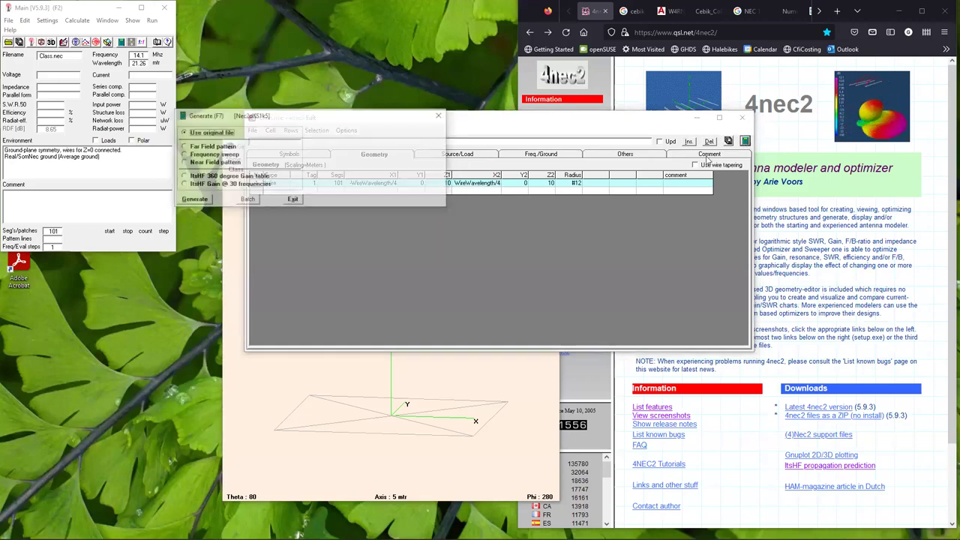
left_click(201, 154)
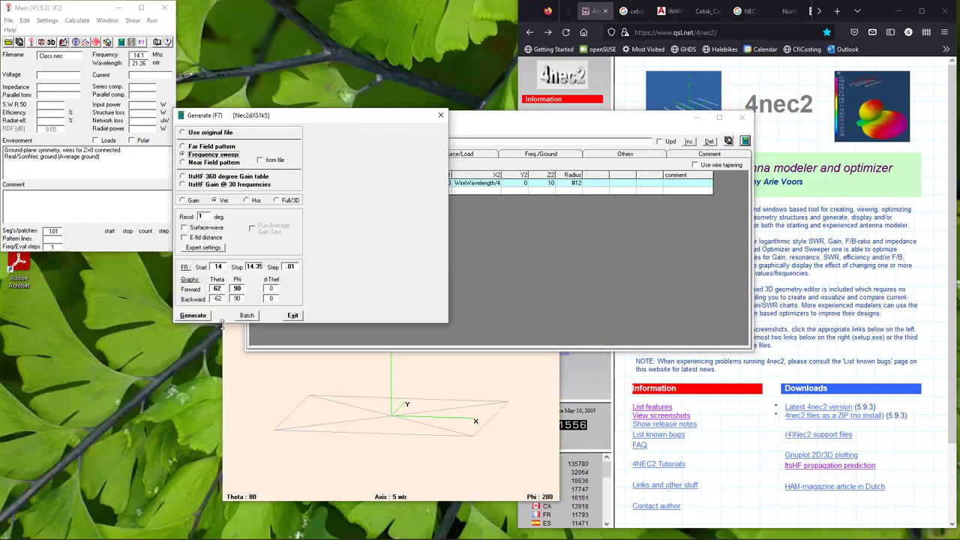
left_click(193, 315)
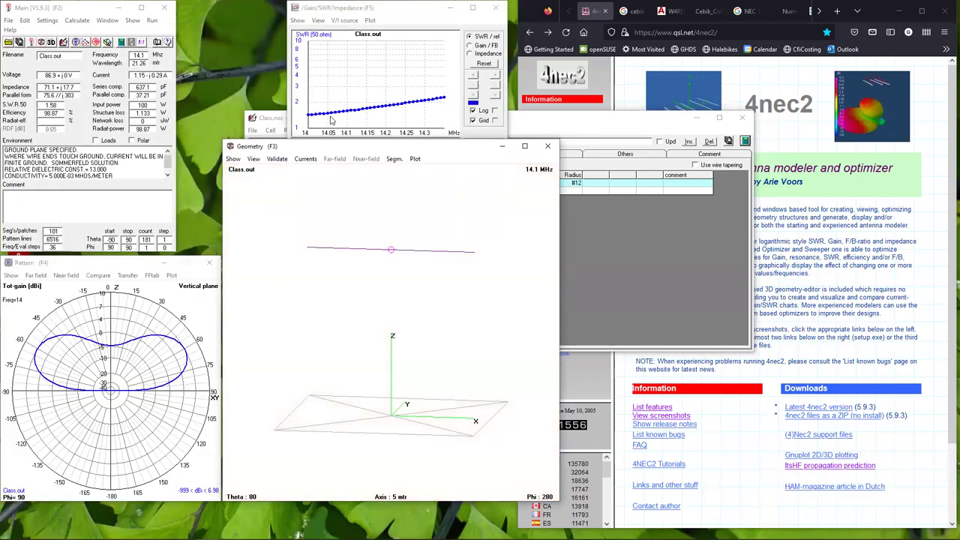
left_click(413, 10)
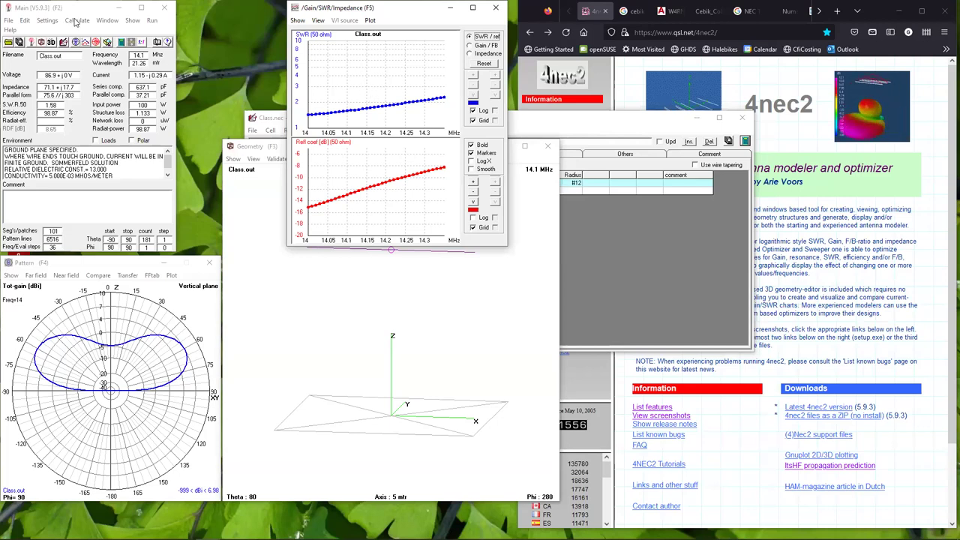
Step: Move the model editor aside and examine the wire above the ground plane in the geometry view
left_click(596, 123)
left_click_drag(601, 122, 709, 119)
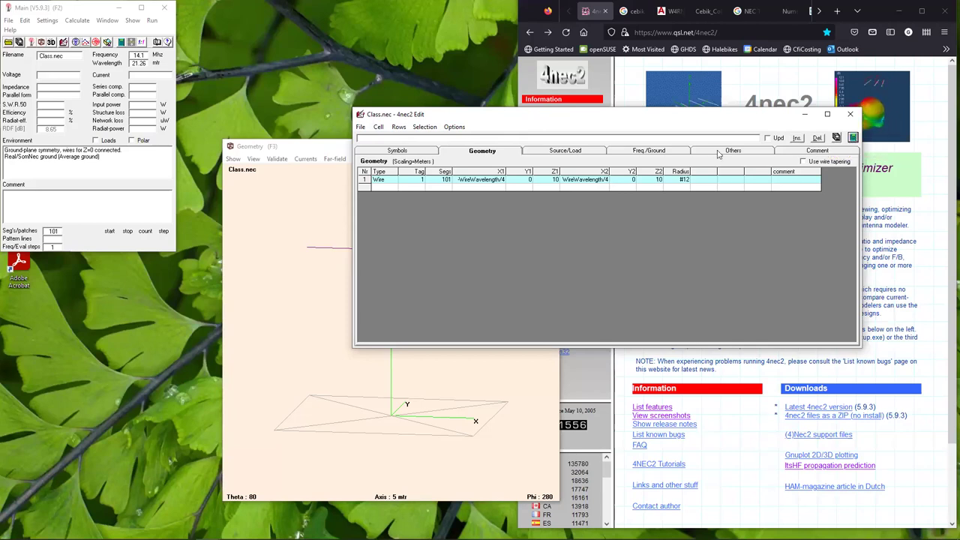
left_click(314, 156)
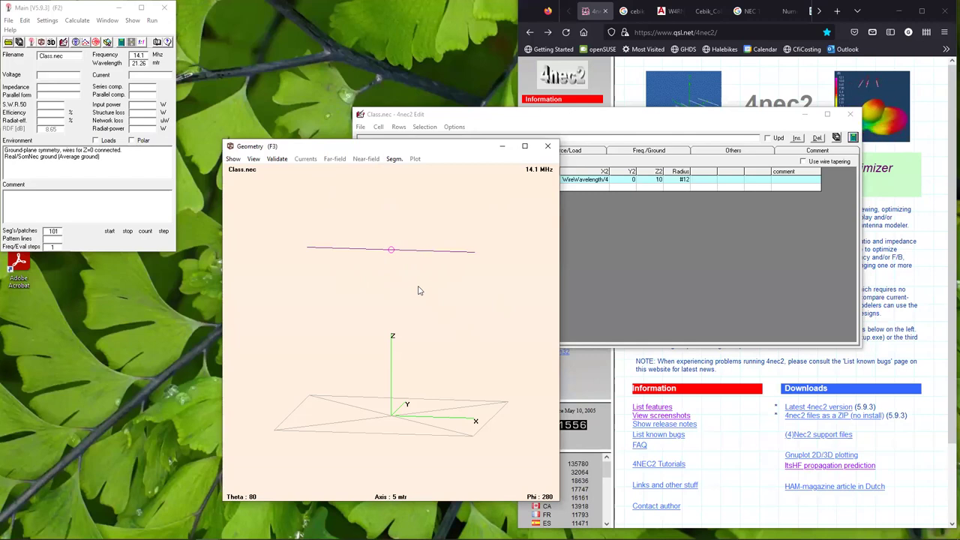
scroll(419, 290, "down", 5)
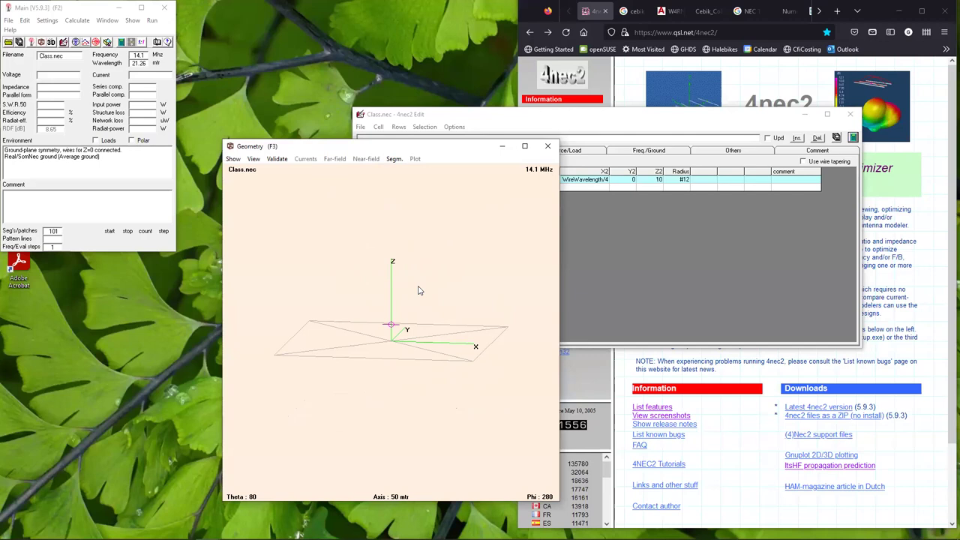
scroll(418, 290, "up", 5)
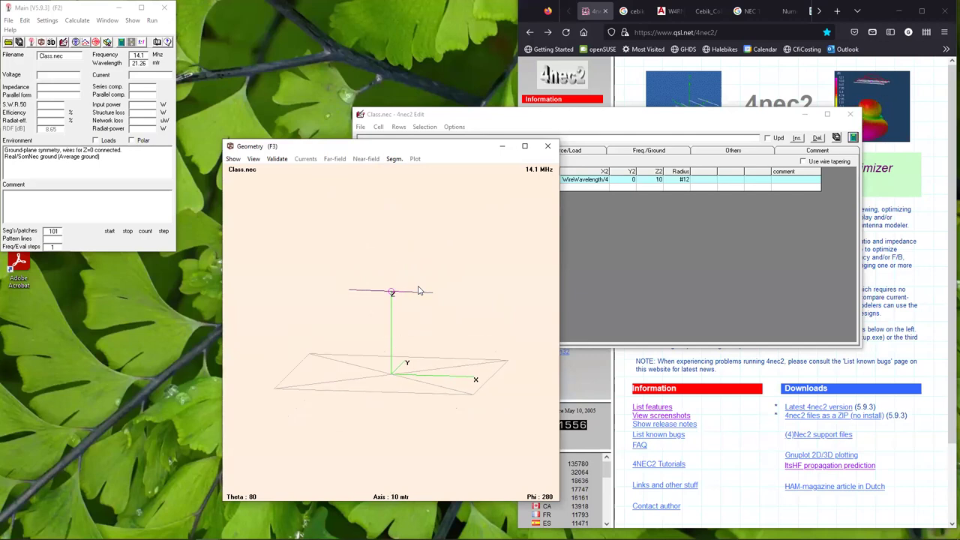
Step: Run the geometry check and the segment checks on the wire model in the geometry view
left_click(285, 159)
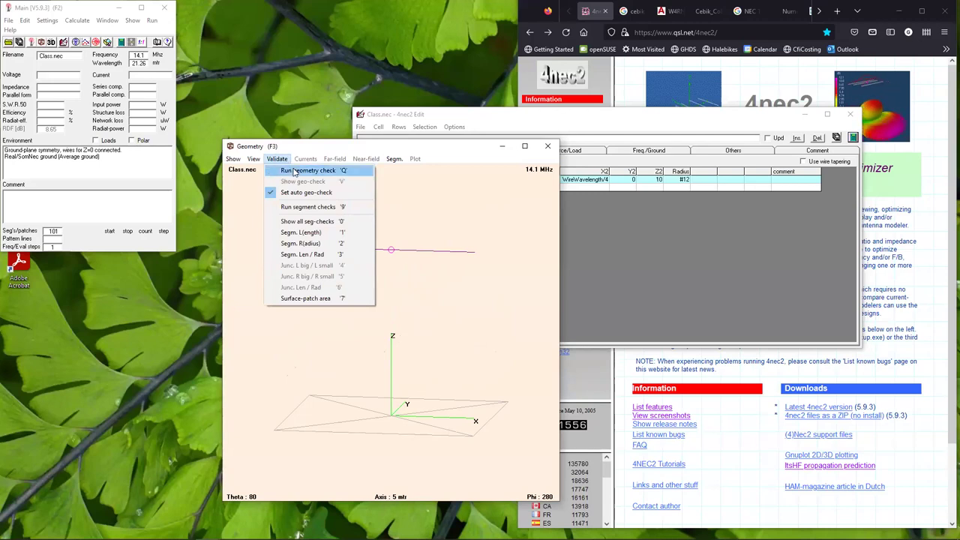
left_click(295, 172)
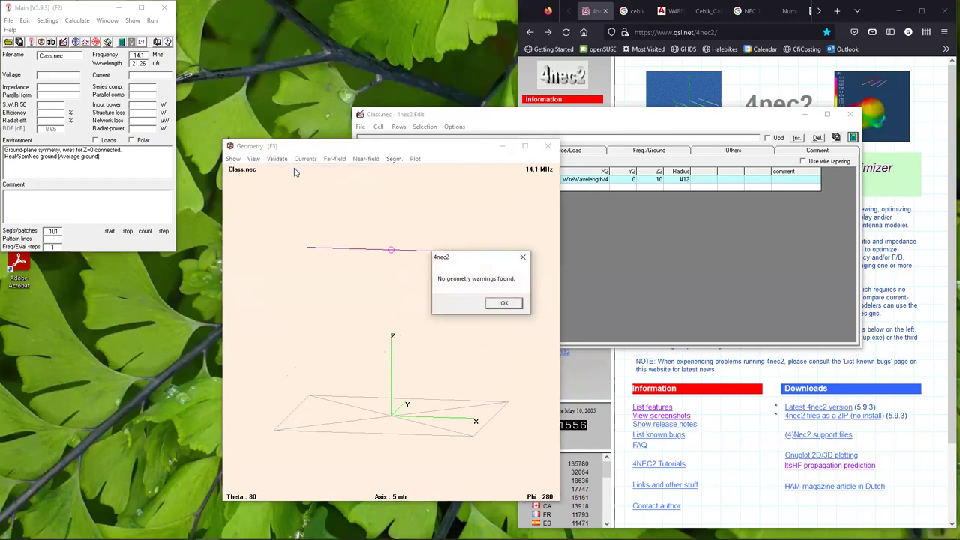
left_click(517, 307)
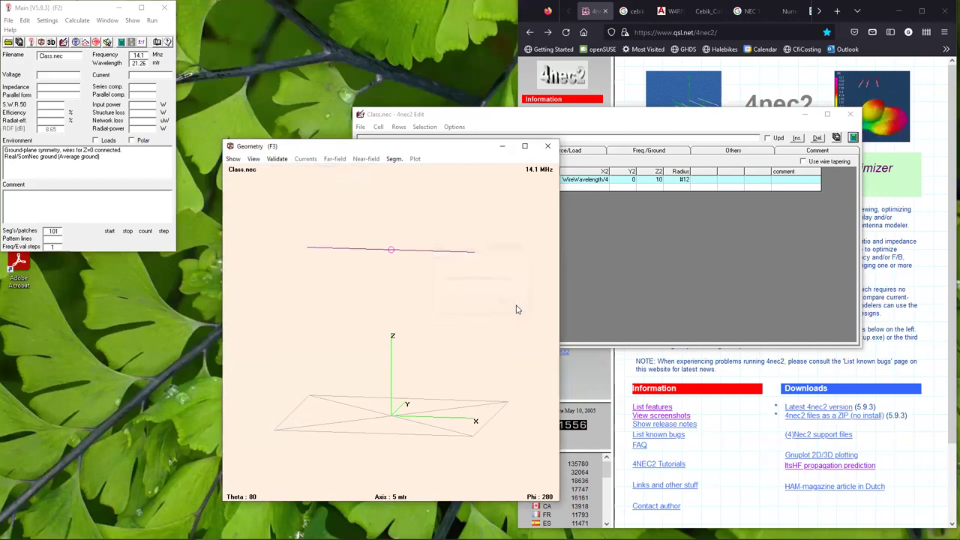
left_click(276, 159)
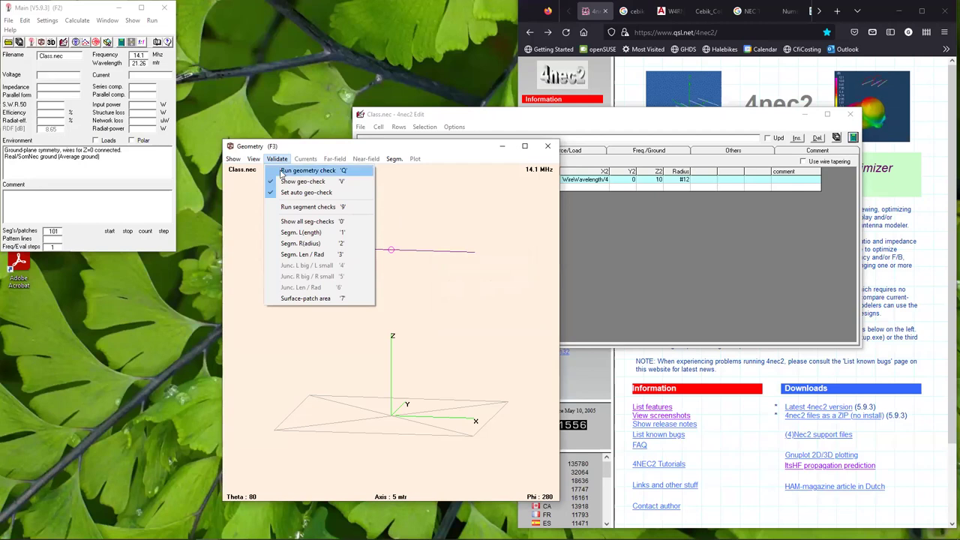
left_click(290, 207)
left_click(504, 303)
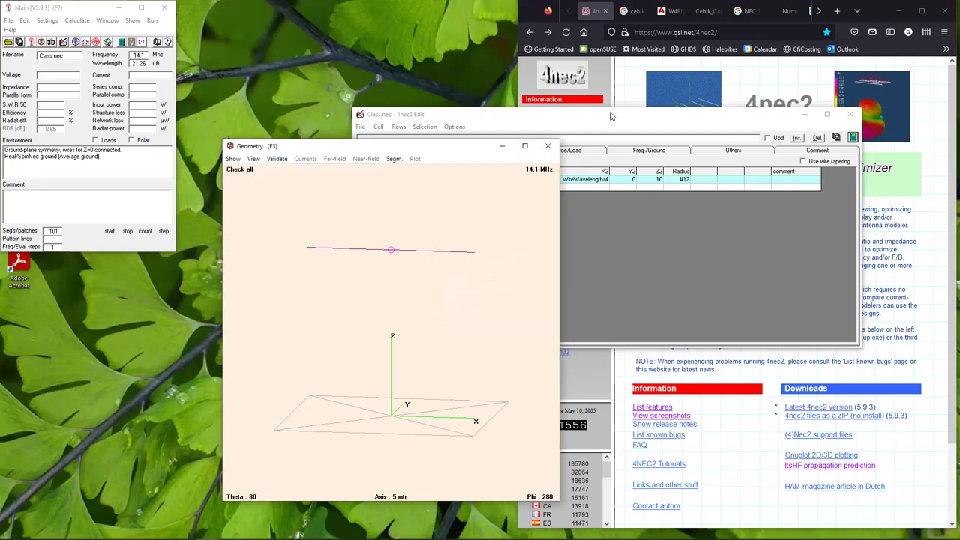
Step: Regenerate the frequency sweep of Class.nec from 14 to 14.35 MHz with a step of .01
left_click(612, 115)
left_click(852, 138)
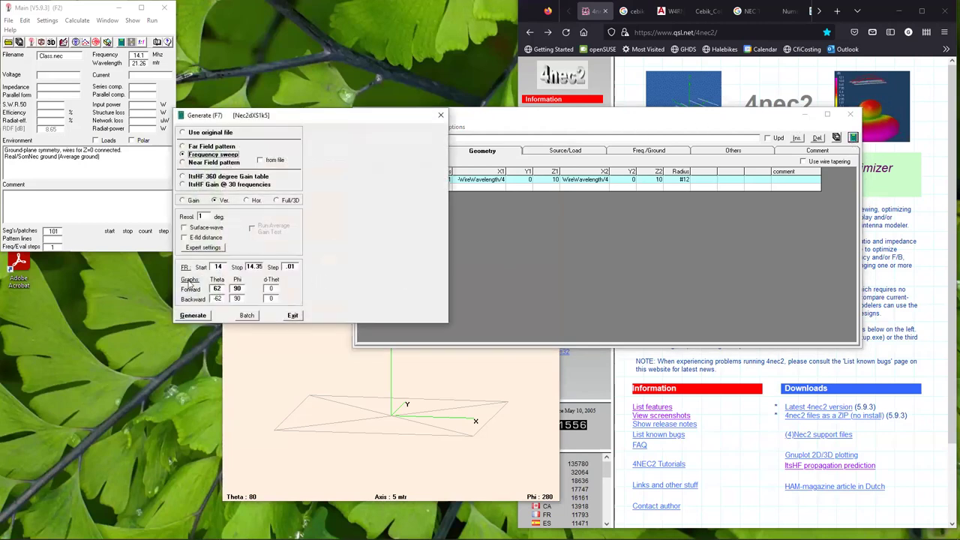
left_click(193, 314)
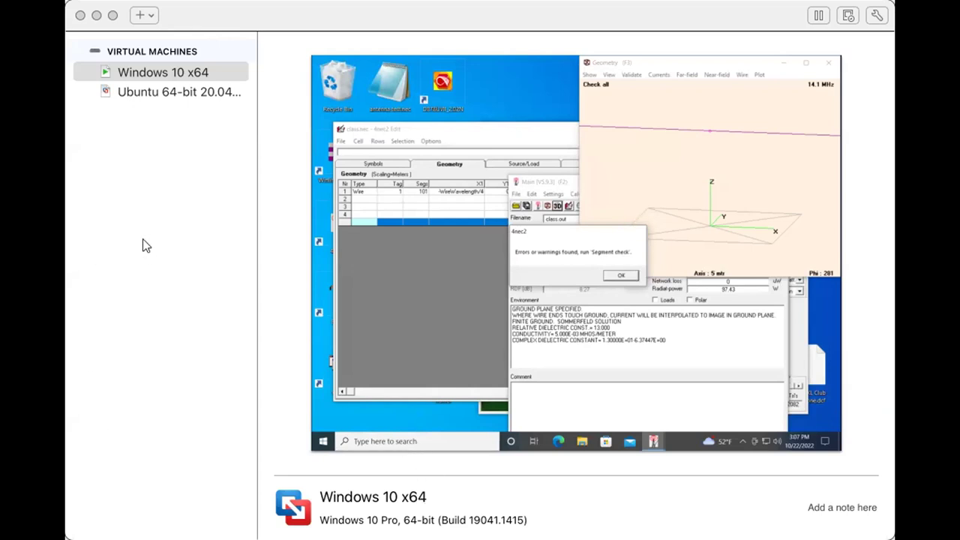
Step: In the virtual machine's class.nec, correct the Wavelength symbol to 299.792458/Frequency and generate the model output
key("Return")
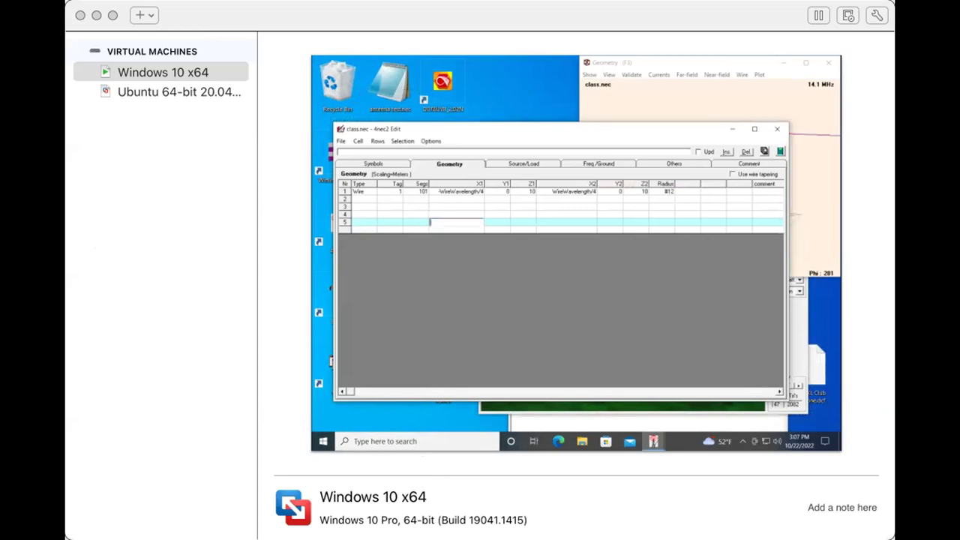
key("ctrl+shift+Tab")
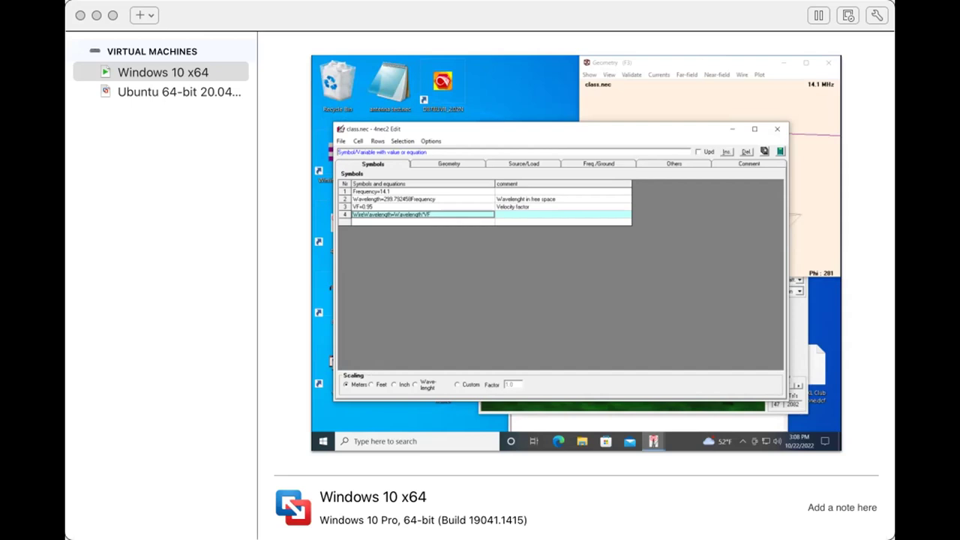
left_click(390, 199)
key("Delete")
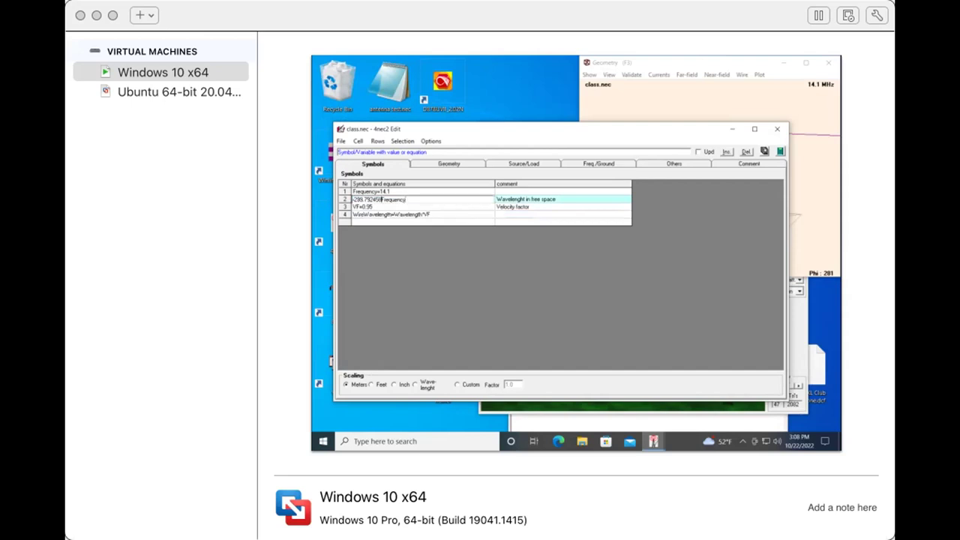
type("/")
key("Return")
key("F7")
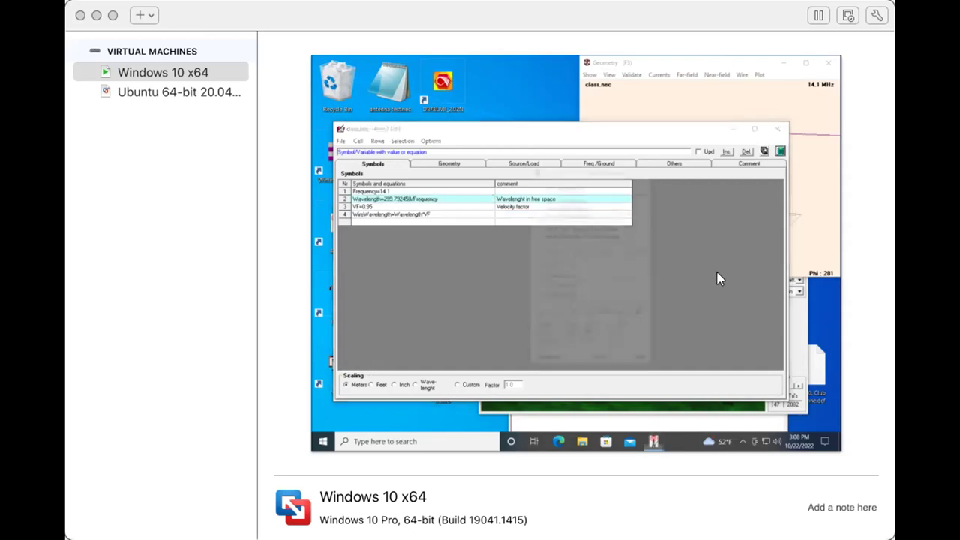
key("Return")
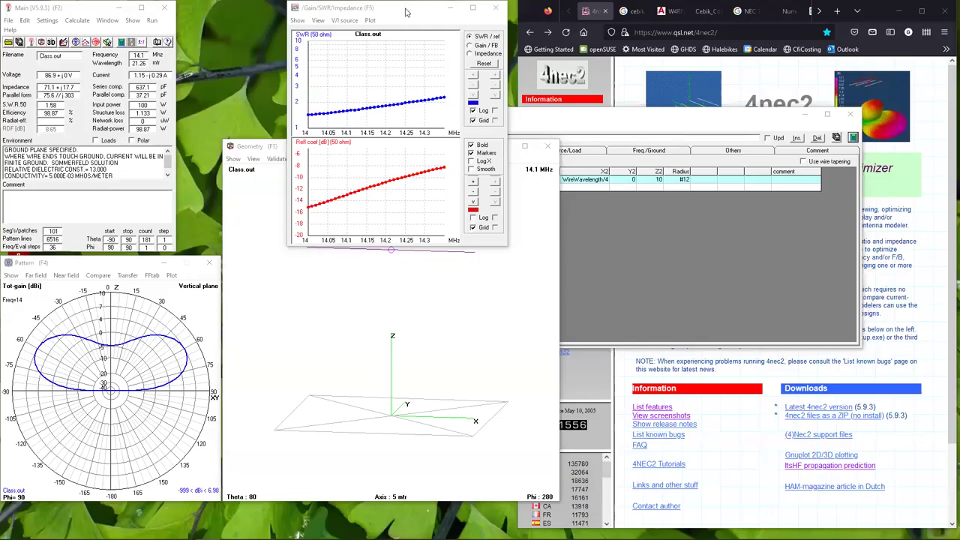
Step: Shift the SWR chart aside, close the Class.nec editor and open the Optimizer and Evaluator
left_click(397, 12)
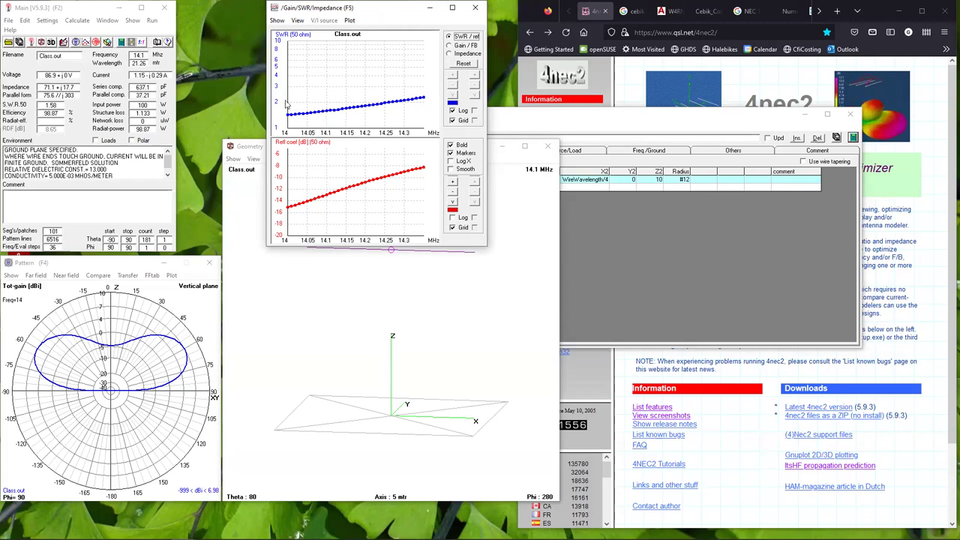
left_click(69, 20)
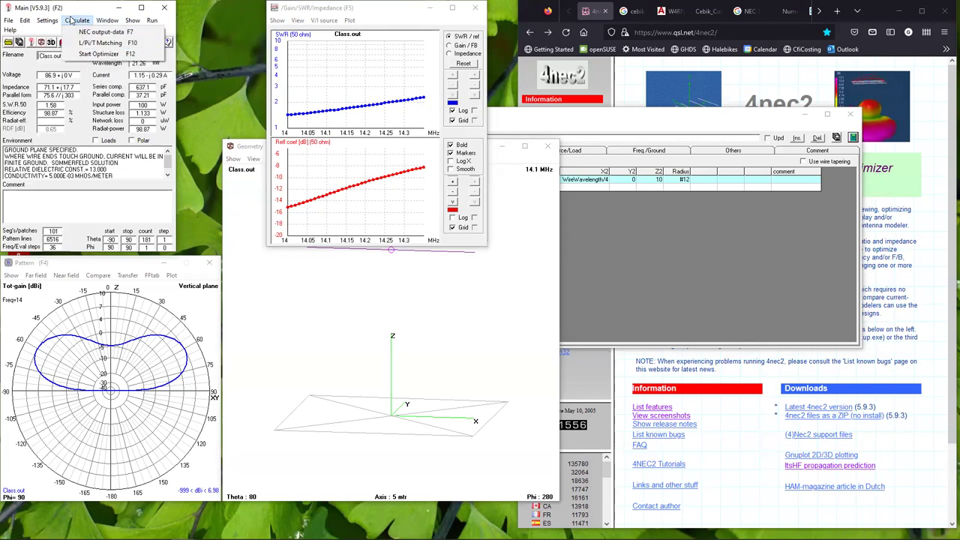
left_click(80, 54)
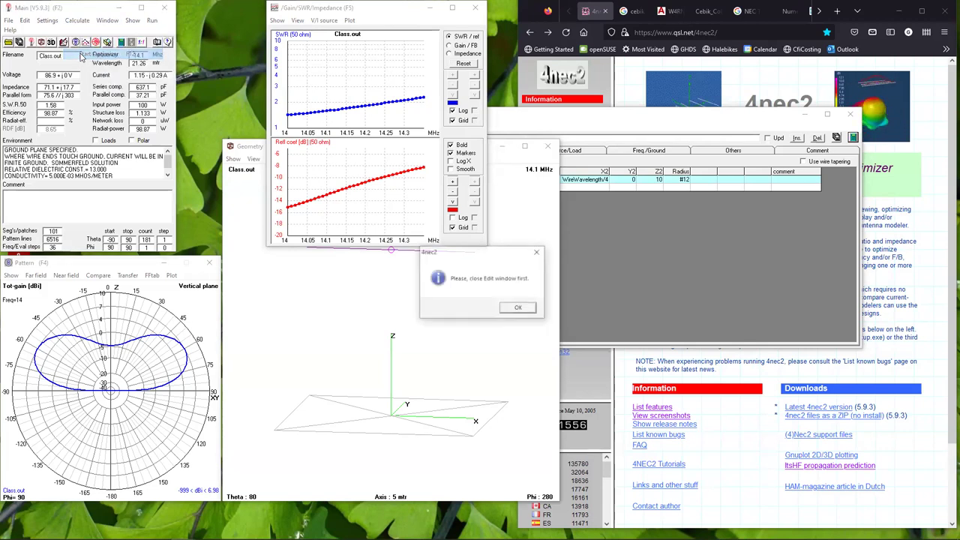
left_click(519, 310)
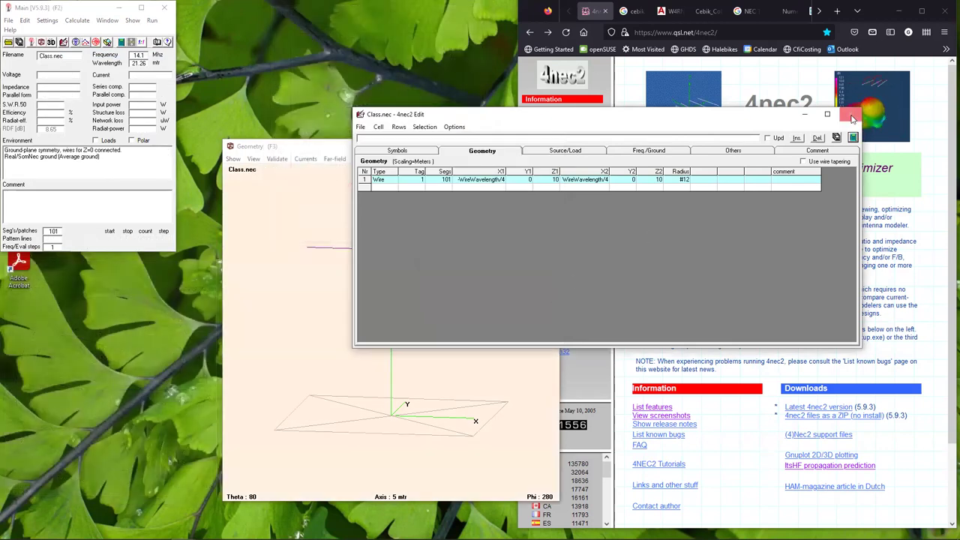
left_click(852, 115)
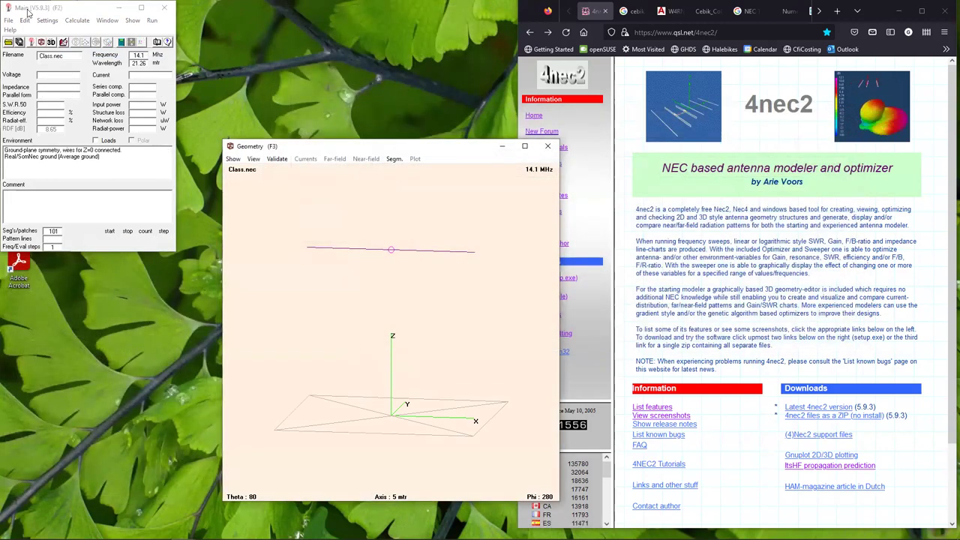
left_click(75, 20)
left_click(84, 54)
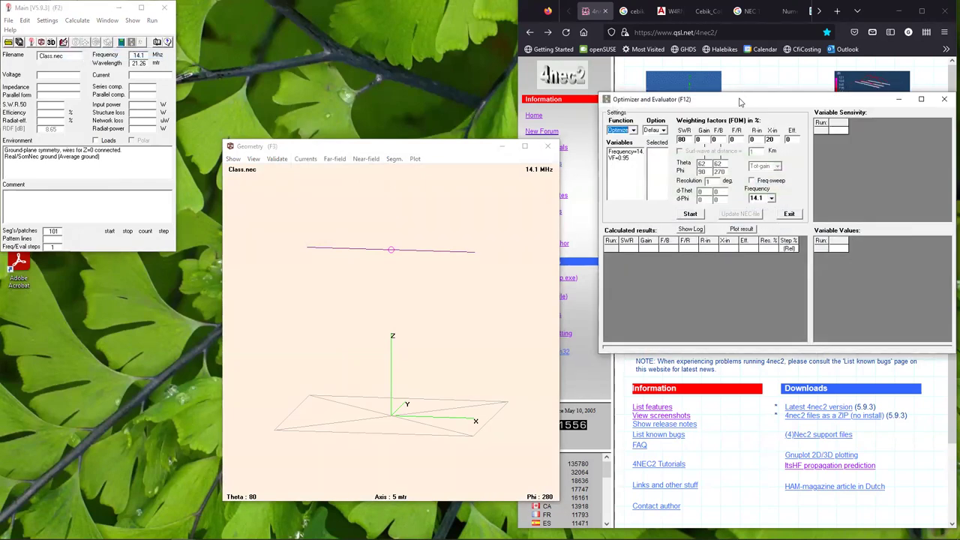
Step: Select VF as the variable and run the optimization at 14.1 MHz with the default option
left_click_drag(720, 104, 308, 74)
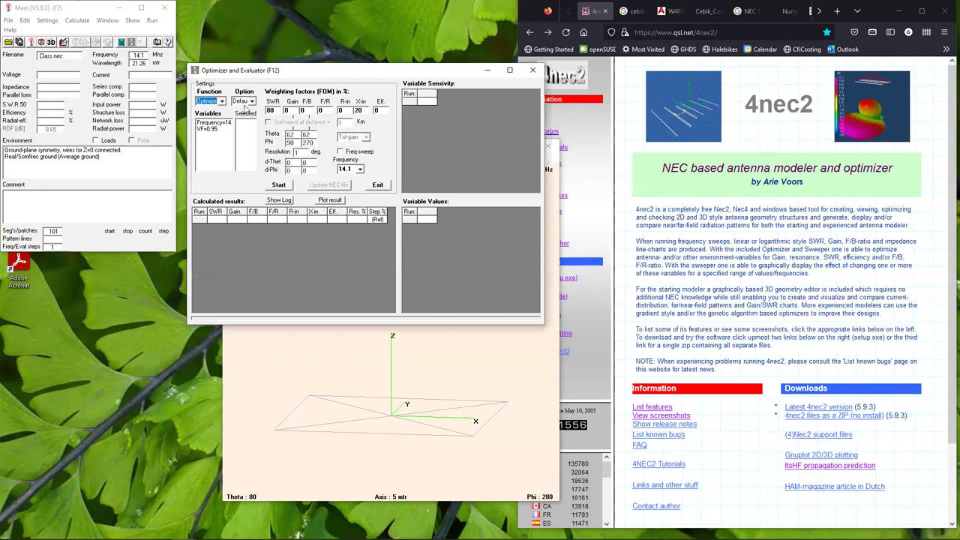
double_click(213, 129)
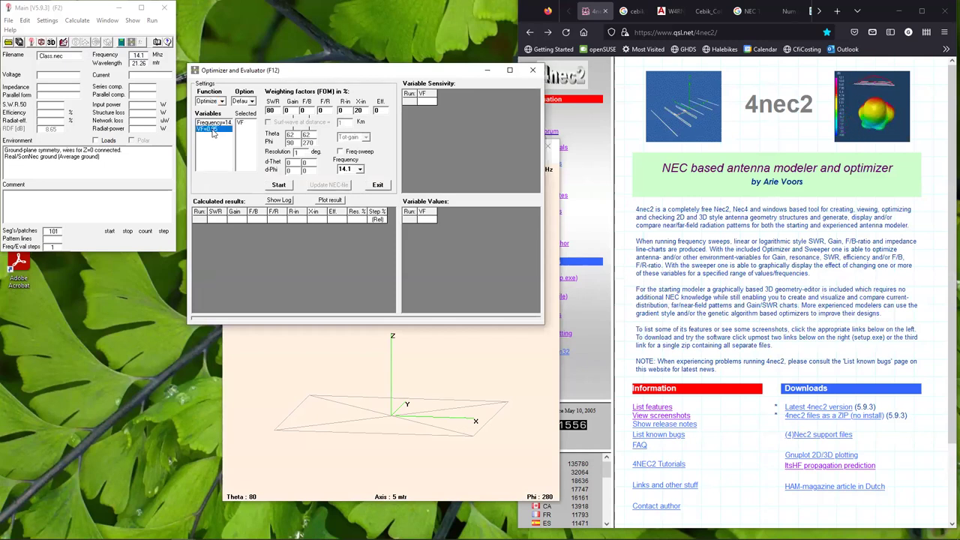
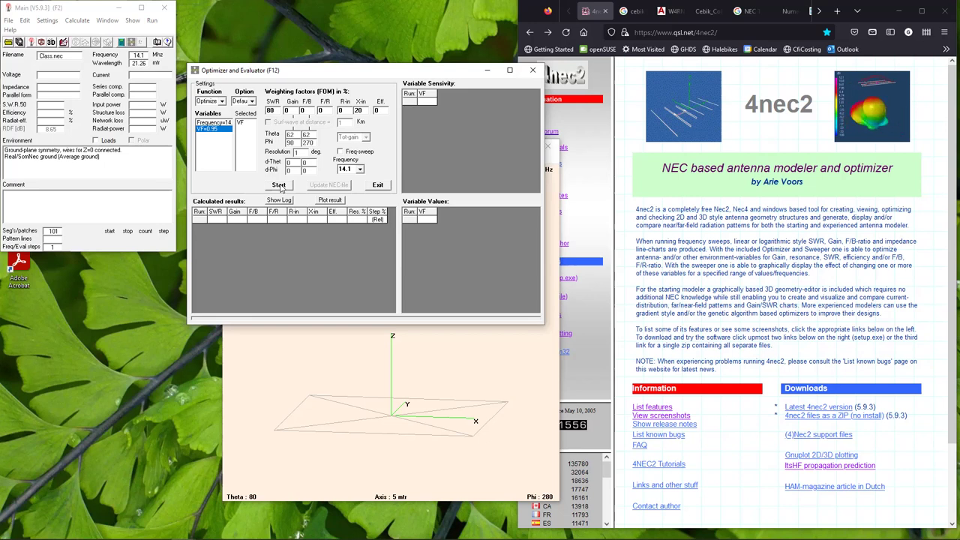
left_click(278, 186)
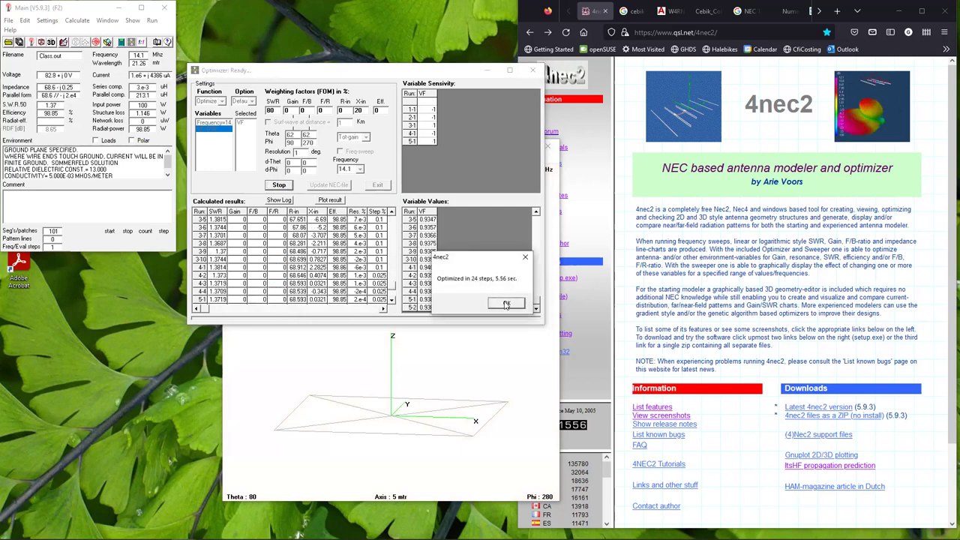
left_click(506, 303)
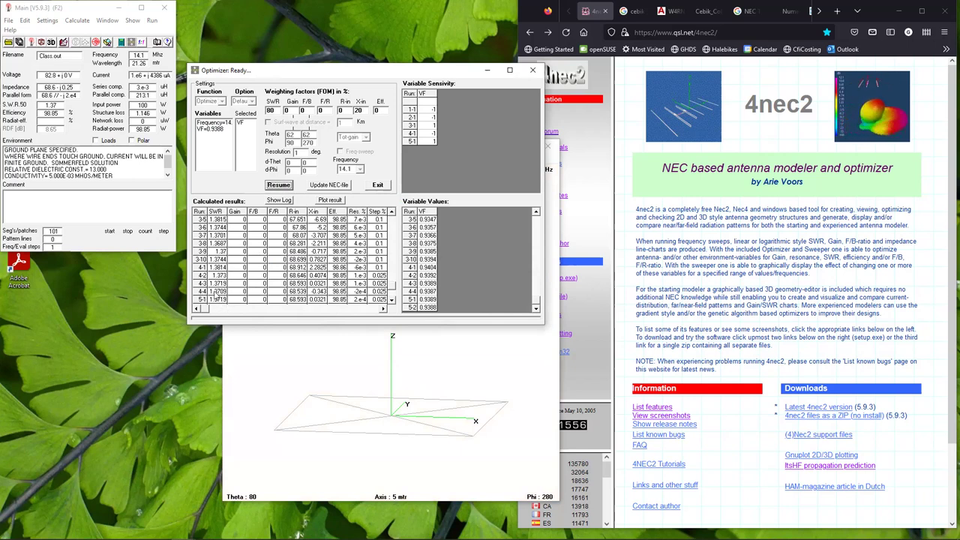
Step: Update the NEC file with the optimized variable, overwriting Class.nec, and close the optimizer
left_click(333, 186)
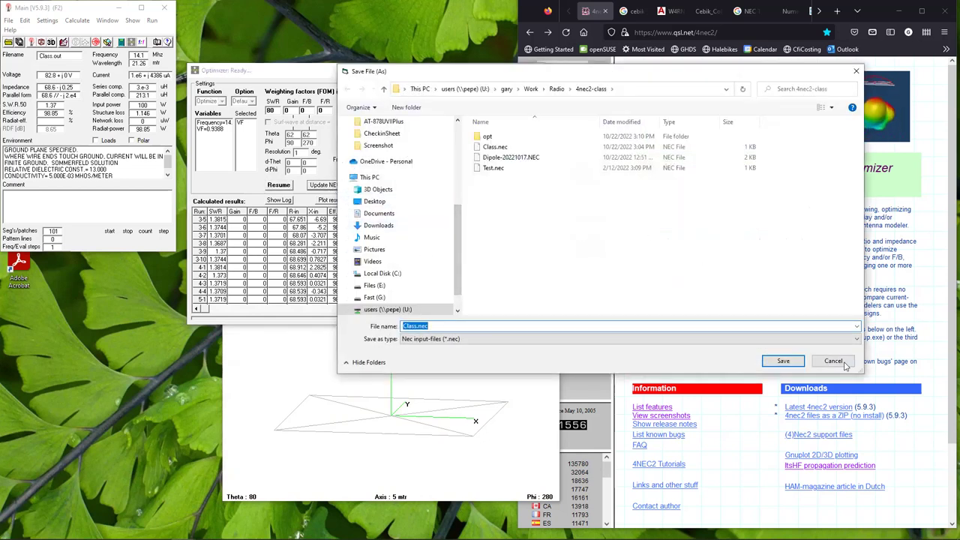
left_click(789, 364)
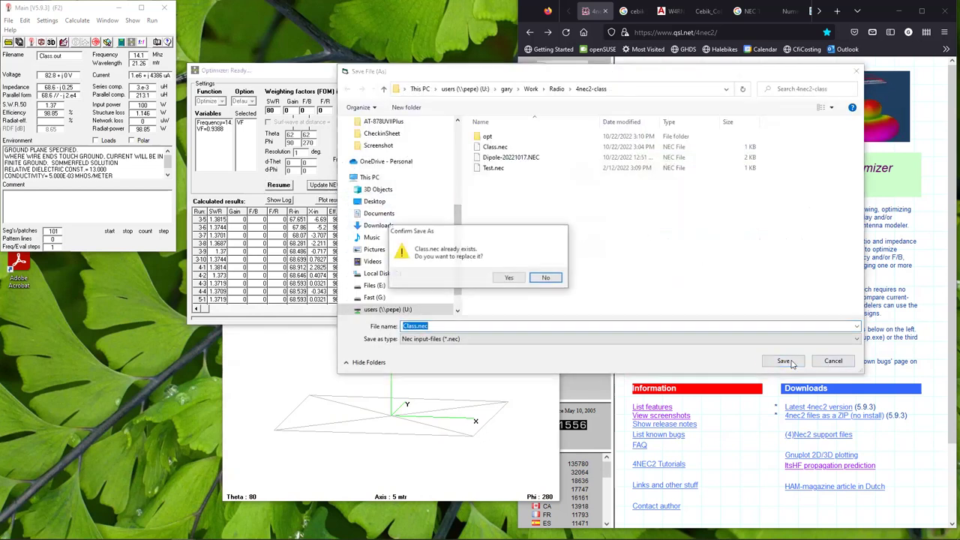
left_click(514, 280)
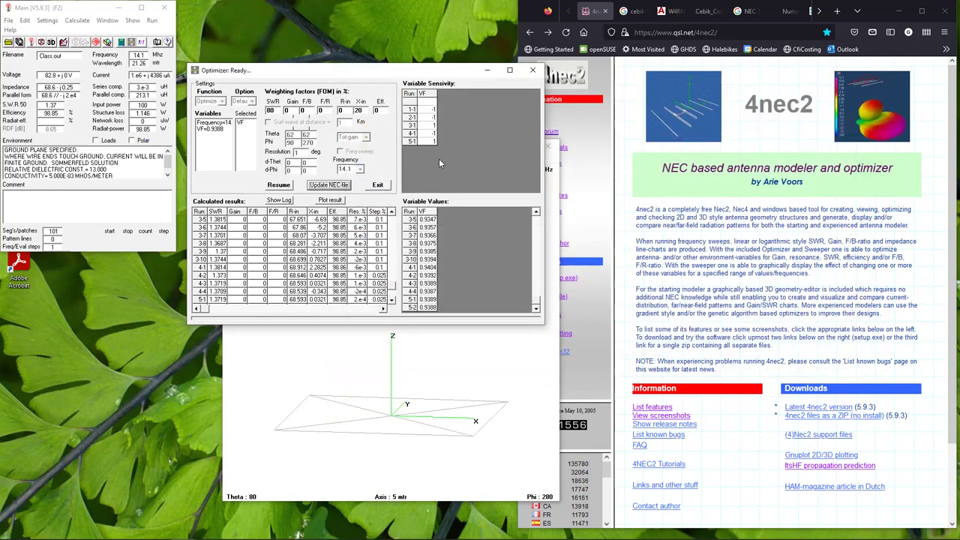
left_click(532, 70)
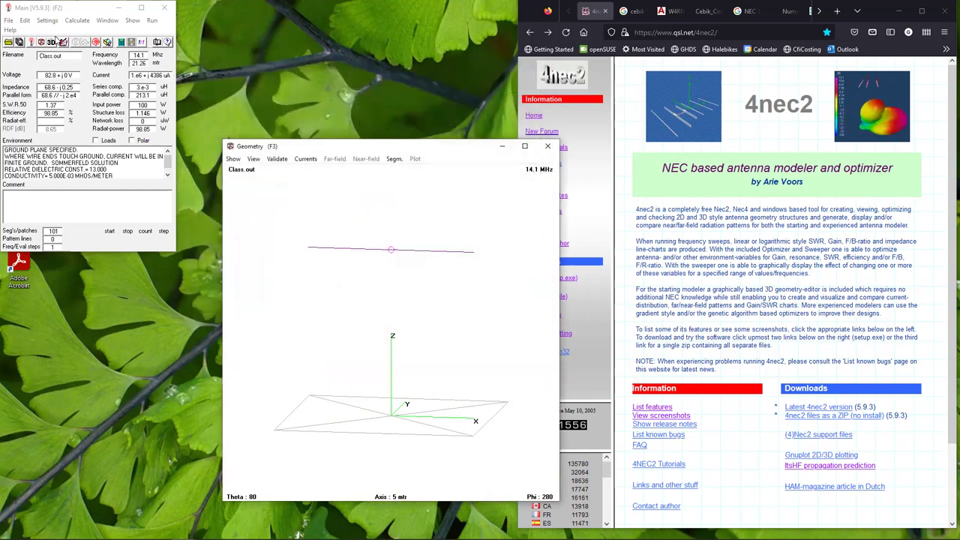
Step: Reopen the Class.nec input file in the editor and check the VF value among its symbols
left_click(25, 20)
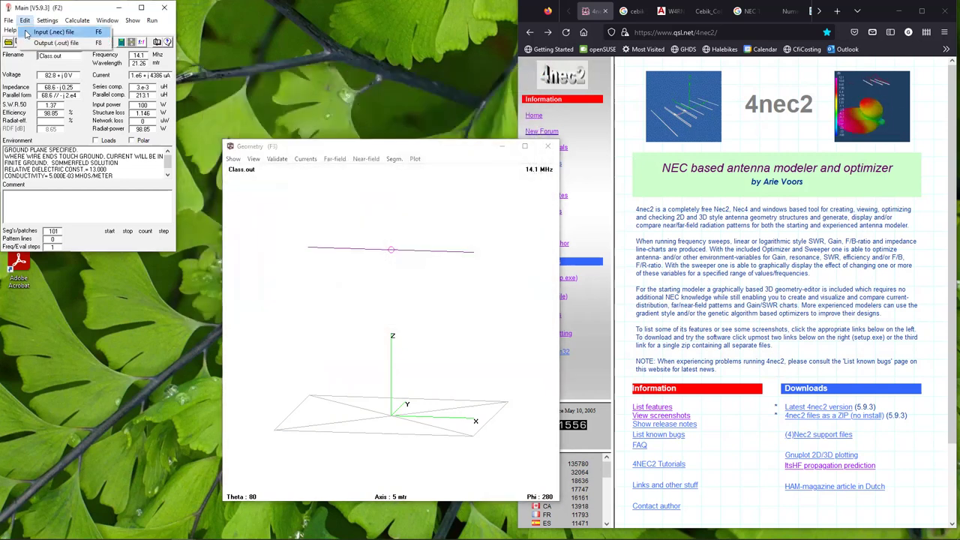
left_click(27, 32)
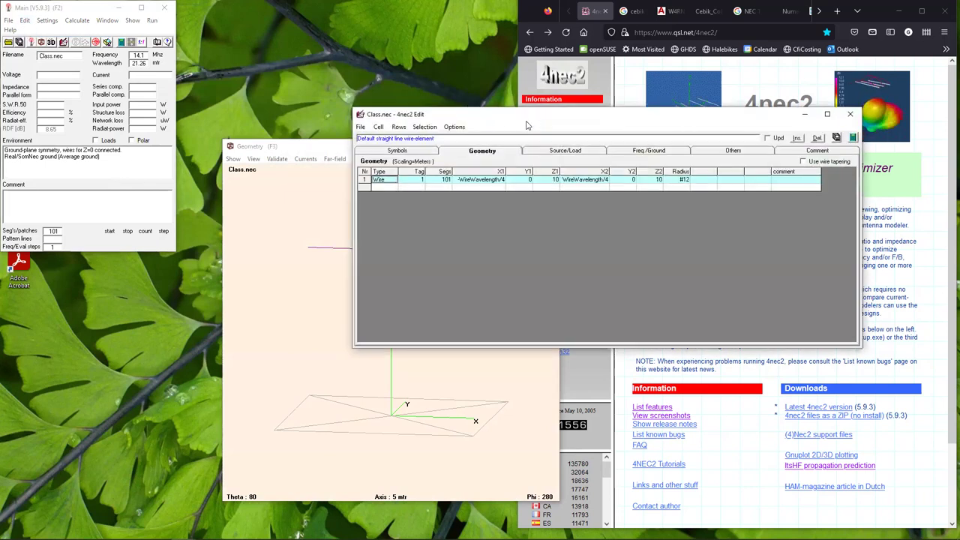
left_click(409, 152)
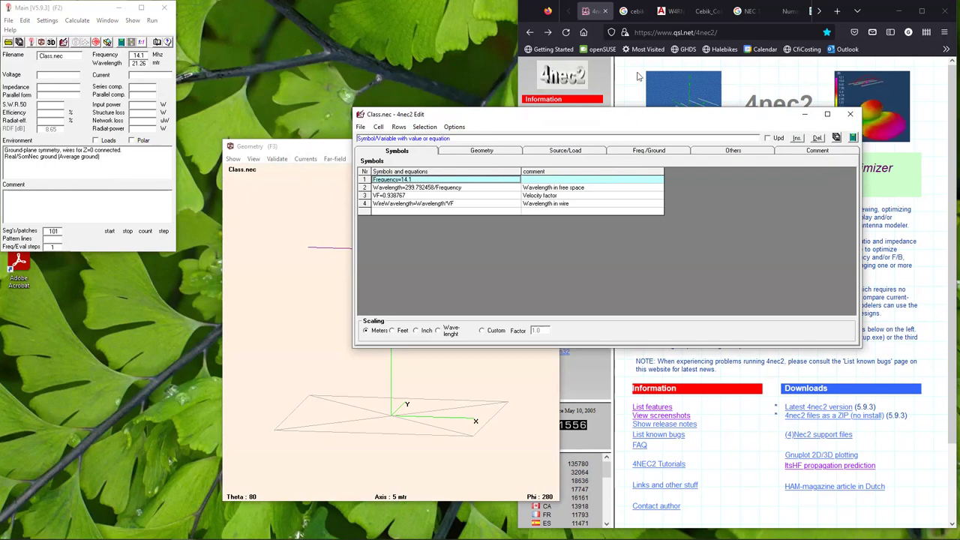
Step: Generate a 14 to 14.35 MHz frequency sweep of the optimized model, view its SWR chart, and return to the symbols editor
left_click(853, 137)
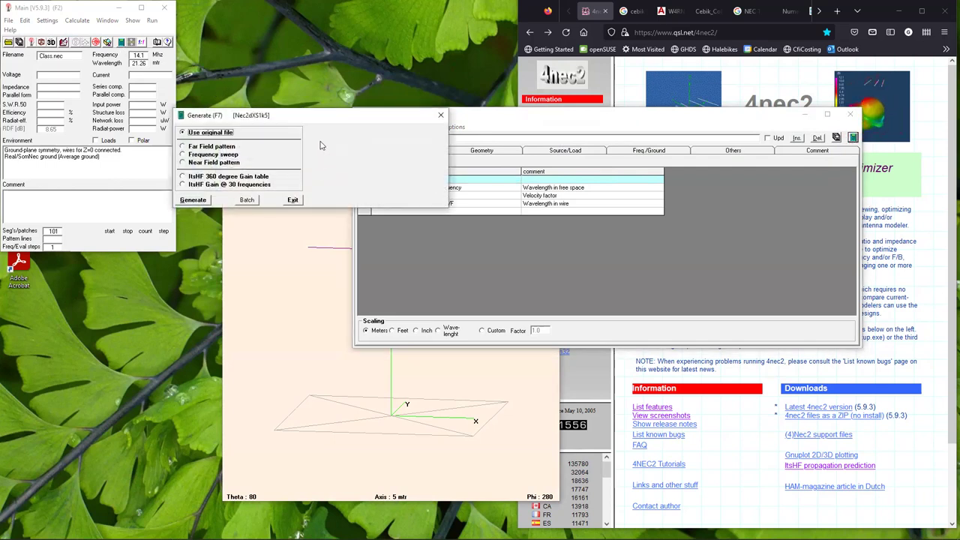
left_click(222, 155)
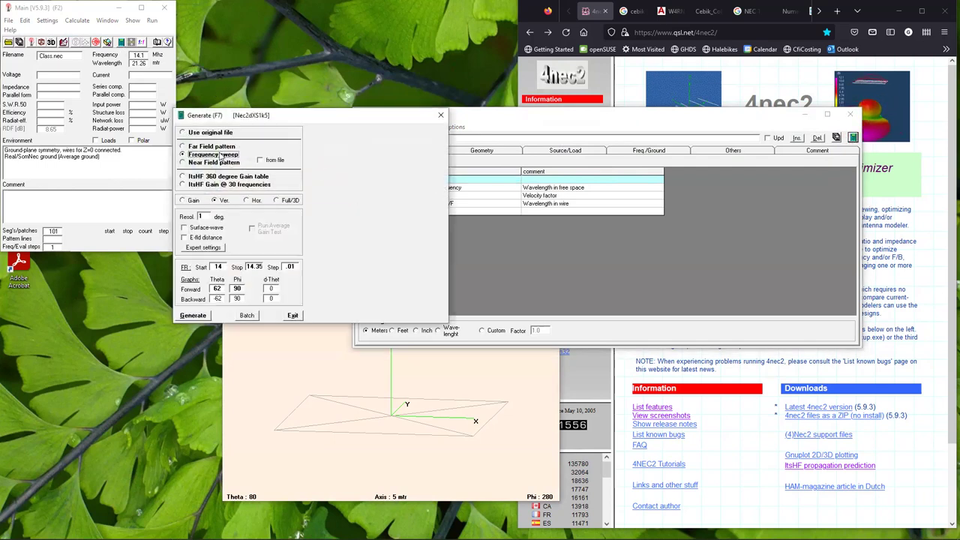
left_click(197, 314)
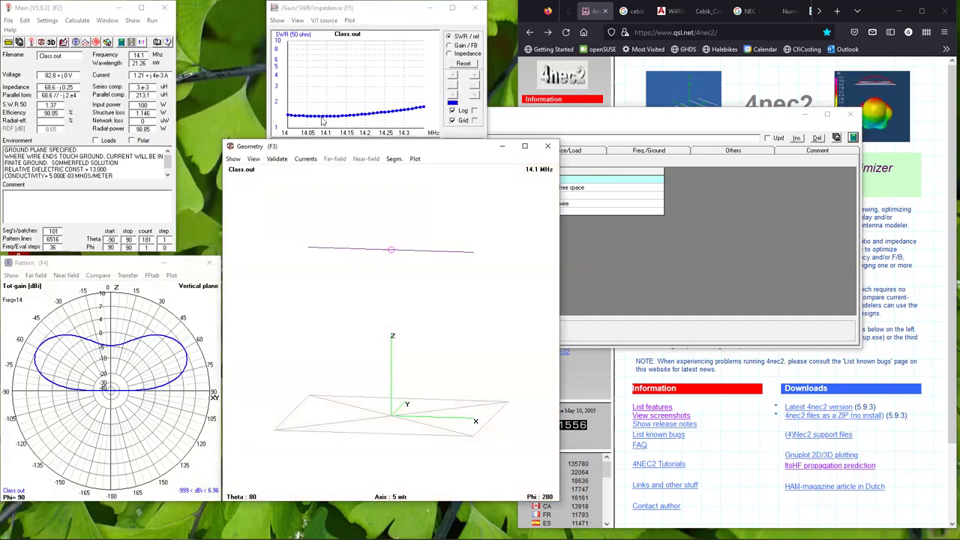
left_click(363, 11)
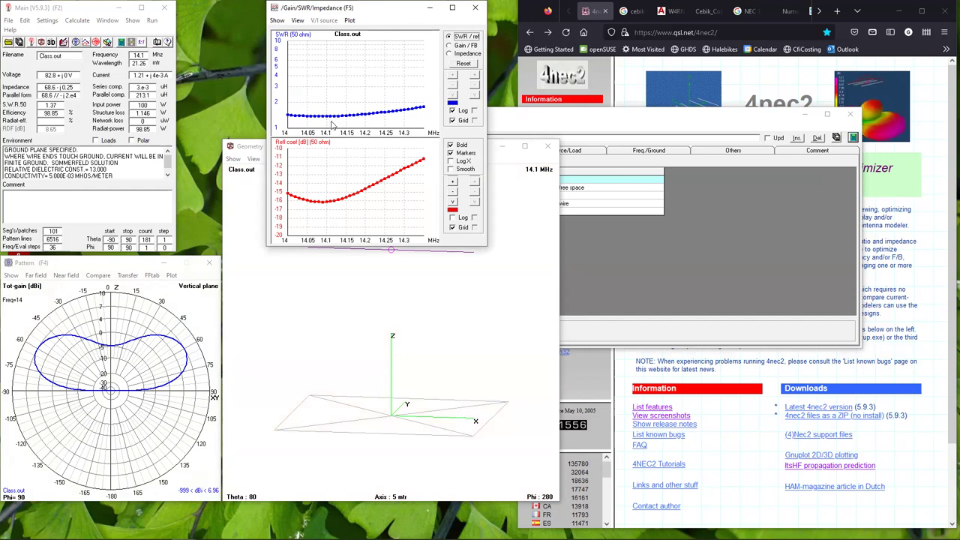
left_click(593, 116)
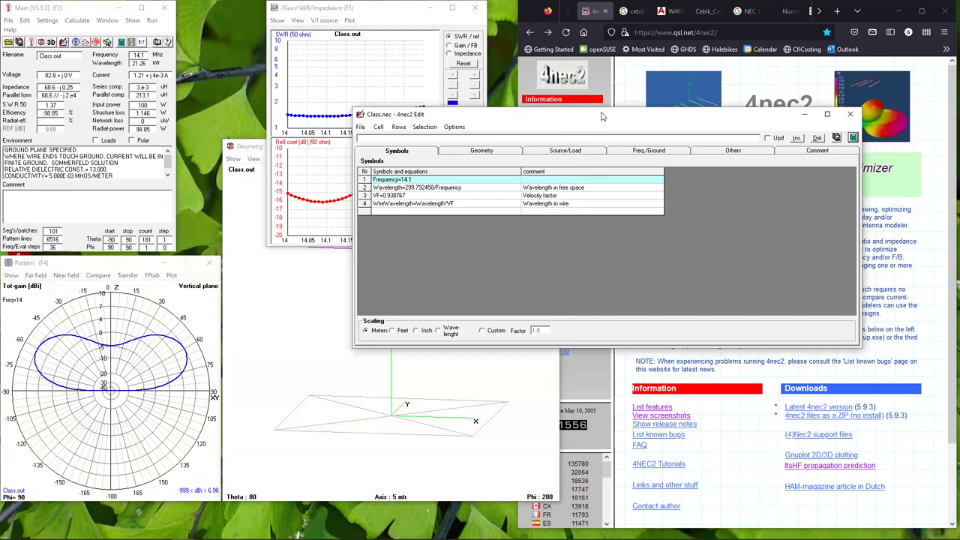
Step: View the Source/Load definitions of Class.nec and browse the available wire conductor materials, keeping Copper
left_click_drag(601, 116, 677, 247)
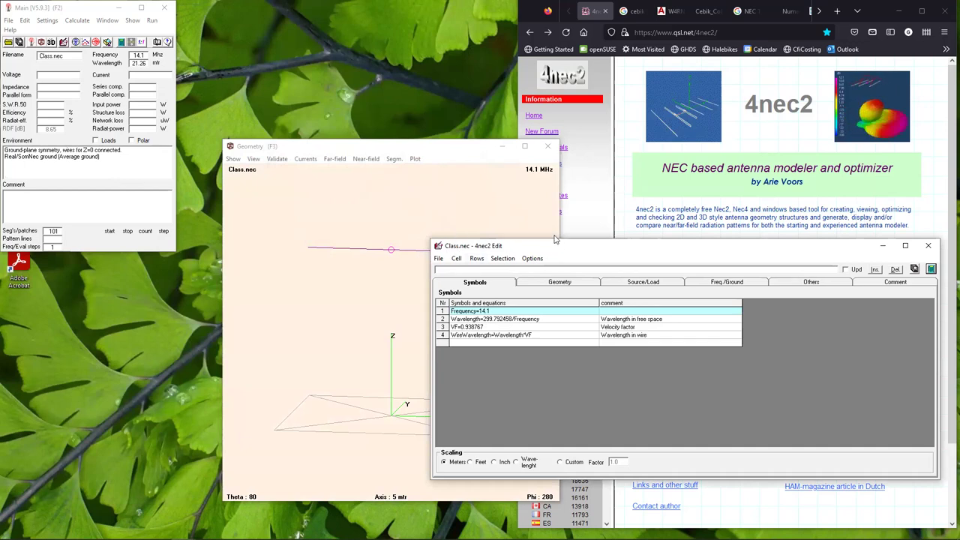
left_click_drag(563, 246, 420, 69)
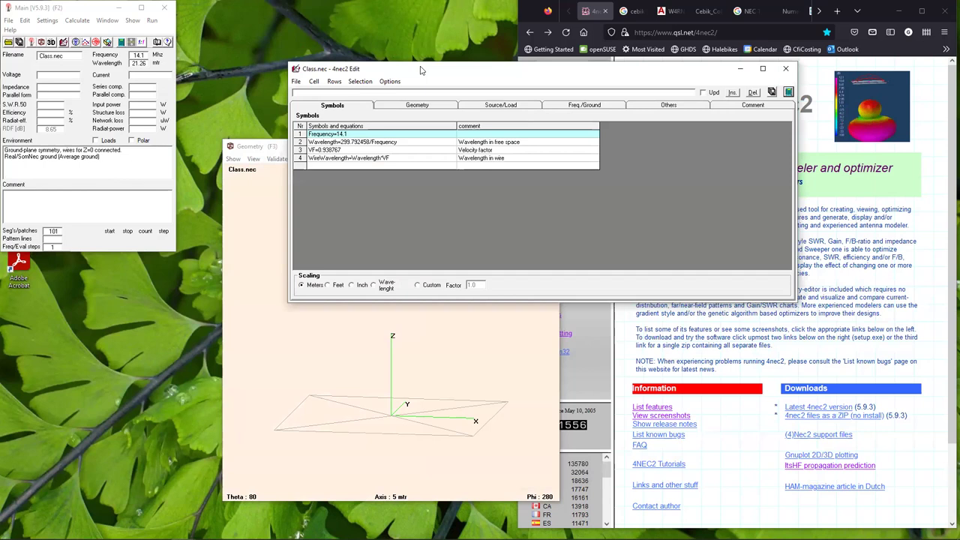
left_click(469, 105)
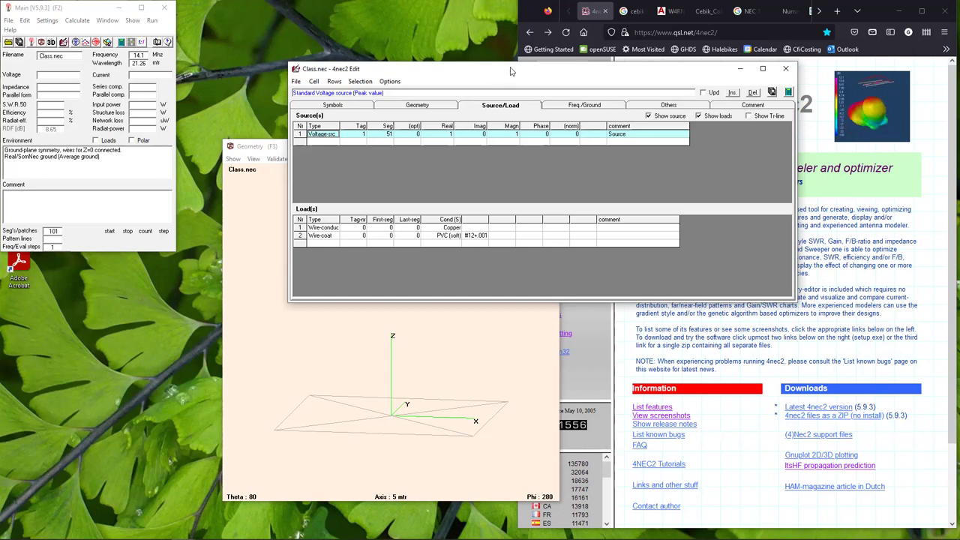
left_click(453, 228)
left_click(455, 228)
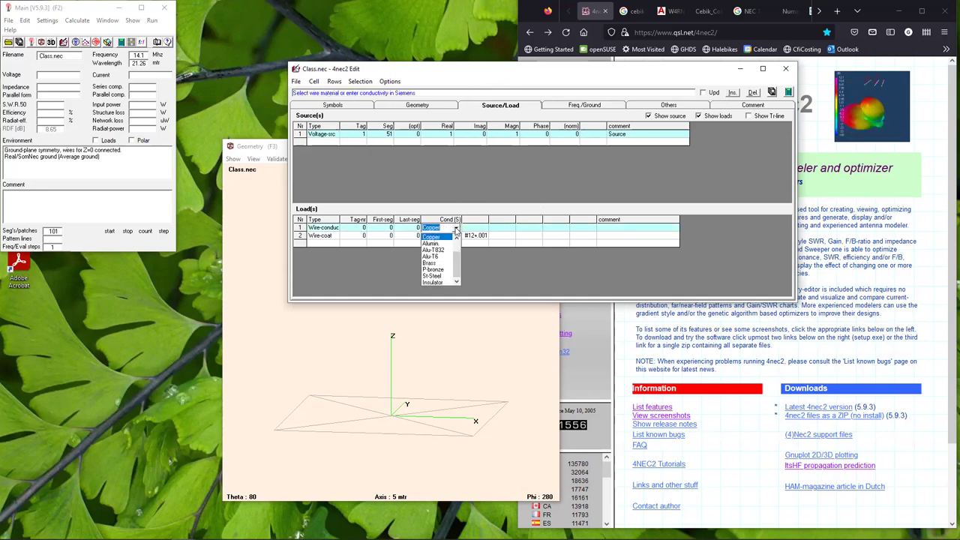
scroll(455, 264, "up", 1)
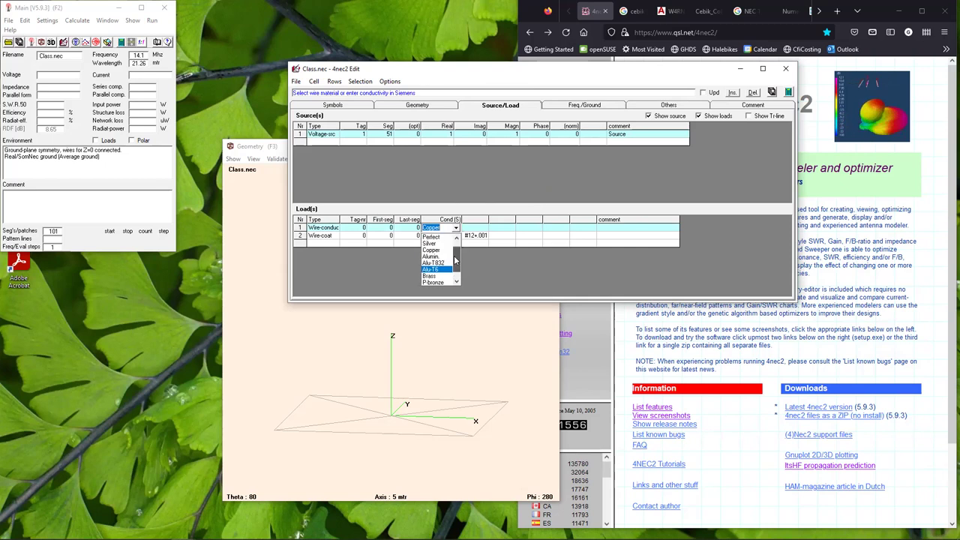
scroll(457, 258, "down", 1)
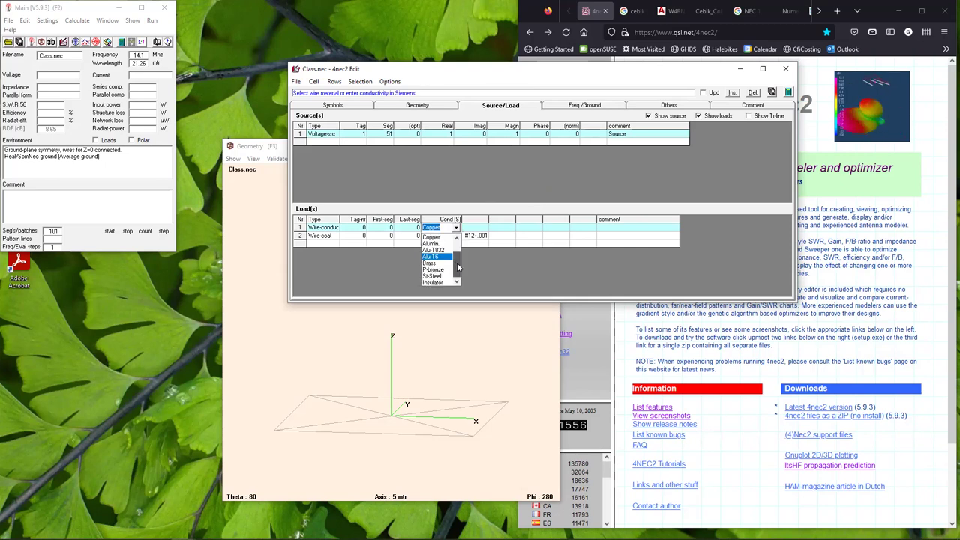
scroll(450, 263, "up", 1)
left_click(444, 242)
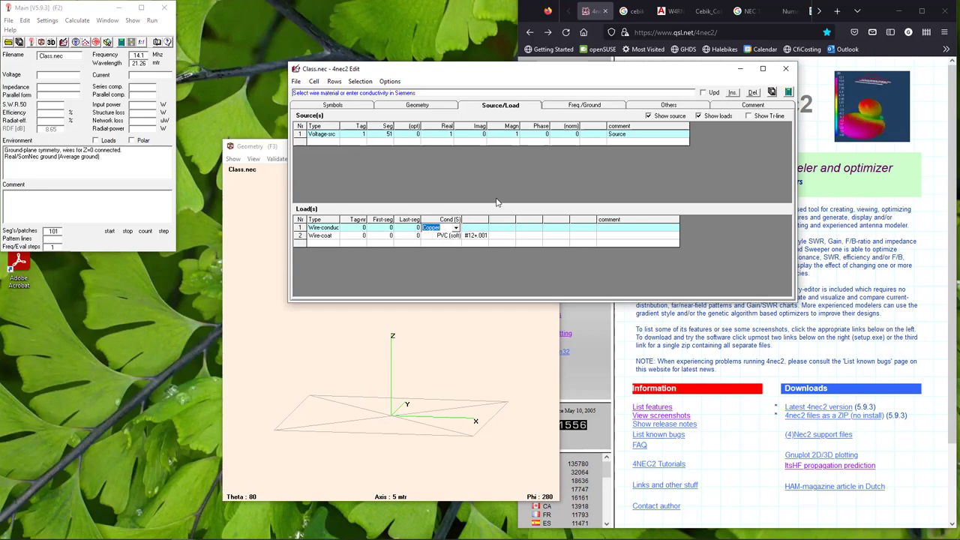
left_click(482, 228)
left_click(498, 209)
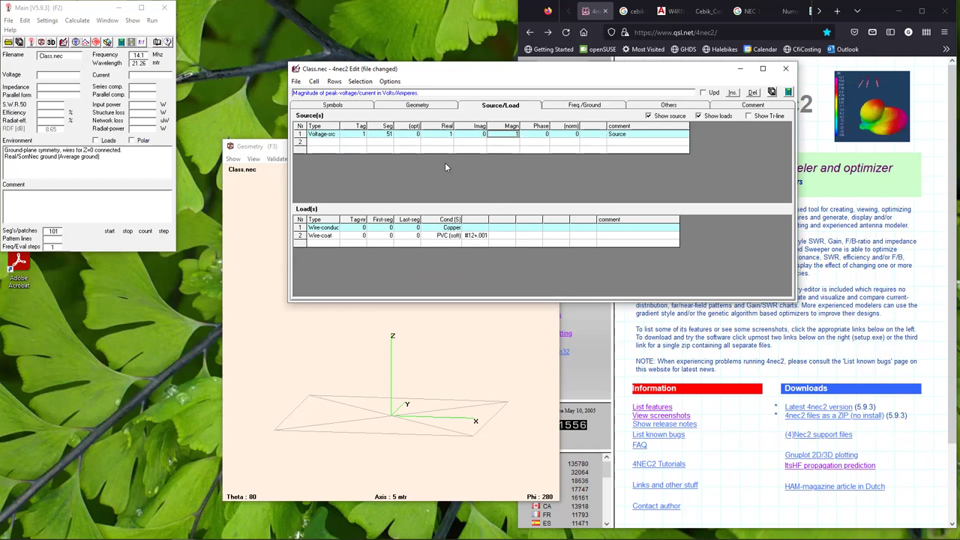
Step: Browse the insulating materials available for the wire coat load
left_click(459, 239)
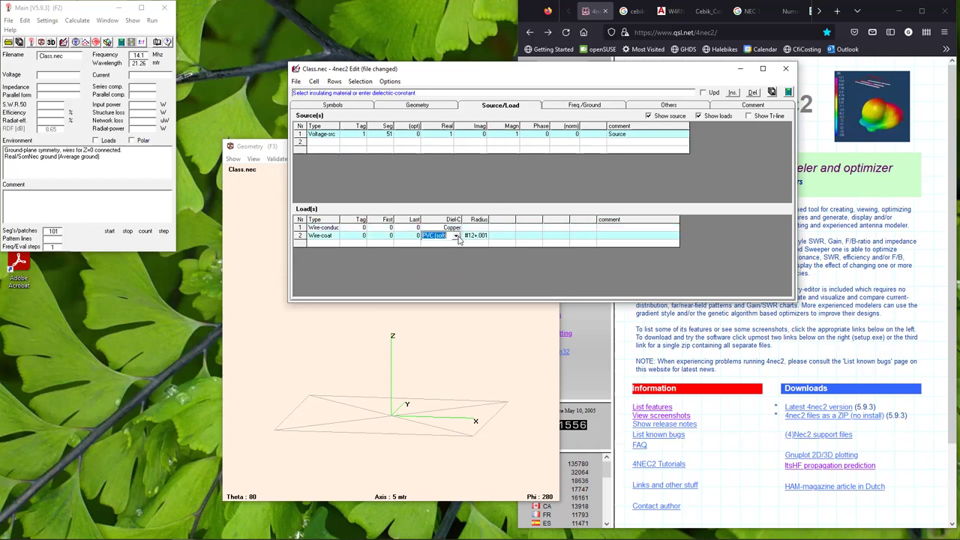
left_click(458, 237)
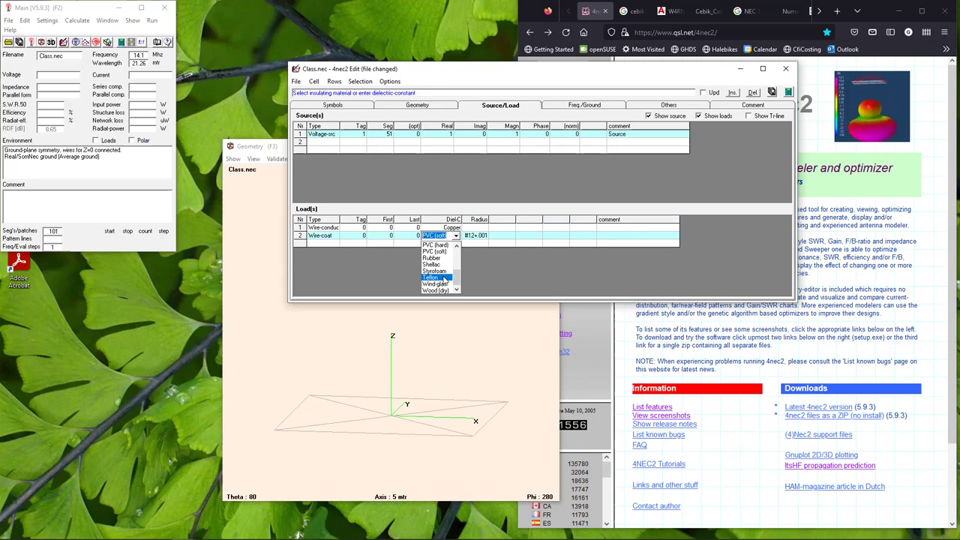
left_click_drag(456, 279, 457, 279)
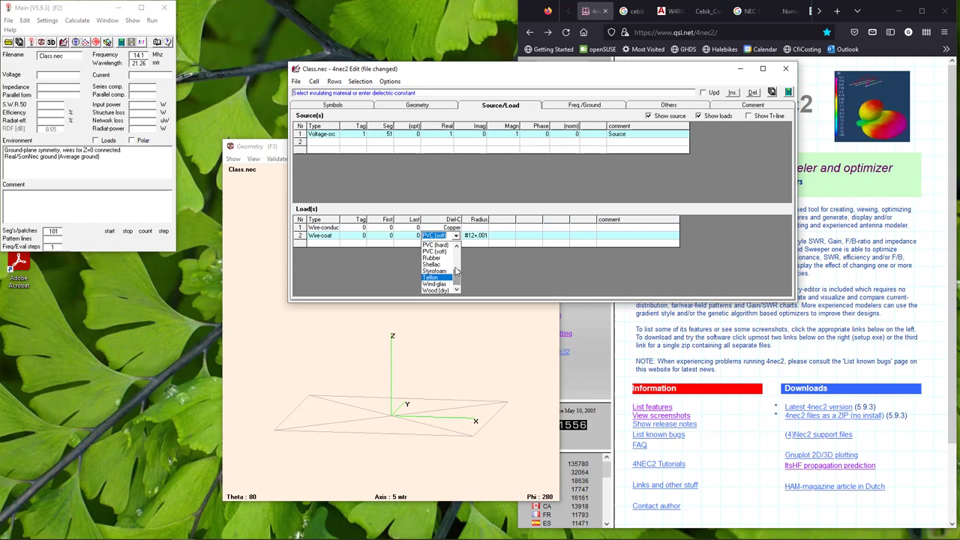
left_click(493, 259)
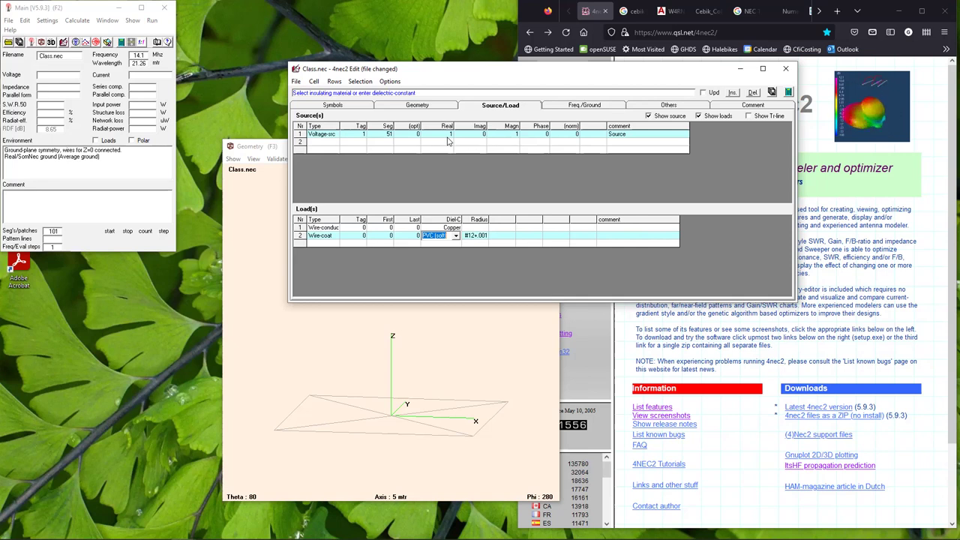
left_click(455, 236)
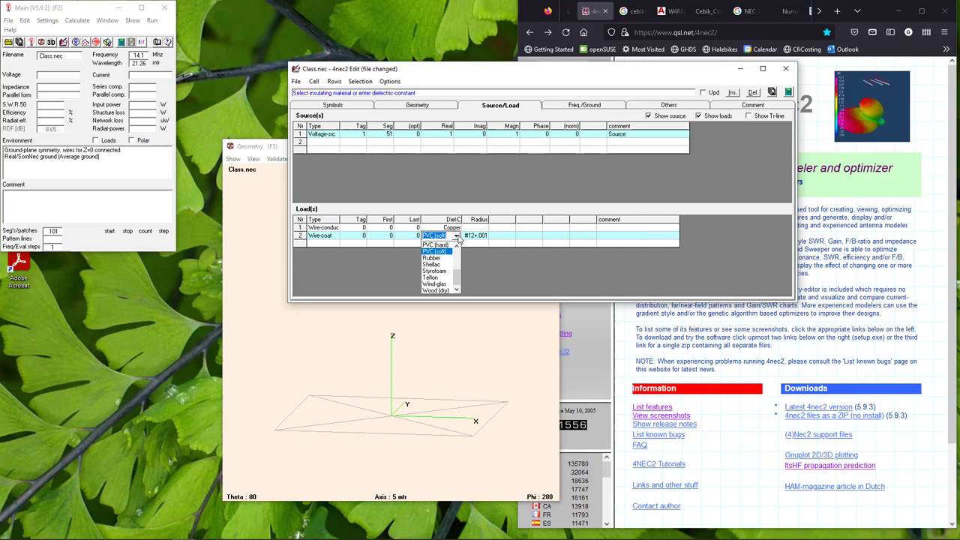
mouse_move(457, 283)
left_mouse_down()
mouse_move(458, 263)
mouse_move(460, 291)
left_mouse_up()
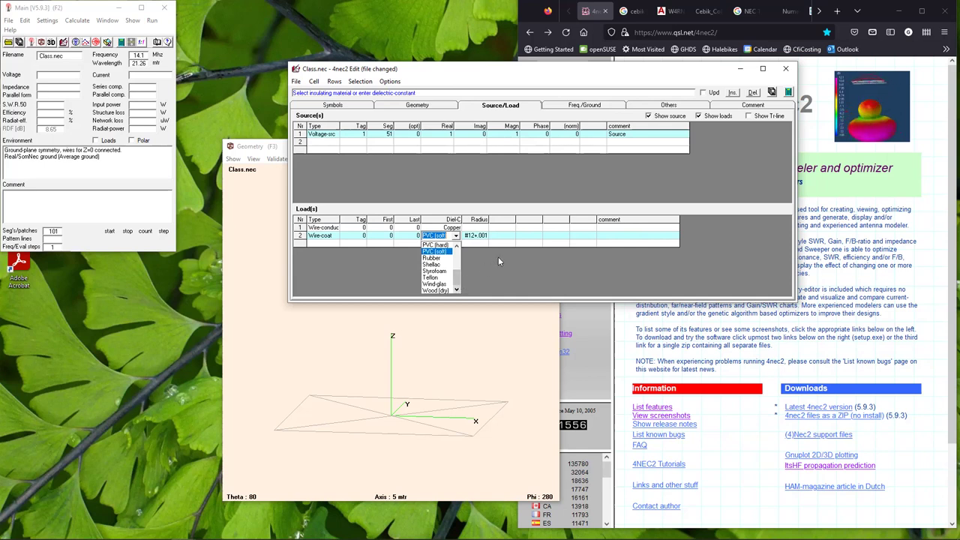
left_click(485, 177)
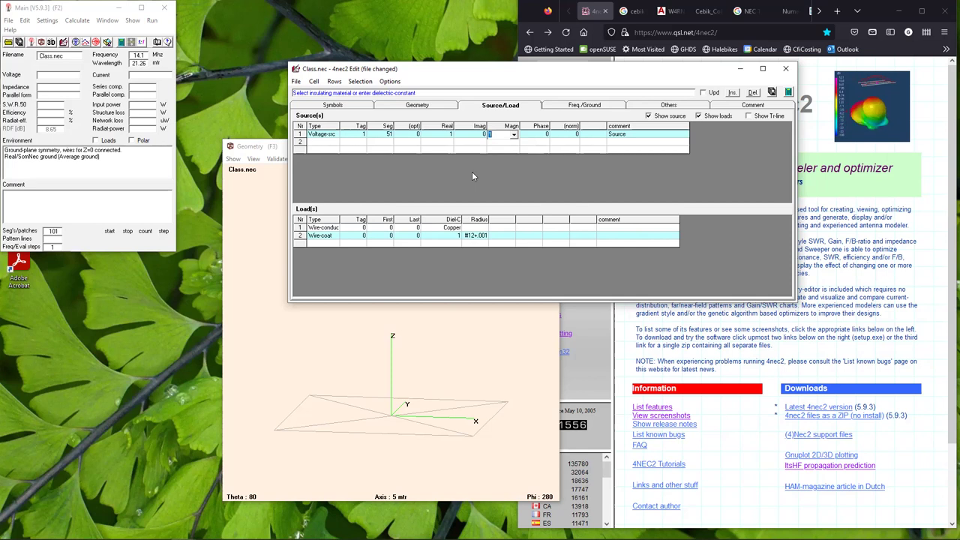
Step: Set the wire coat's insulating material to PVC (soft) and save Class.nec
left_click(456, 237)
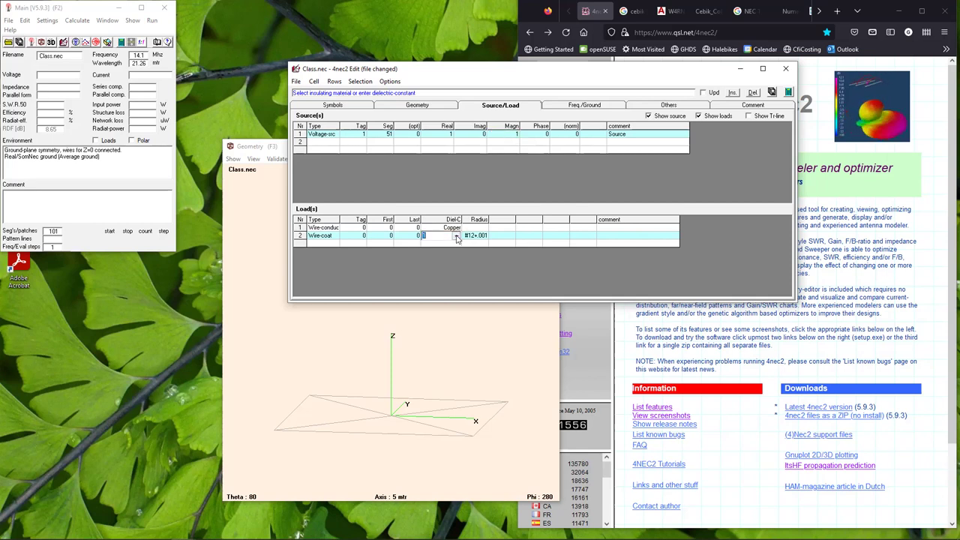
left_click(456, 236)
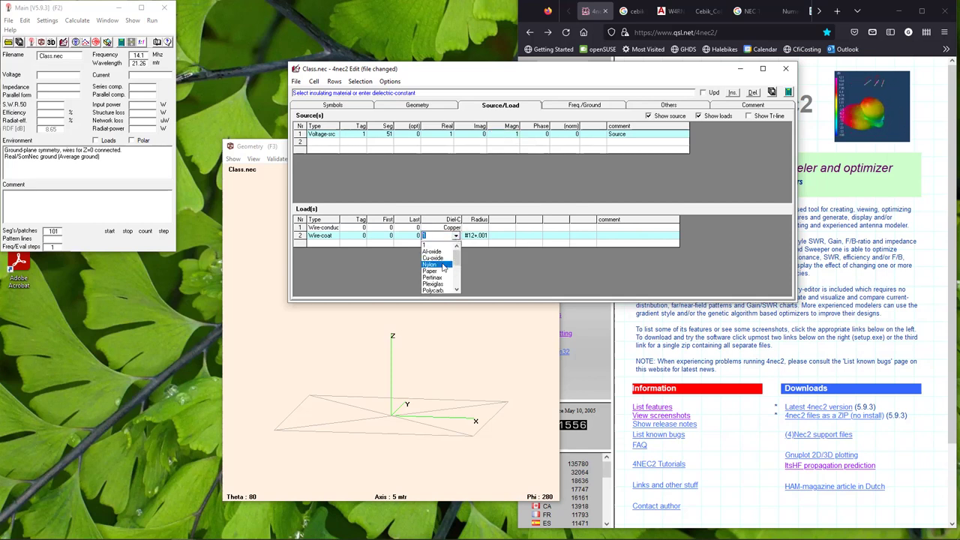
scroll(440, 282, "down", 2)
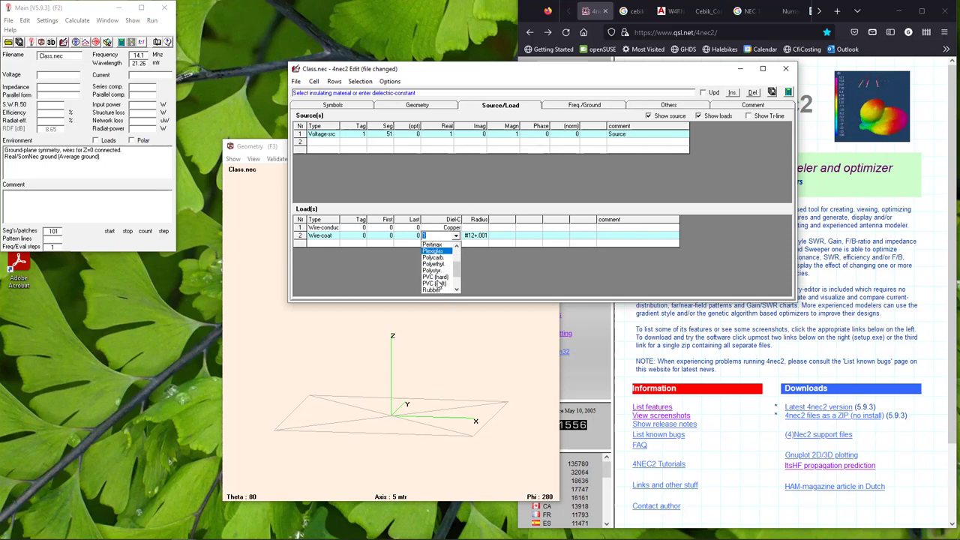
left_click(437, 282)
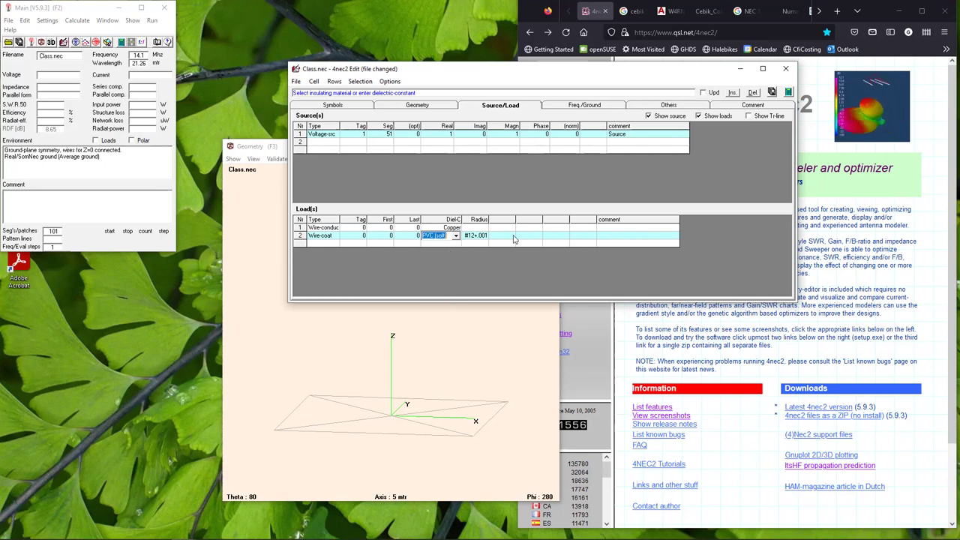
left_click(771, 93)
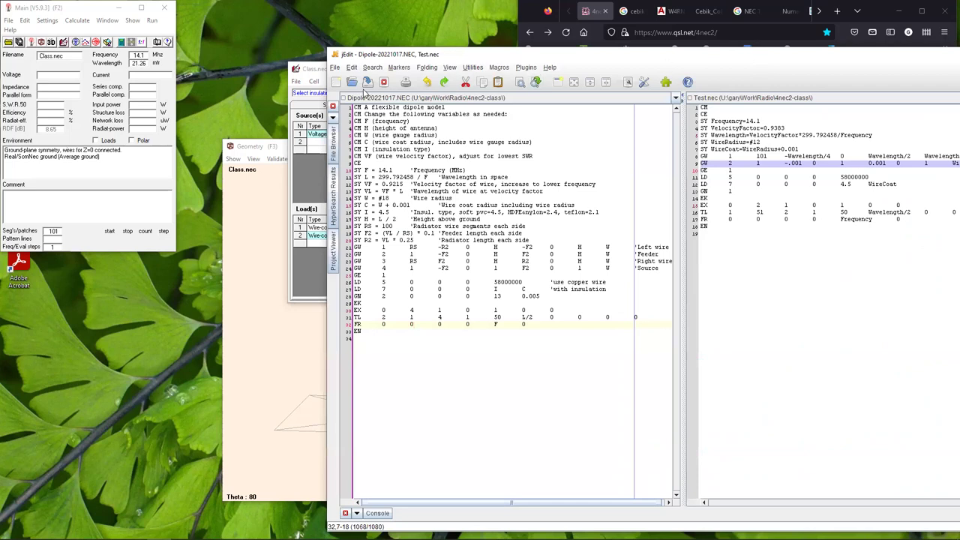
Step: Switch to jEdit and open Class.nec from the 4nec2-class folder
left_click(367, 83)
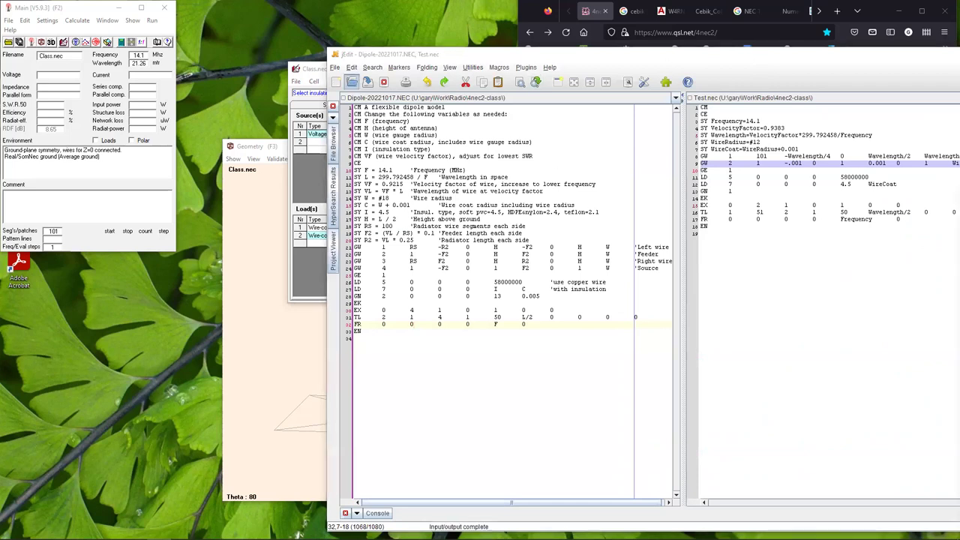
key("ctrl+o")
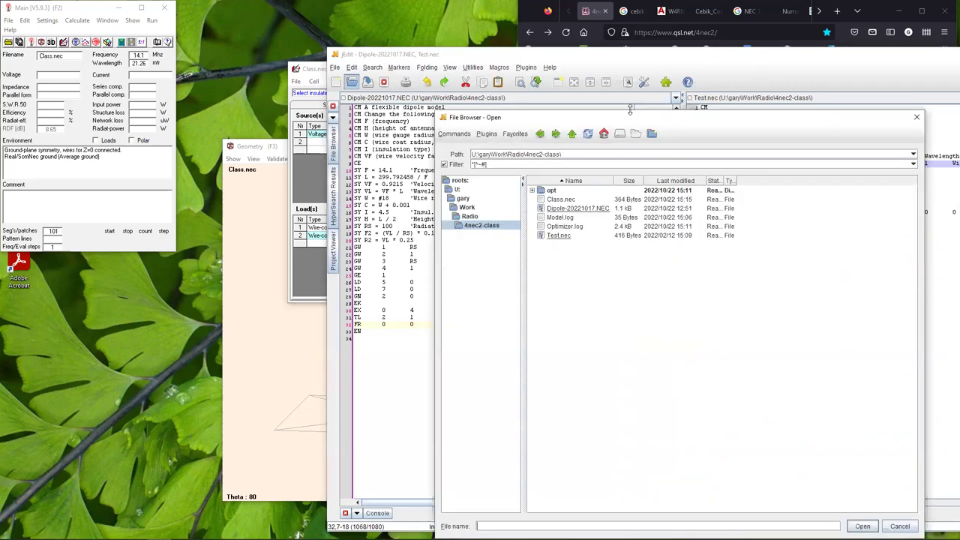
left_click(562, 199)
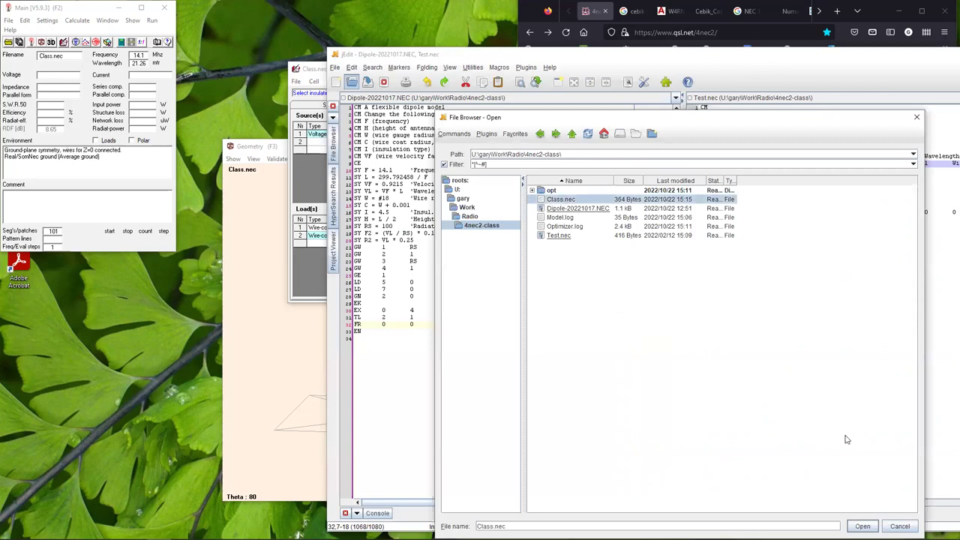
key("Return")
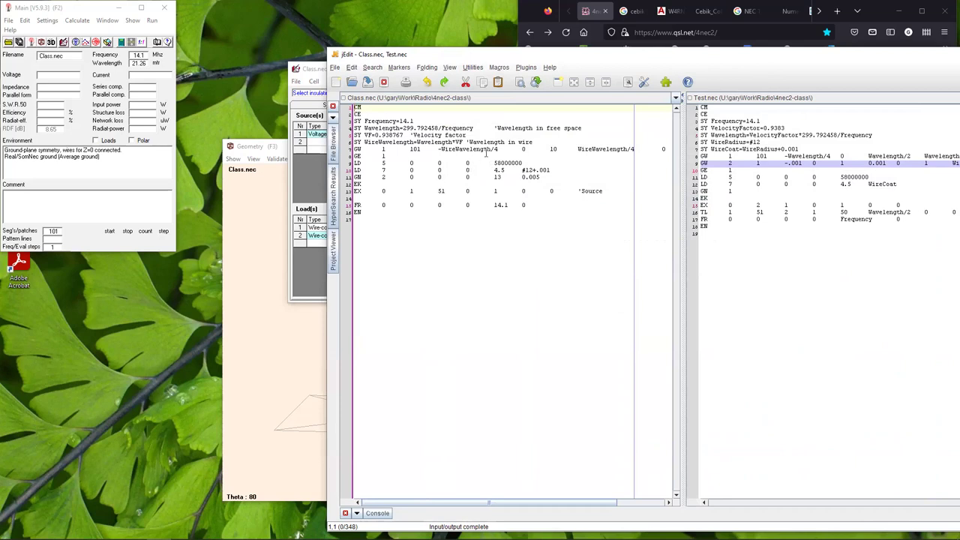
Step: Remove the split view, reposition the jEdit window, and examine the text of Class.nec
left_click(573, 82)
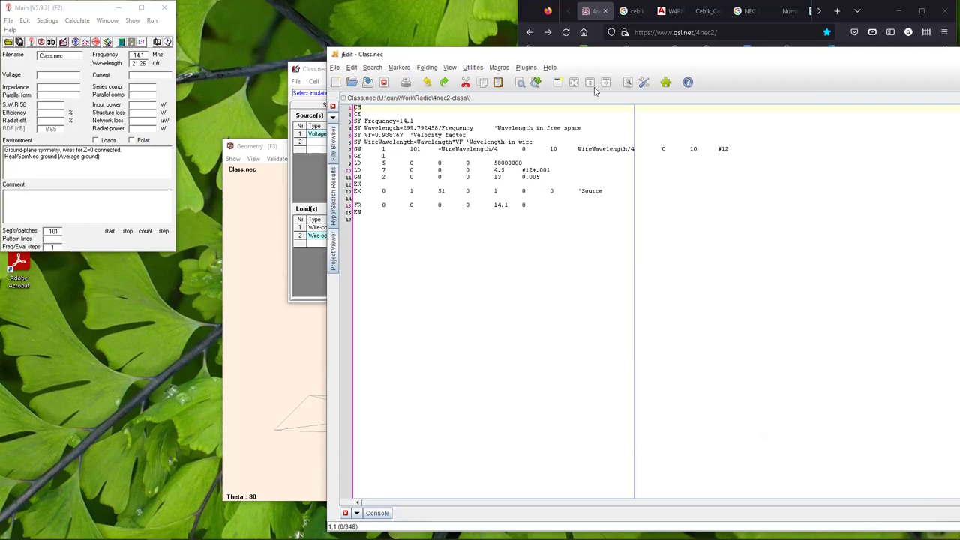
left_click_drag(610, 57, 572, 36)
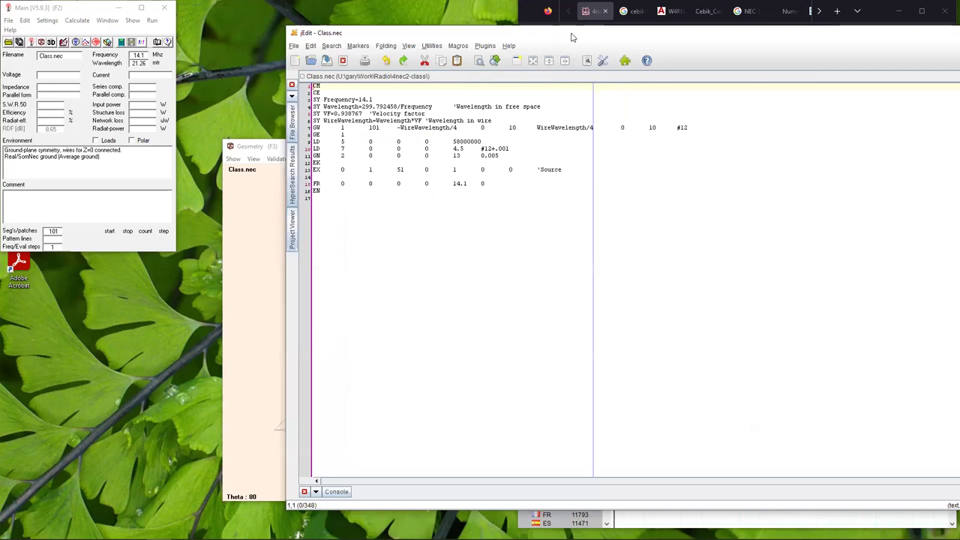
left_click_drag(564, 27, 550, 22)
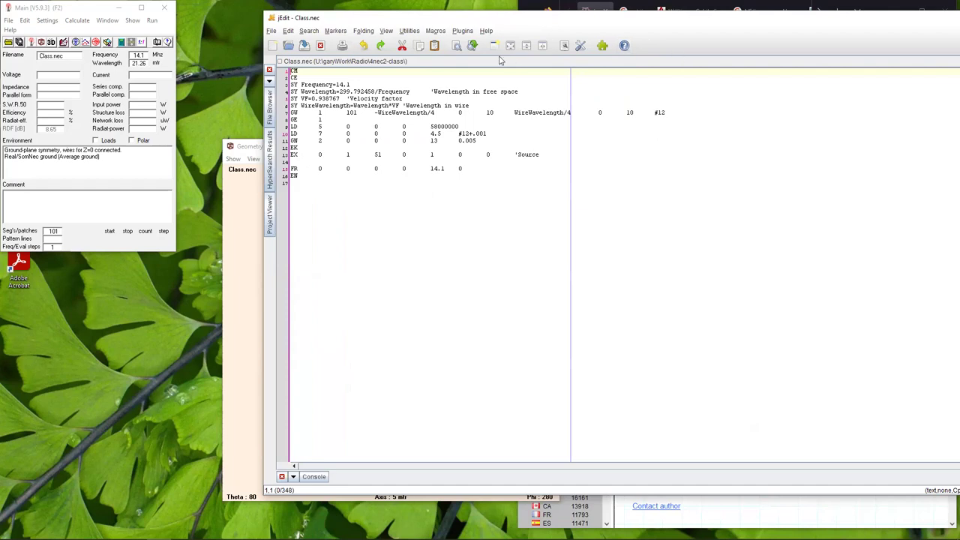
left_click_drag(497, 20, 474, 19)
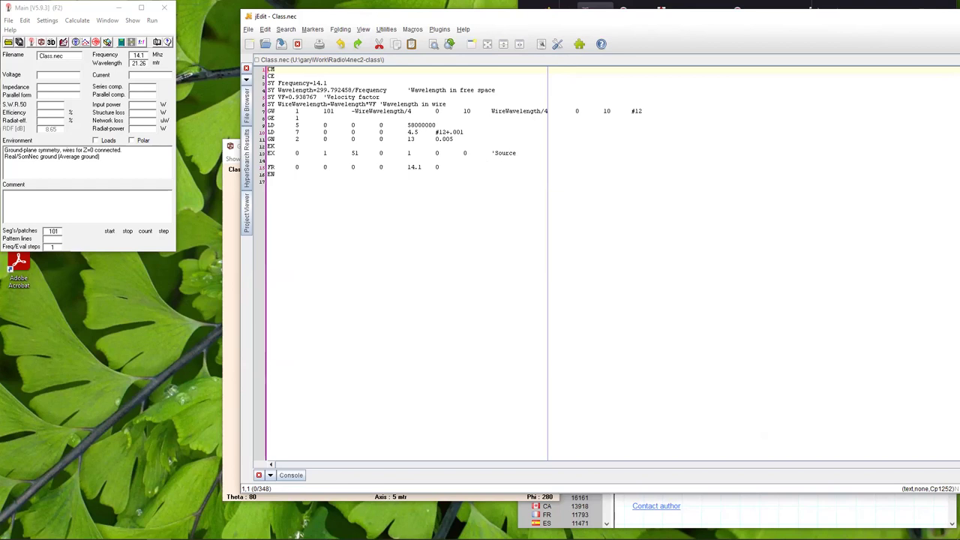
Step: Switch to 4nec2, choose Notepad Edit as the input file editor, view Class.nec in Notepad, and close it
left_click(43, 21)
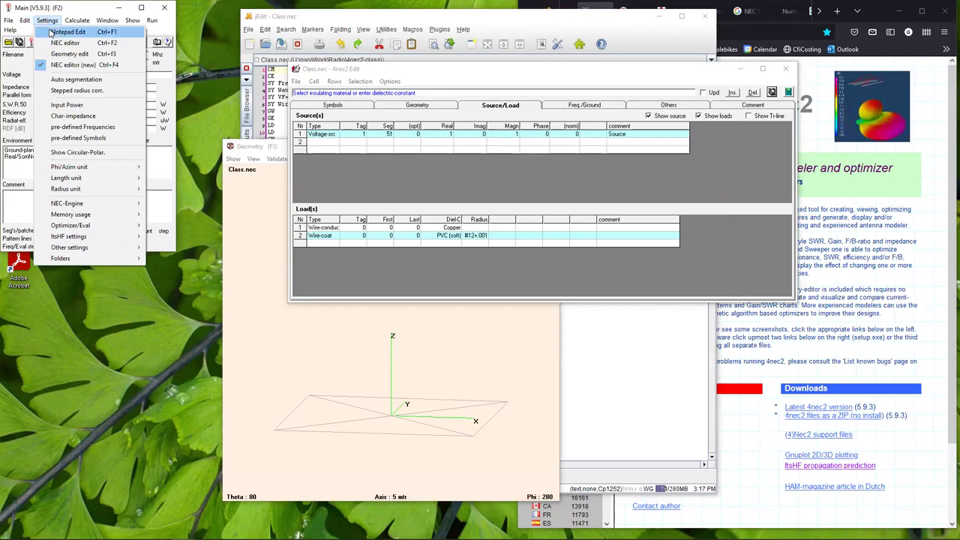
left_click(51, 32)
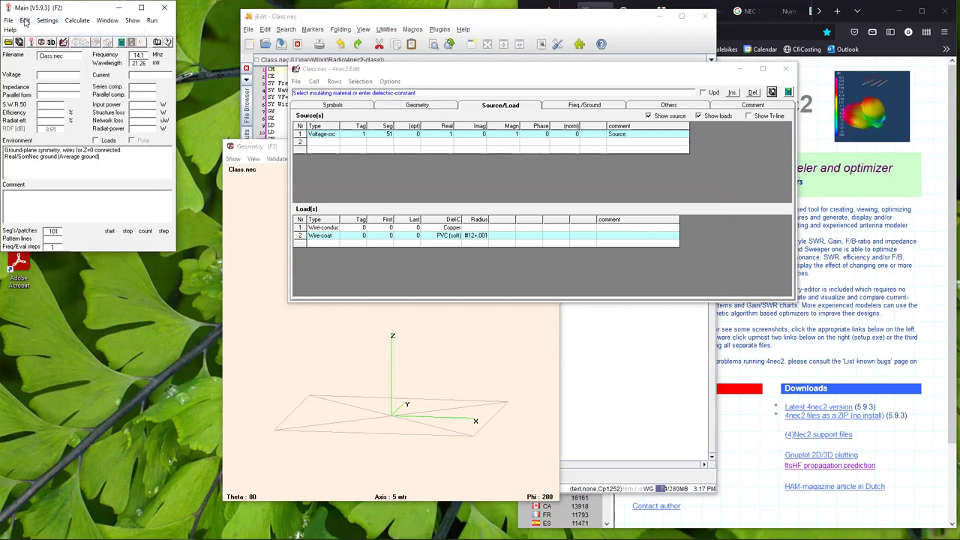
left_click(25, 21)
left_click(34, 38)
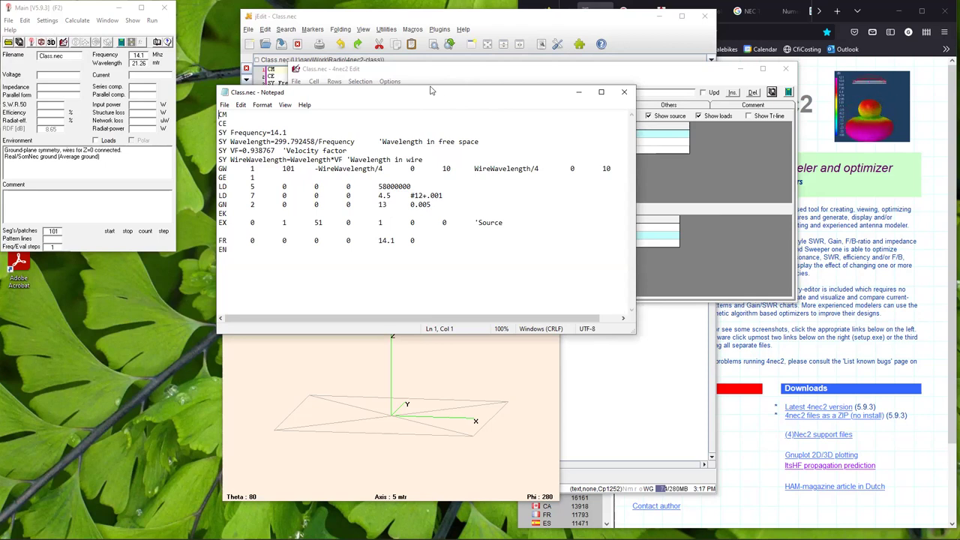
left_click_drag(430, 87, 411, 74)
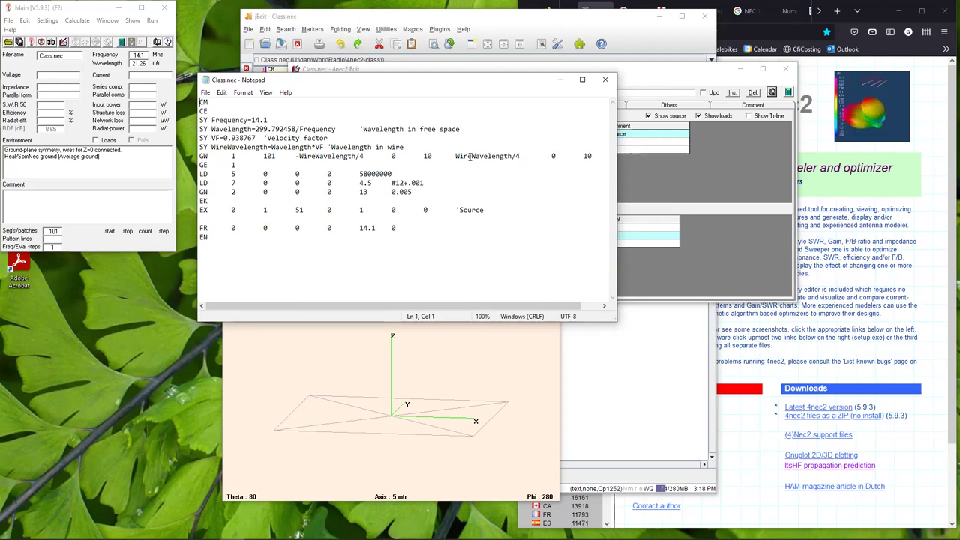
left_click(604, 79)
Step: Restore NEC editor (new) as the input file editor and reopen the Class.nec input file in it
left_click(24, 20)
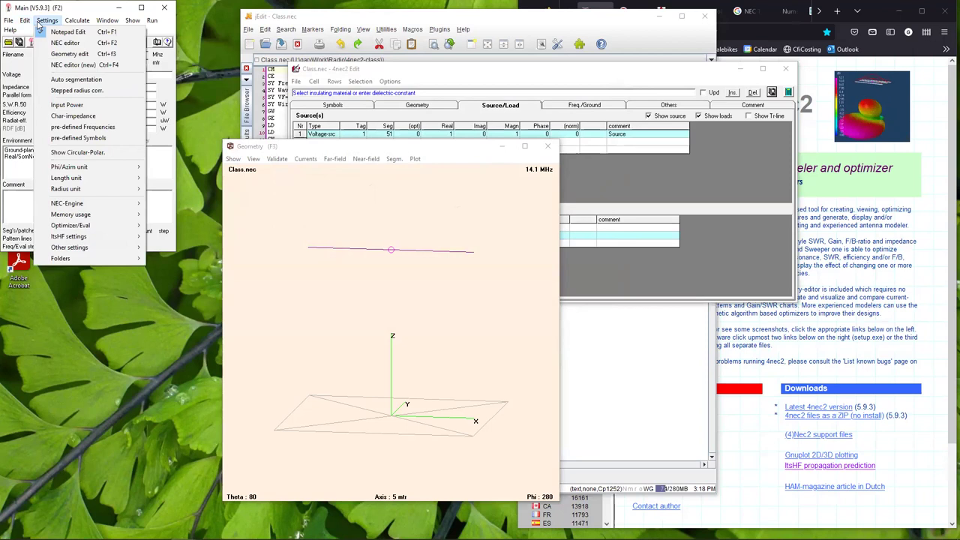
left_click(54, 69)
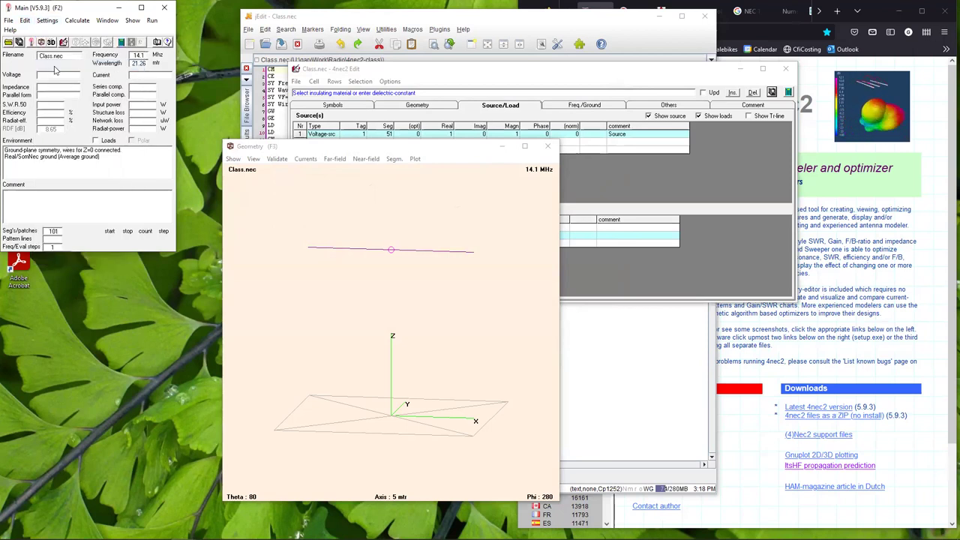
left_click(26, 21)
left_click(45, 32)
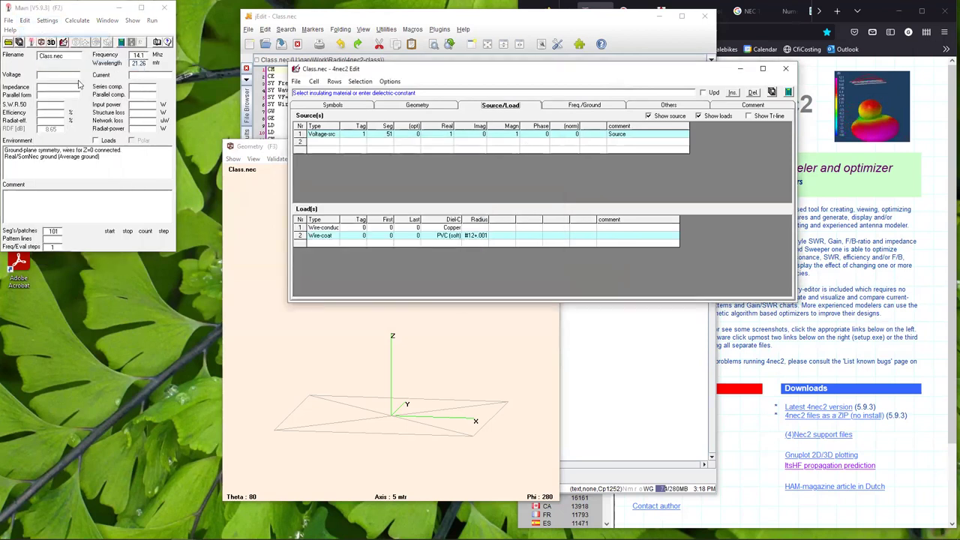
Step: Reposition the Class.nec editor window and move the voltage source on wire 1 to segment 26
left_click_drag(532, 72, 480, 75)
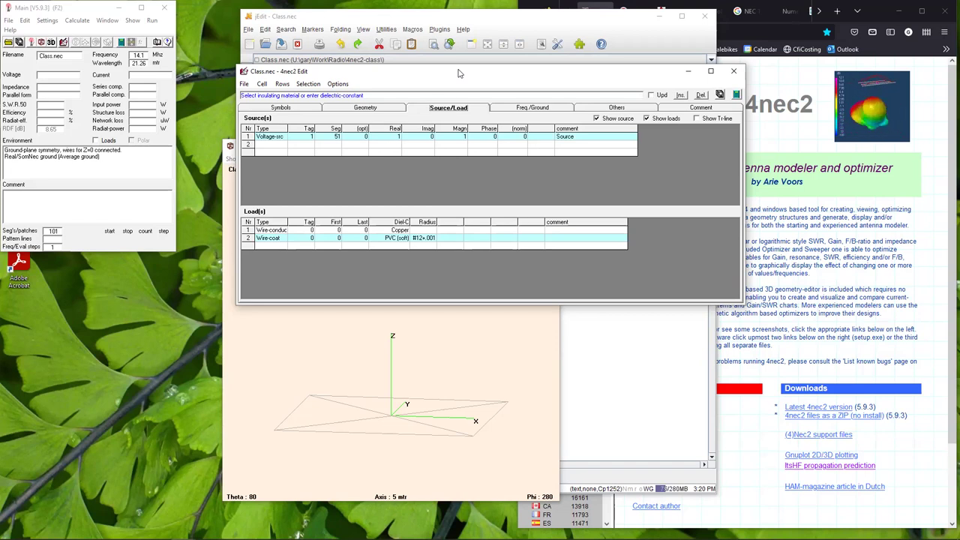
left_click(329, 136)
key("BackSpace")
key("BackSpace")
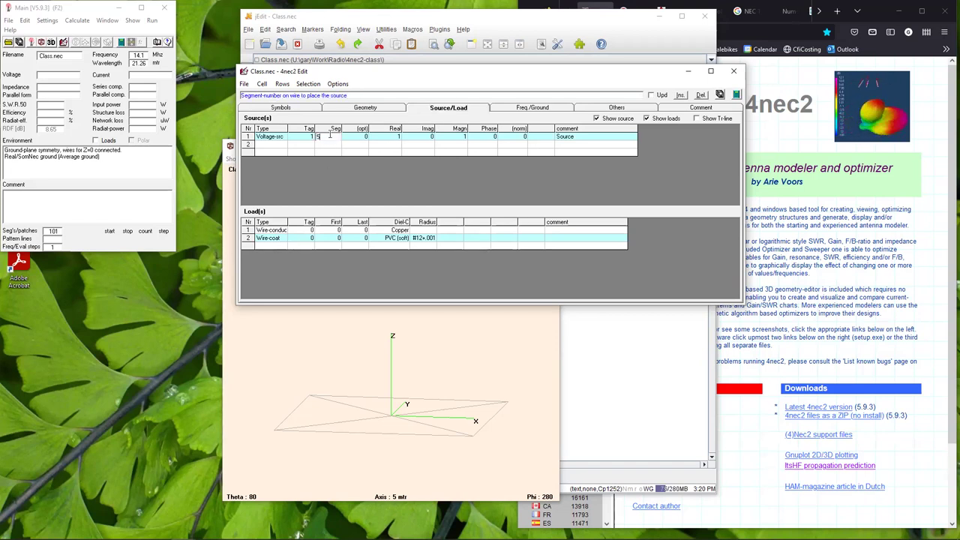
type("26")
key("Return")
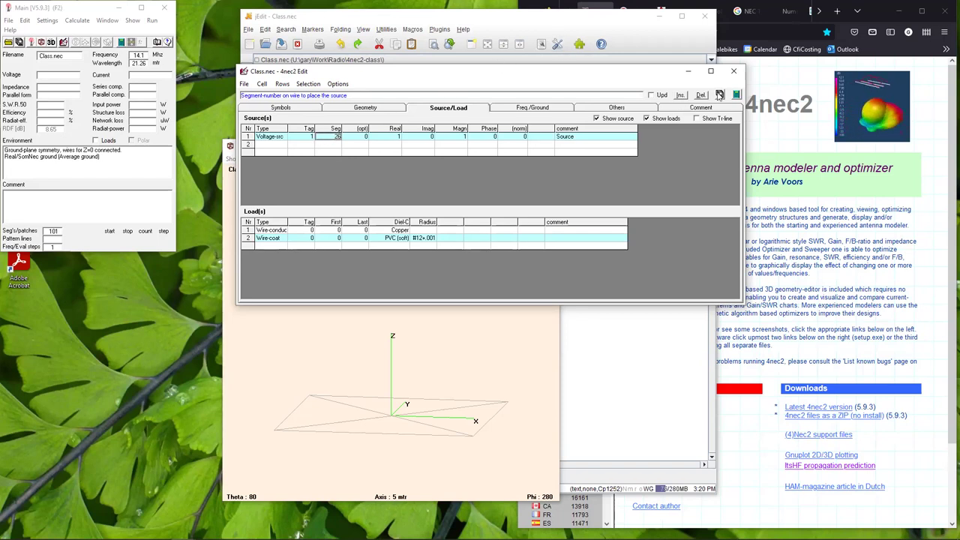
Step: Save the model, run a frequency sweep from 14 to 14.35 MHz in .01 steps, and compare the source position with the SWR plots
left_click(719, 95)
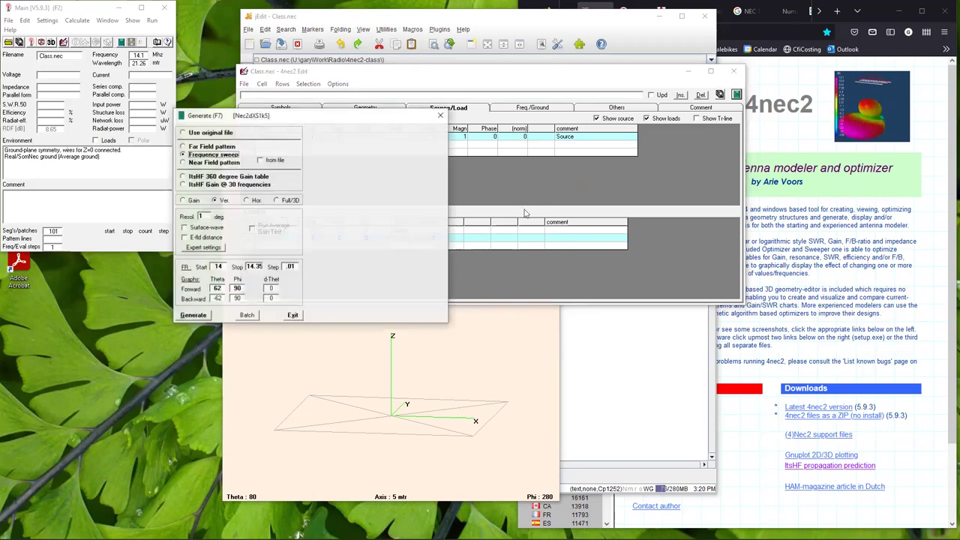
left_click(192, 315)
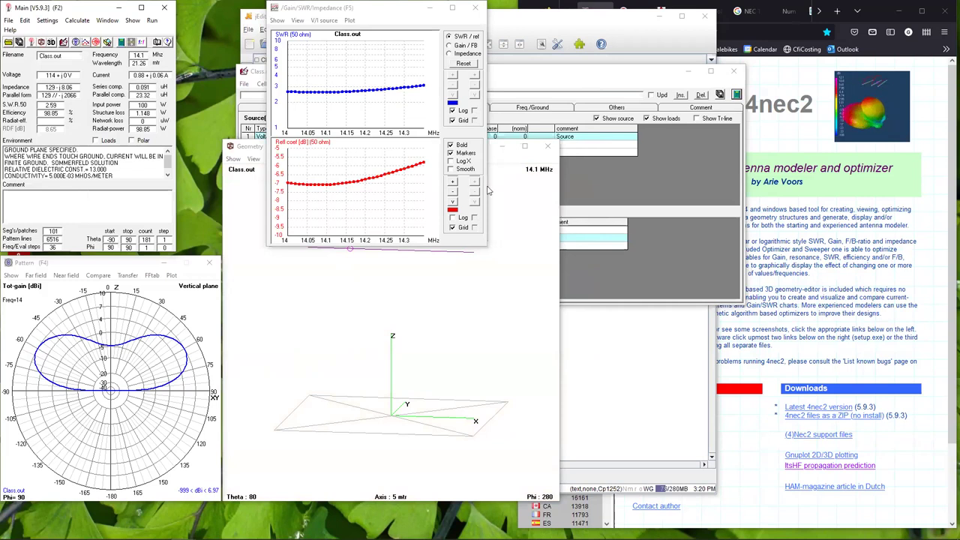
left_click(253, 150)
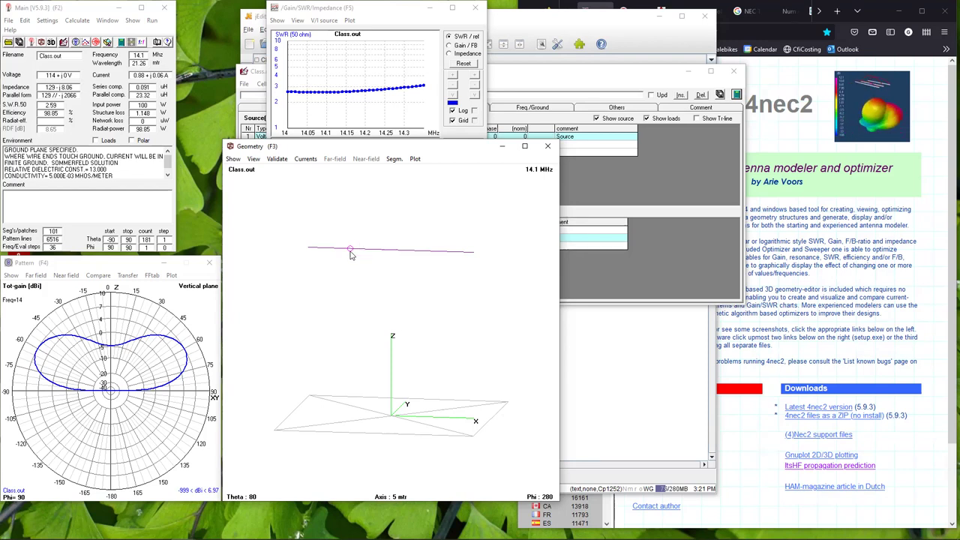
left_click(377, 9)
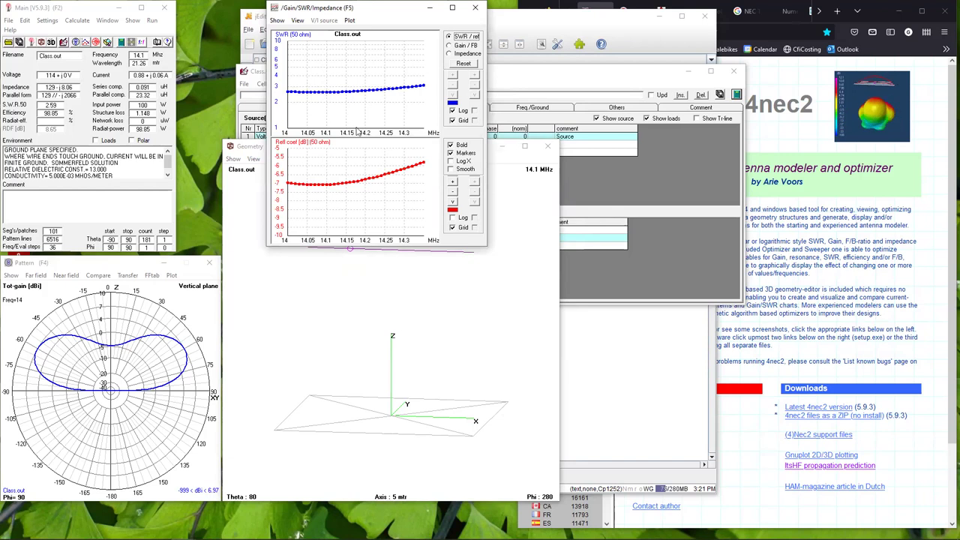
left_click(262, 148)
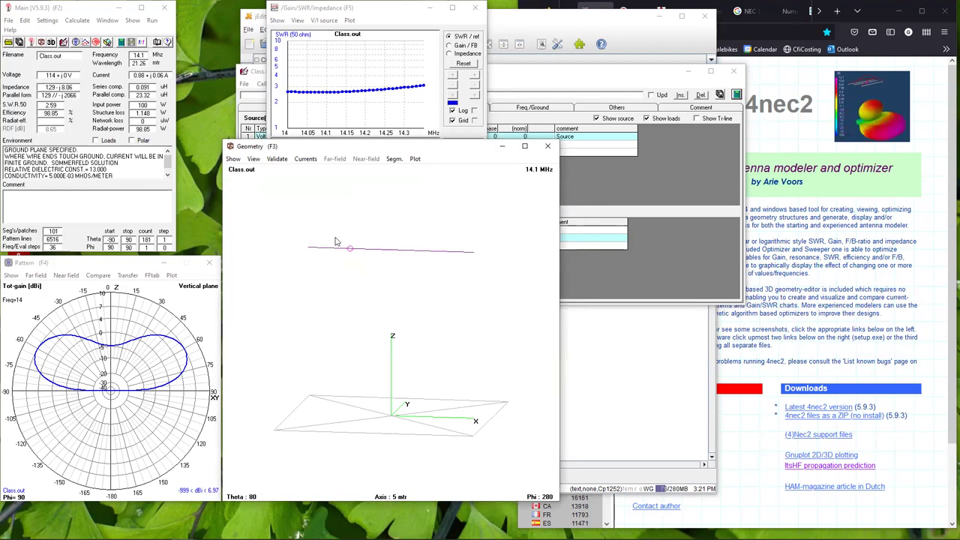
left_click(359, 7)
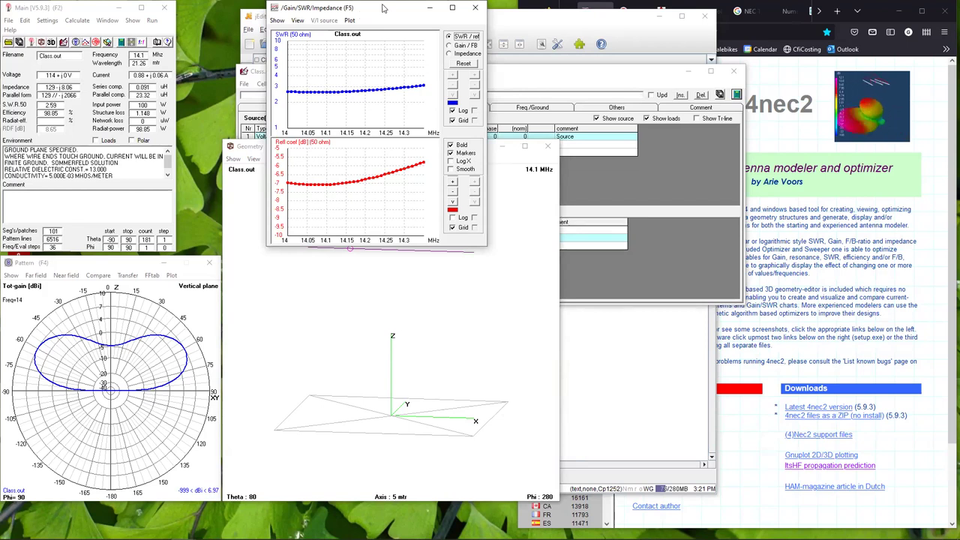
left_click(256, 148)
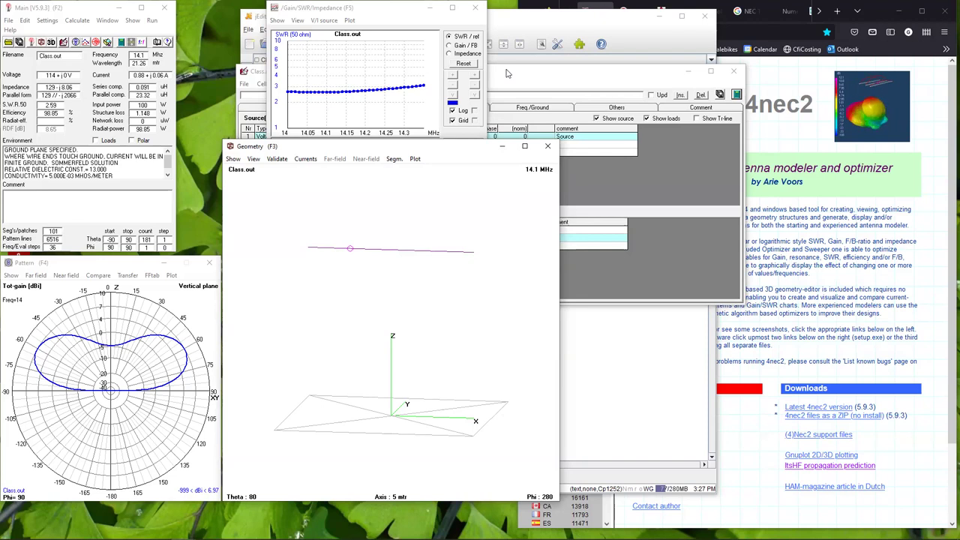
Step: Set the voltage source back to segment 51, save Class.nec, and close the editor without generating new results
left_click(566, 75)
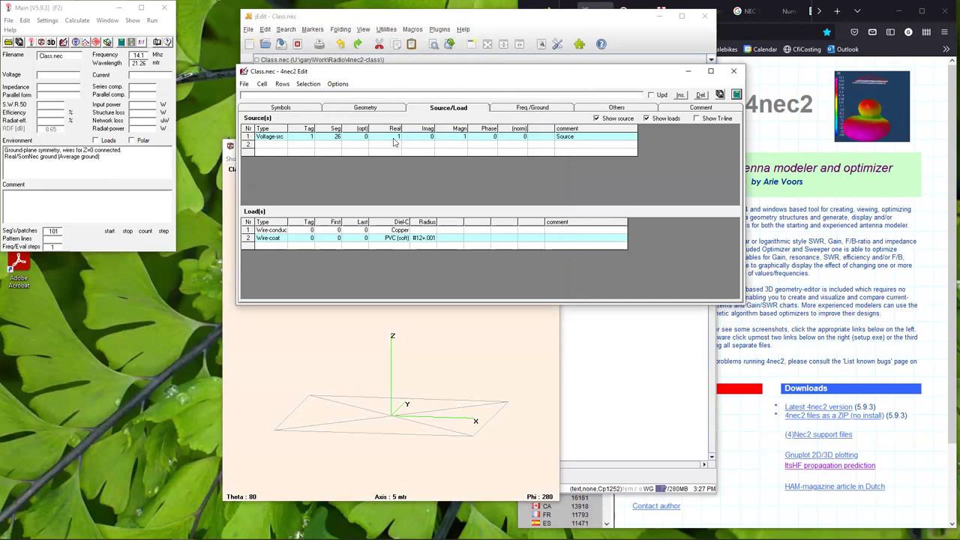
left_click(335, 137)
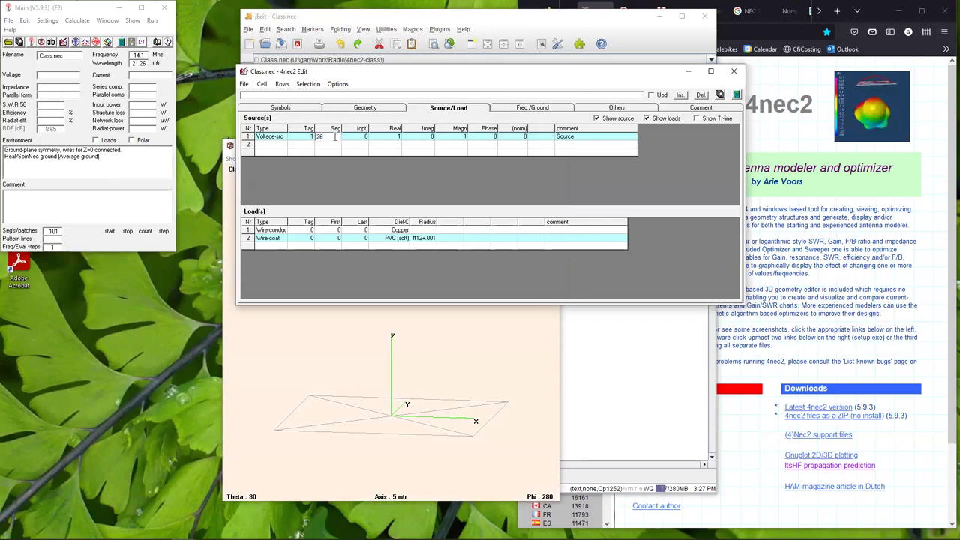
type("51")
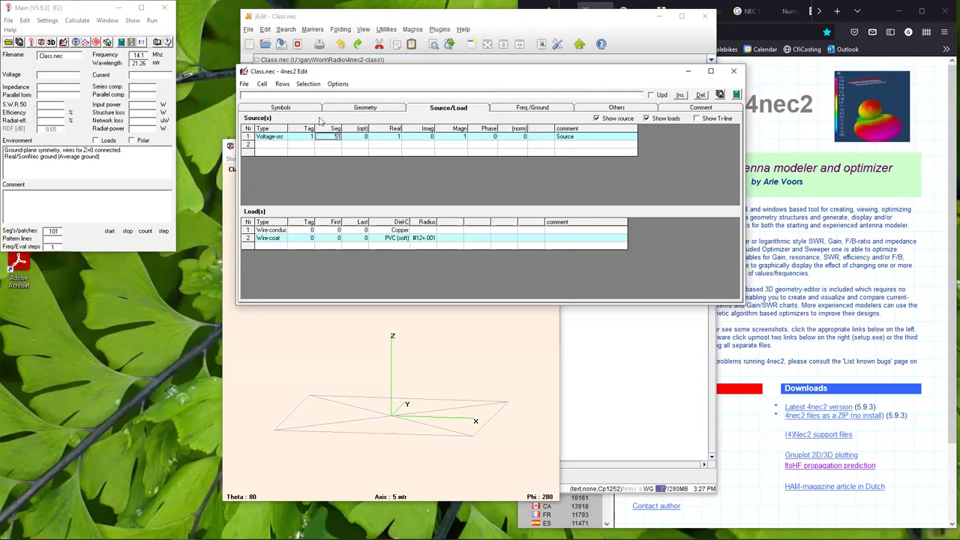
left_click(720, 95)
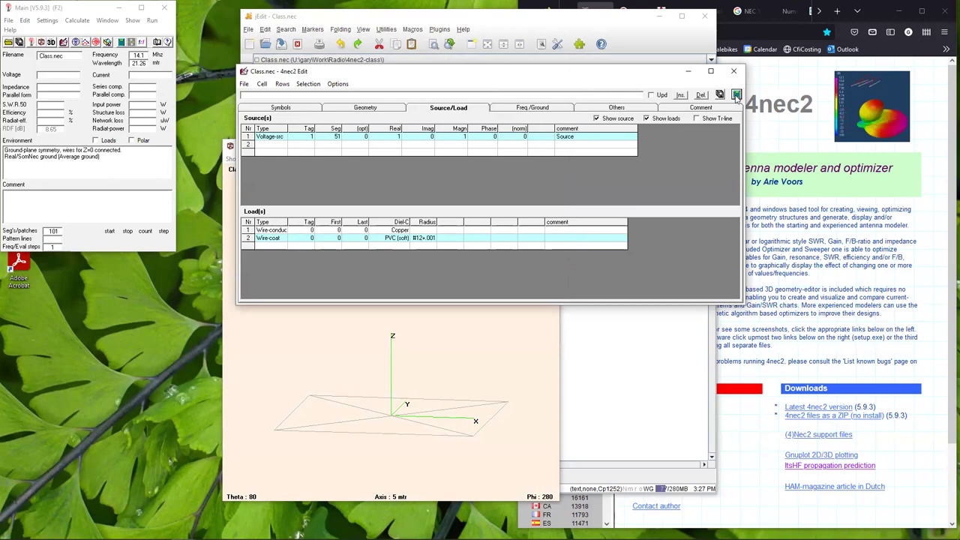
left_click(736, 94)
left_click(288, 315)
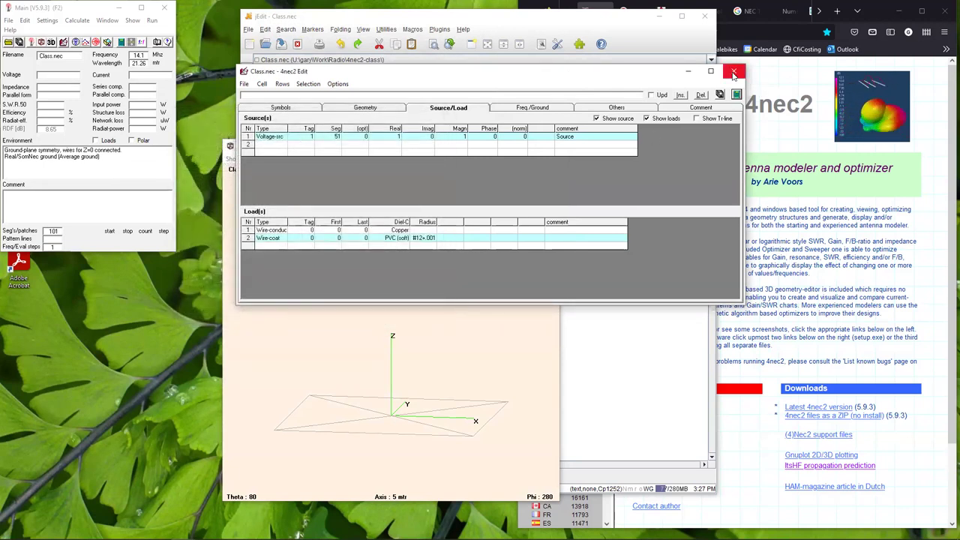
left_click(735, 72)
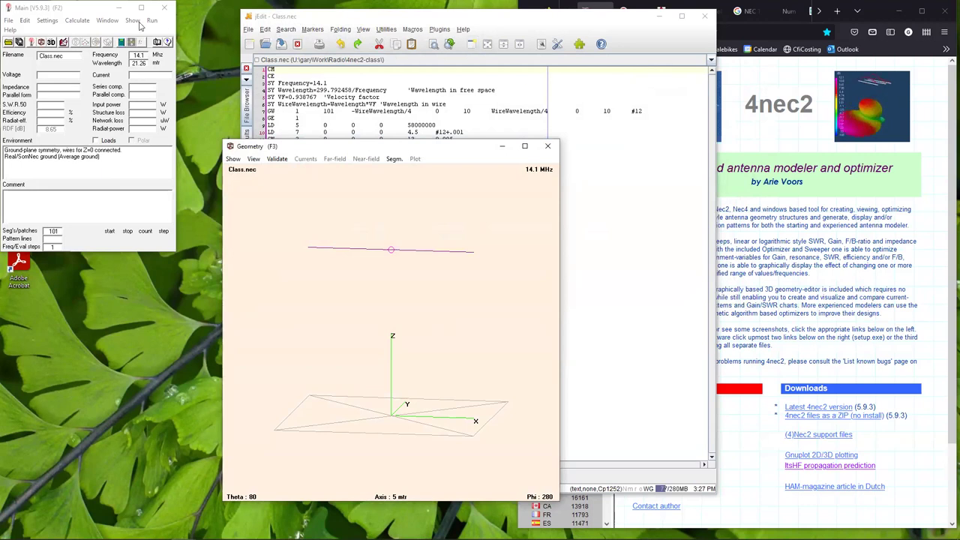
Step: Run the optimizer on the VF variable at 14.1 MHz with weightings of 80% SWR and 20% X-in, and exit it
left_click(71, 23)
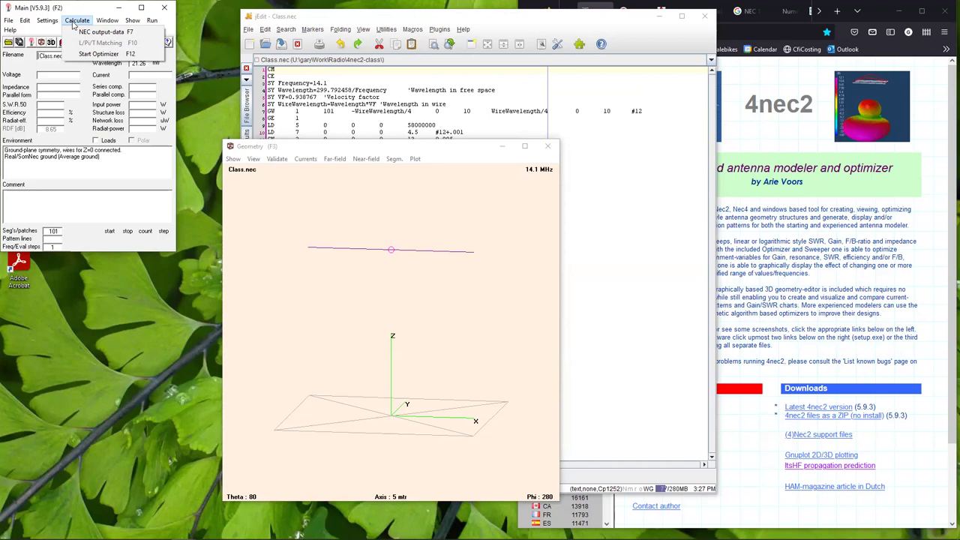
left_click(91, 55)
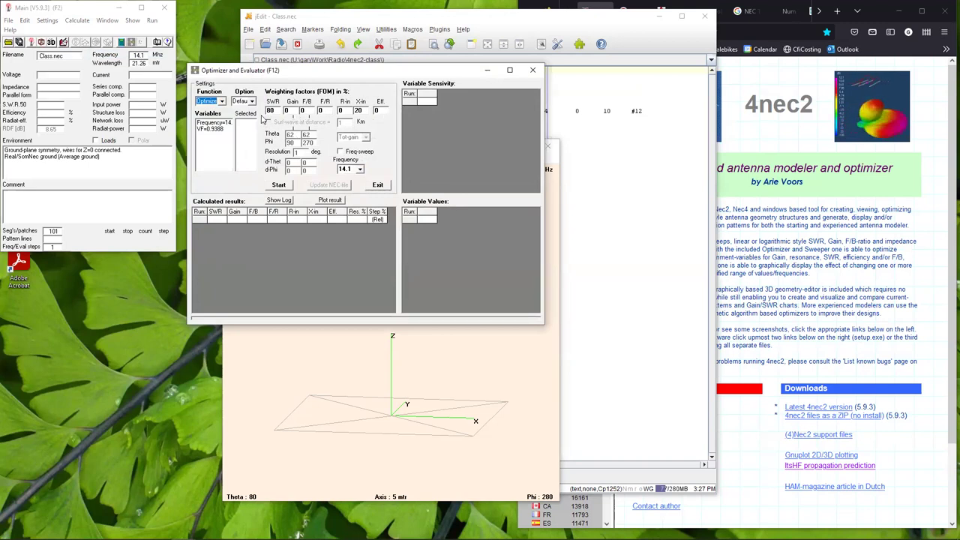
left_click(211, 129)
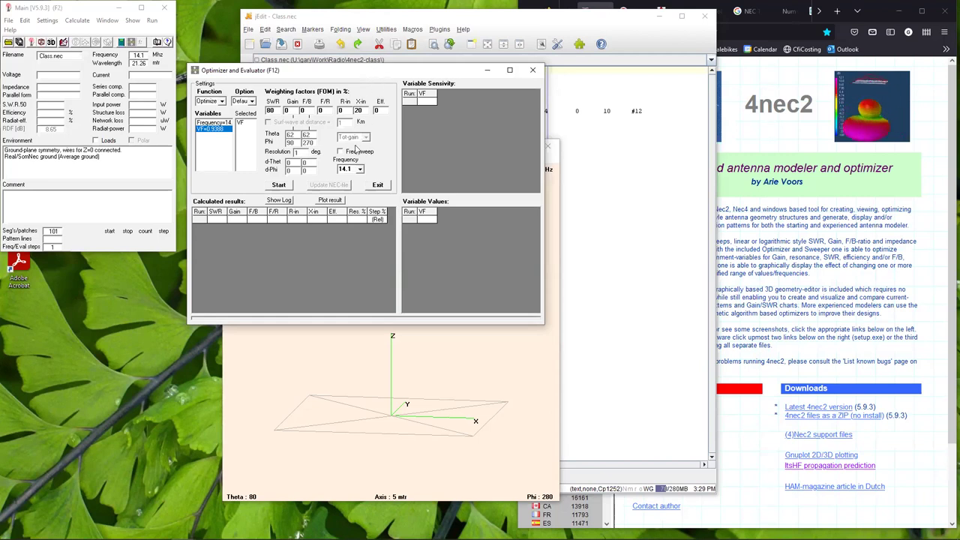
left_click(278, 185)
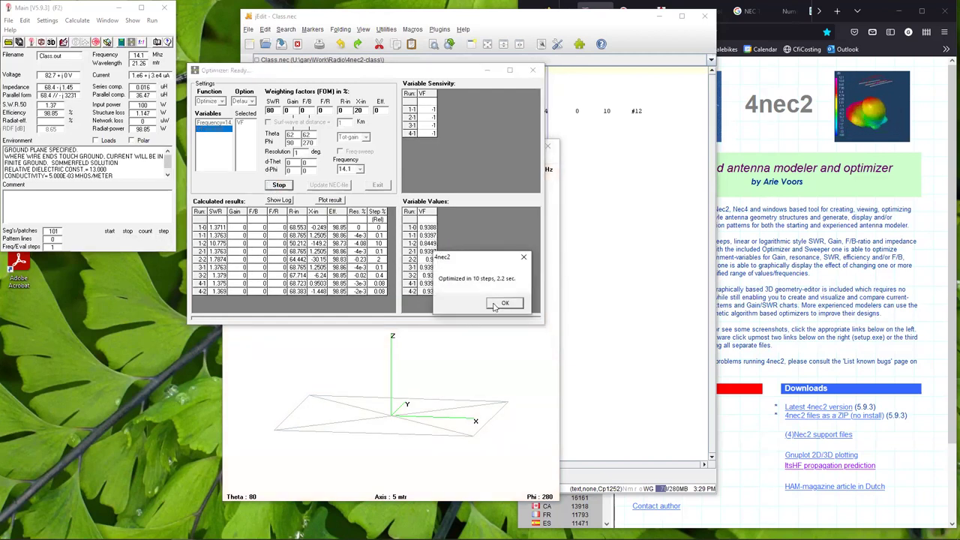
left_click(504, 303)
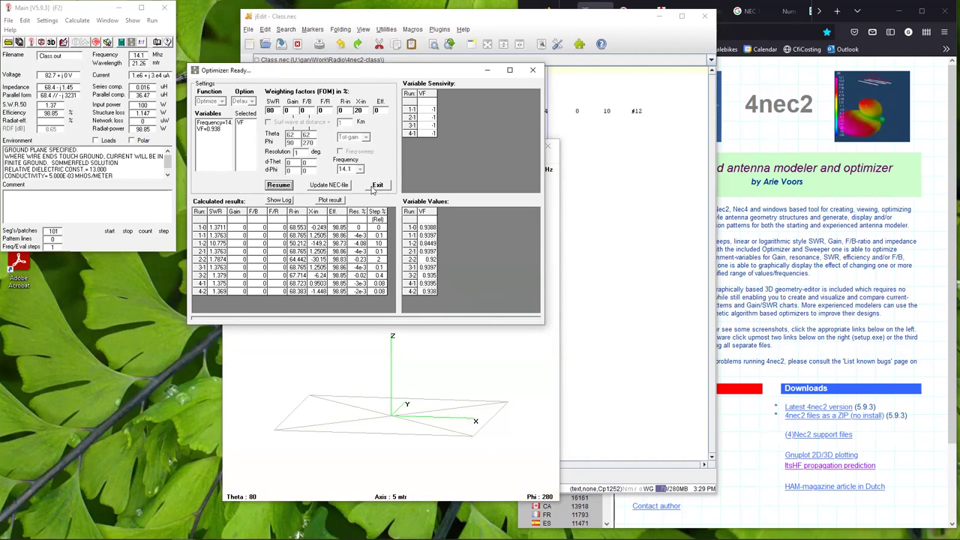
left_click(377, 186)
Step: Reopen the optimizer, select VF as the variable, and run the optimization again at 14.1 MHz
left_click(77, 20)
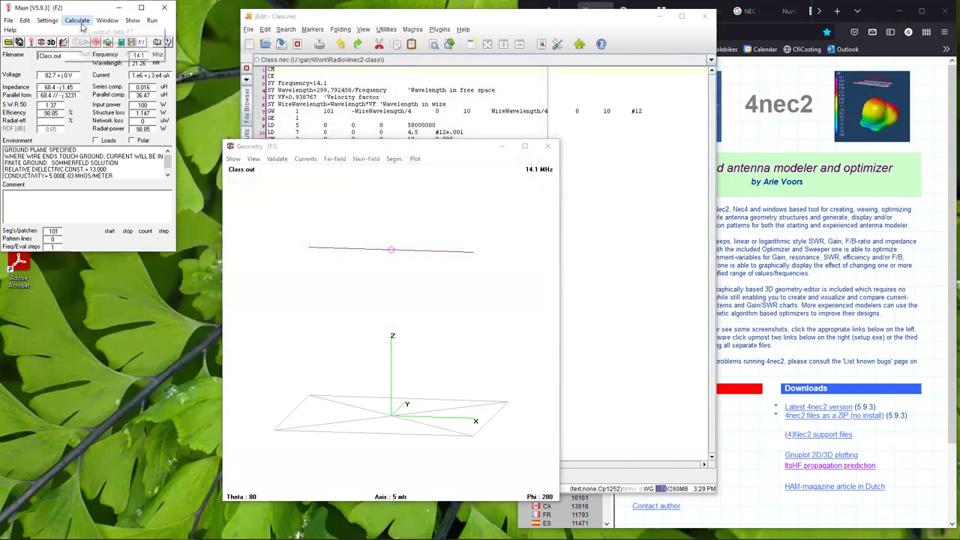
left_click(99, 60)
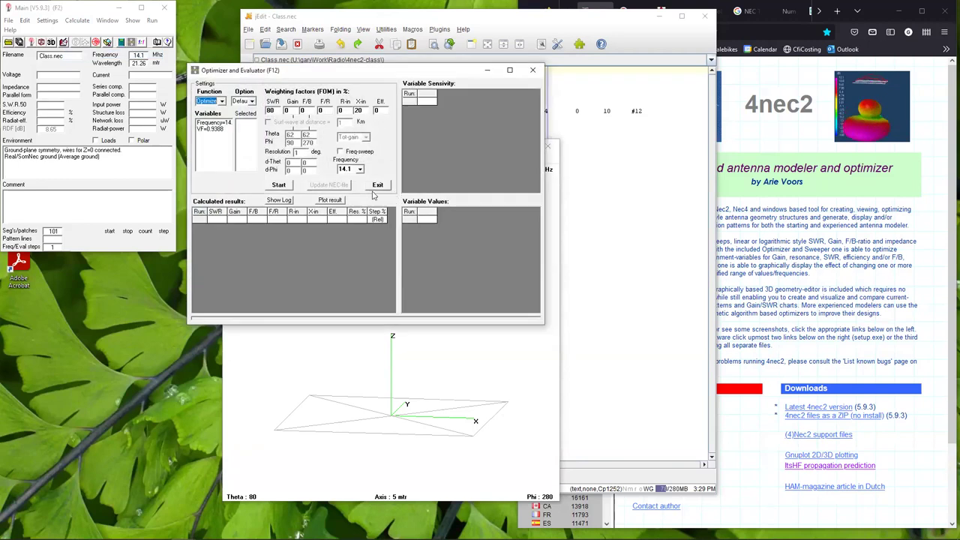
left_click(279, 185)
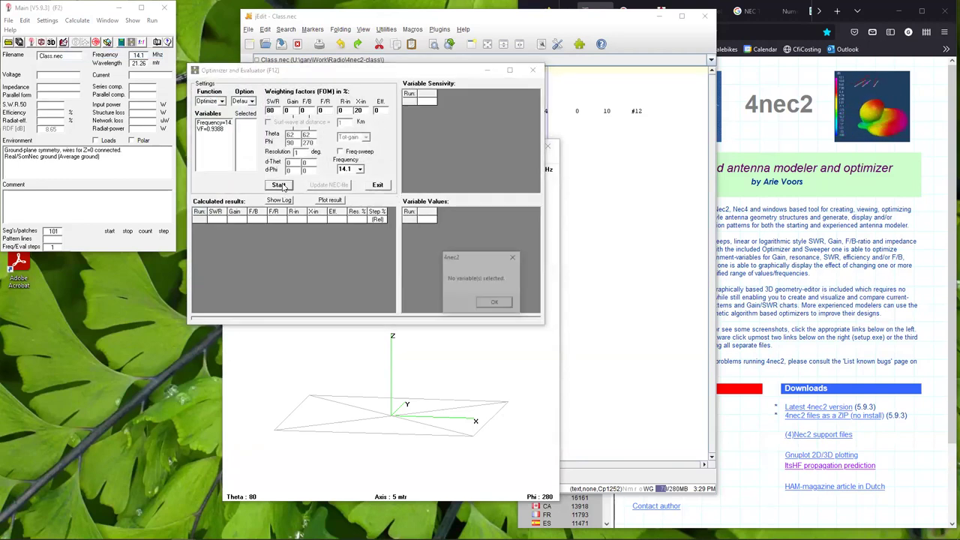
left_click(498, 303)
left_click(213, 129)
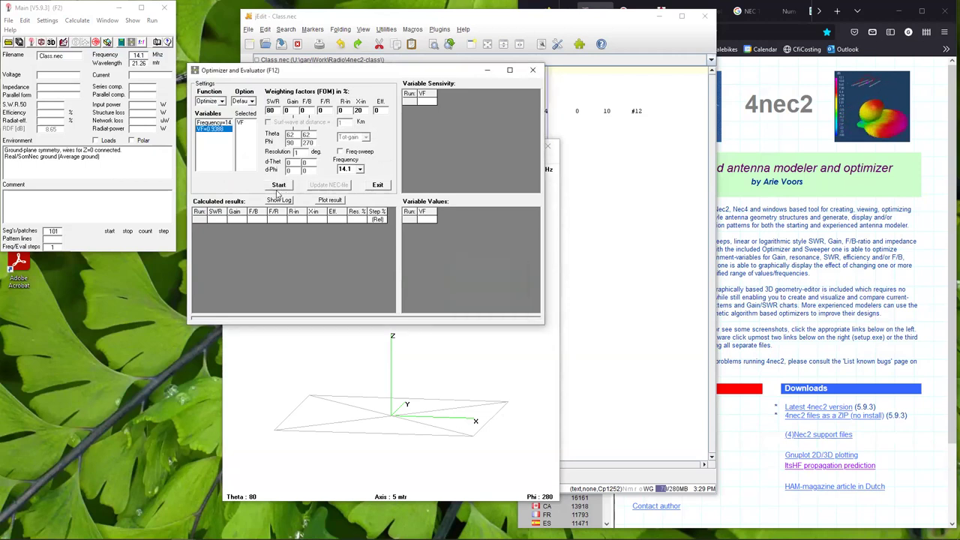
left_click(279, 185)
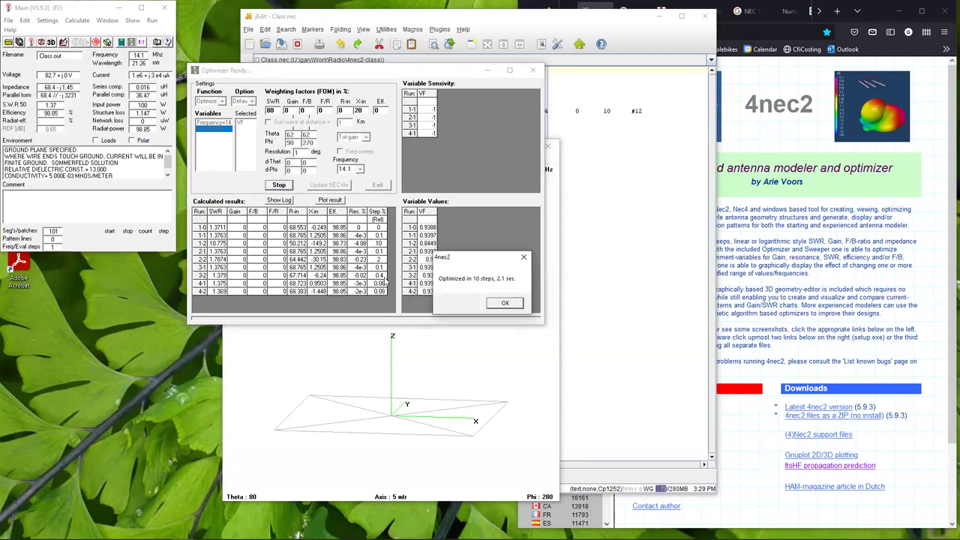
left_click(489, 304)
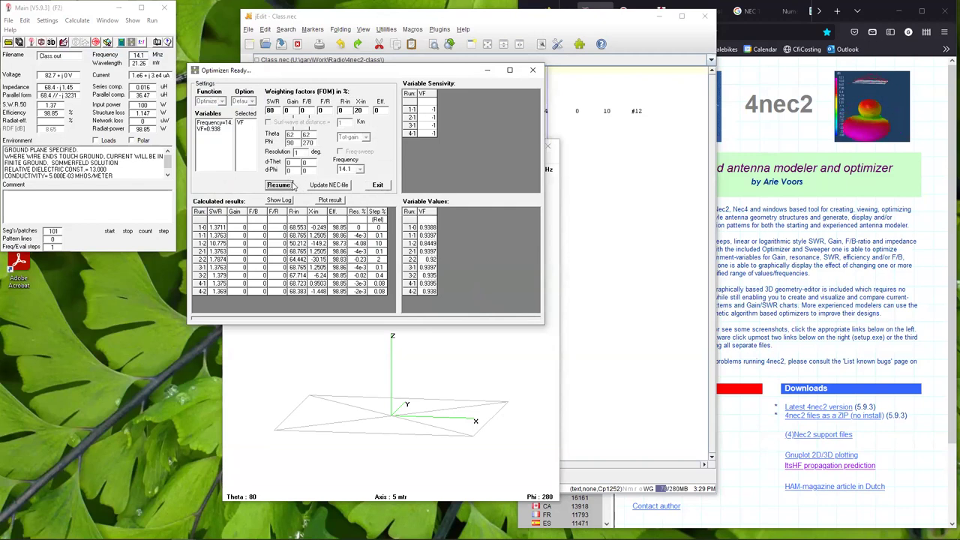
Step: Start updating the NEC file with the optimized values, cancel the save, and close the optimizer
double_click(274, 110)
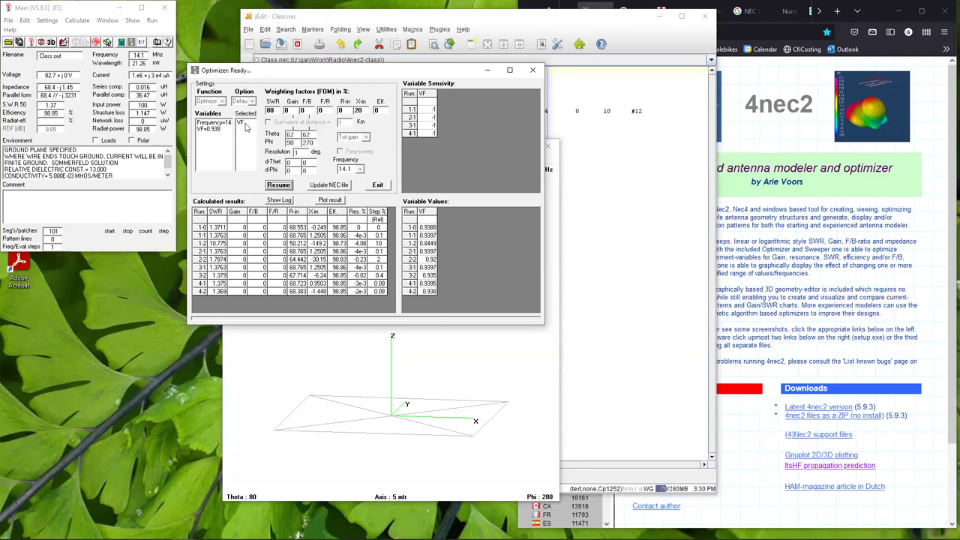
left_click(328, 186)
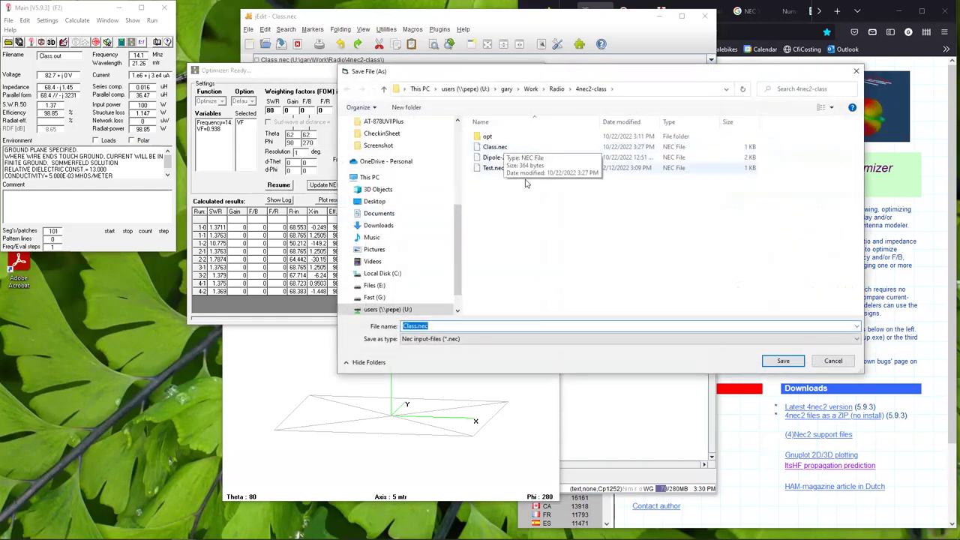
left_click(831, 361)
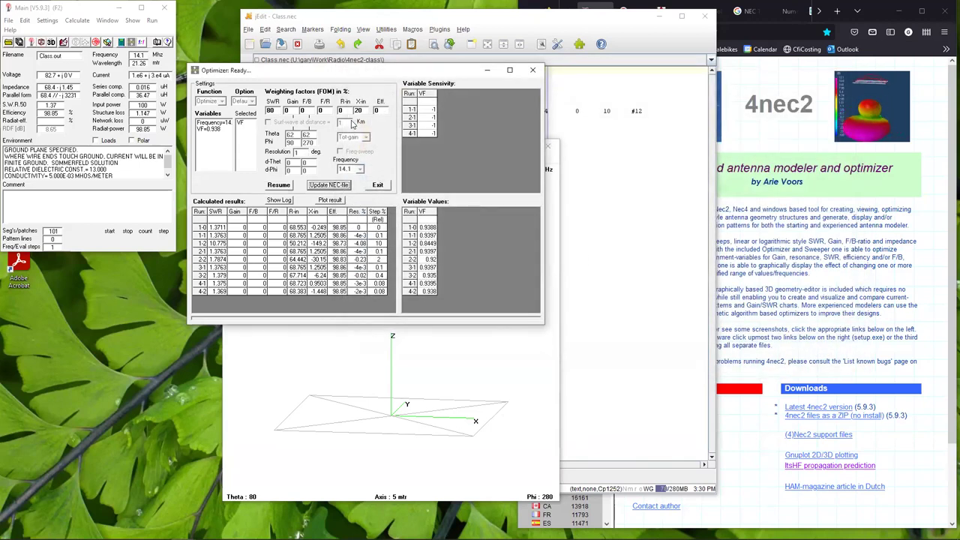
left_click(532, 69)
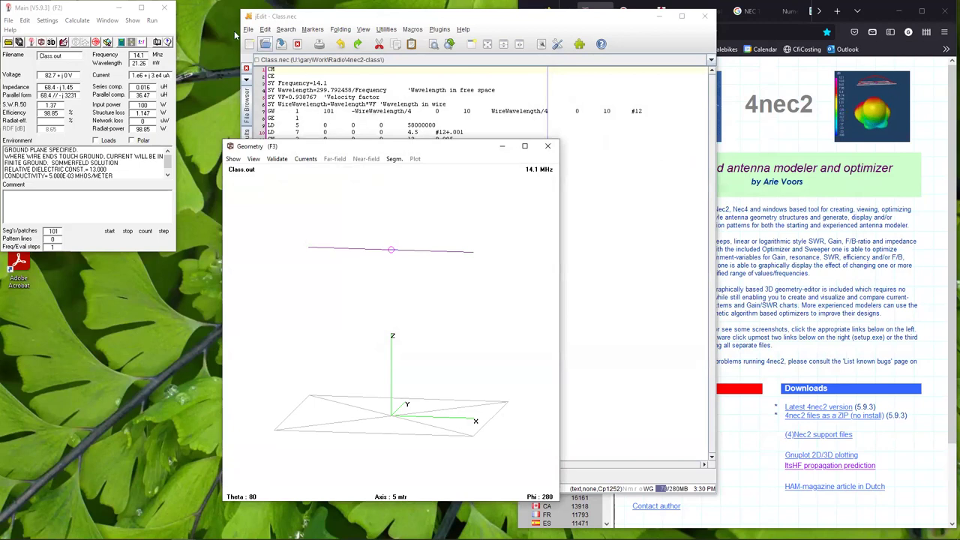
Step: Reopen the input file in the NEC editor and examine how its symbol equations feed the wire geometry
left_click(27, 22)
left_click(43, 32)
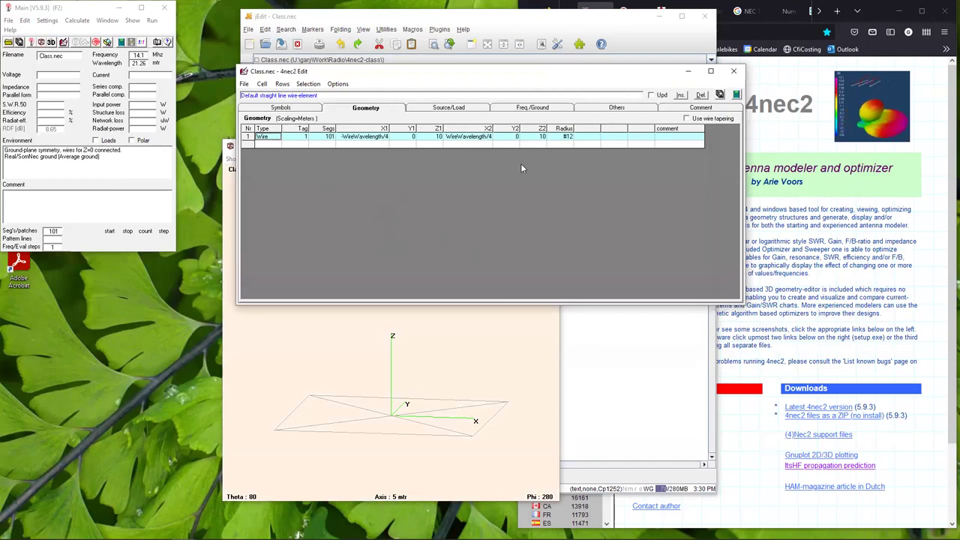
left_click(292, 107)
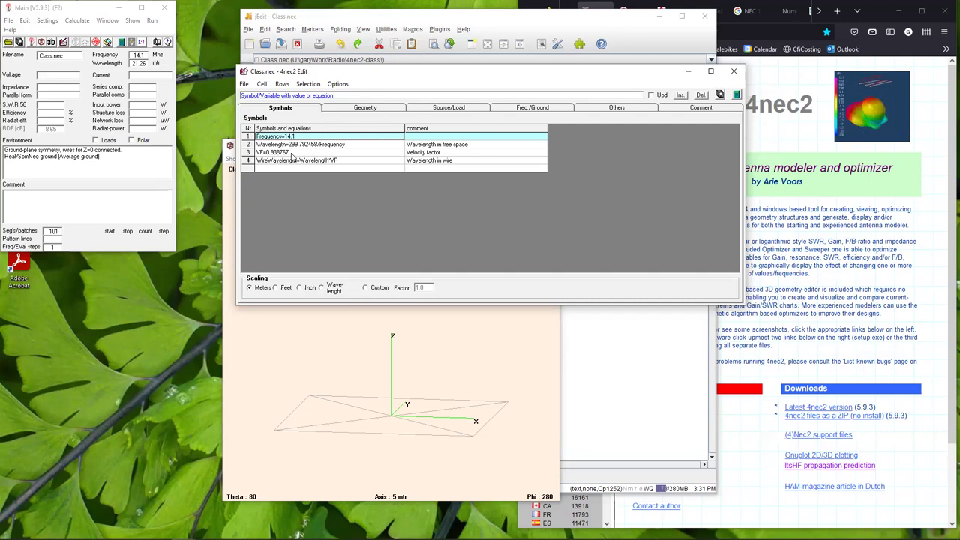
left_click(375, 109)
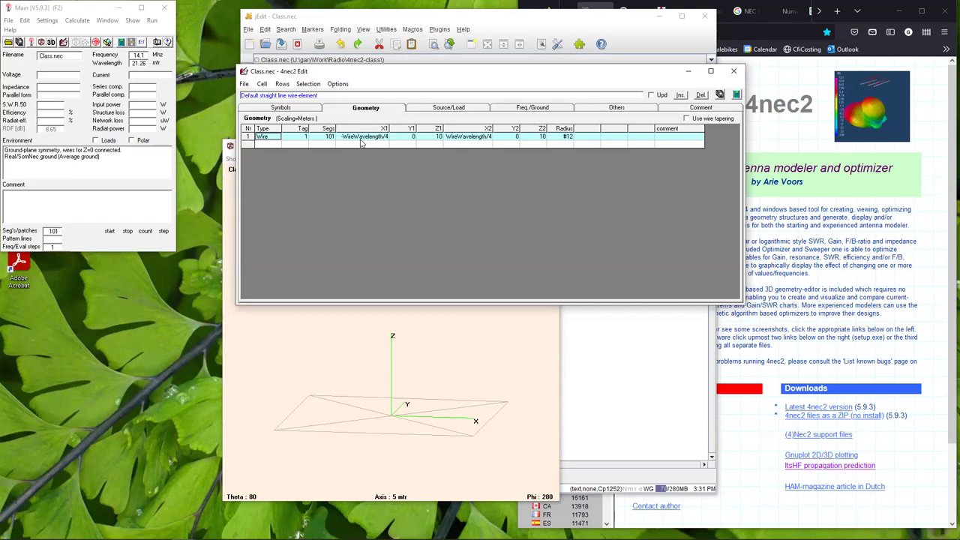
left_click(298, 110)
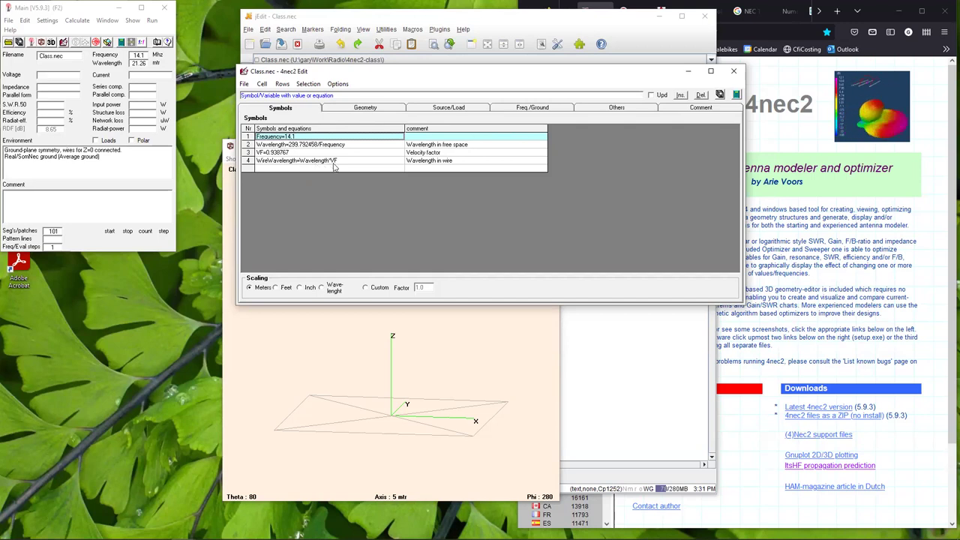
Step: Remove the PVC (soft) wire-coat row from the model's loads, keeping the copper wire load, and close the NEC editor
left_click(366, 109)
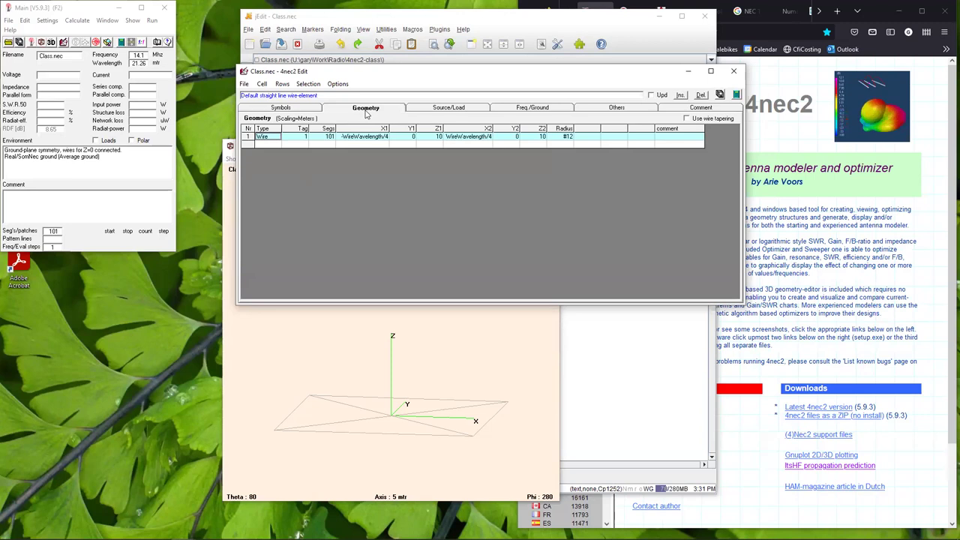
left_click(424, 111)
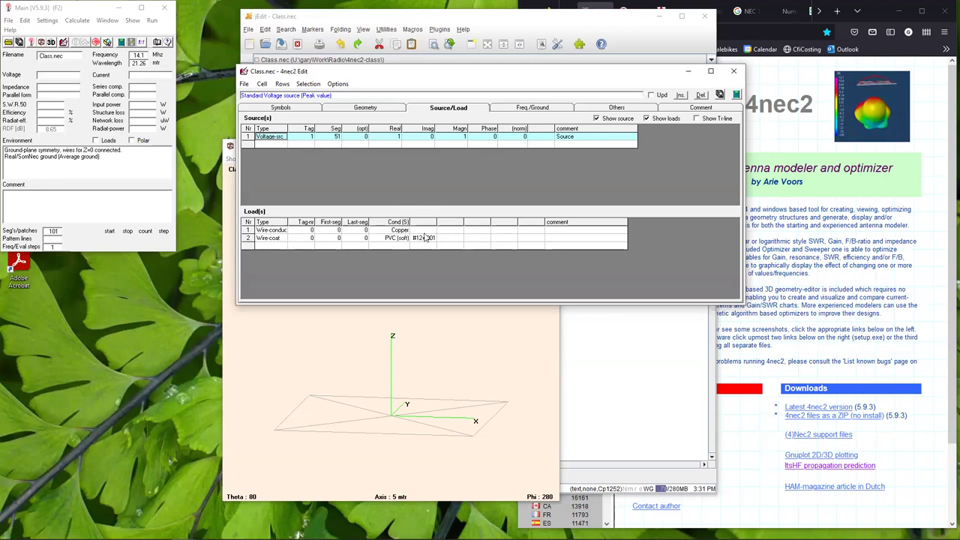
left_click(250, 238)
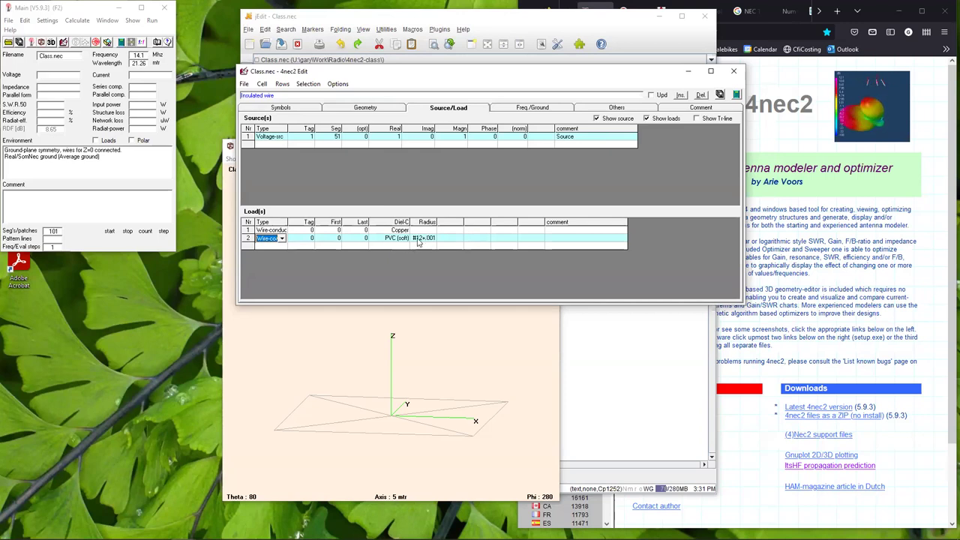
left_click(282, 238)
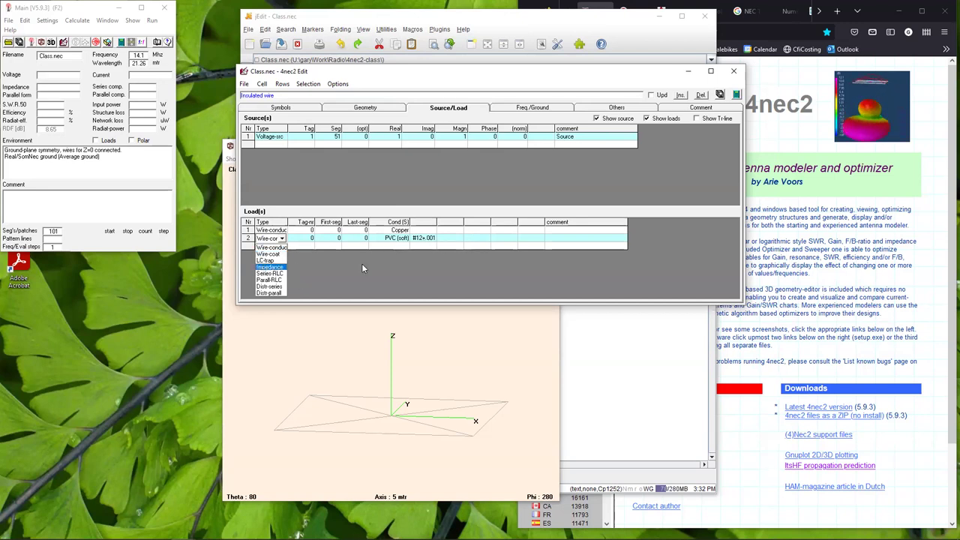
left_click(441, 247)
right_click(249, 238)
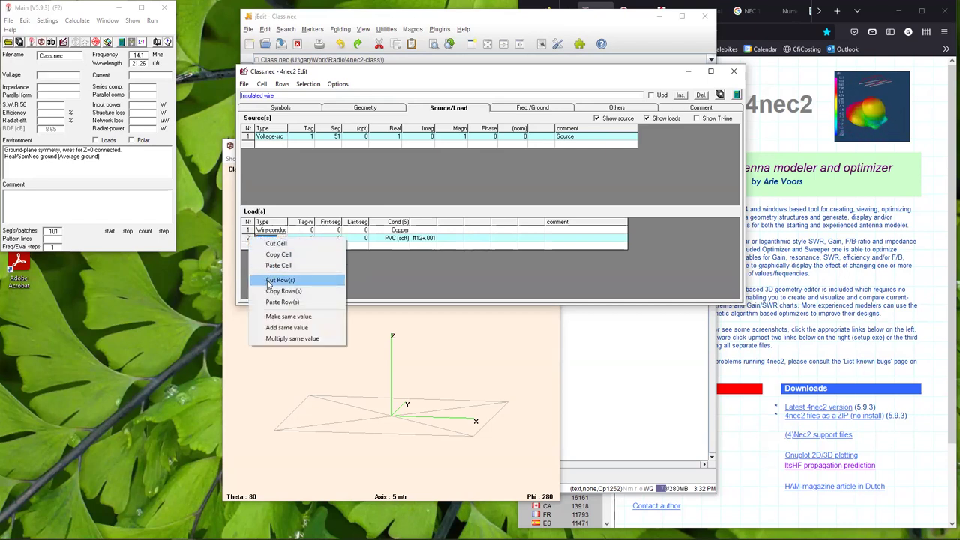
left_click(279, 280)
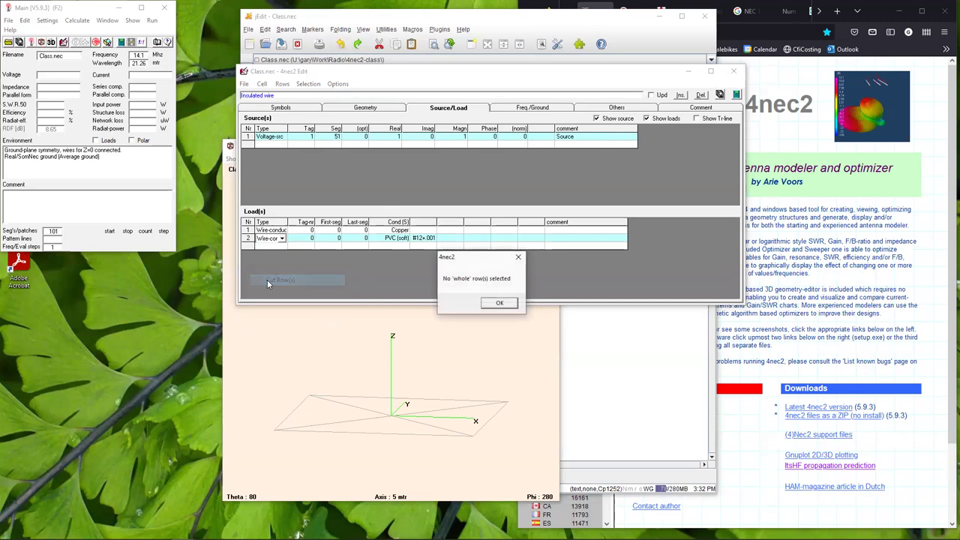
left_click(497, 304)
left_click(249, 237)
right_click(250, 239)
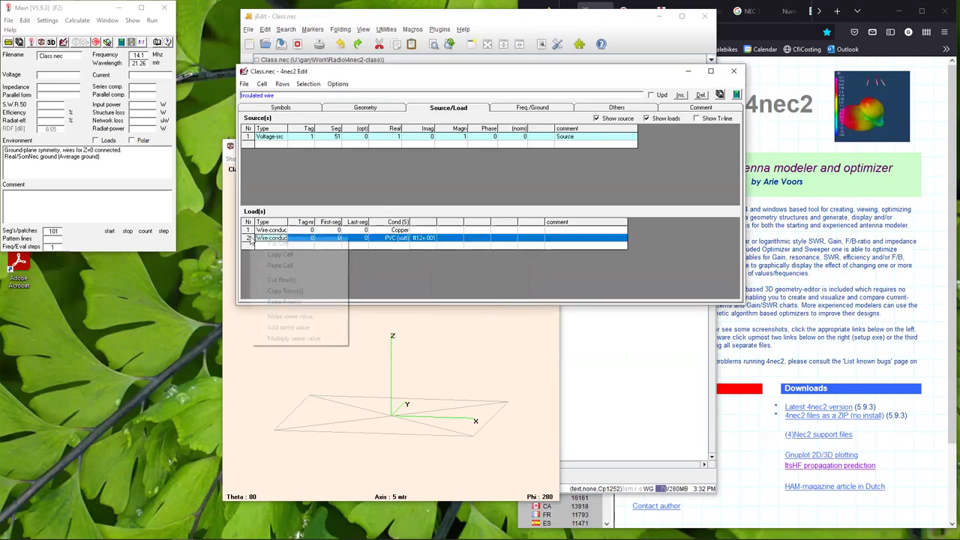
left_click(274, 280)
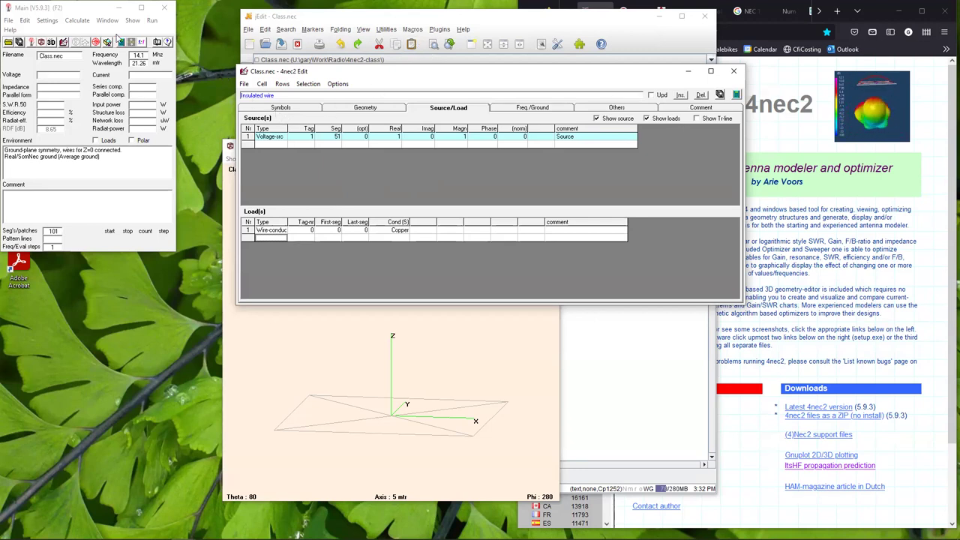
left_click(734, 73)
Step: Run the optimizer on the VF variable at 14.1 MHz for the model without the wire coating
left_click(77, 21)
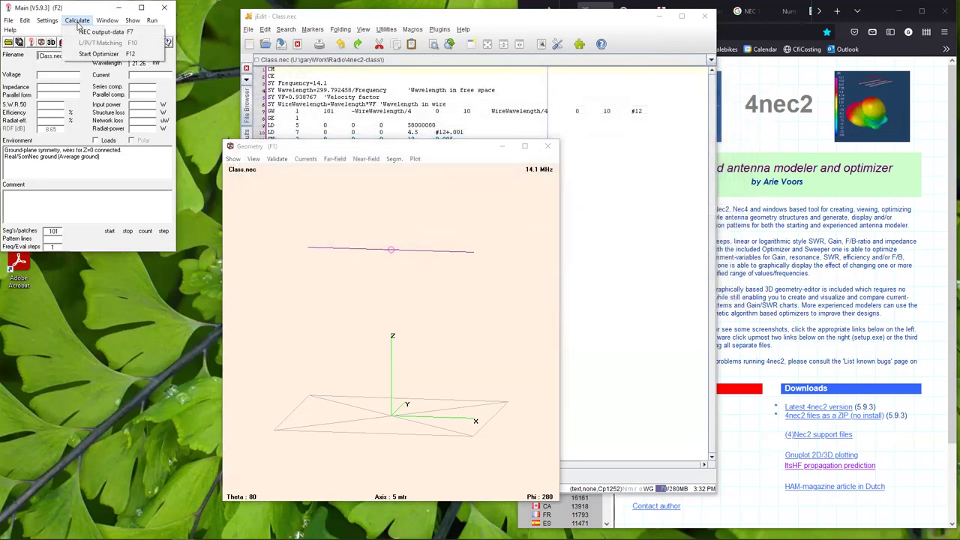
left_click(88, 54)
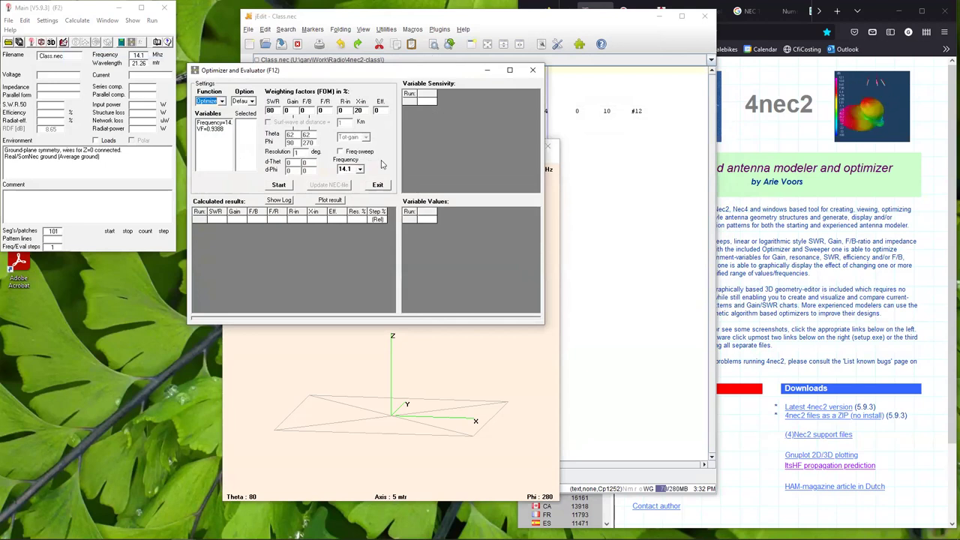
left_click(207, 129)
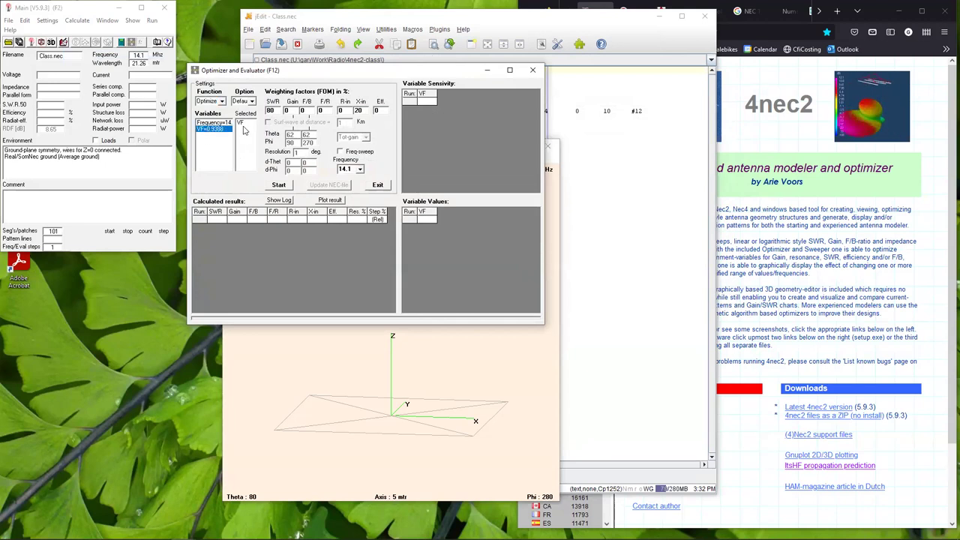
left_click(279, 184)
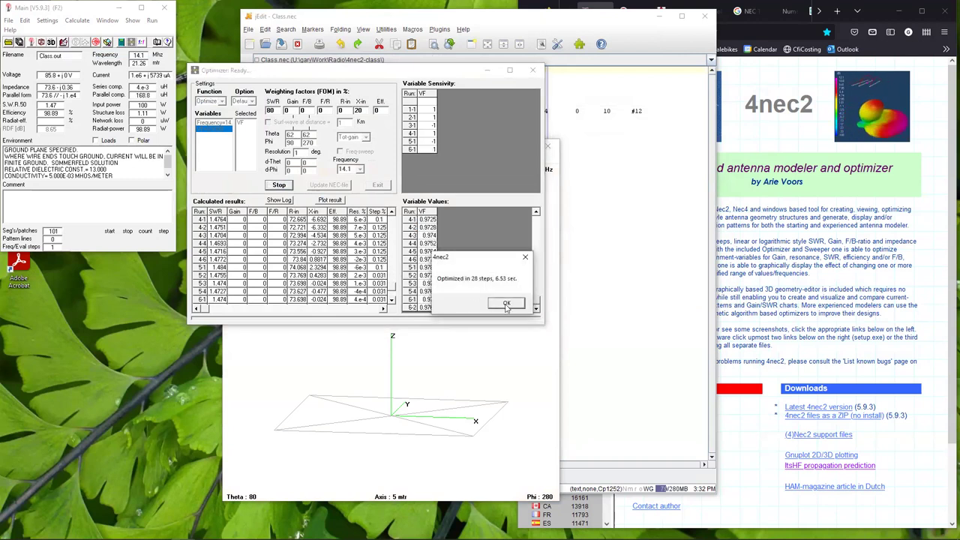
left_click(505, 303)
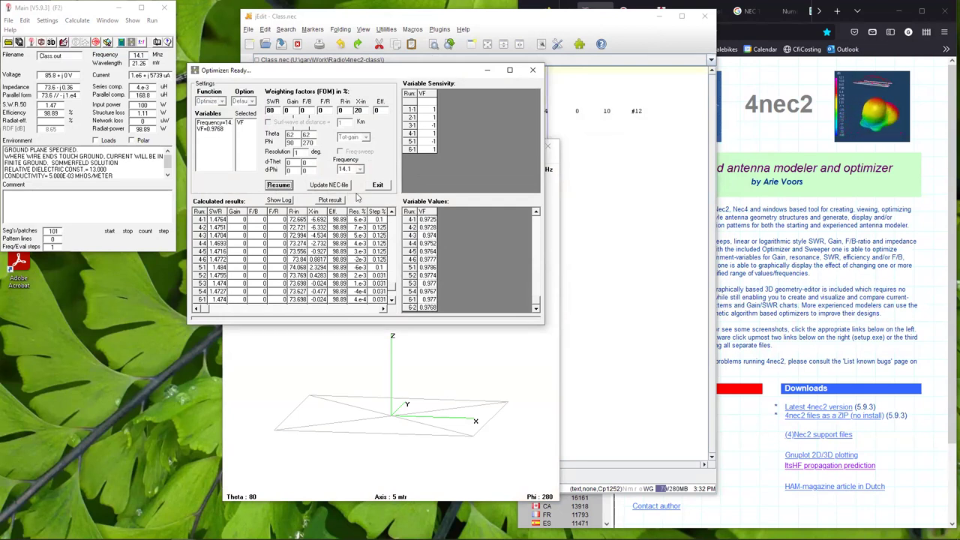
Step: Update the NEC file with the optimized VF, overwriting Class.nec, and close the optimizer
left_click(342, 186)
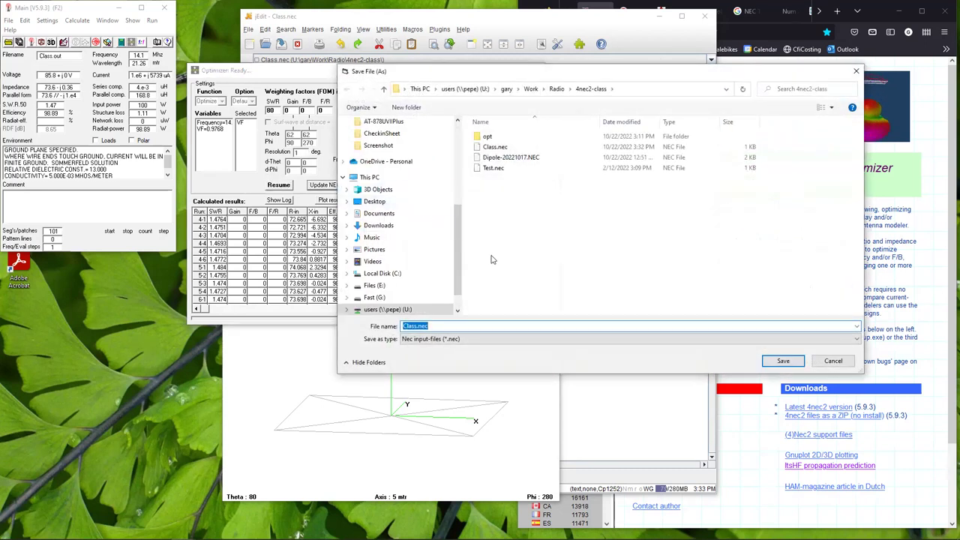
left_click(782, 360)
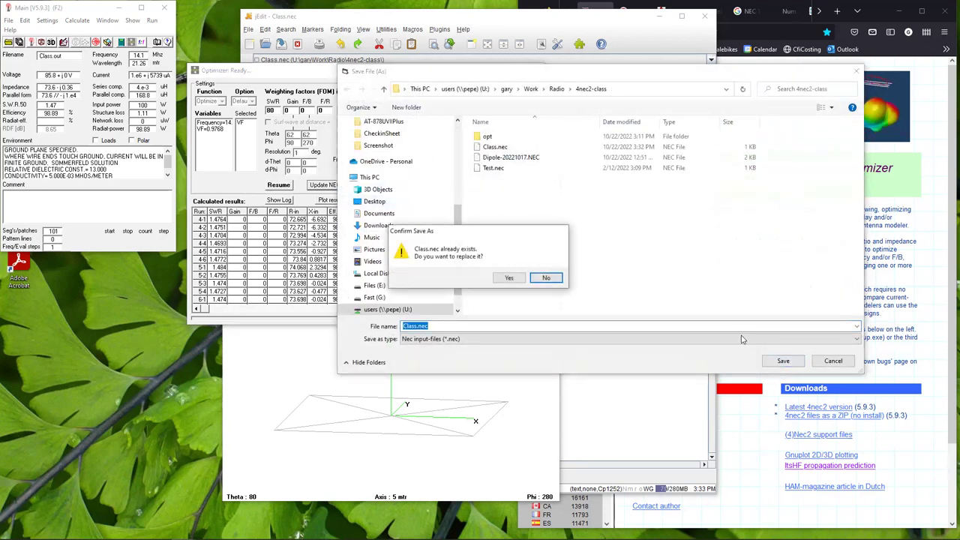
left_click(521, 282)
left_click(532, 70)
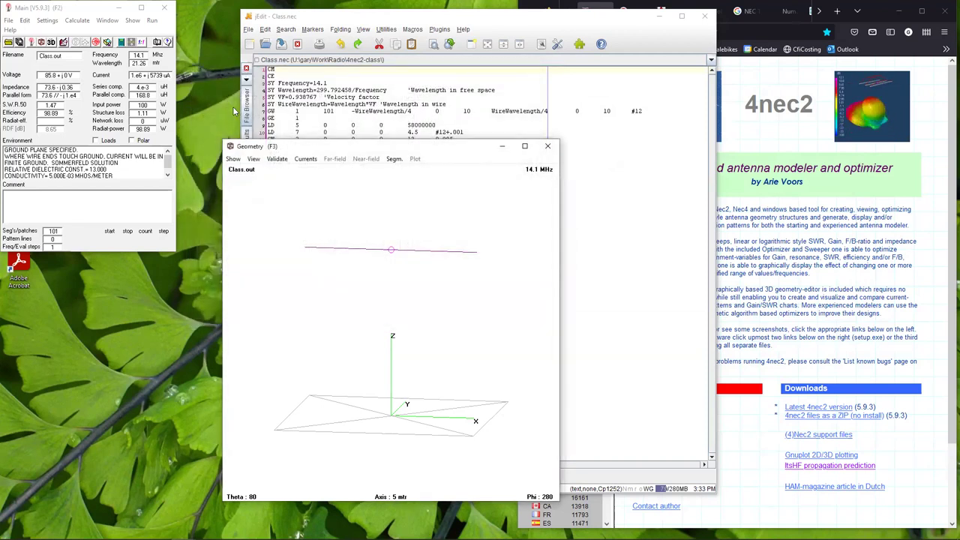
Step: Generate a frequency sweep of the re-optimized Class.nec antenna around the 14 MHz band
left_click(122, 42)
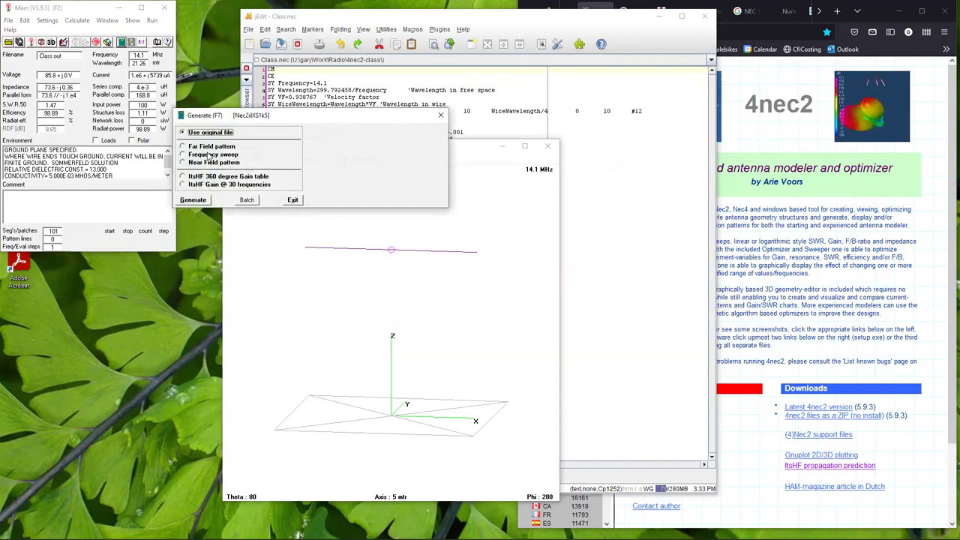
left_click(191, 155)
left_click(189, 315)
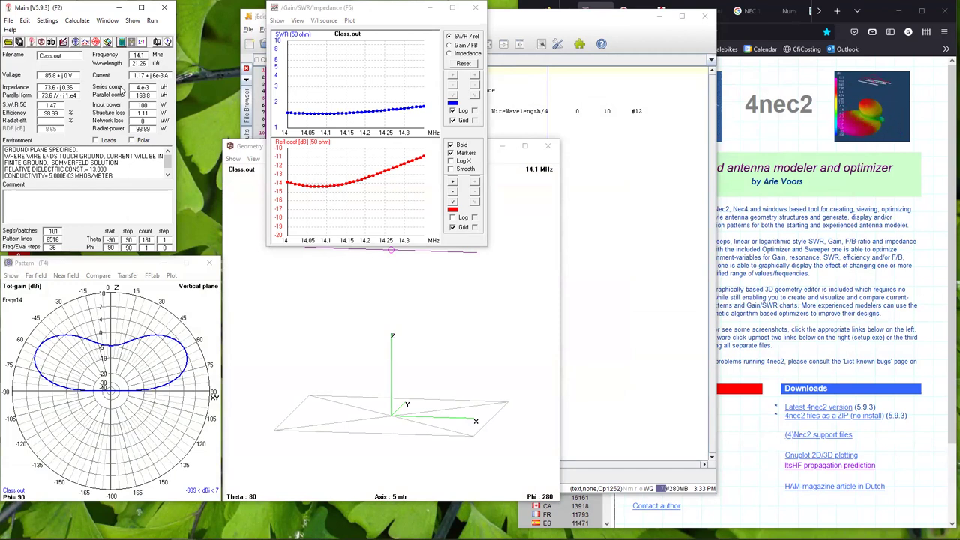
Step: Dismiss the file-changed notice, close jEdit, and move the Gain/SWR/Impedance chart beside the Main window
left_click(401, 14)
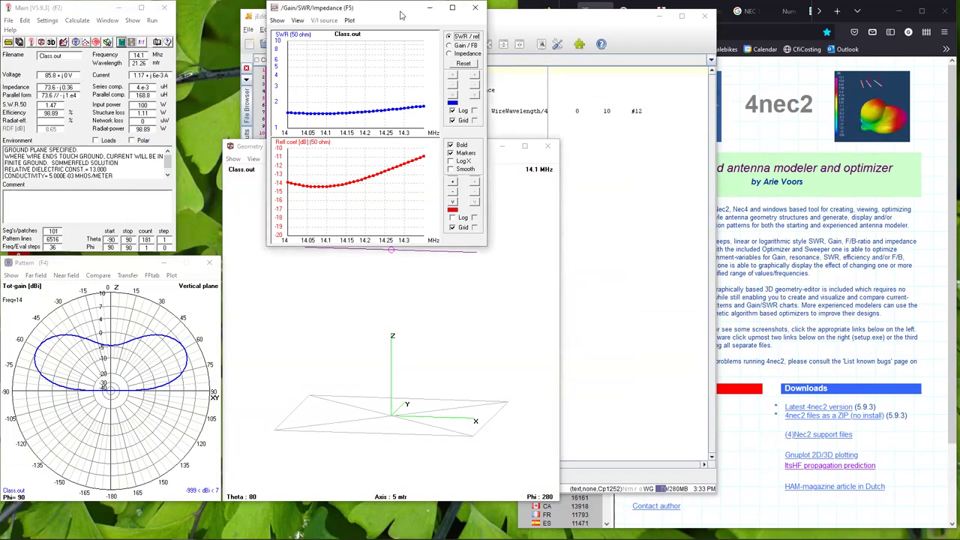
left_click(429, 16)
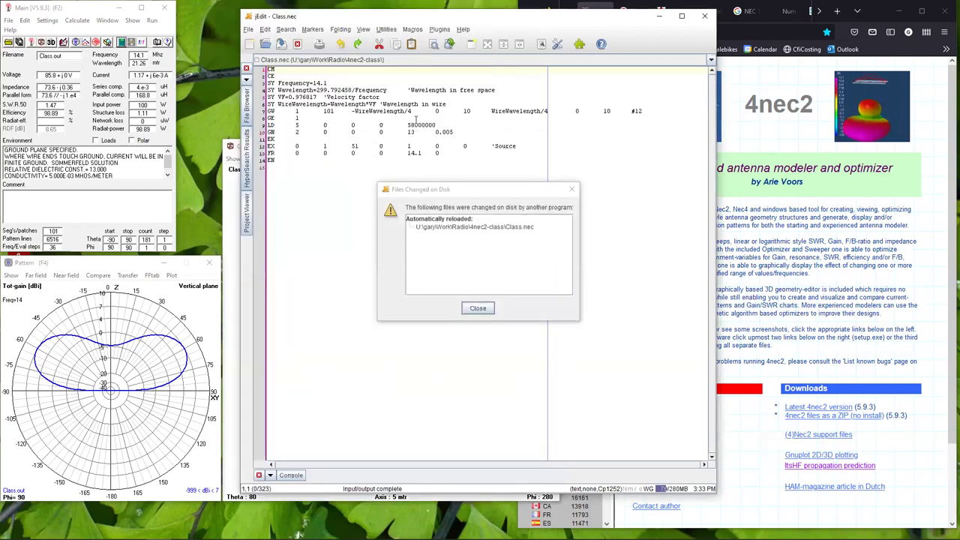
left_click(475, 308)
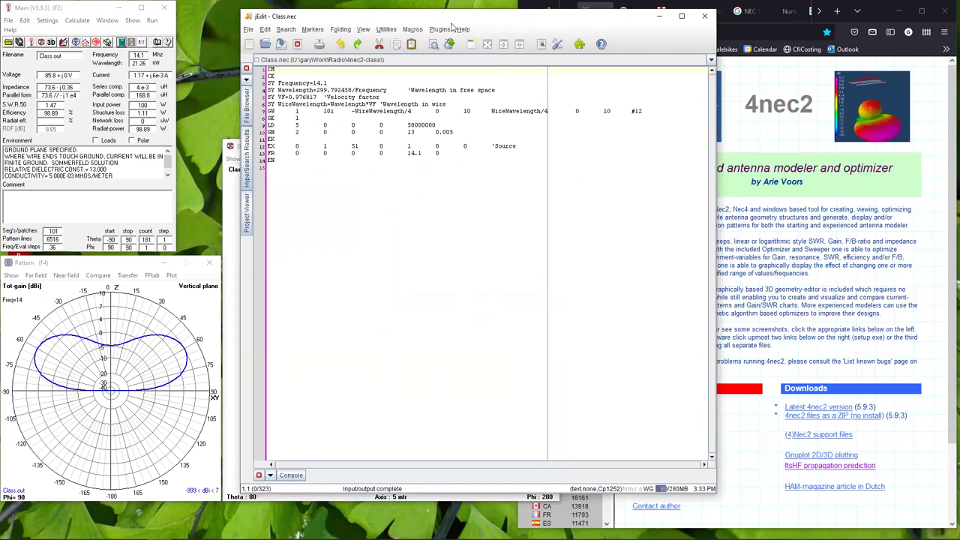
left_click(704, 16)
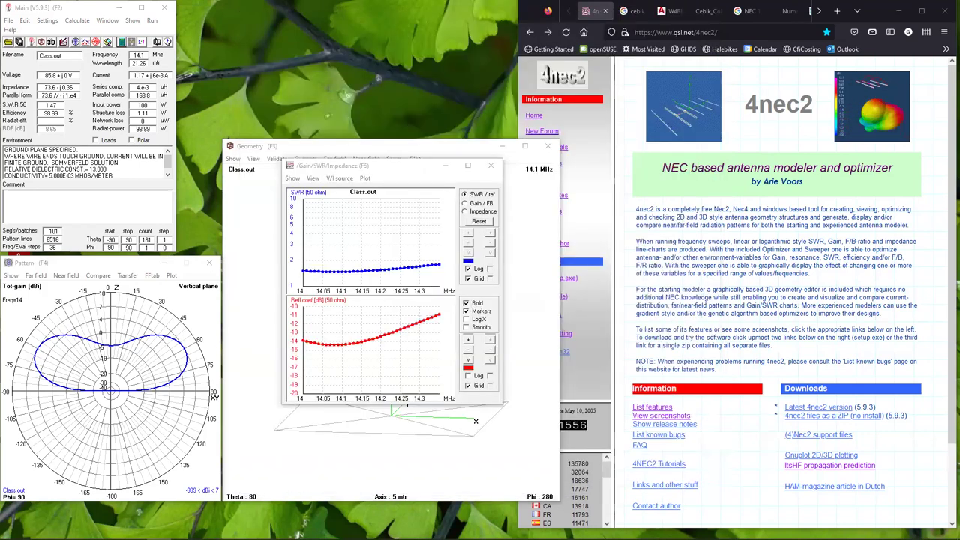
left_click(362, 166)
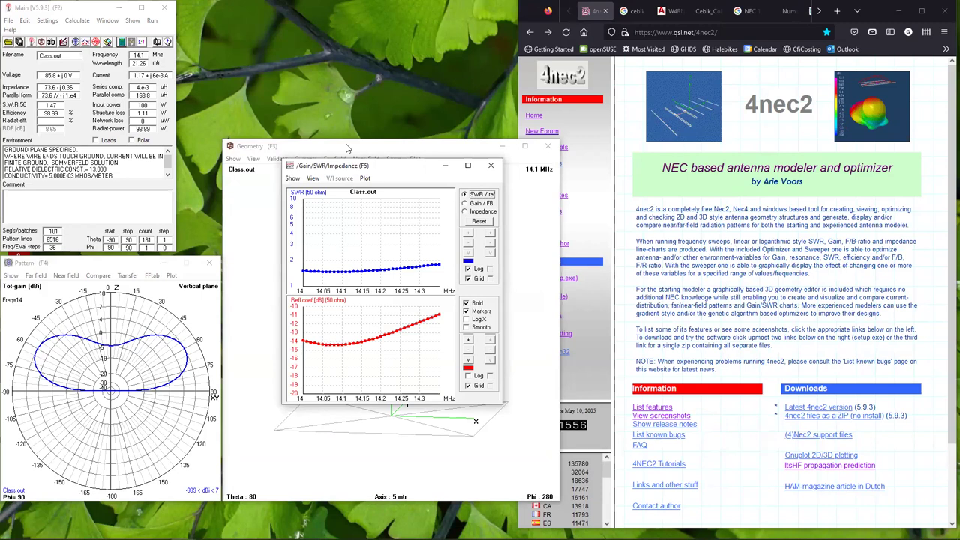
left_click_drag(362, 165, 302, 8)
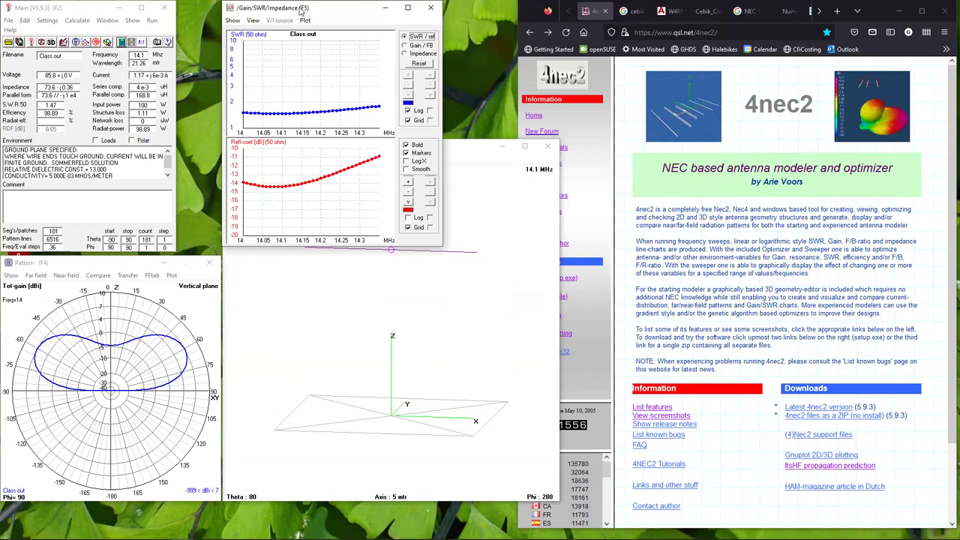
Step: Reopen the Class.nec input file in the NEC editor and review its symbol equations
left_click(75, 21)
left_click(24, 20)
left_click(53, 32)
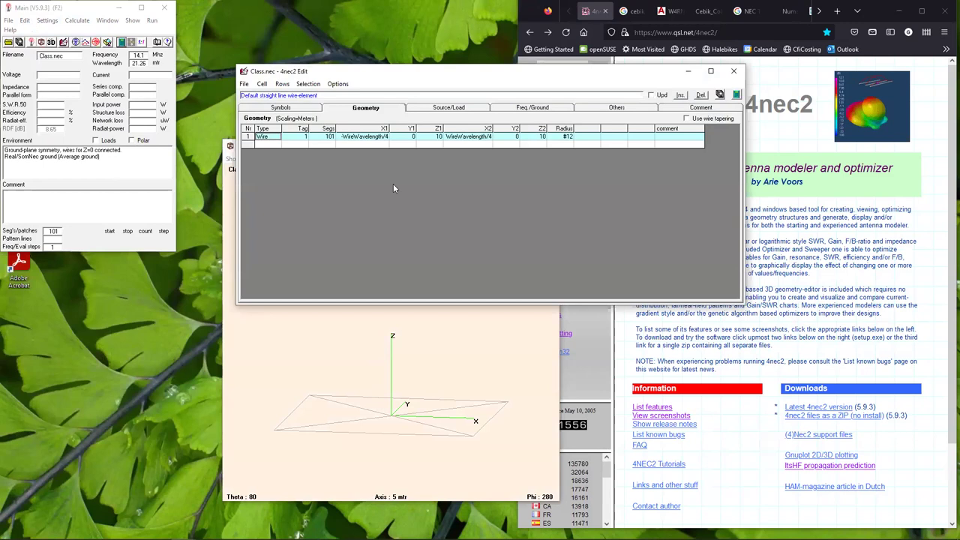
left_click(280, 110)
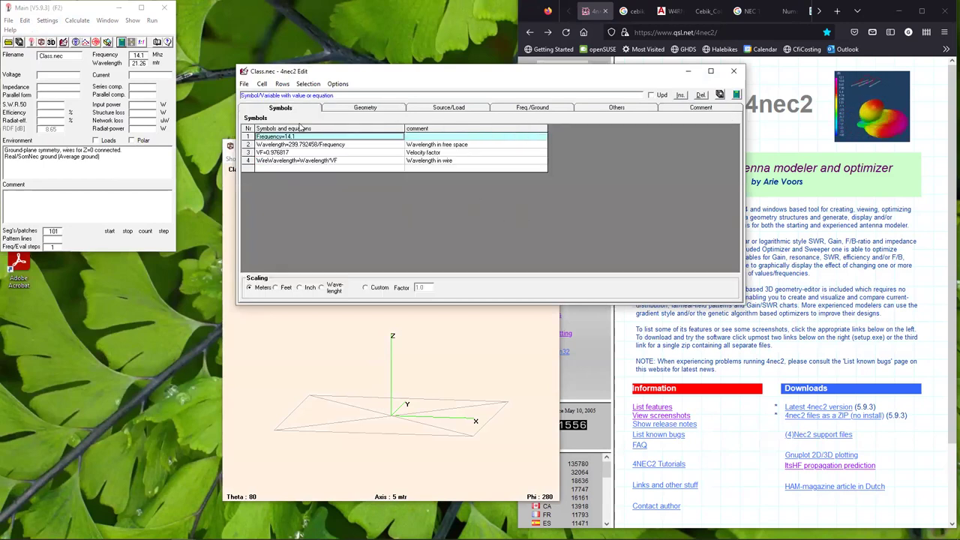
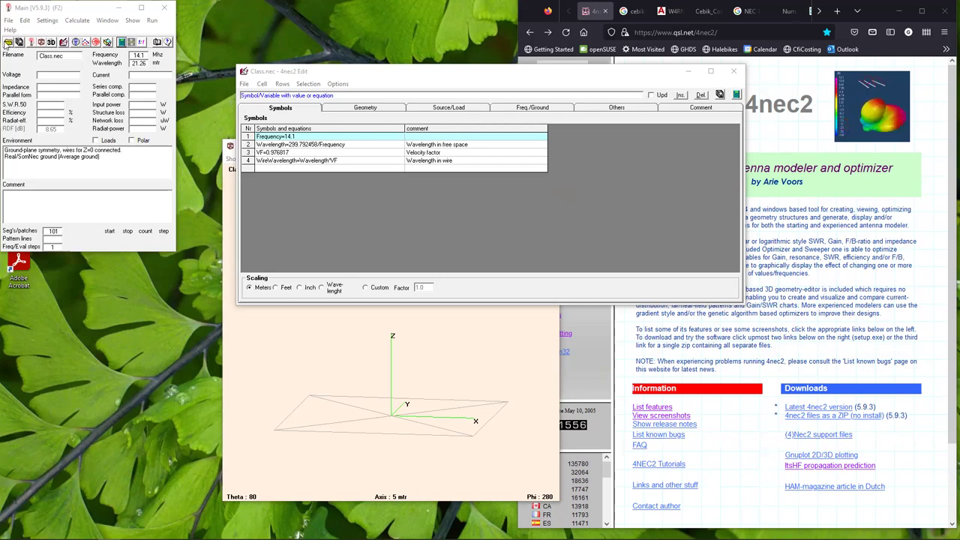
Step: Open the antenna model file Dipole-20221017.NEC from the 4nec2-class folder
left_click(7, 43)
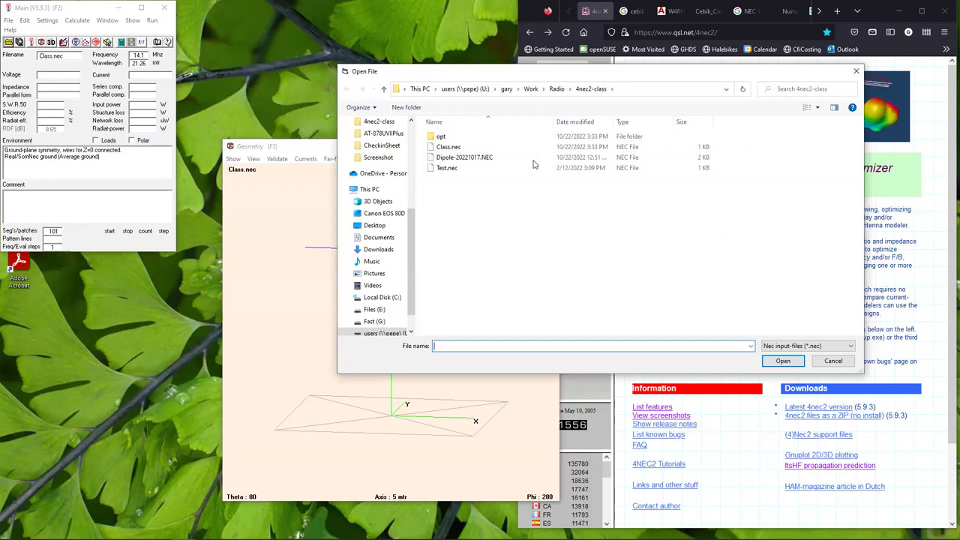
left_click(453, 159)
left_click(782, 361)
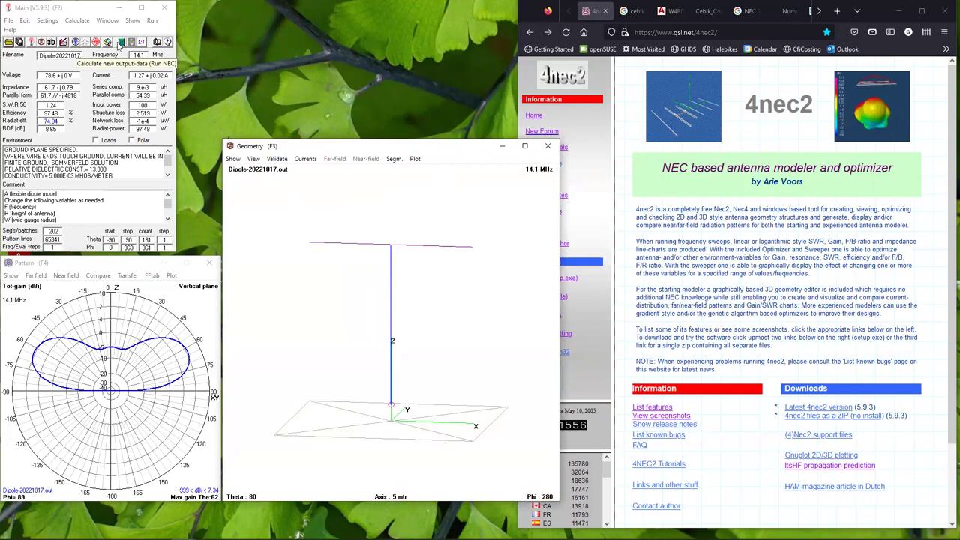
Step: Open the dipole model's input file in the NEC editor and examine its wire geometry and symbol equations
left_click(25, 22)
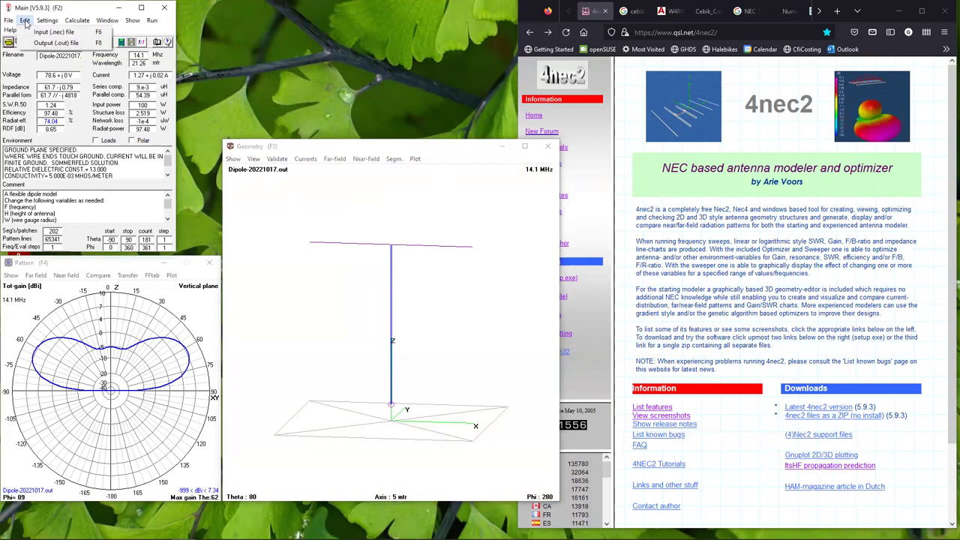
left_click(32, 31)
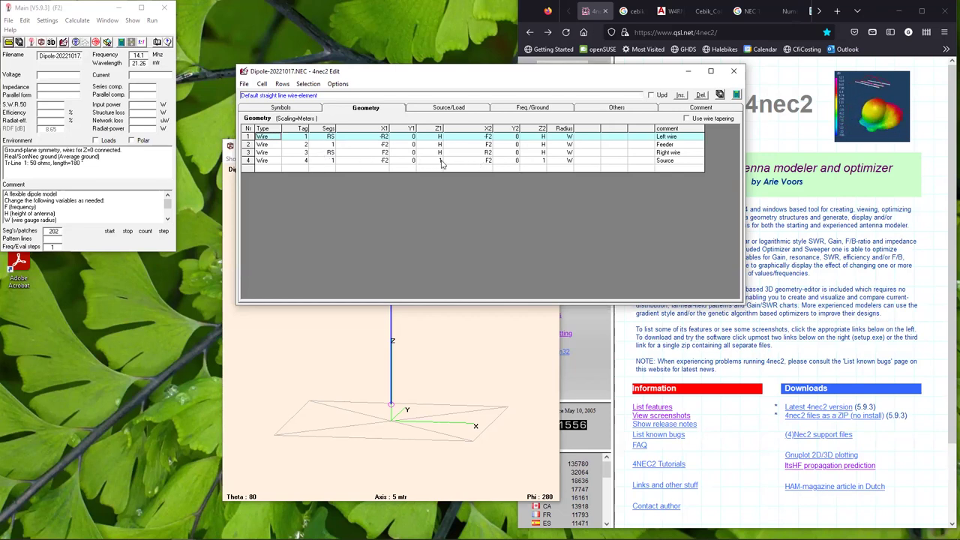
left_click(295, 110)
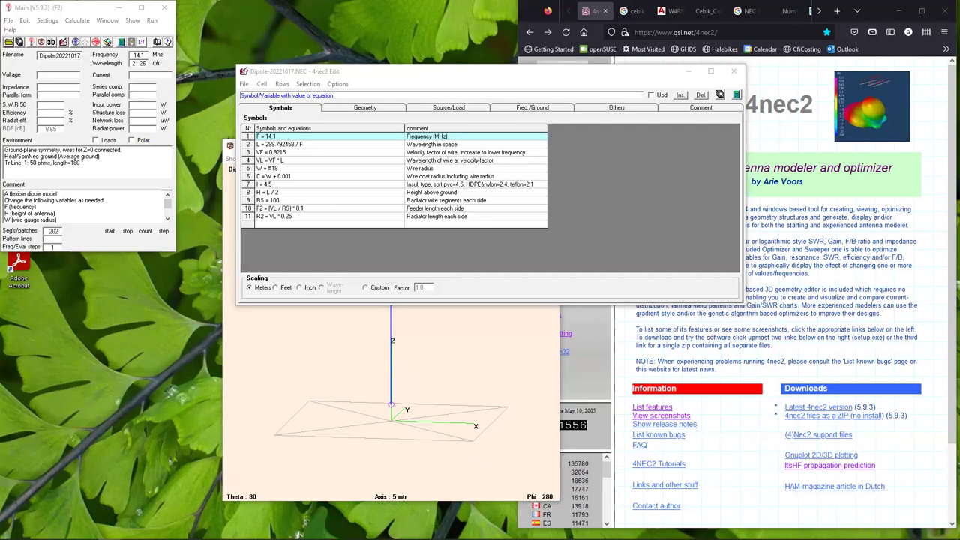
Step: Switch to the browser's 4NEC2-Class file index and view the save options for the Dipole-20221017.NEC link, without saving it
key("alt+Tab")
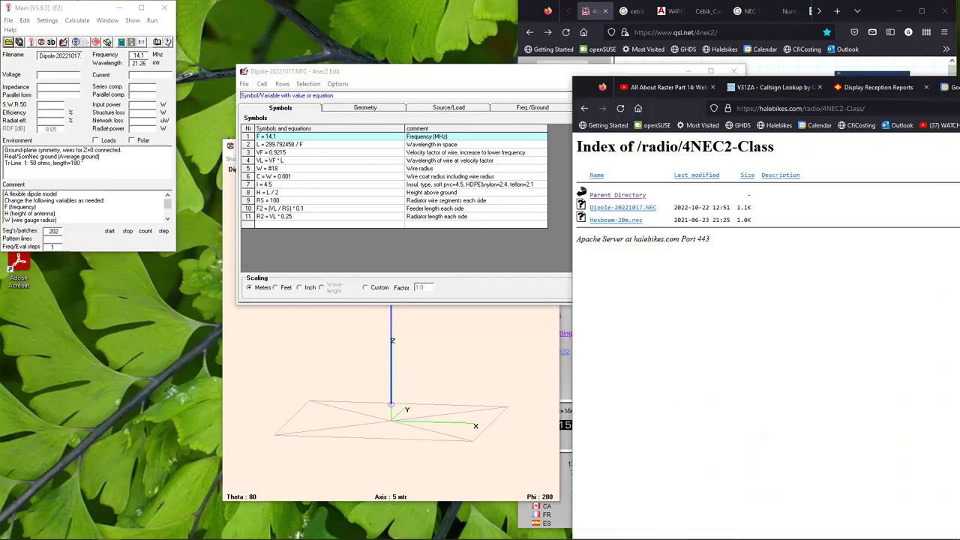
right_click(625, 210)
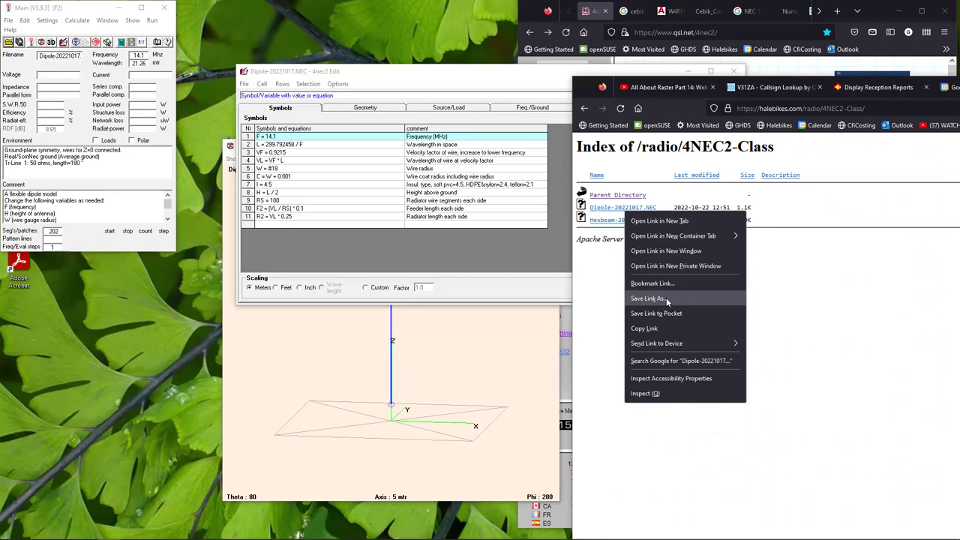
left_click(787, 256)
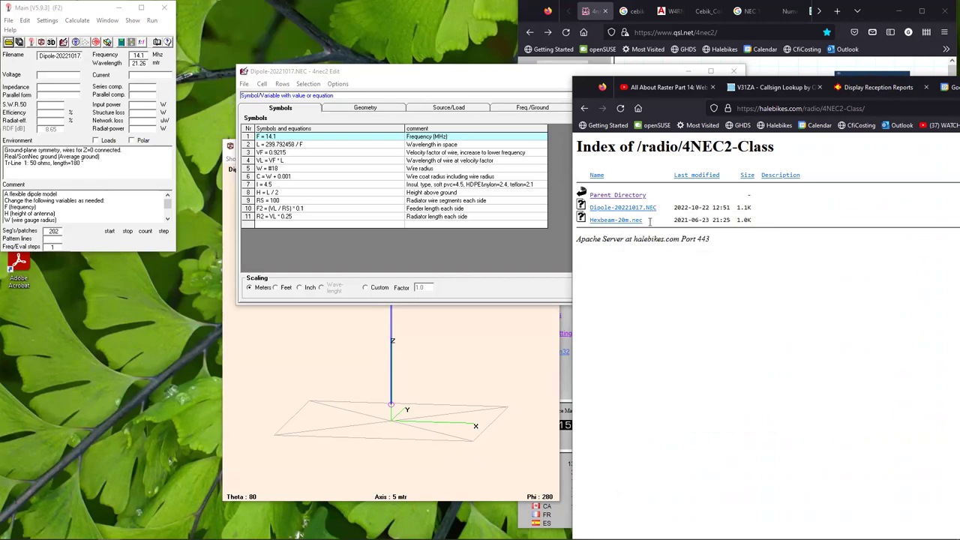
Step: View the save options for the Hexbeam-20m.nec and Dipole-20221017.NEC links without saving, and minimize the file index's browser window
right_click(620, 222)
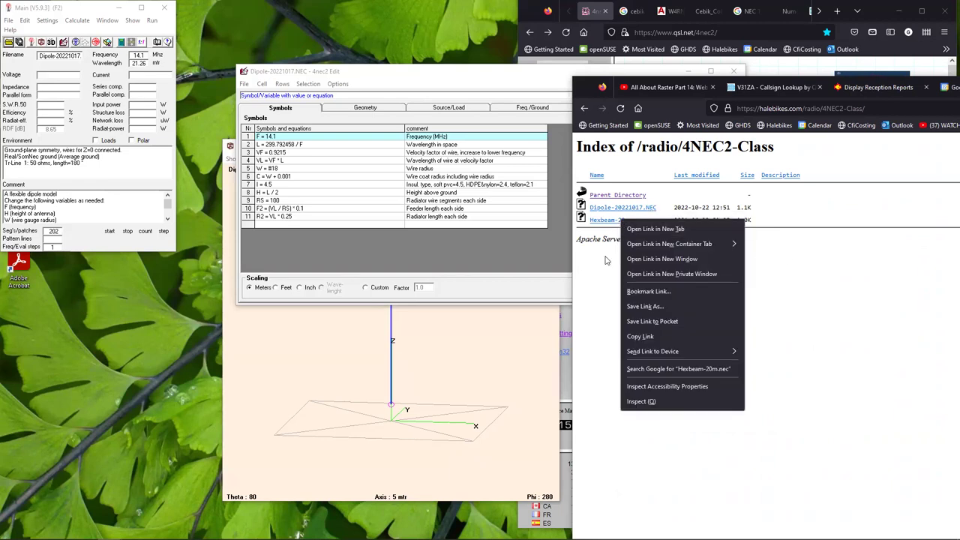
left_click(605, 304)
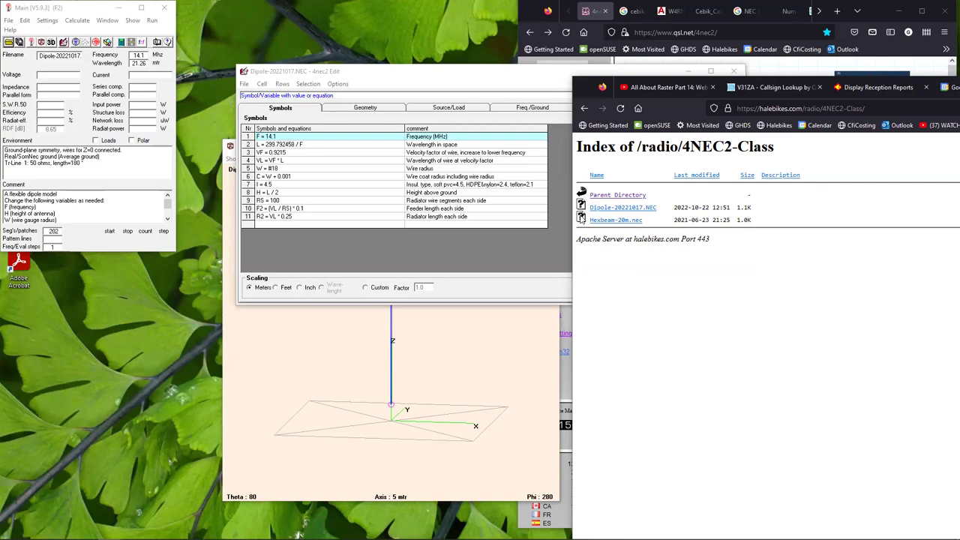
right_click(626, 210)
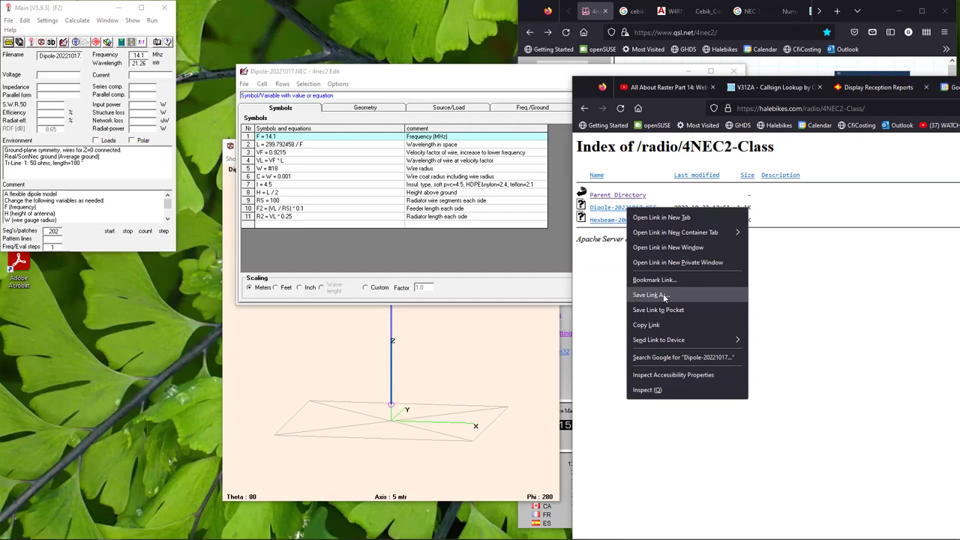
right_click(602, 212)
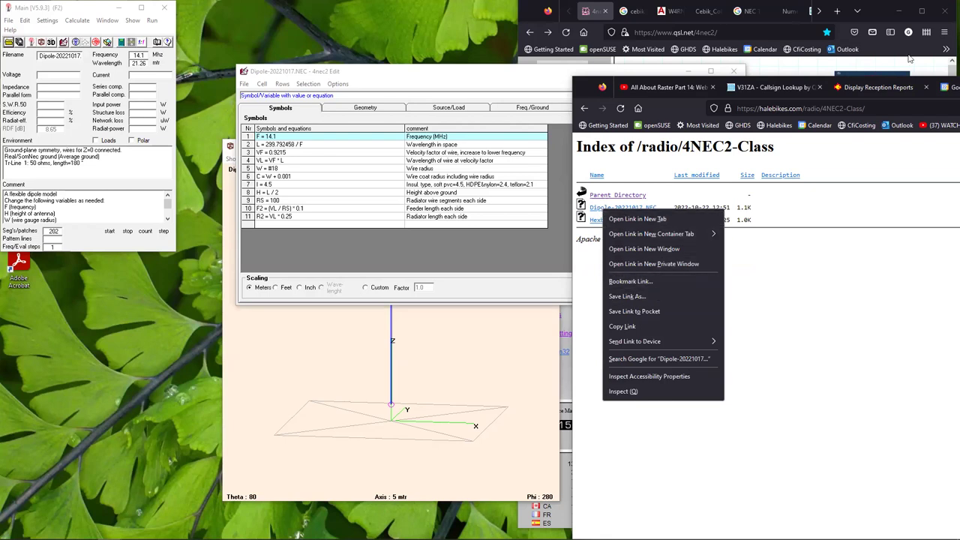
key("Escape")
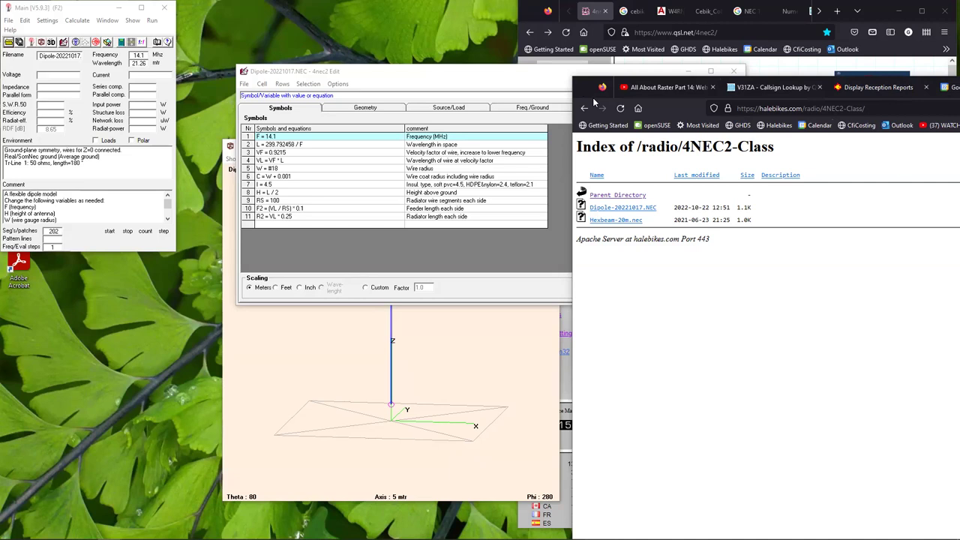
key("super+Down")
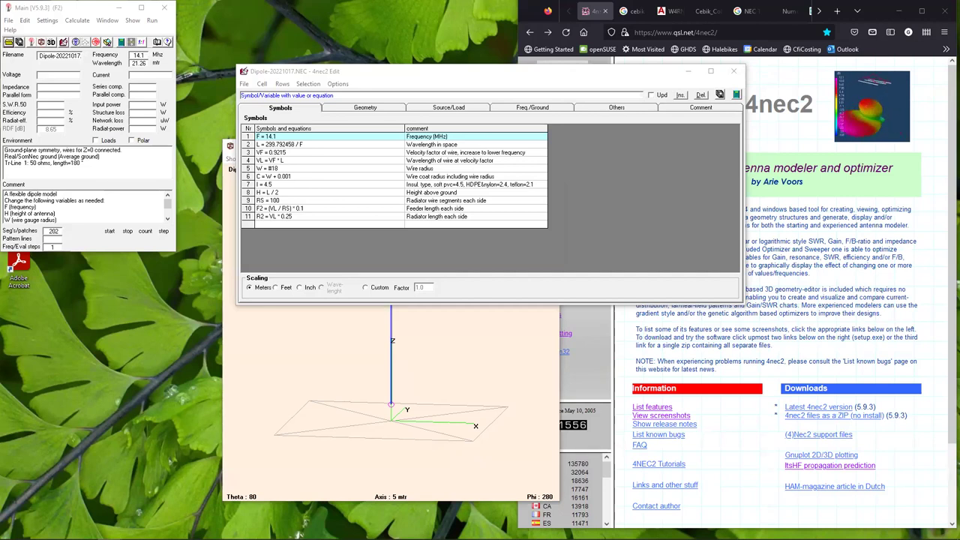
left_click(7, 22)
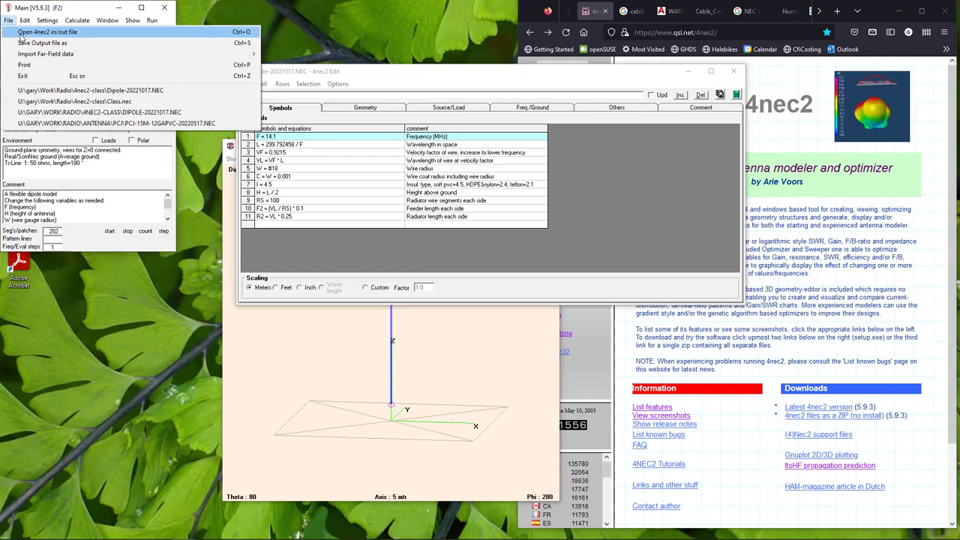
mouse_move(25, 21)
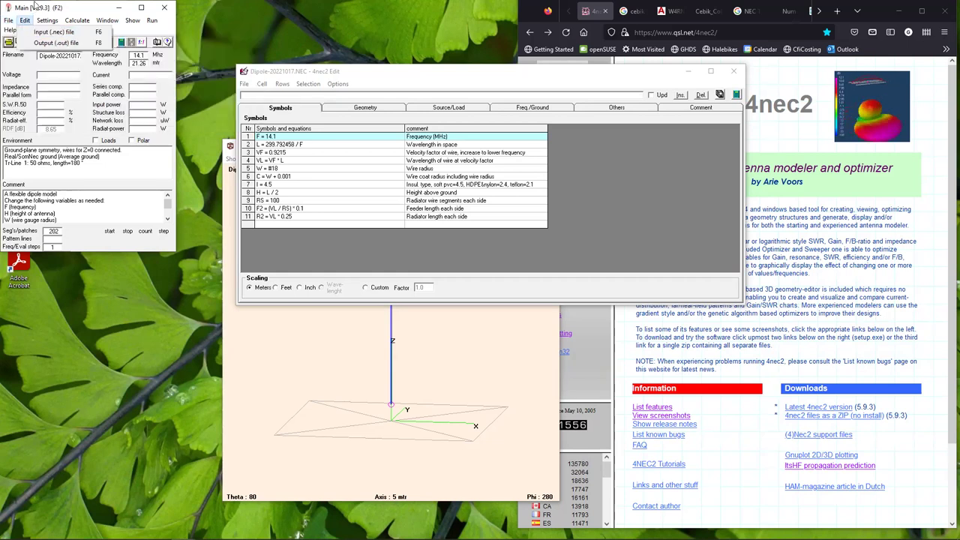
left_click(75, 6)
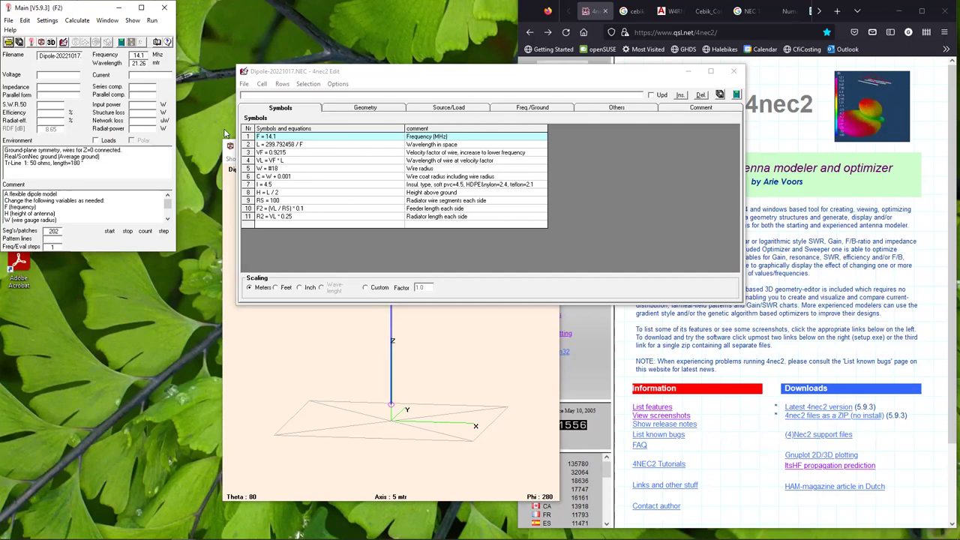
Step: Widen the NEC editor and examine the dipole's symbol equations, wire geometry, and source, load and transmission-line definitions
left_click(746, 235)
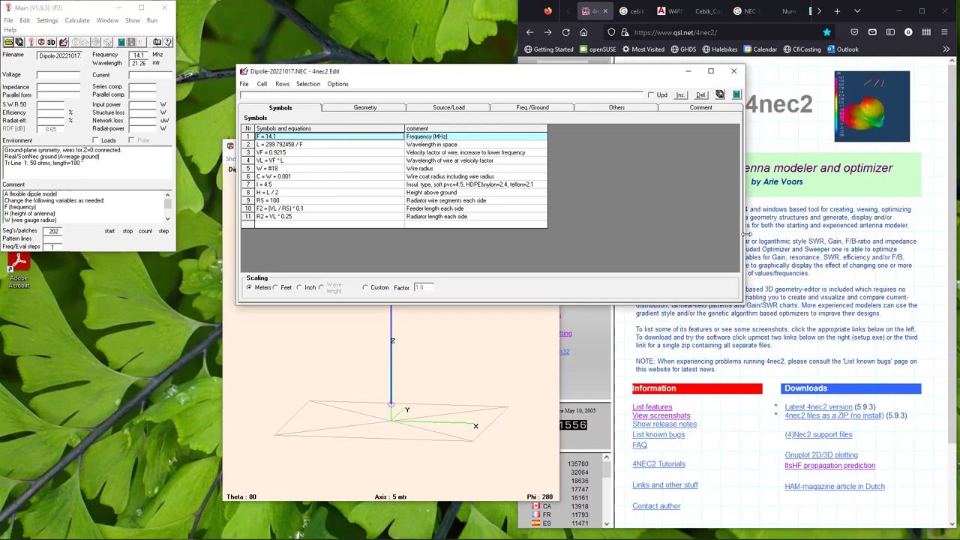
left_click_drag(746, 234, 758, 246)
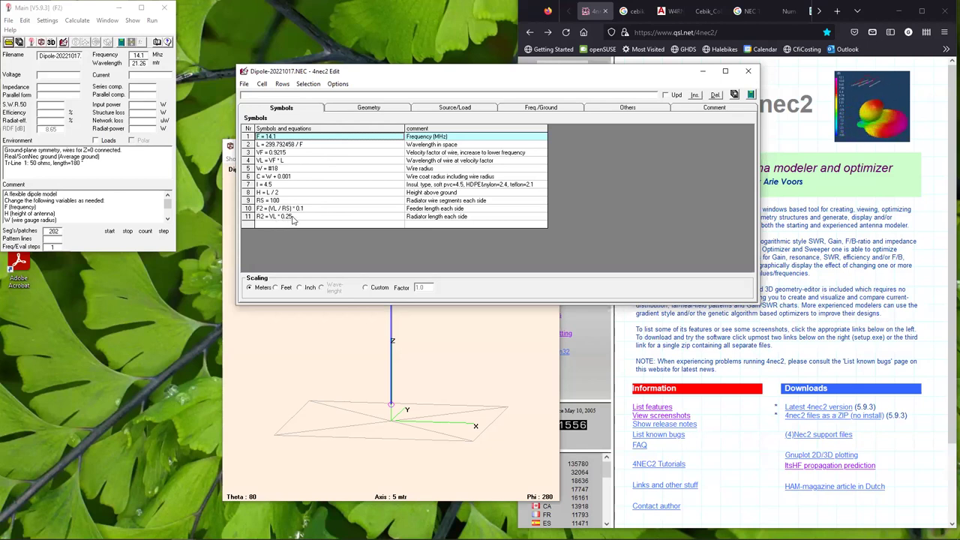
left_click(369, 109)
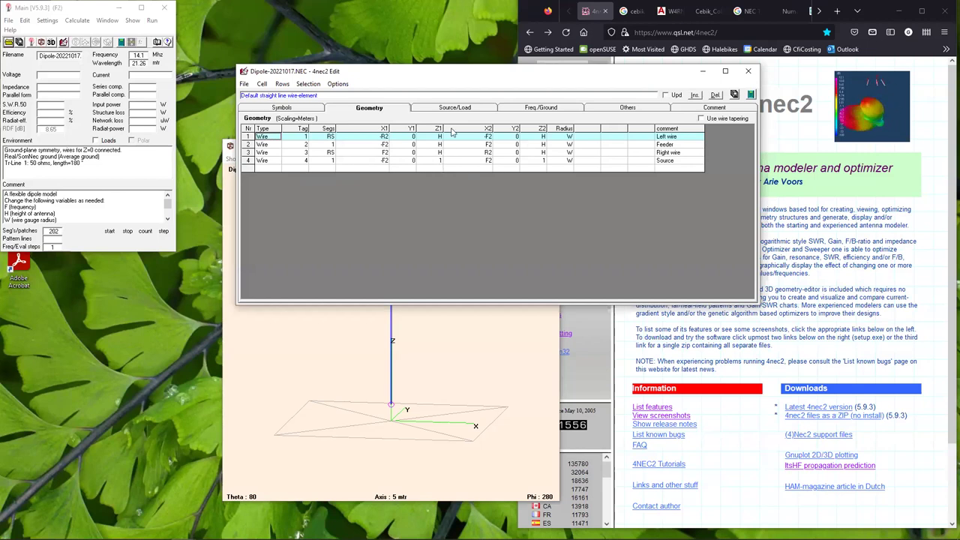
left_click(459, 105)
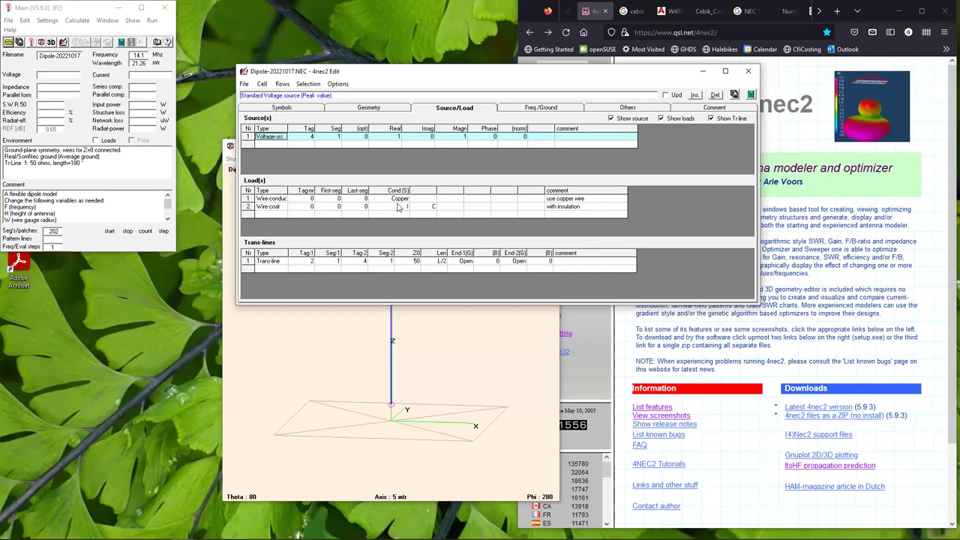
left_click(299, 110)
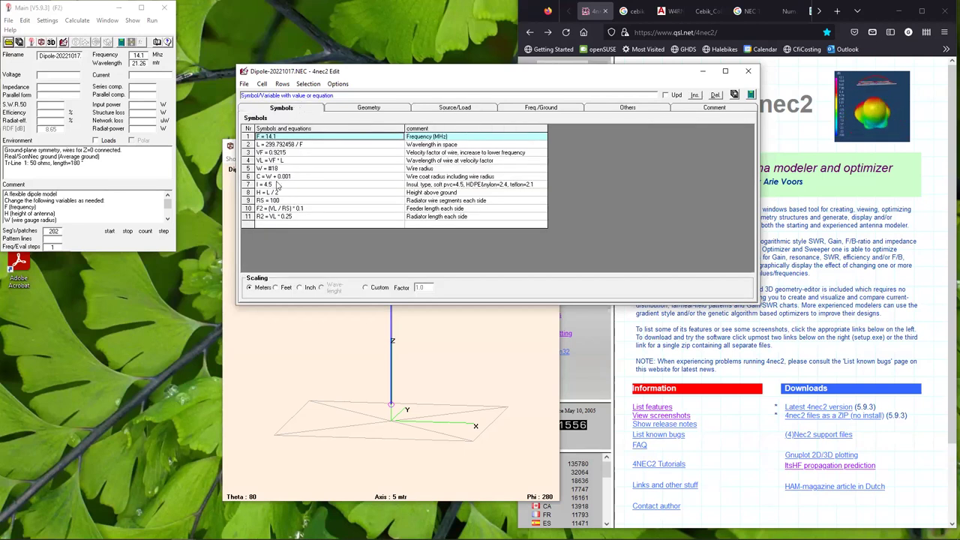
left_click(443, 110)
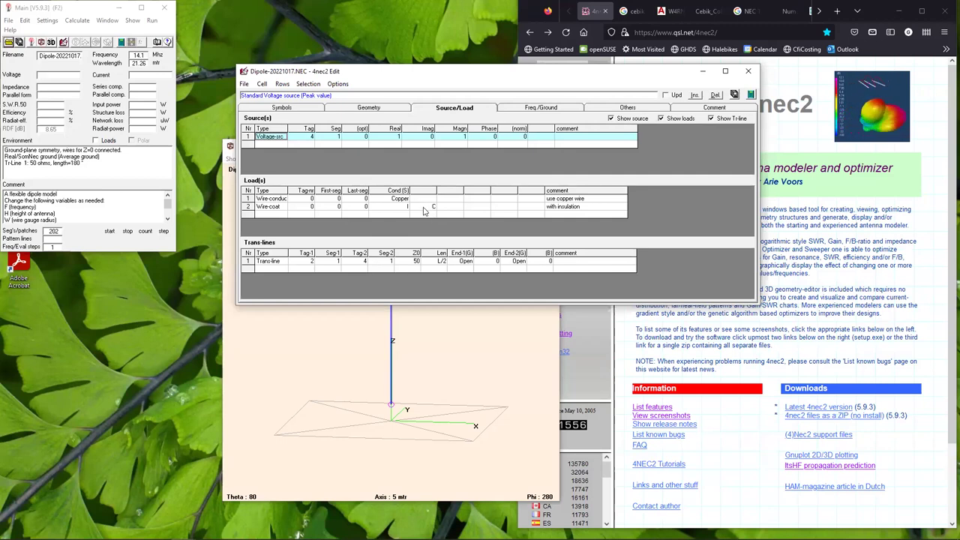
left_click(281, 114)
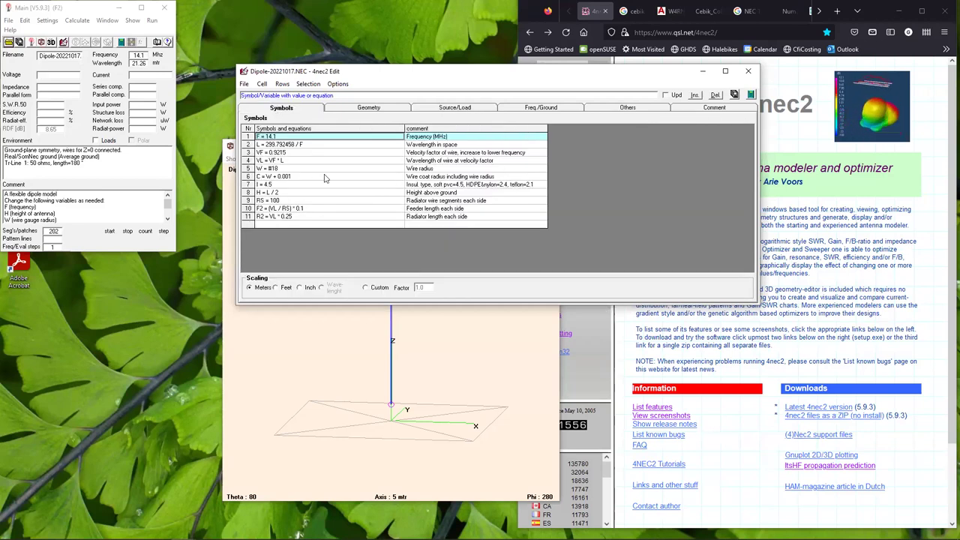
left_click(453, 109)
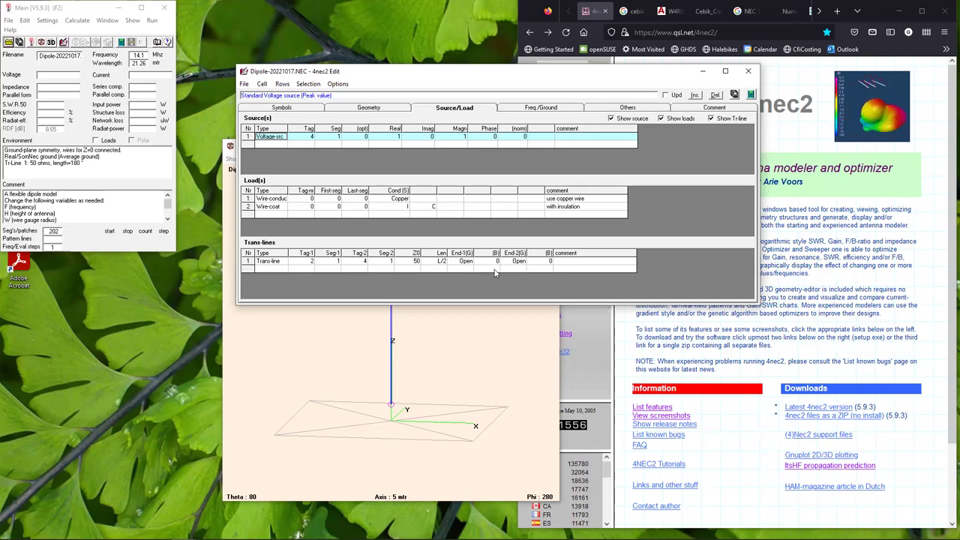
Step: View the transmission line's End-1 termination options and inspect its TL card in the model's text file, then close the text editor
left_click(465, 263)
left_click(469, 262)
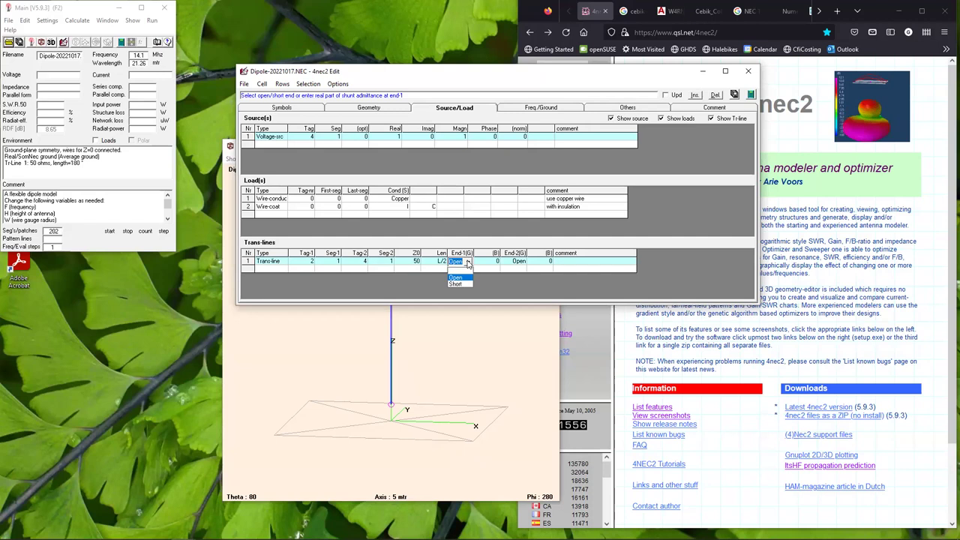
left_click(467, 262)
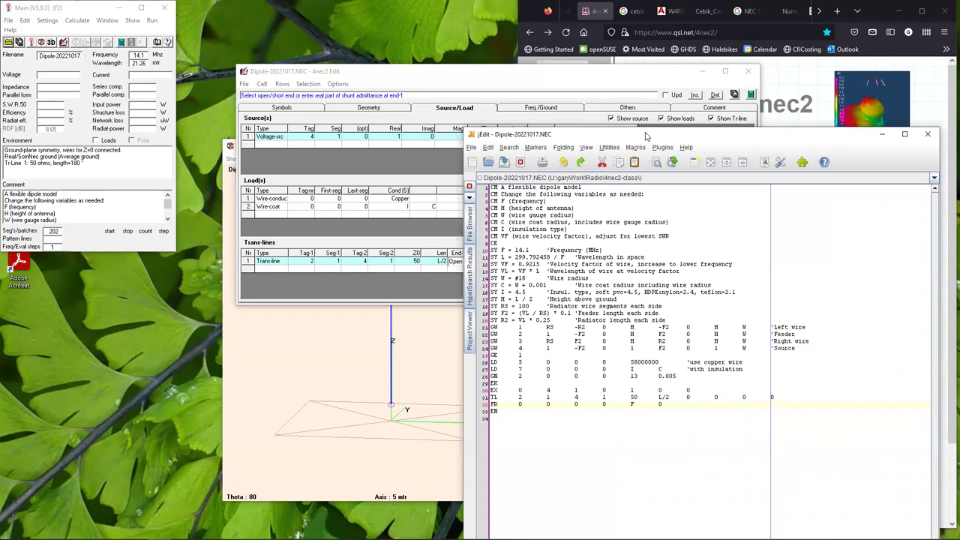
key("alt+F4")
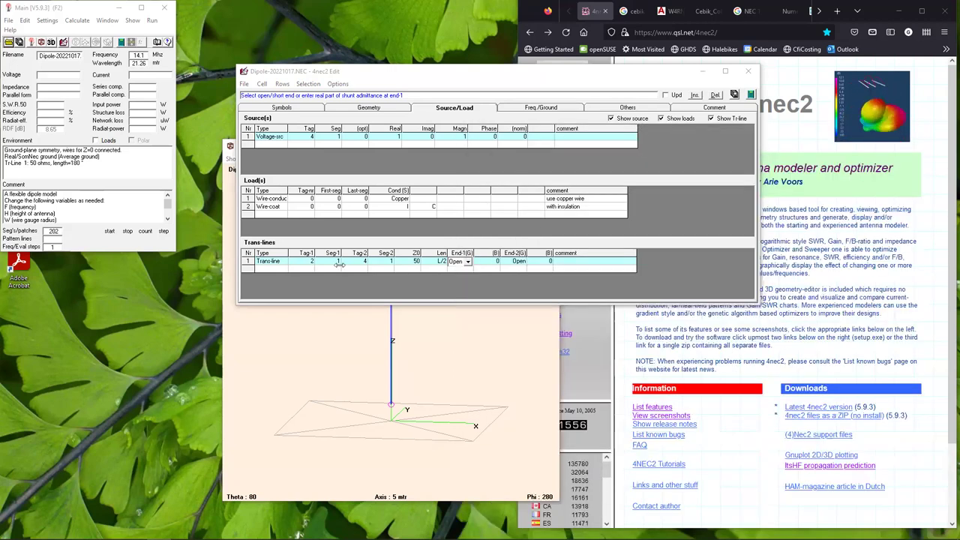
Step: Set the transmission line's End-1 termination to Short, check the TL card in the model's text file, and minimize the text editor
left_click(469, 264)
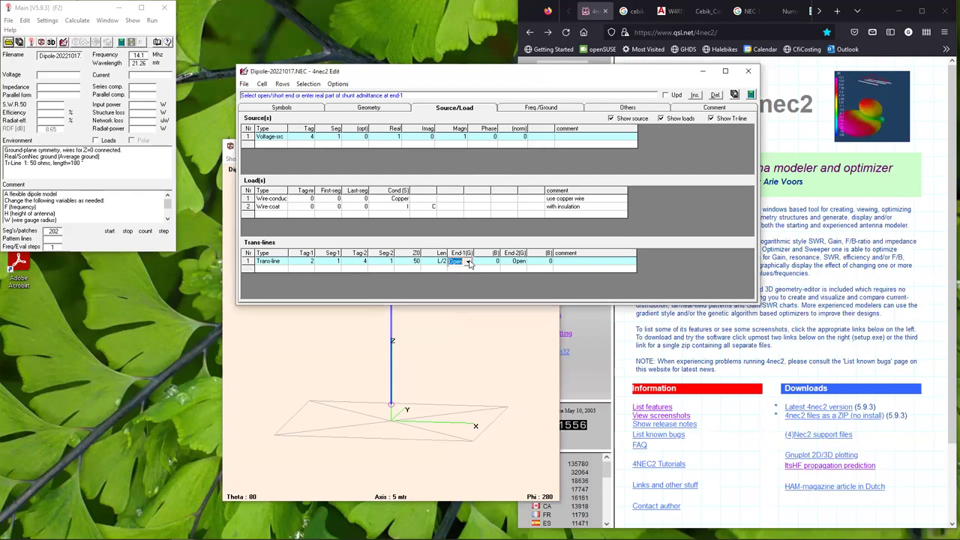
left_click(468, 262)
left_click(472, 277)
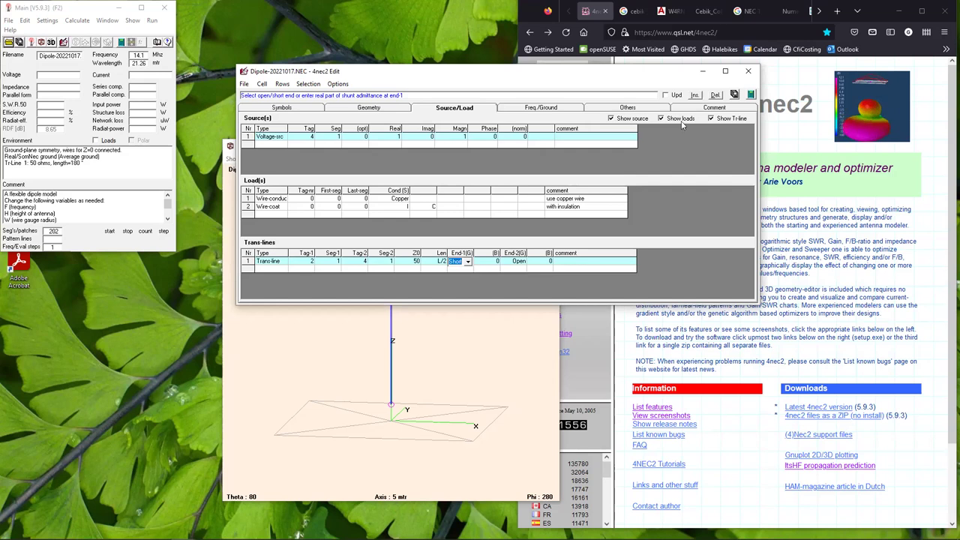
left_click(733, 95)
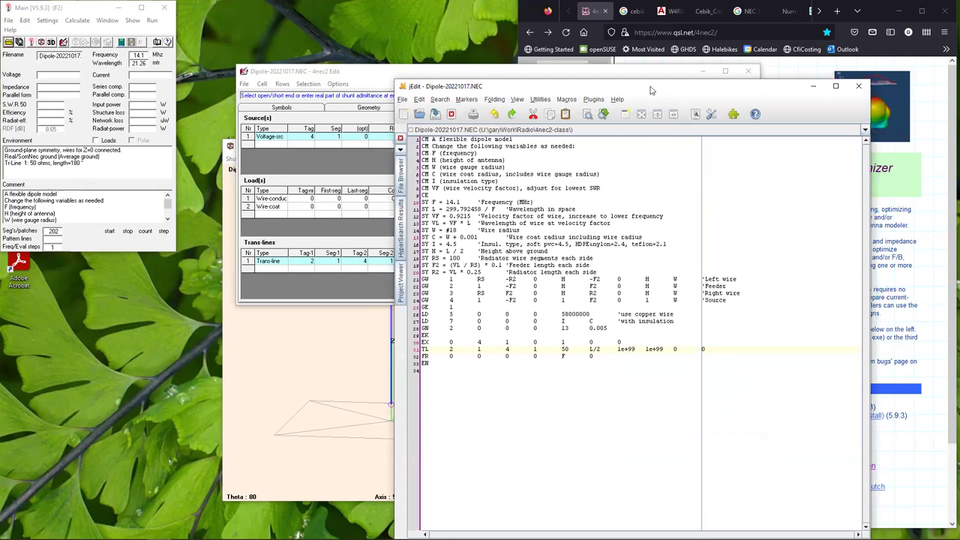
left_click(813, 85)
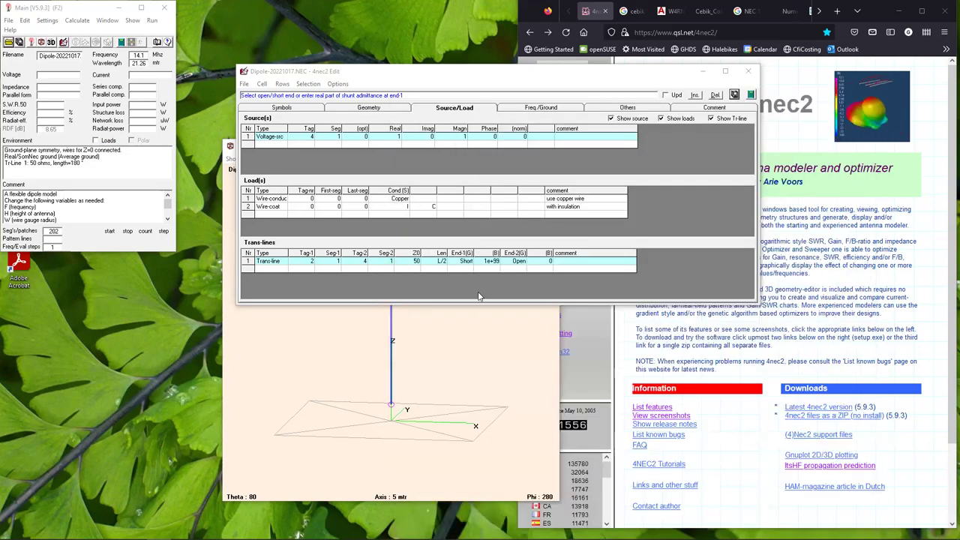
Step: Clear the transmission line's End-1 [B] value, set End-1 to Open, and check the TL card in the model's text file
left_click(495, 261)
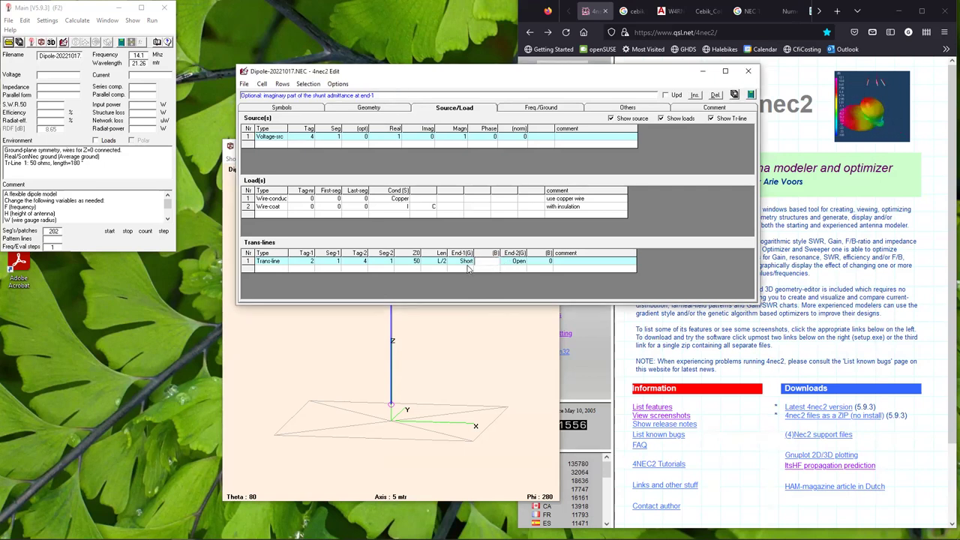
left_click(469, 264)
left_click(469, 264)
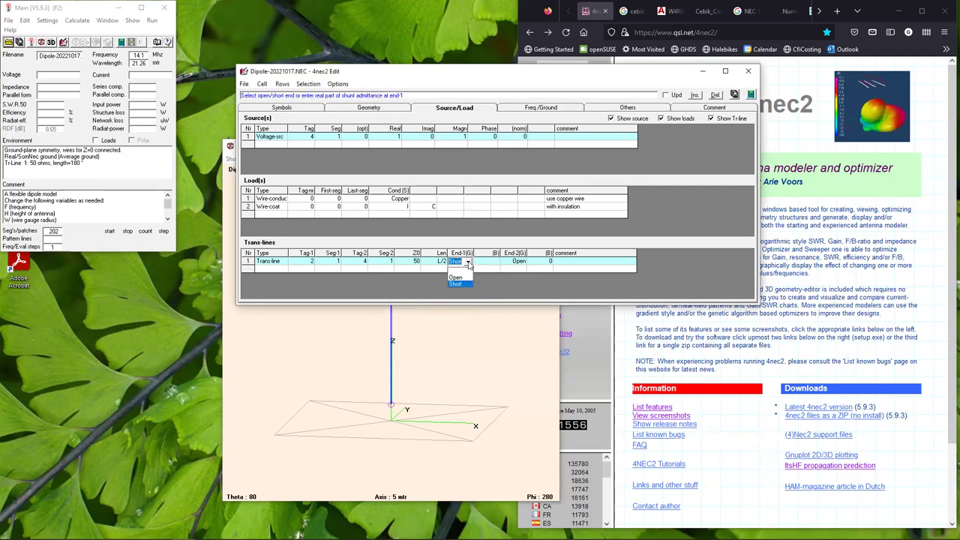
left_click(464, 280)
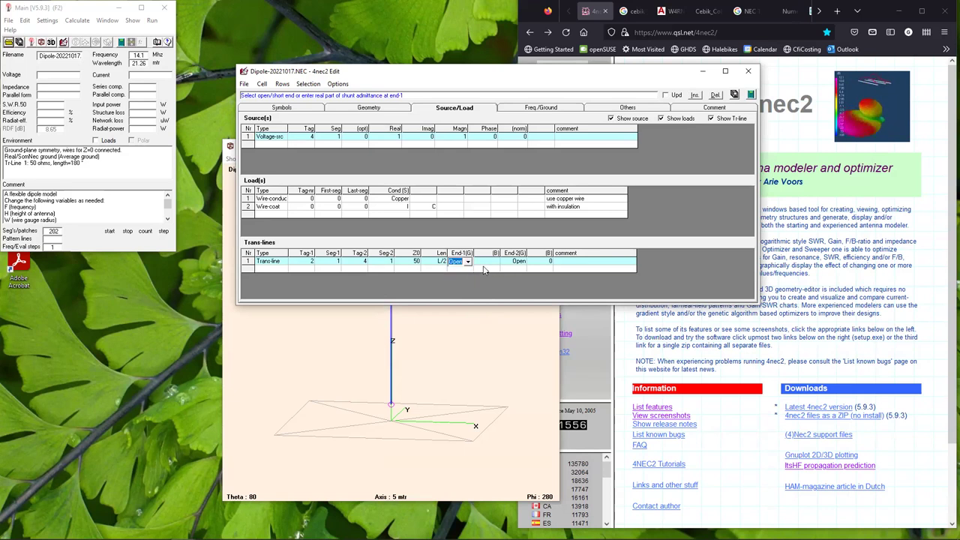
left_click(735, 96)
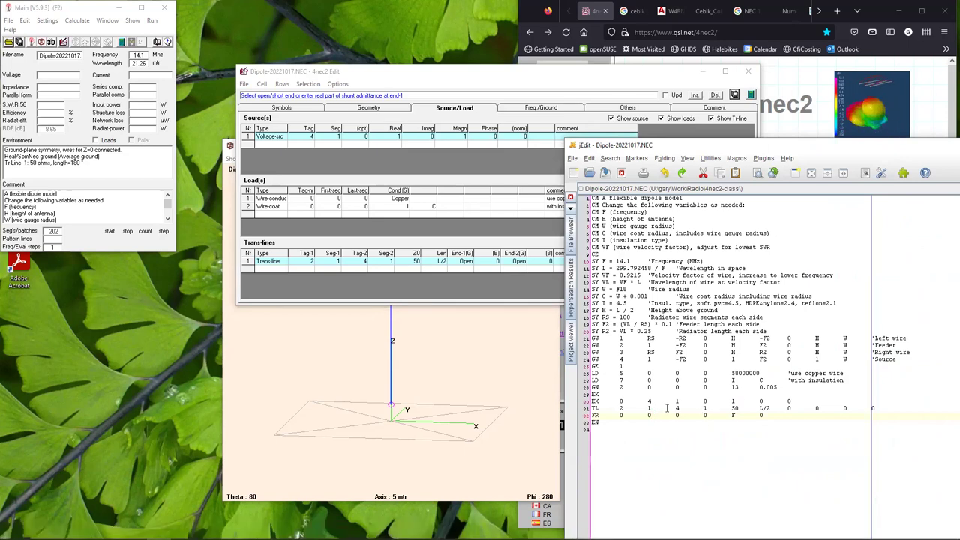
left_click_drag(904, 148, 720, 78)
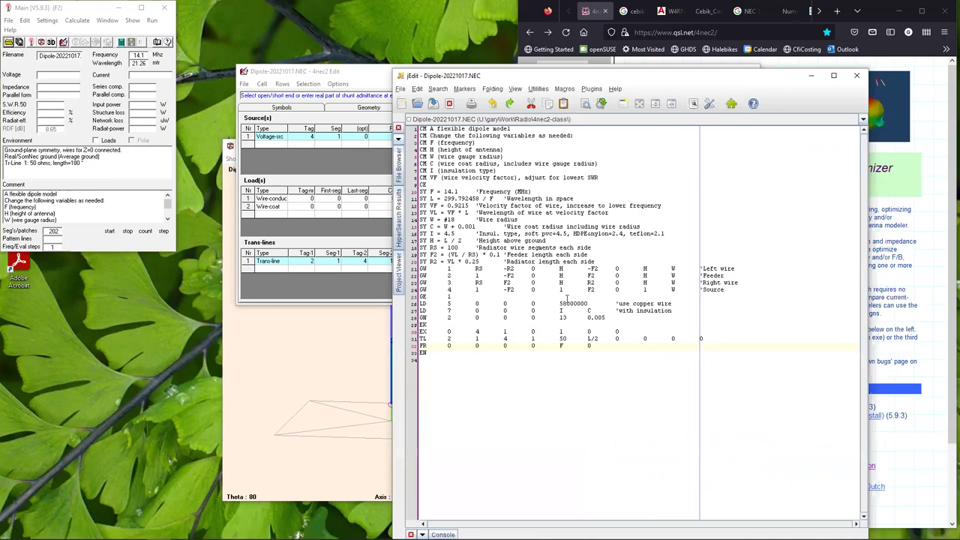
left_click(858, 81)
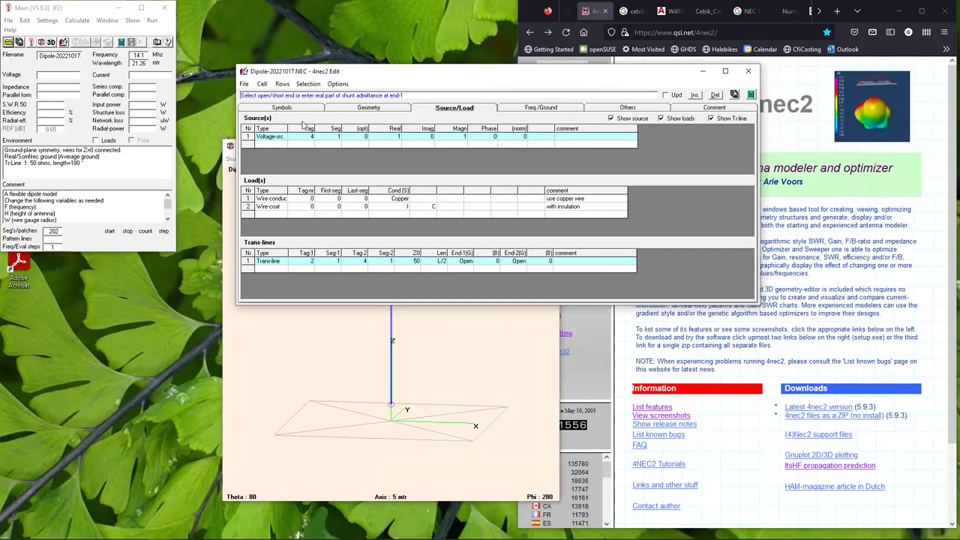
Step: Check the dipole model's frequency, ground and extended-kernel settings, then return to its symbol equations
left_click(551, 109)
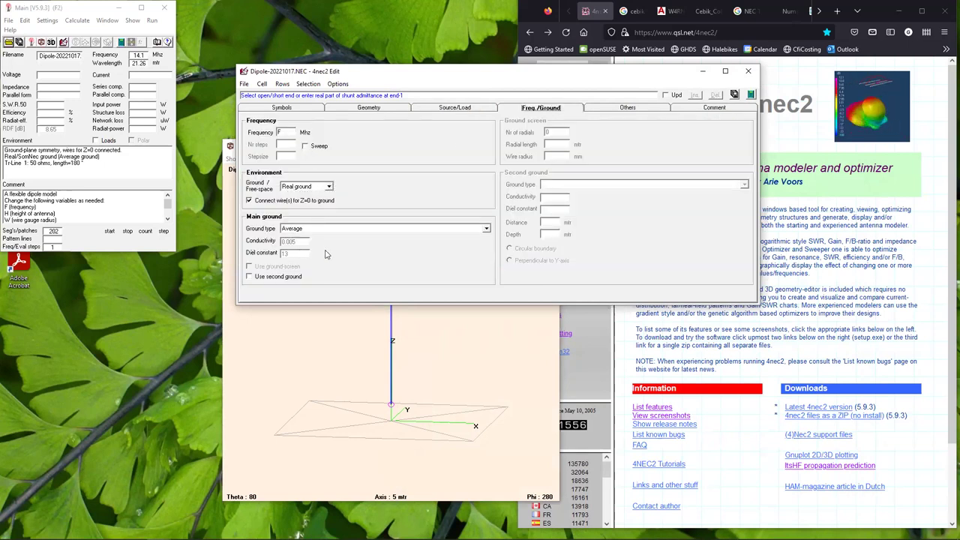
left_click(619, 110)
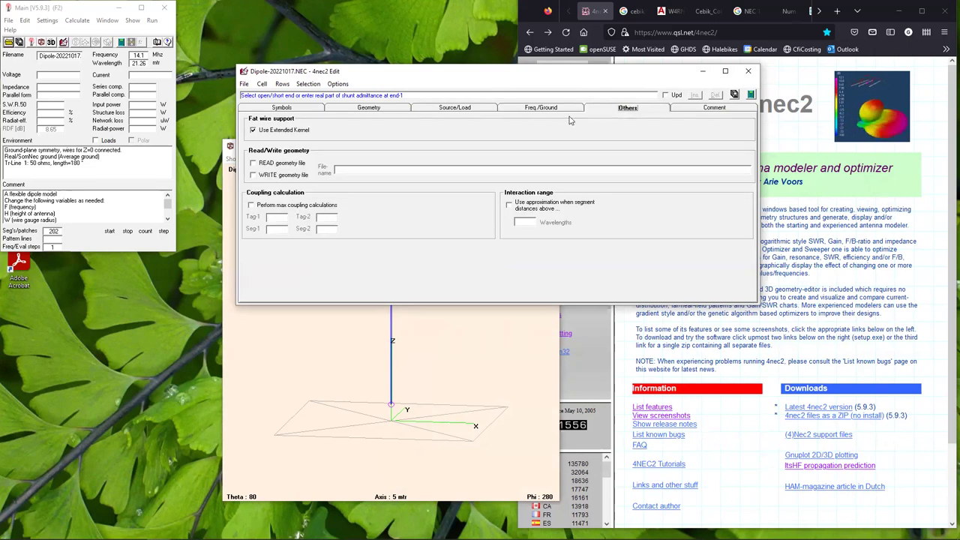
left_click(299, 111)
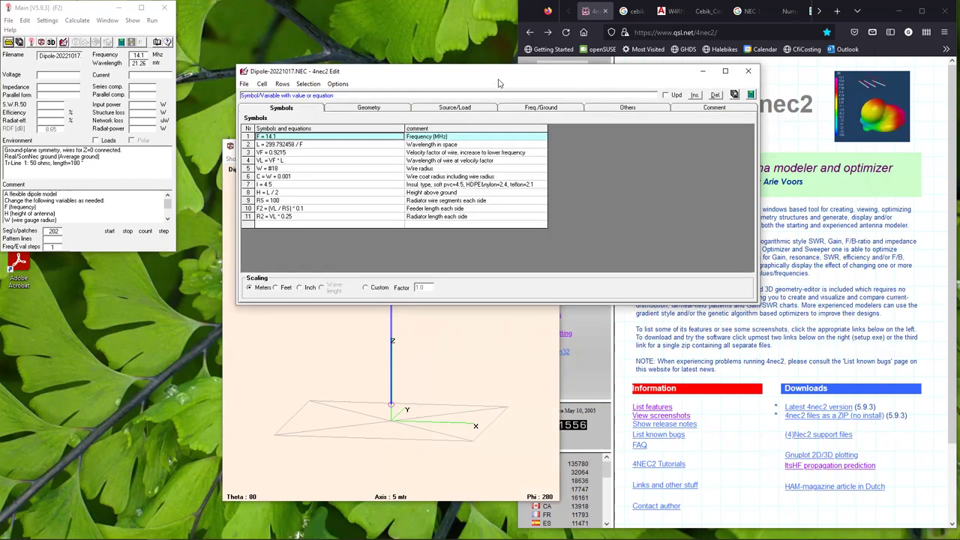
Step: Close the NEC editor and shift the dipole drawing downward in the Geometry window
left_click_drag(493, 75, 523, 108)
left_click(768, 108)
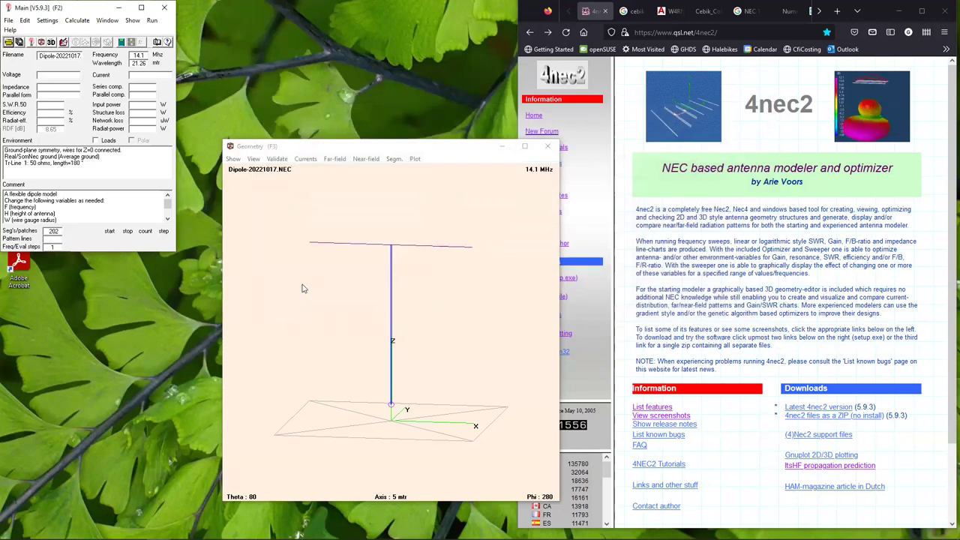
left_click(407, 238)
mouse_move(408, 236)
left_mouse_down()
mouse_move(411, 281)
mouse_move(405, 300)
mouse_move(392, 296)
mouse_move(405, 319)
mouse_move(407, 306)
left_mouse_up()
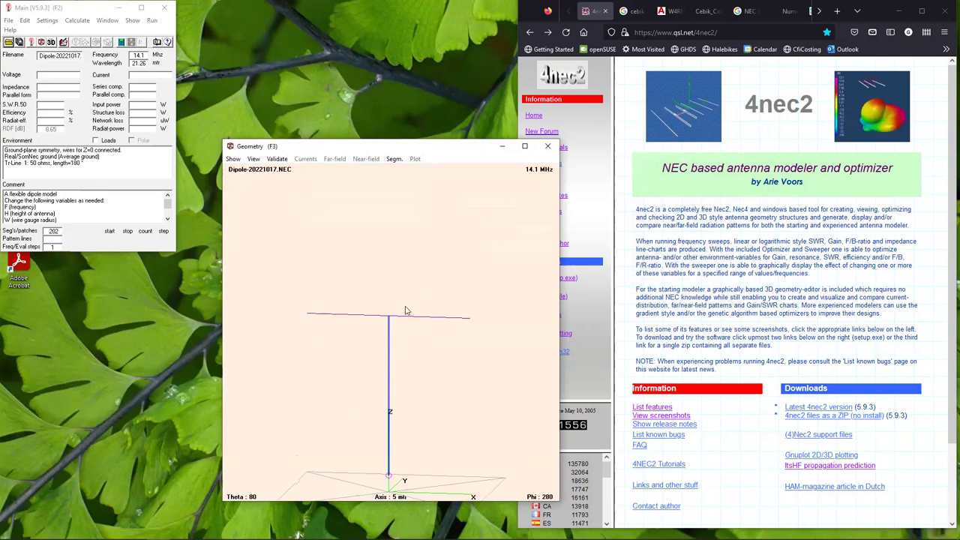
Step: Show the wire numbers on the dipole drawing around the junction with the vertical feed wires
scroll(405, 310, "up", 3)
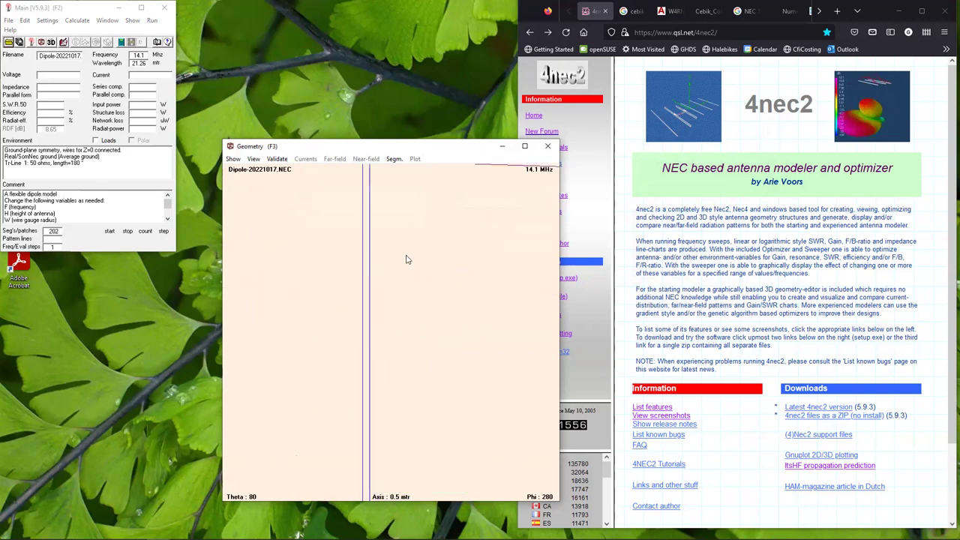
mouse_move(420, 212)
left_mouse_down()
mouse_move(420, 339)
mouse_move(435, 364)
mouse_move(484, 366)
left_mouse_up()
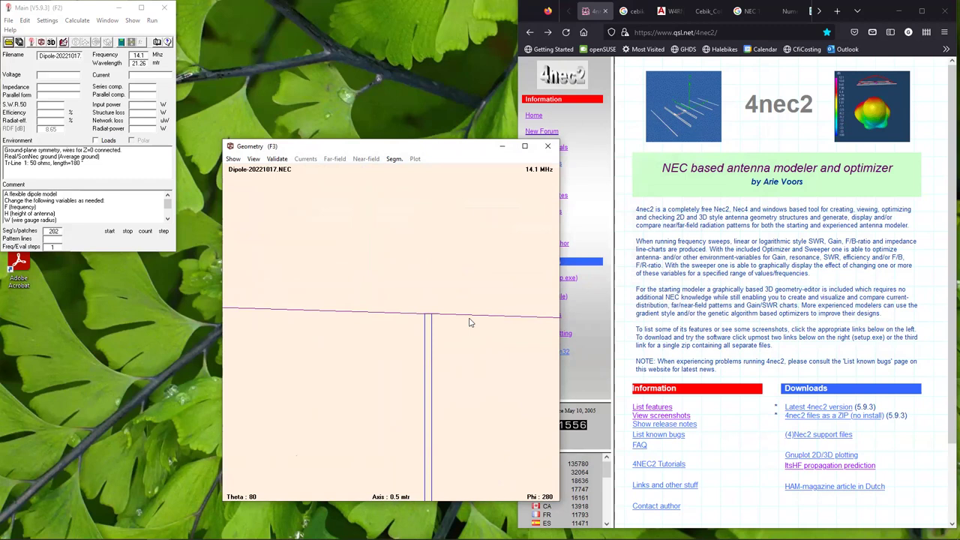
left_click(233, 159)
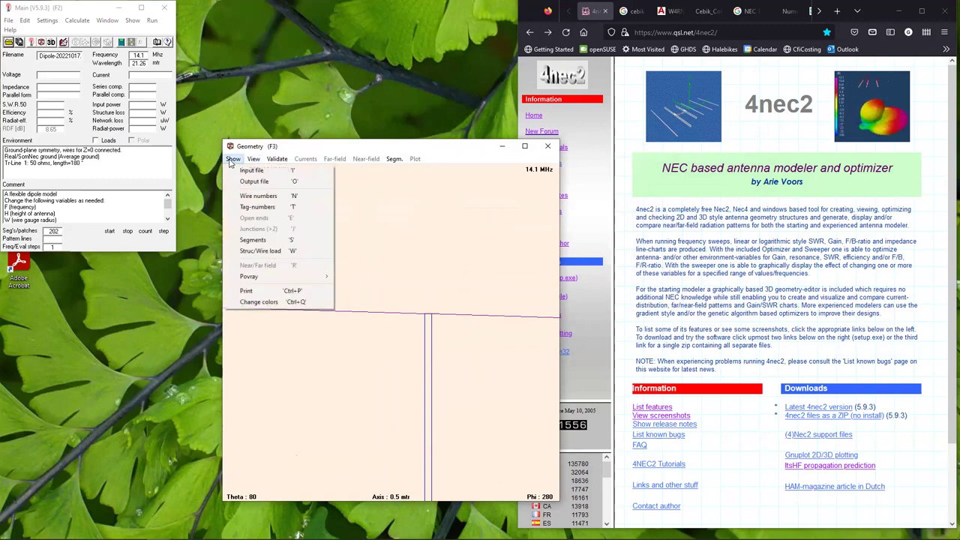
left_click(238, 201)
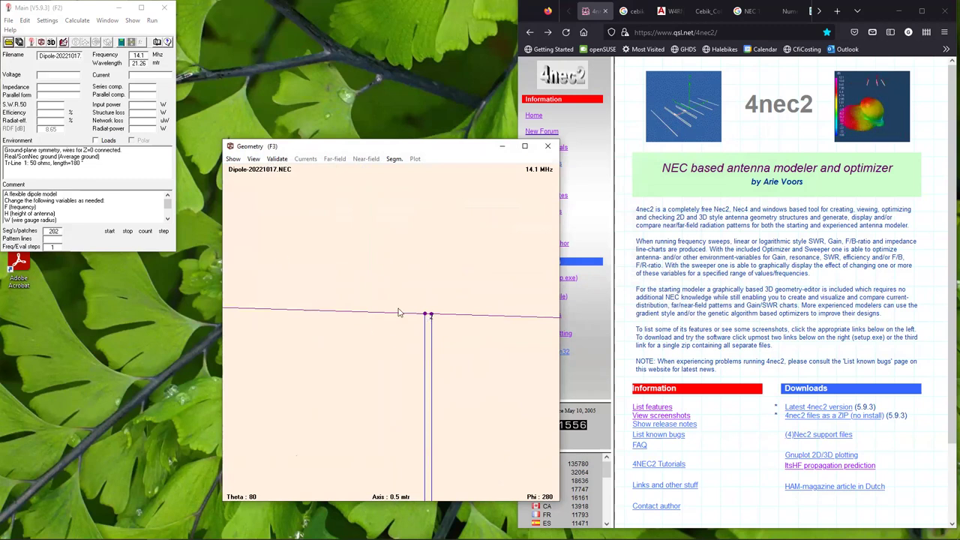
Step: Examine the numbered dipole wires and follow the feed wires down to the source wire near the ground
scroll(347, 315, "down", 3)
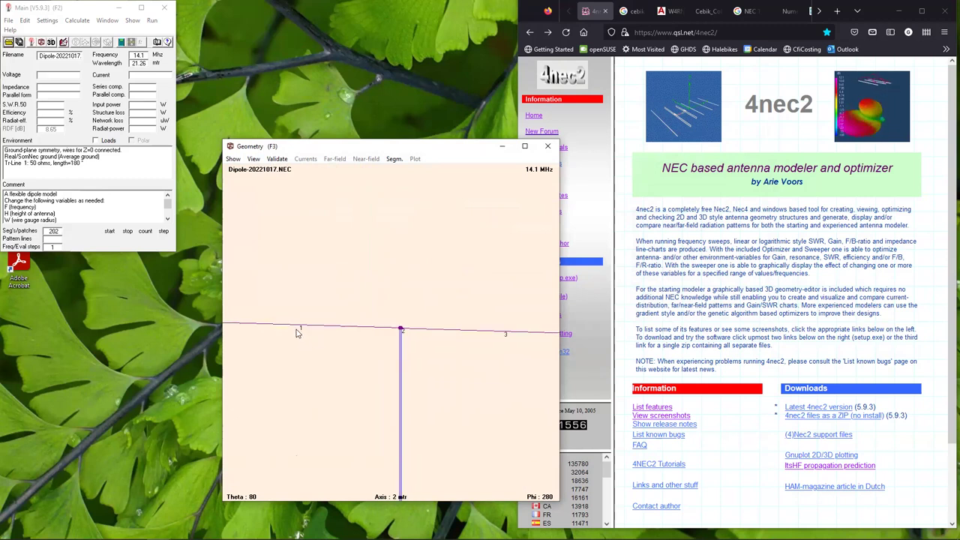
left_click_drag(473, 406, 470, 161)
left_click_drag(444, 383, 443, 249)
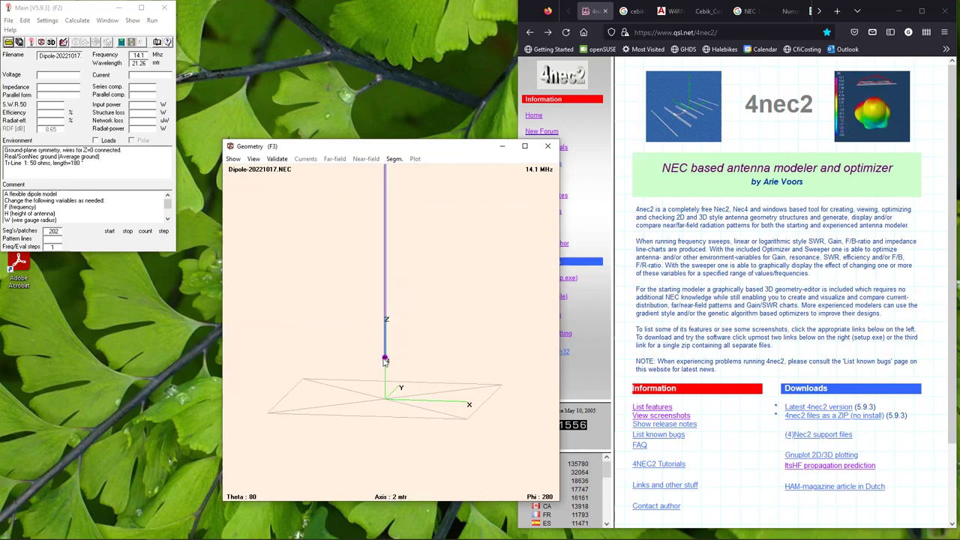
left_click_drag(414, 343, 430, 302)
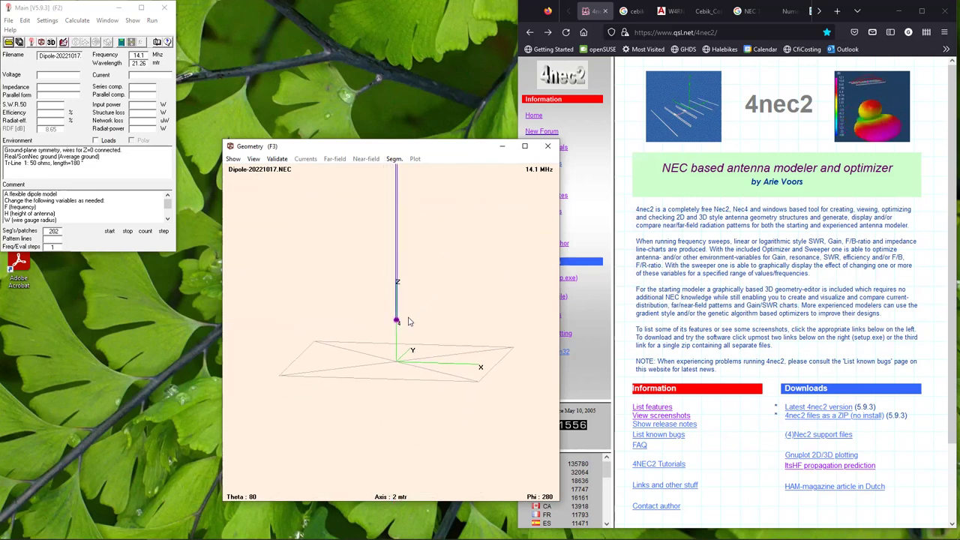
scroll(405, 315, "up", 5)
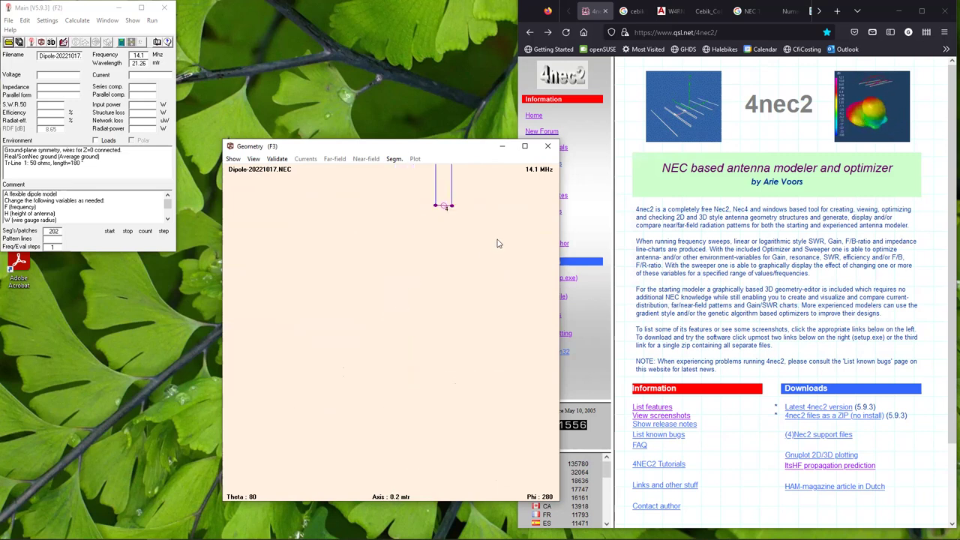
left_click_drag(503, 227, 455, 323)
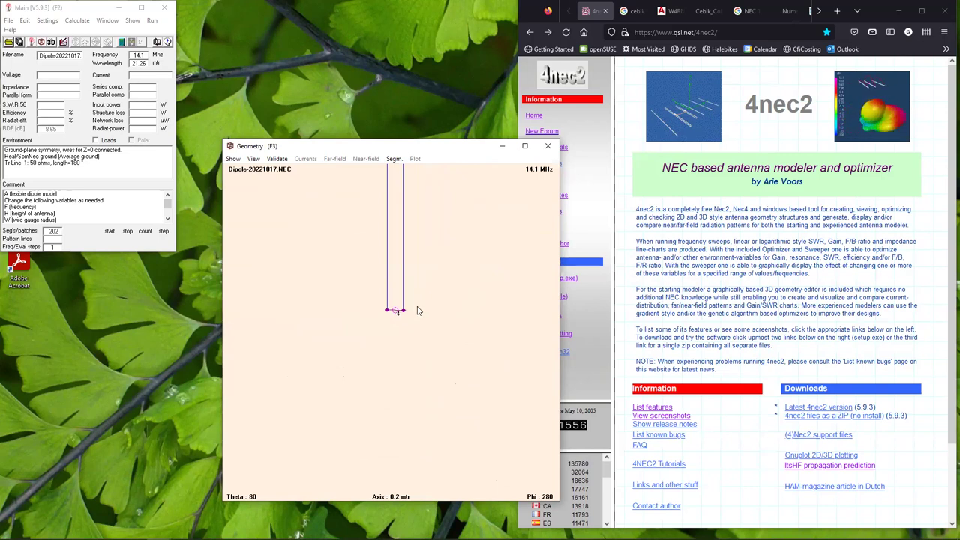
scroll(442, 241, "up", 1)
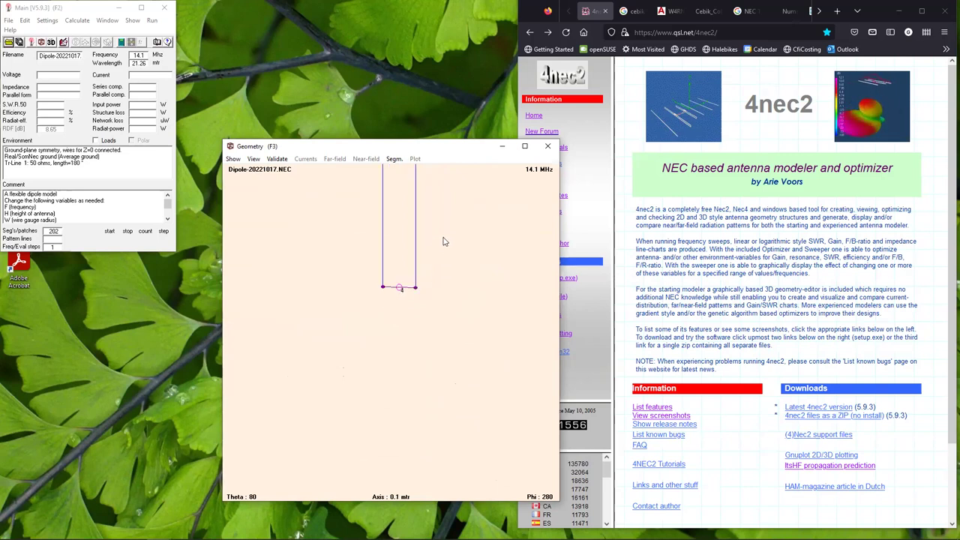
scroll(442, 242, "down", 5)
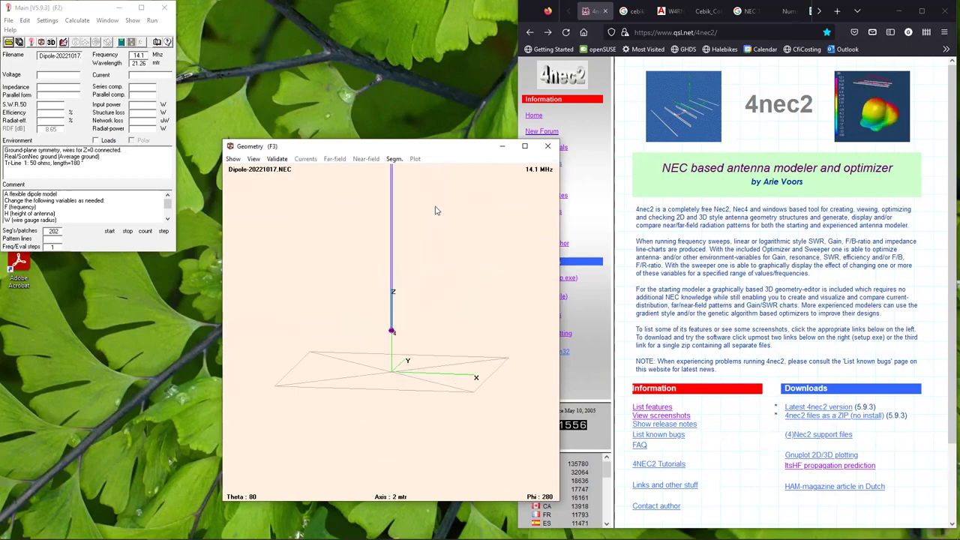
Step: Examine the centre wire 2 and its junctions with the two vertical feed wires and both dipole arms
left_click_drag(434, 370, 432, 439)
left_click_drag(448, 294, 445, 372)
scroll(442, 381, "up", 4)
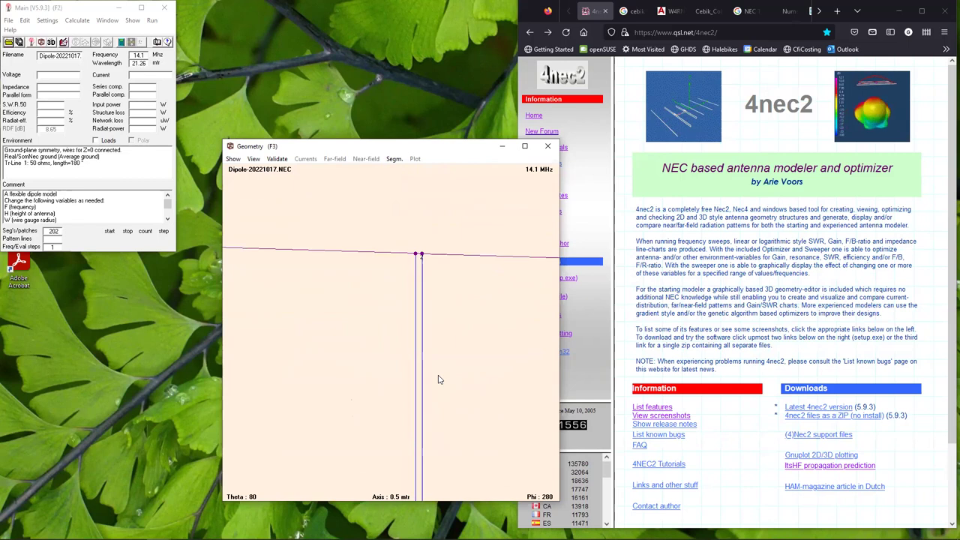
left_click_drag(484, 290, 418, 425)
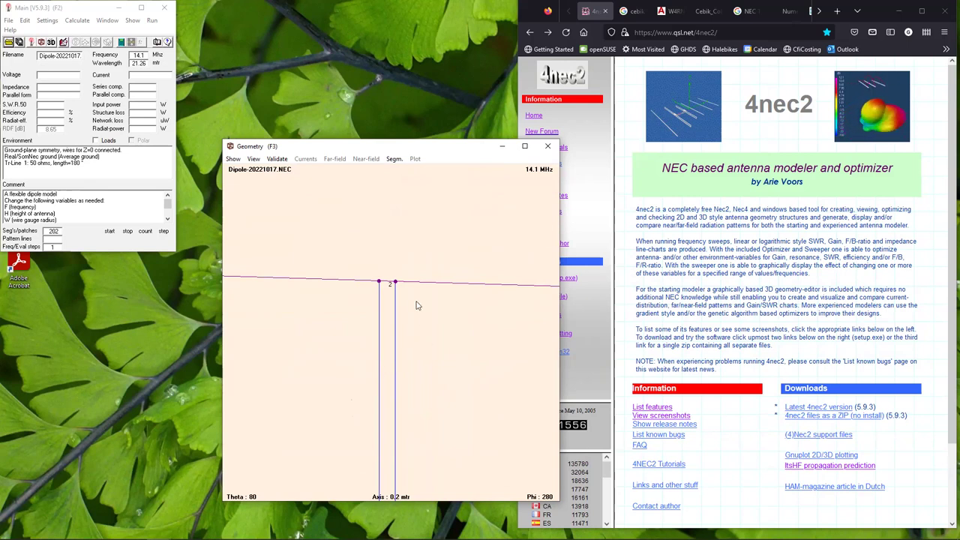
left_click_drag(425, 260, 421, 299)
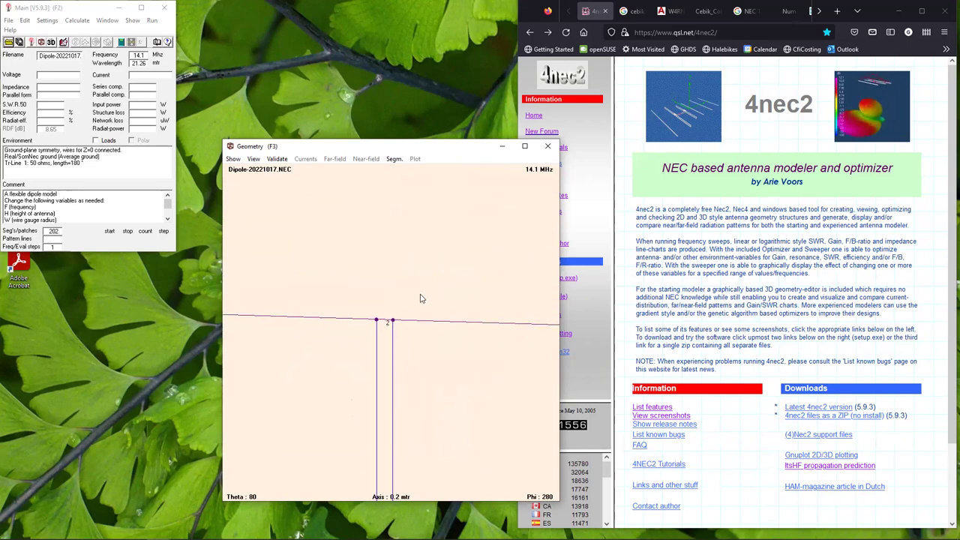
scroll(414, 294, "down", 3)
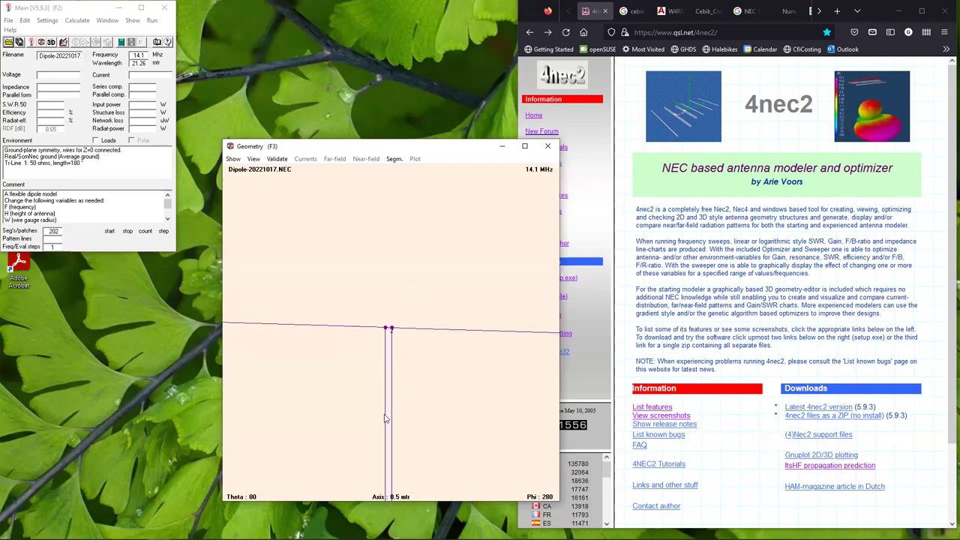
left_click_drag(440, 413, 429, 303)
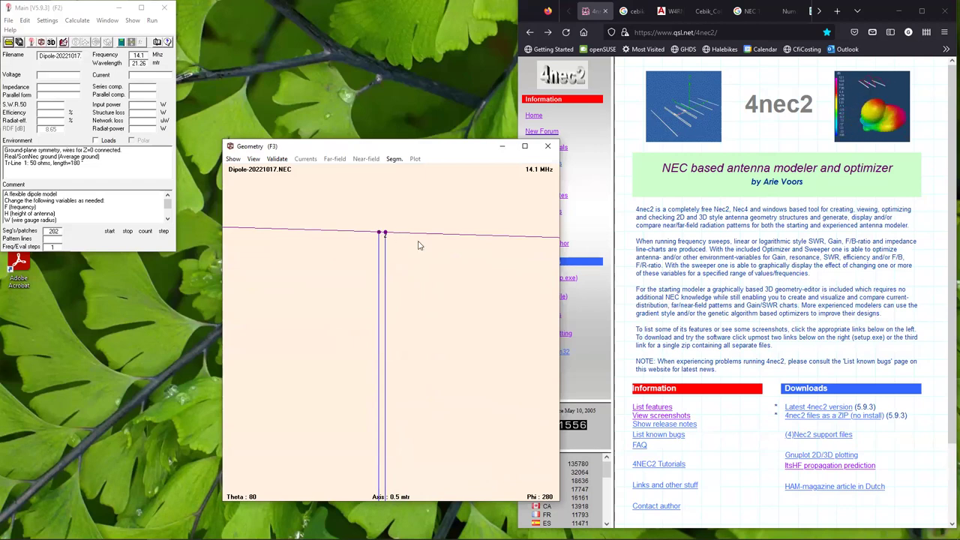
scroll(419, 245, "down", 4)
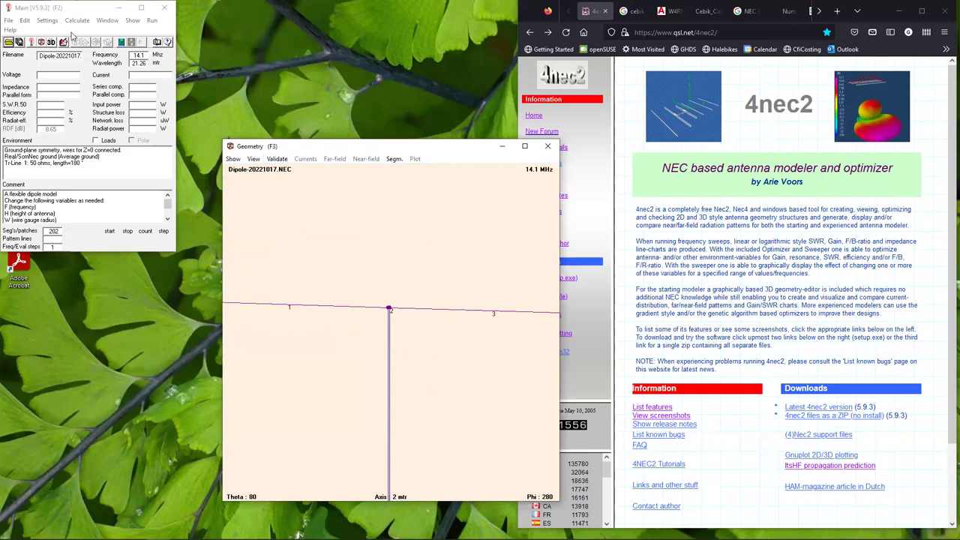
Step: Generate a vertical-plane frequency sweep from 14 to 14.35 MHz in 0.01 MHz steps and bring the Geometry window forward
left_click(122, 42)
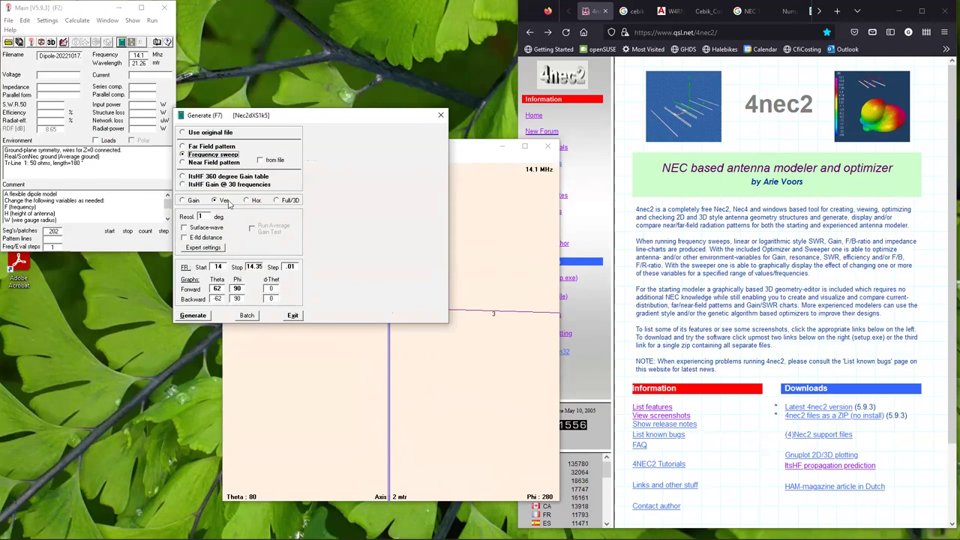
left_click(193, 316)
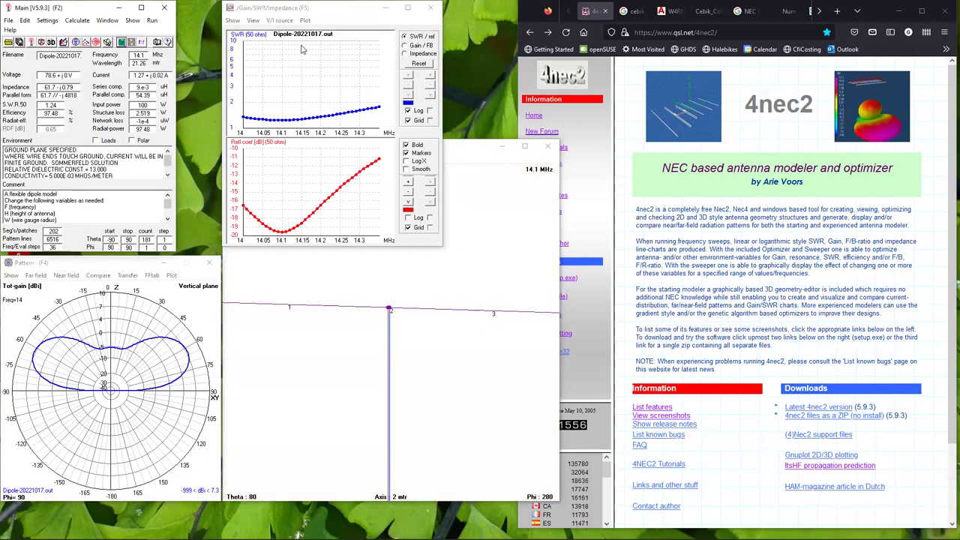
left_click(471, 148)
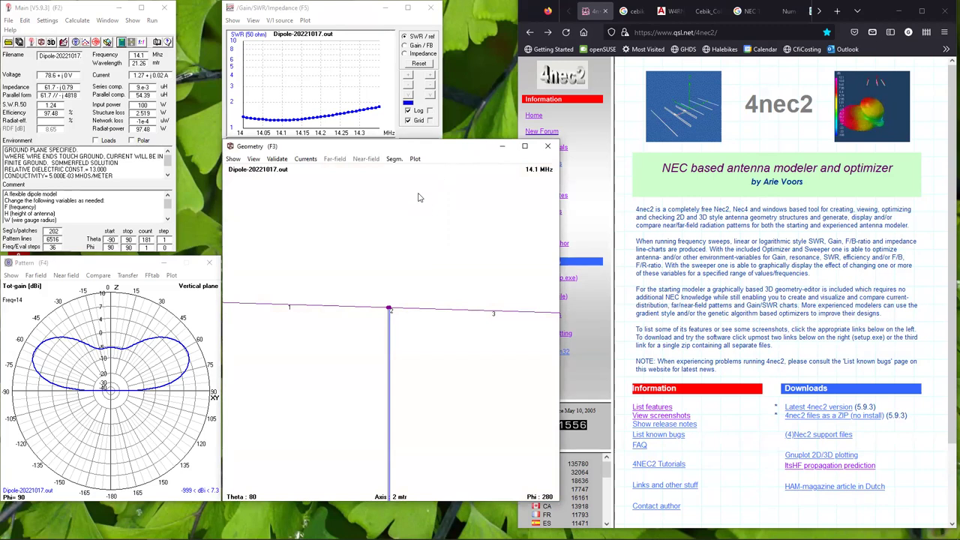
Step: Inspect the calculated dipole's centre wire 2 up close and compare it with the source wire at the base of the feed wires
scroll(431, 233, "down", 3)
left_click_drag(434, 305, 438, 219)
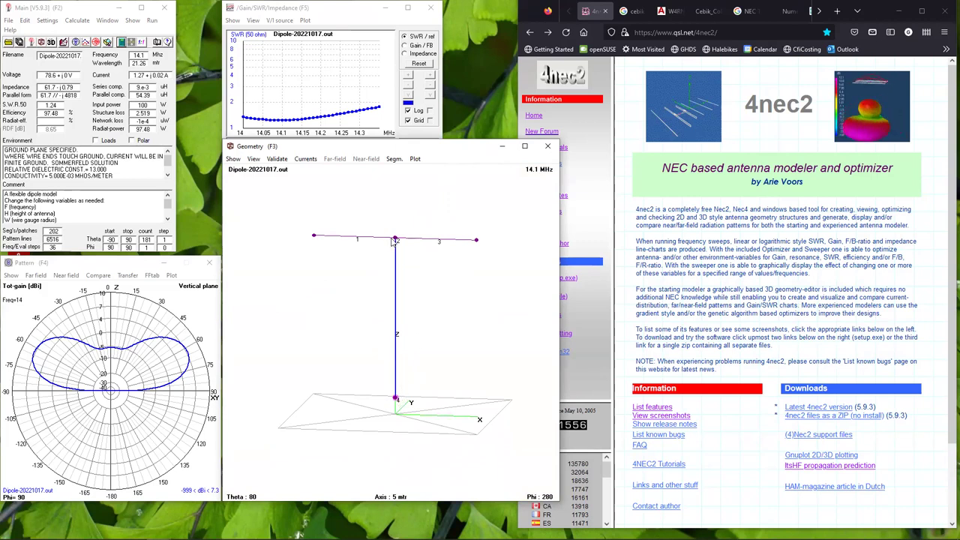
left_click_drag(416, 260, 413, 344)
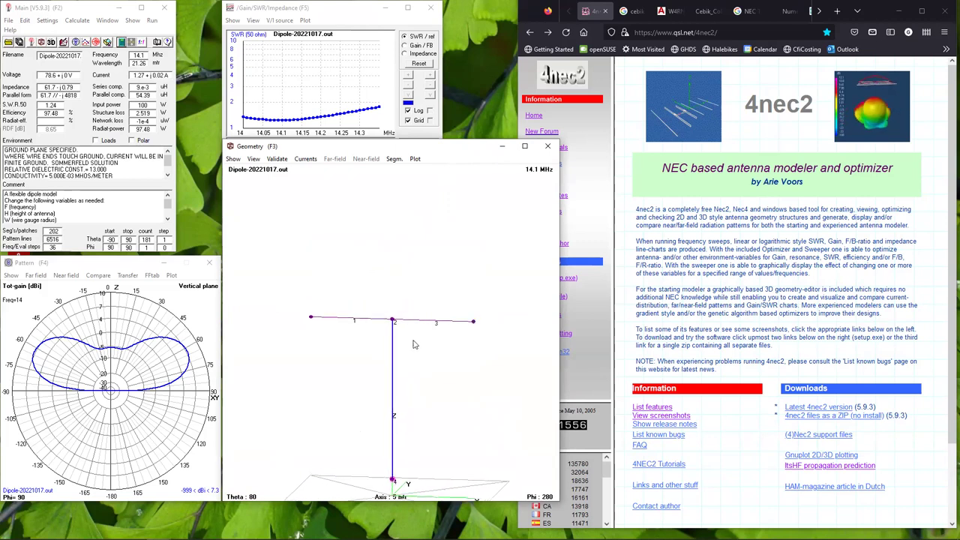
scroll(396, 320, "up", 5)
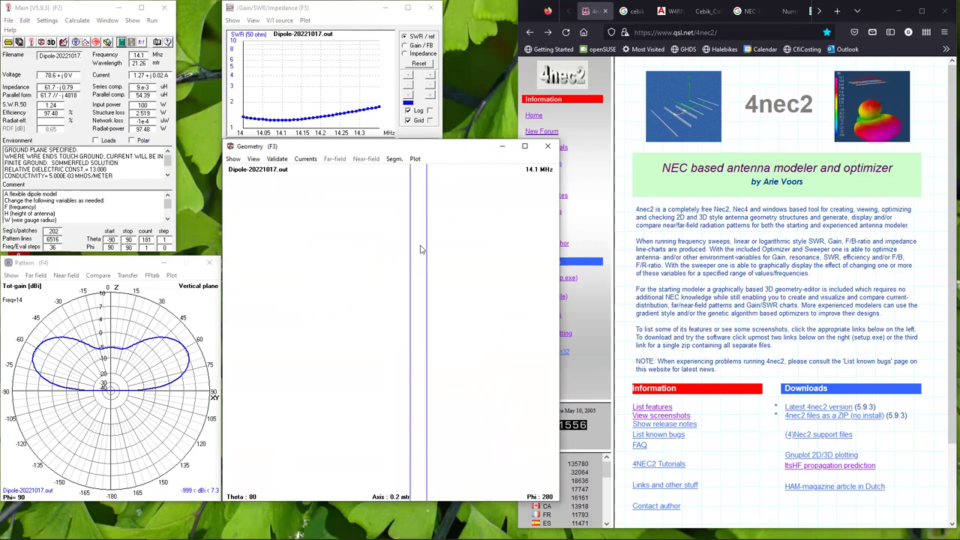
left_click_drag(485, 224, 448, 381)
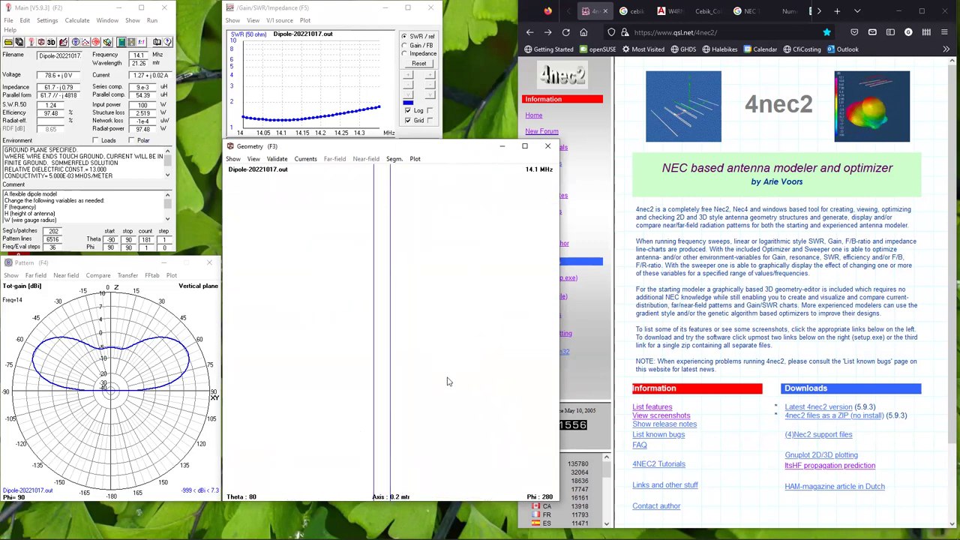
left_click_drag(440, 231, 466, 338)
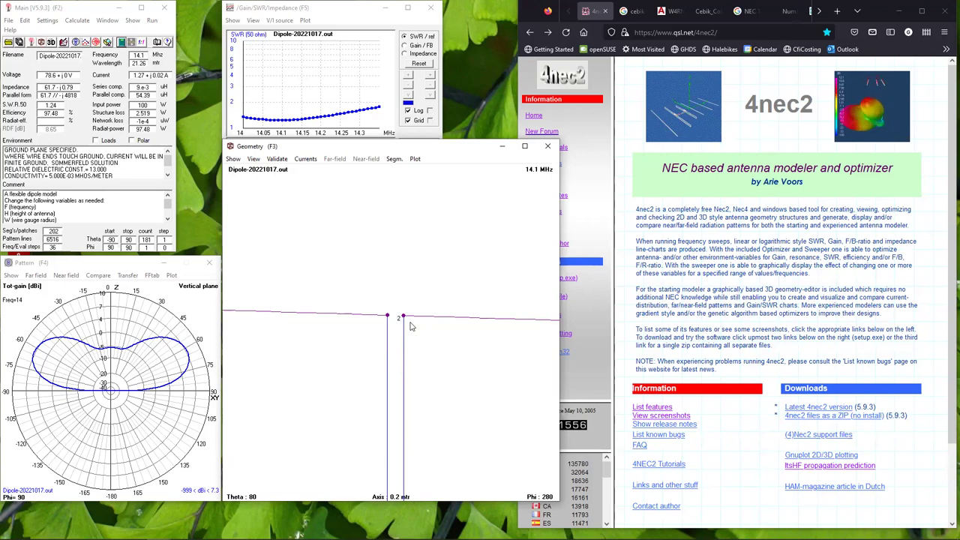
mouse_move(447, 428)
left_mouse_down()
mouse_move(437, 194)
mouse_move(436, 466)
mouse_move(428, 235)
mouse_move(364, 477)
mouse_move(406, 474)
mouse_move(425, 159)
mouse_move(442, 416)
mouse_move(429, 467)
mouse_move(427, 300)
mouse_move(376, 500)
mouse_move(406, 474)
mouse_move(406, 251)
mouse_move(421, 445)
mouse_move(434, 323)
mouse_move(390, 206)
mouse_move(463, 401)
mouse_move(431, 255)
mouse_move(446, 228)
mouse_move(462, 244)
mouse_move(440, 366)
mouse_move(409, 390)
mouse_move(387, 389)
left_mouse_up()
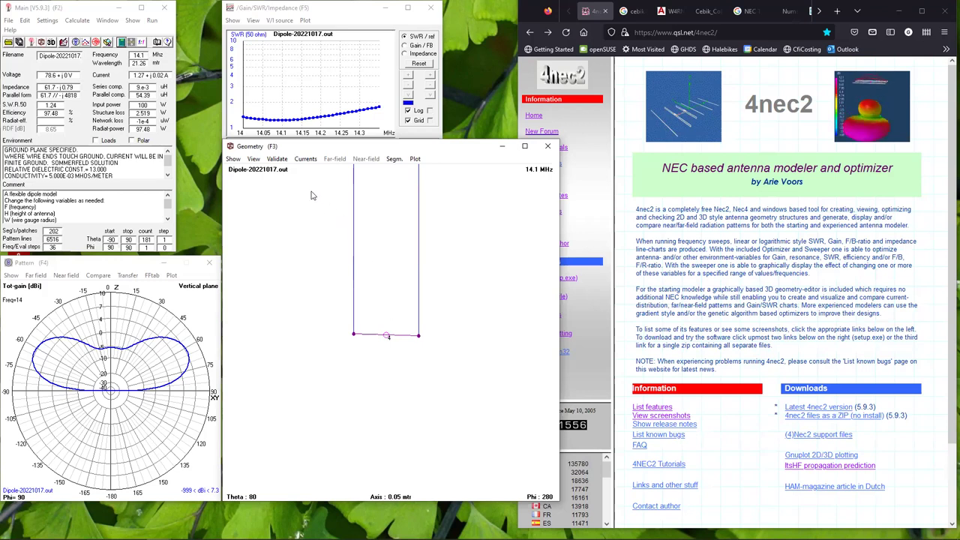
scroll(313, 196, "down", 1)
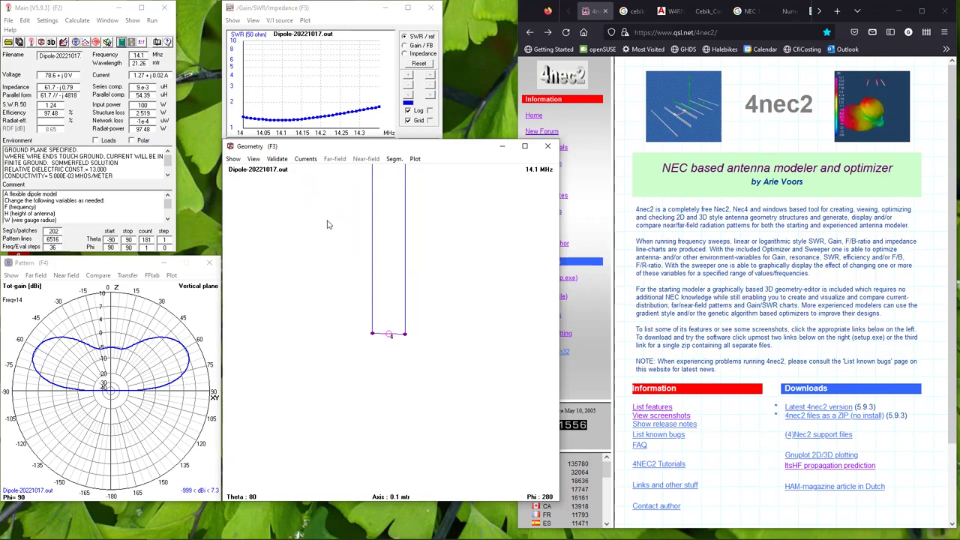
Step: Run the segment checks on the dipole geometry and dismiss the result message
left_click(277, 160)
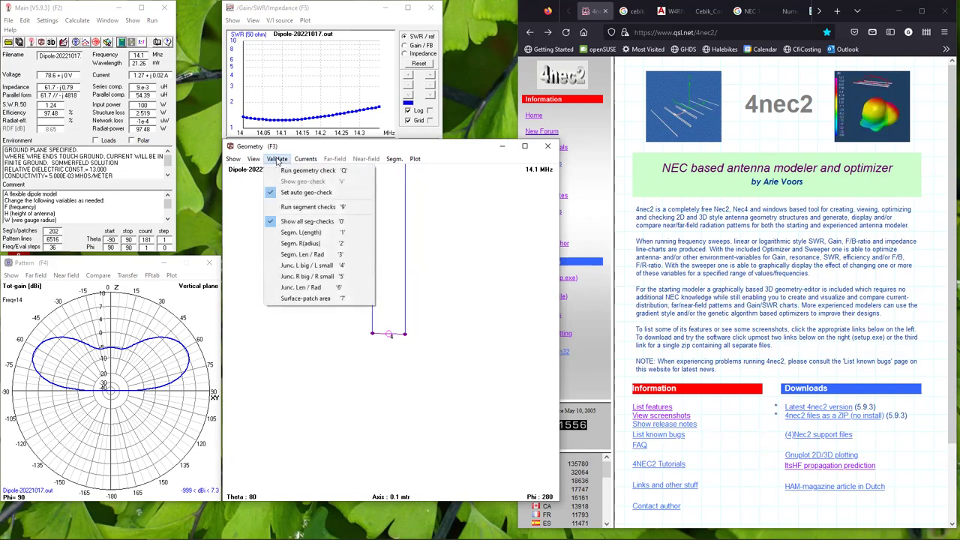
left_click(307, 207)
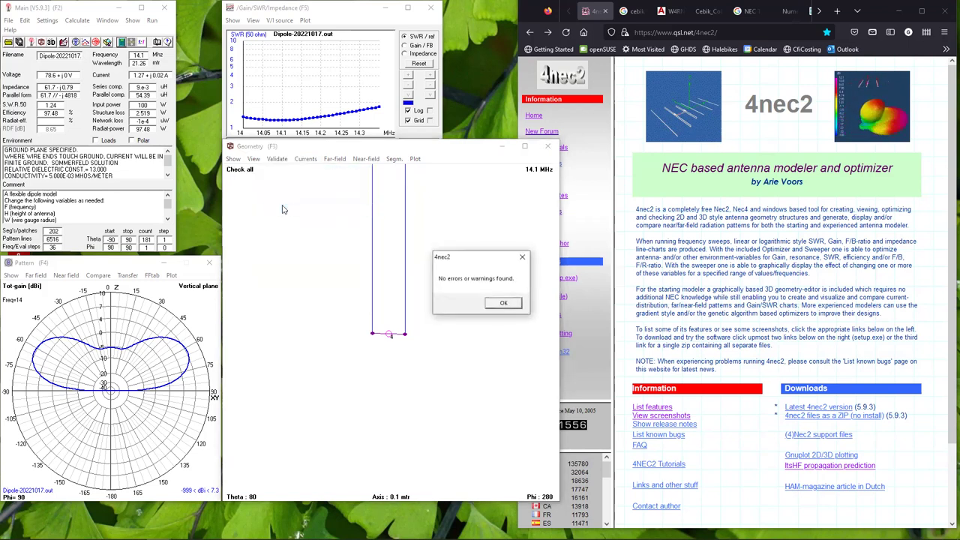
left_click(504, 303)
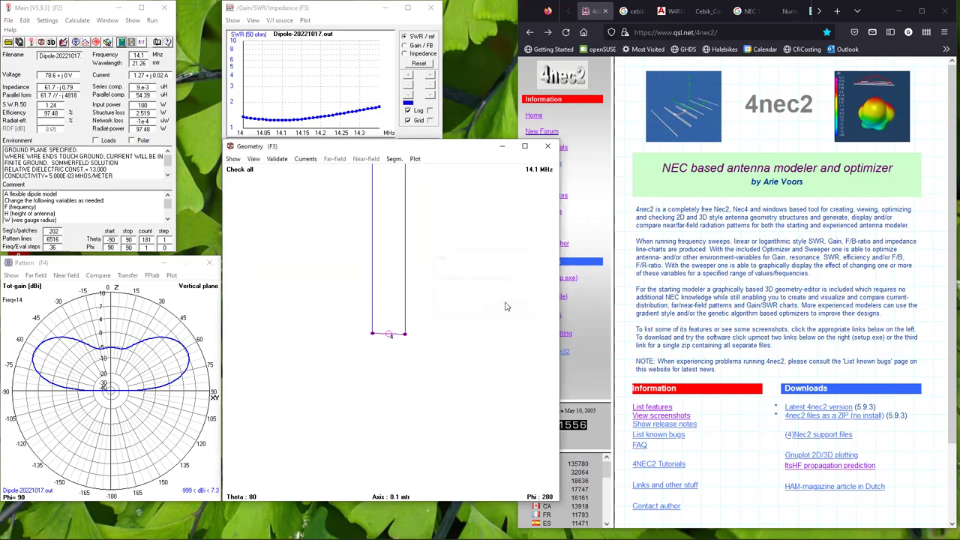
left_click(277, 159)
left_click(435, 277)
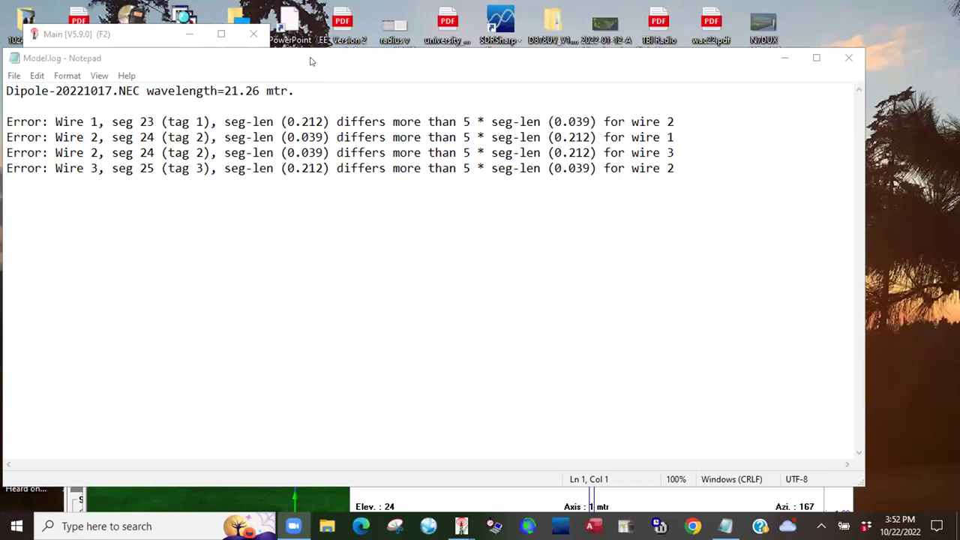
Step: Review the segment-length entries in the Model.log Notepad window and clear it away from the Main and Geometry windows
left_click_drag(370, 65, 377, 70)
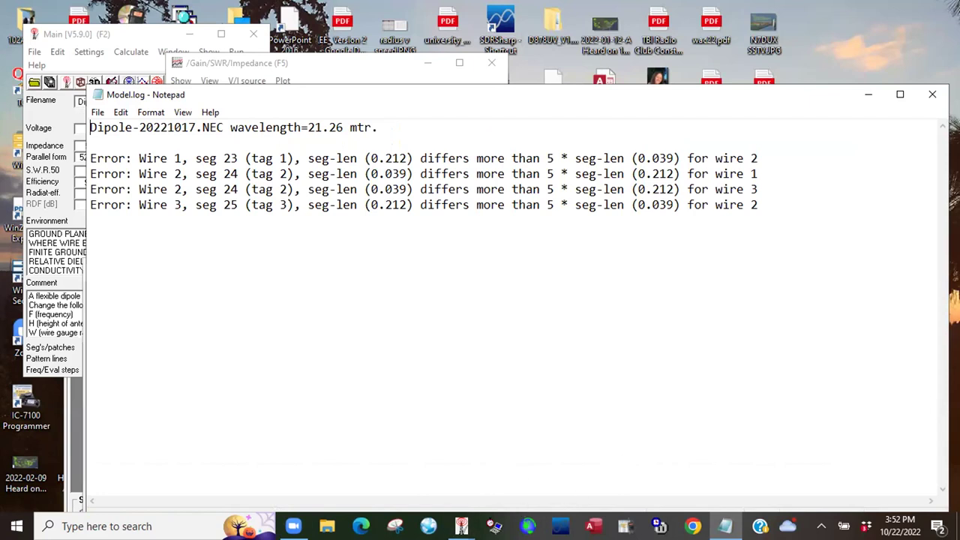
left_click(327, 526)
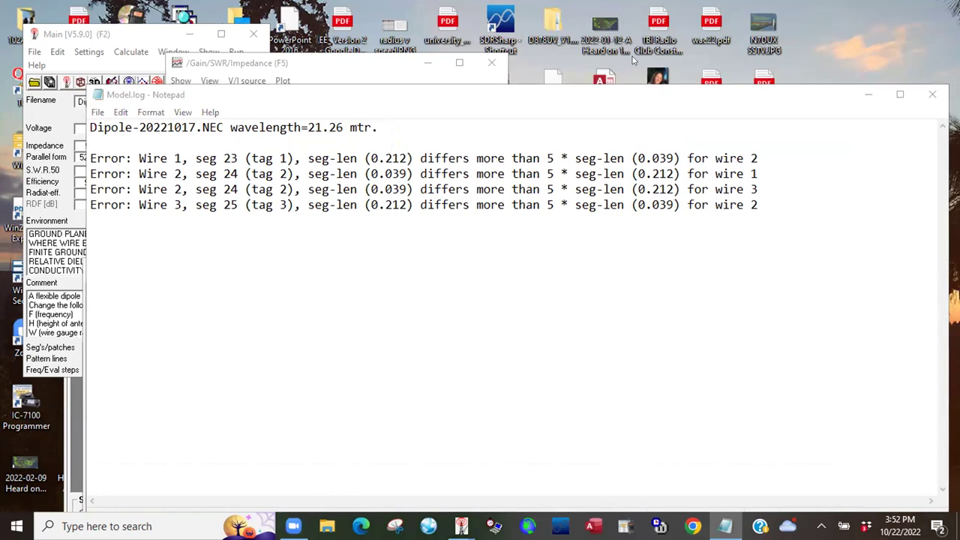
left_click(587, 100)
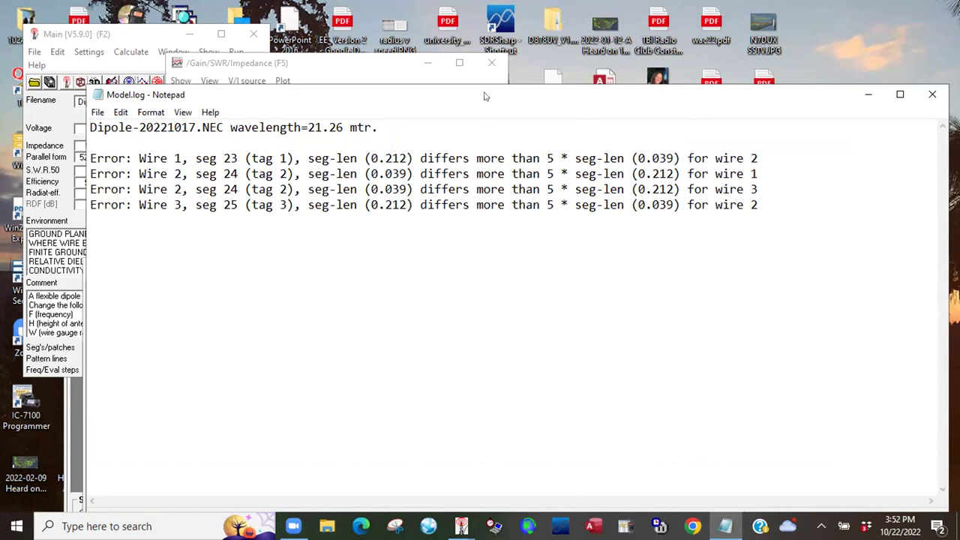
left_click_drag(484, 96, 354, 88)
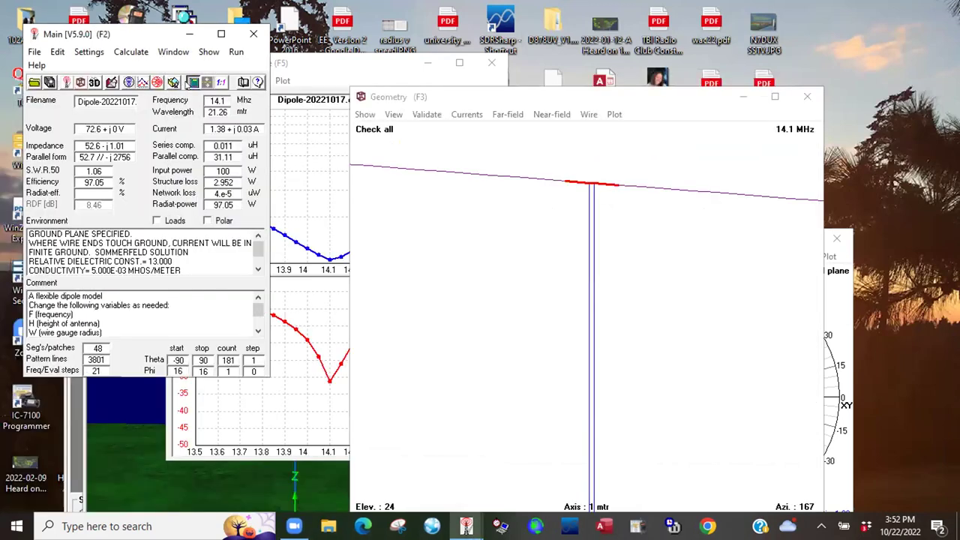
Step: Generate a vertical-plane frequency sweep from 13.5 to 14.5 MHz in 0.05 MHz steps, dismiss the message and bring the Geometry window forward
key("F7")
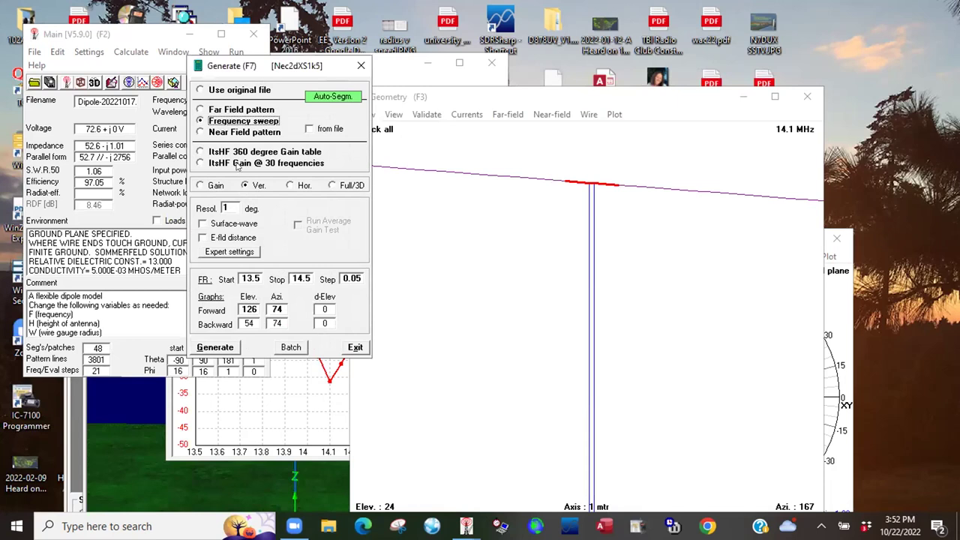
left_click(215, 347)
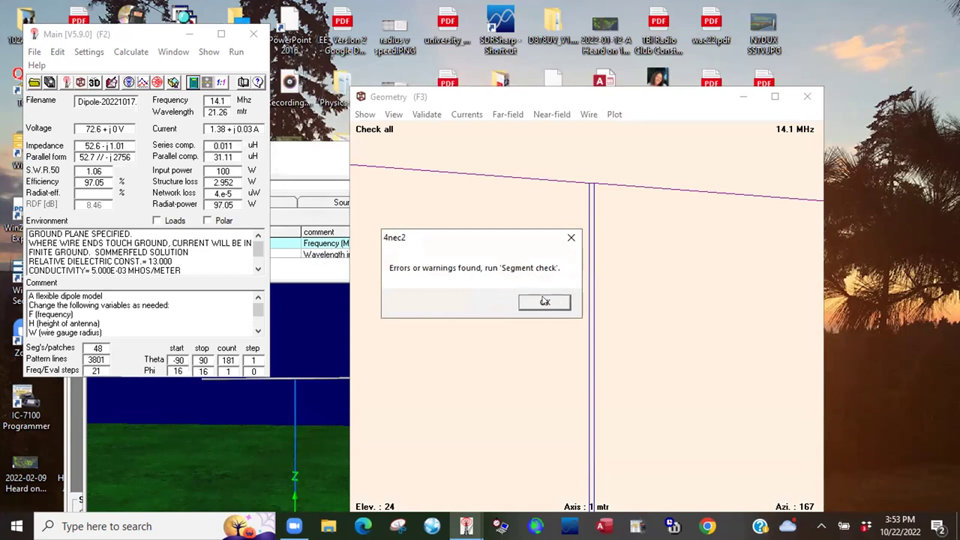
left_click(545, 302)
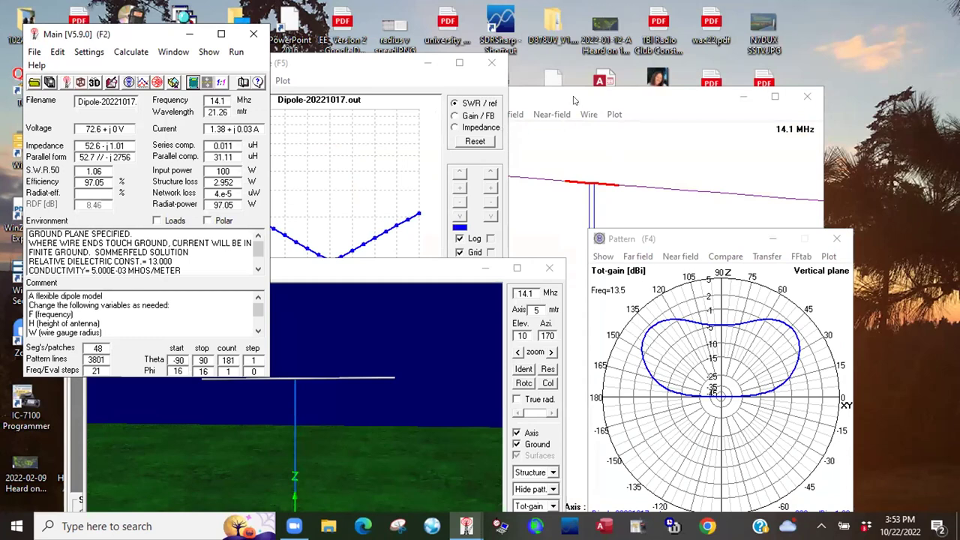
left_click(575, 100)
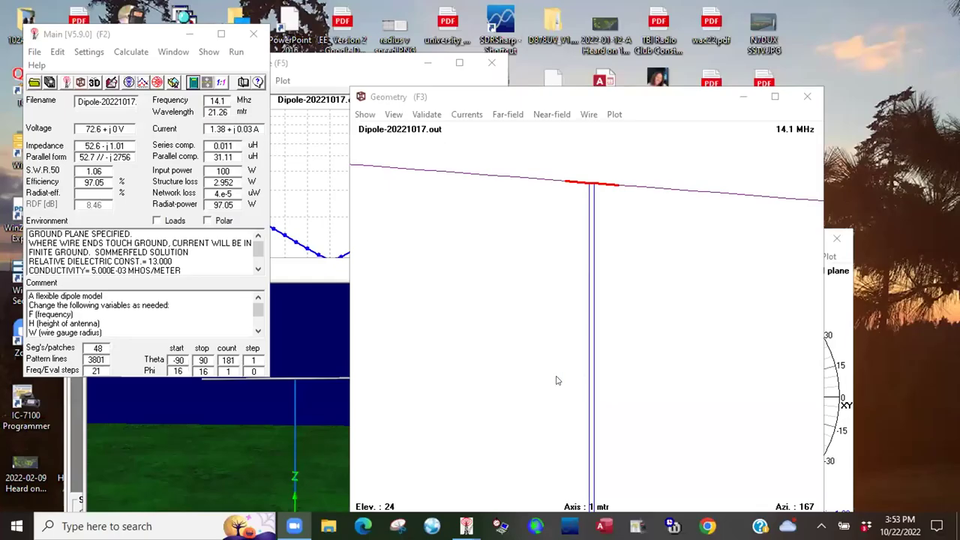
Step: Move the Main window aside, open the model's input file and review its symbols, wire geometry, source/load and frequency/ground settings
left_click(128, 34)
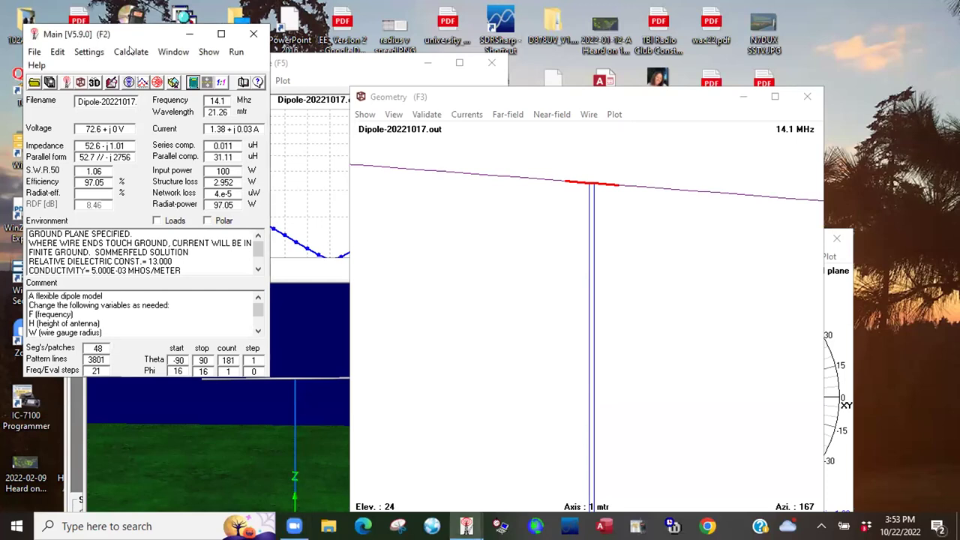
left_click(71, 135)
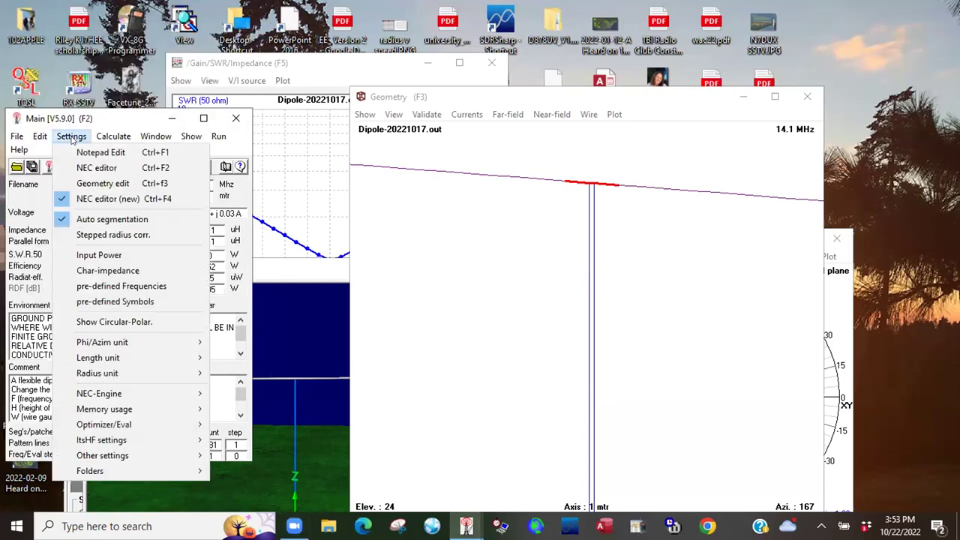
mouse_move(39, 135)
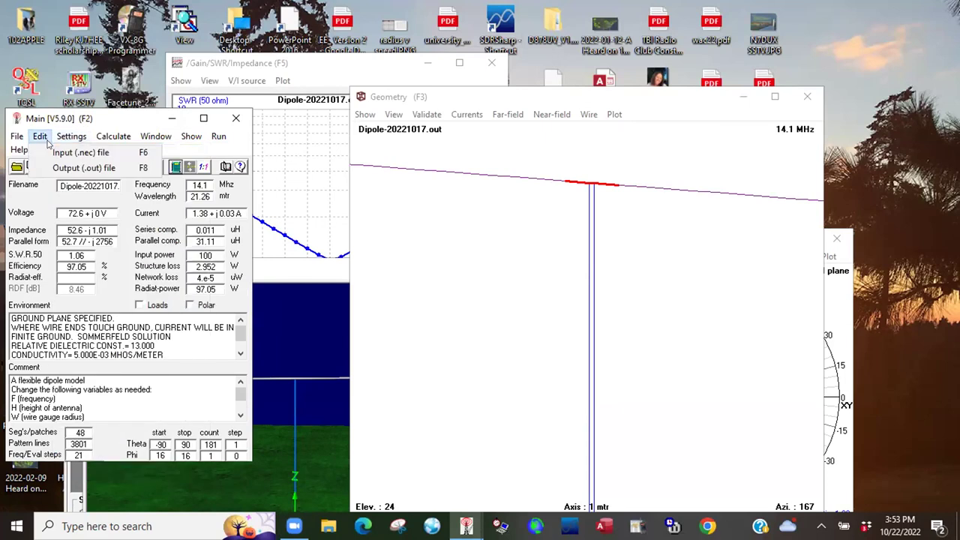
left_click(50, 152)
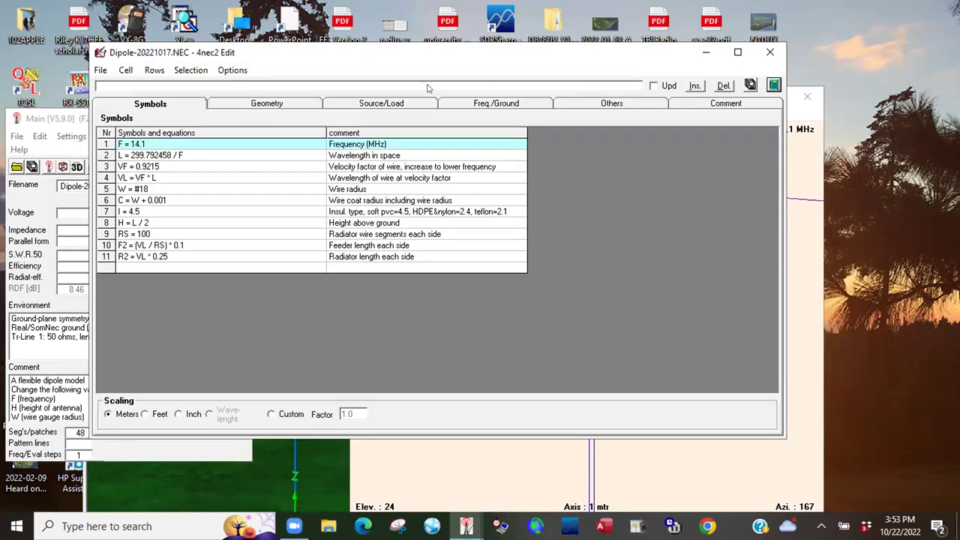
left_click(269, 105)
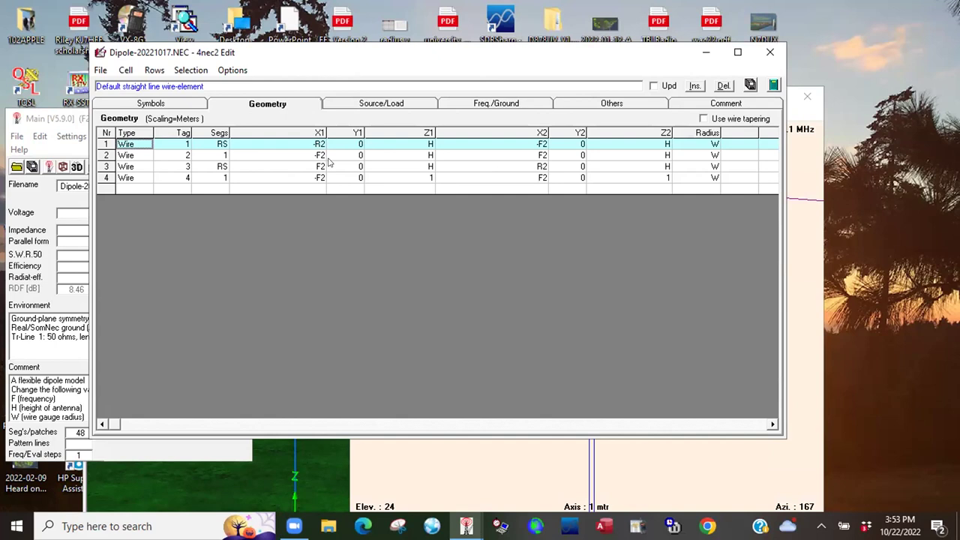
left_click(384, 106)
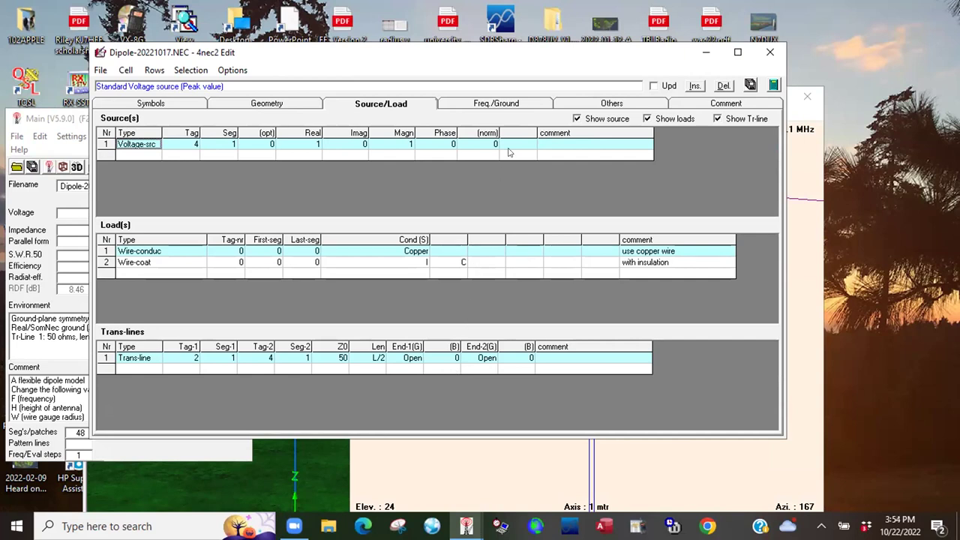
left_click(486, 102)
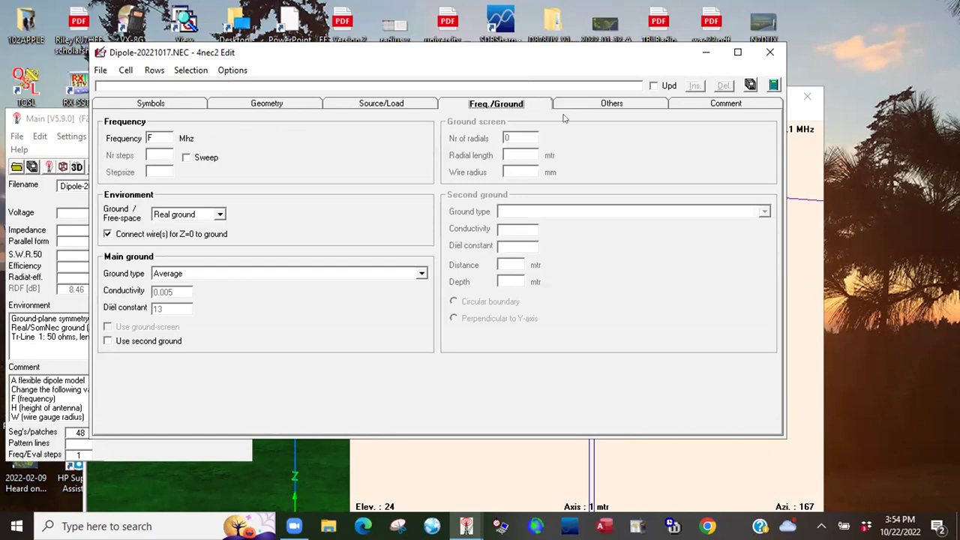
Step: Return to the wire geometry table in the editor and arrange the editor and Geometry windows so both are accessible
left_click(265, 105)
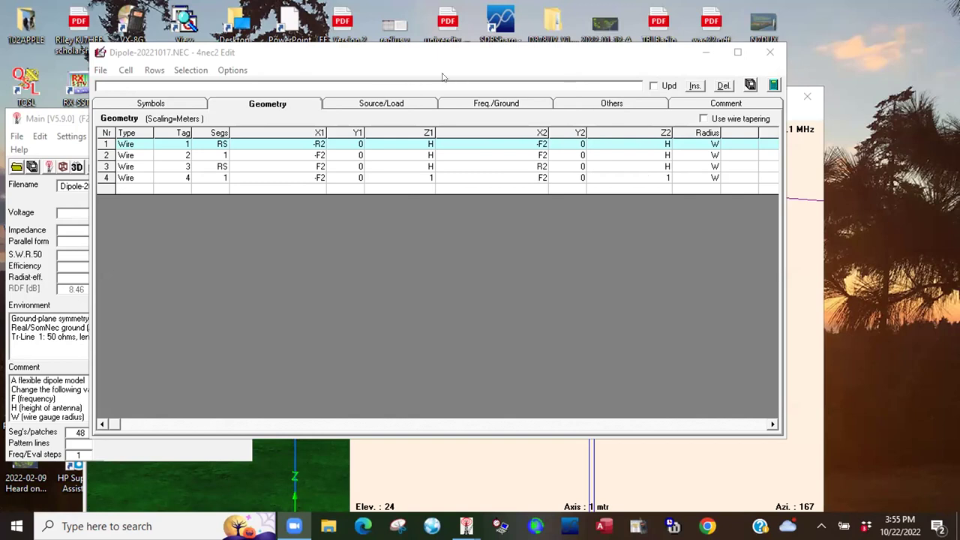
left_click(345, 85)
key("F3")
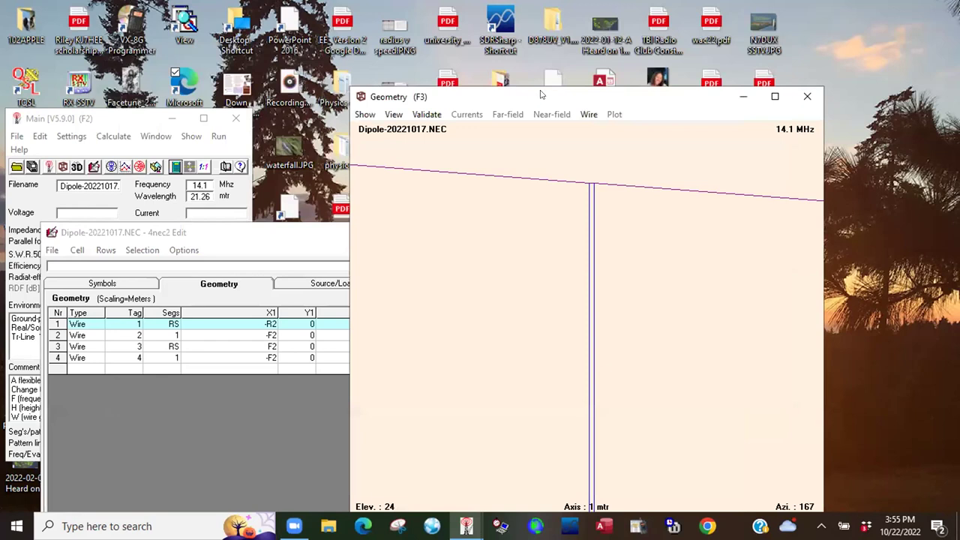
left_click_drag(540, 94, 362, 56)
Step: Inspect the junction of the dipole's centre wire and the two feed lines from several angles in the Geometry window
left_click_drag(411, 133, 417, 162)
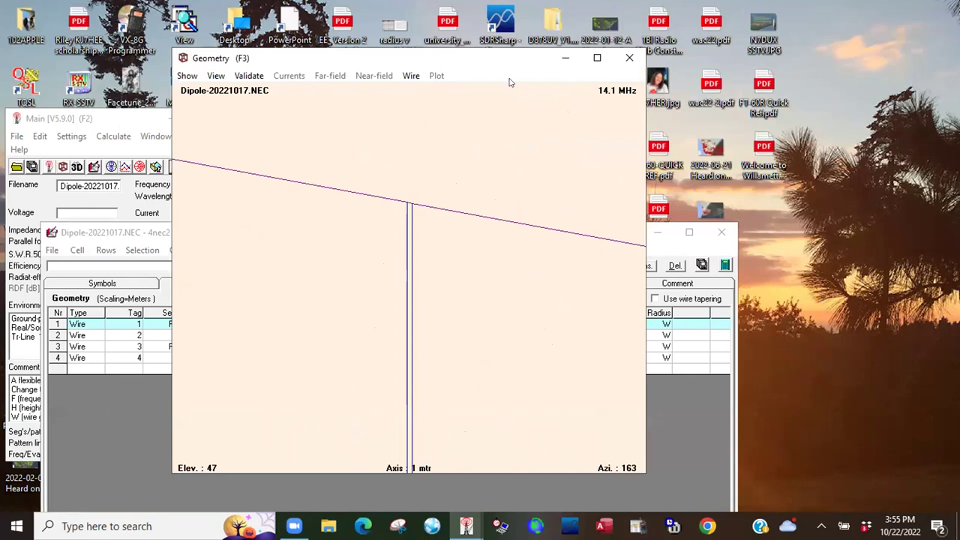
key("Down")
key("Down")
key("Down")
key("Down")
key("Down")
key("Down")
key("Down")
key("Down")
key("Left")
key("Left")
key("Left")
key("Left")
key("Left")
key("Left")
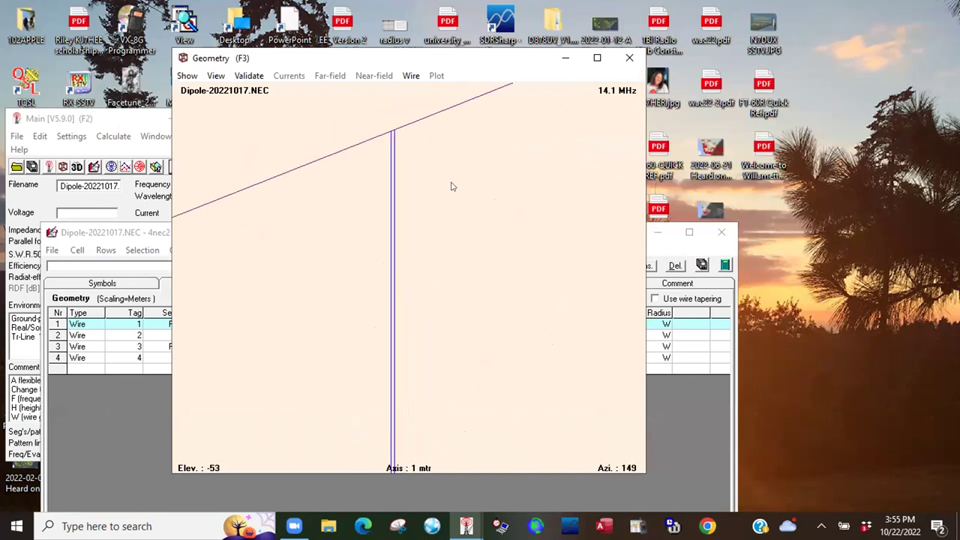
key("shift+Down")
key("shift+Down")
key("shift+Down")
key("shift+Down")
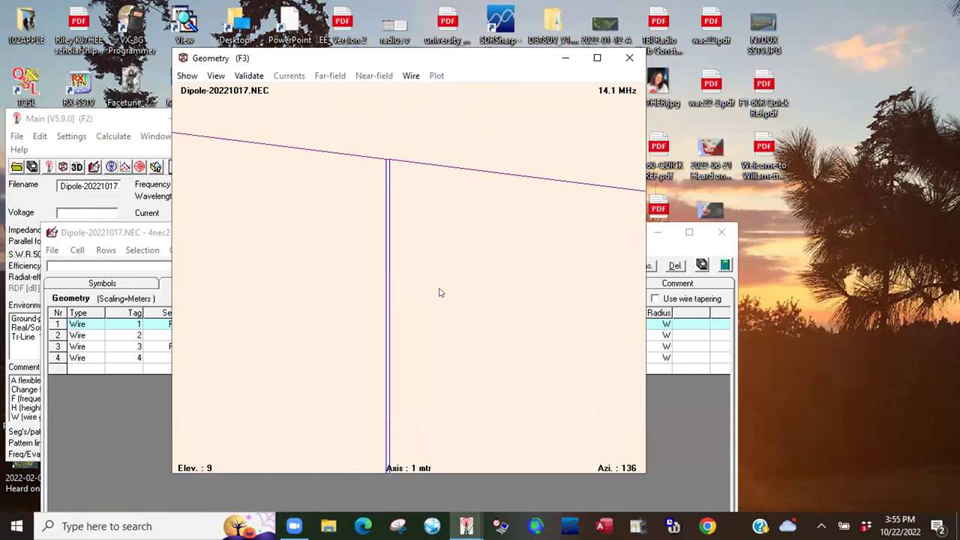
key("shift+Right")
key("shift+Right")
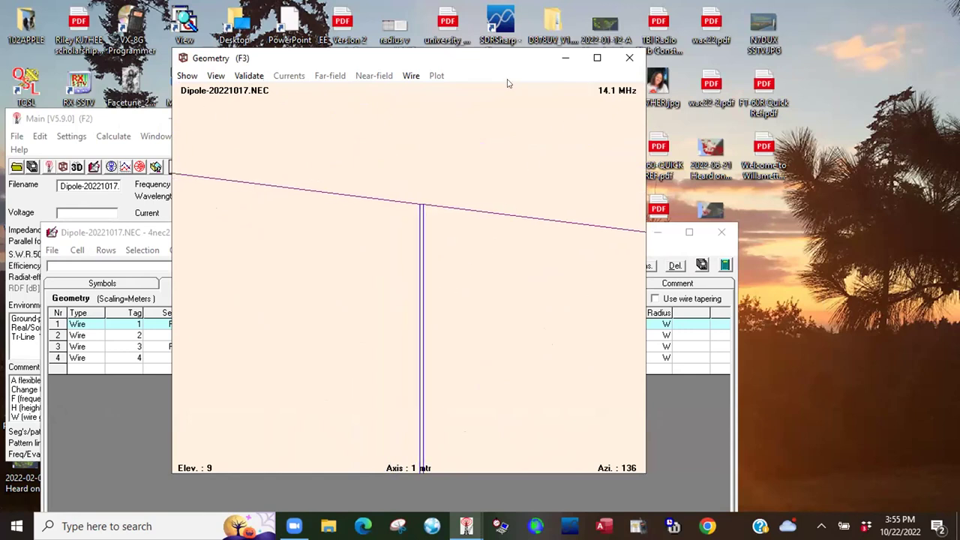
Step: Save the model and regenerate its vertical frequency sweep from 13.5 to 14.5 MHz in 0.05 MHz steps, then bring the Main window forward
key("F6")
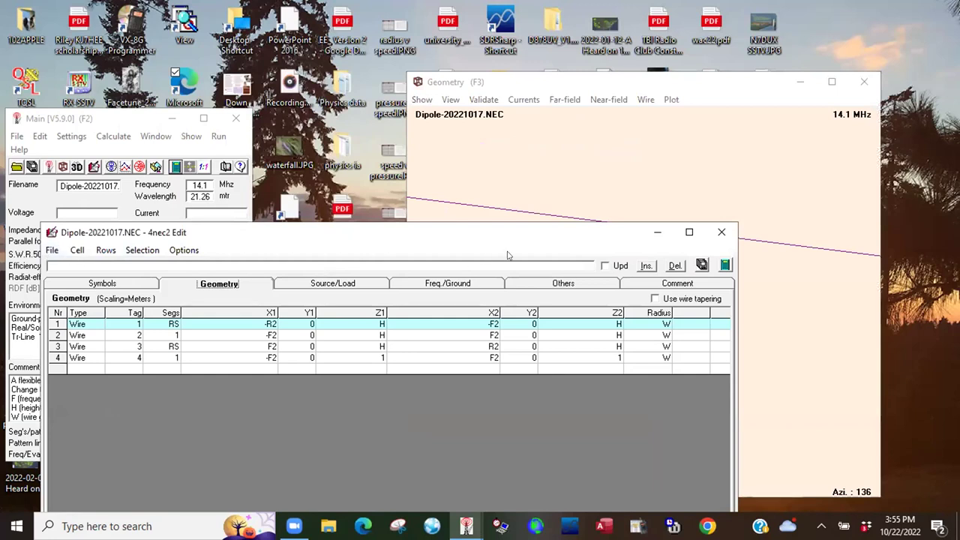
left_click(702, 264)
key("F7")
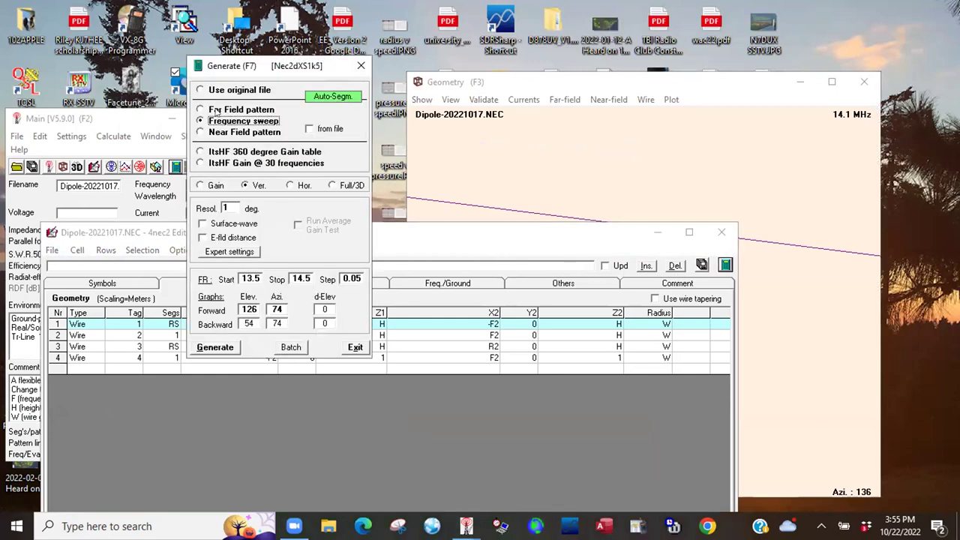
left_click(216, 348)
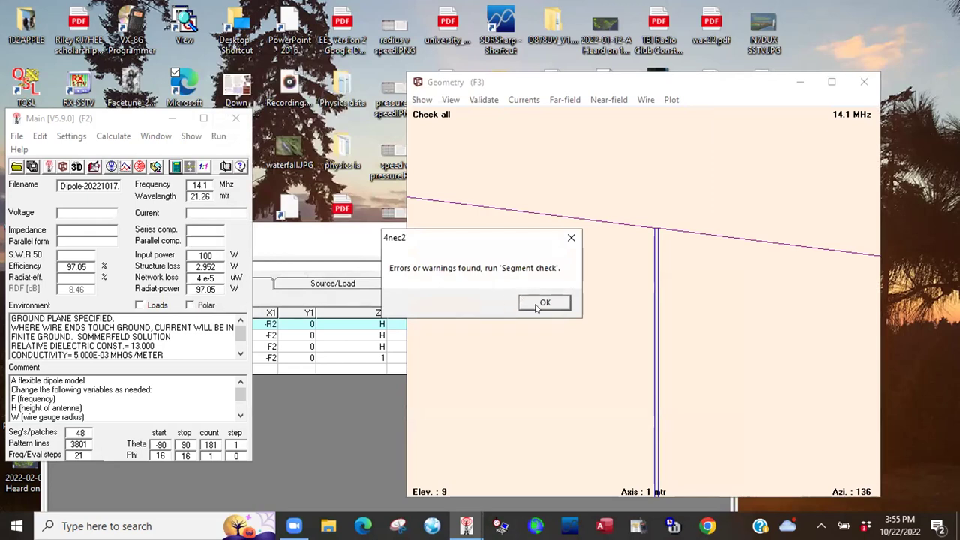
left_click(544, 302)
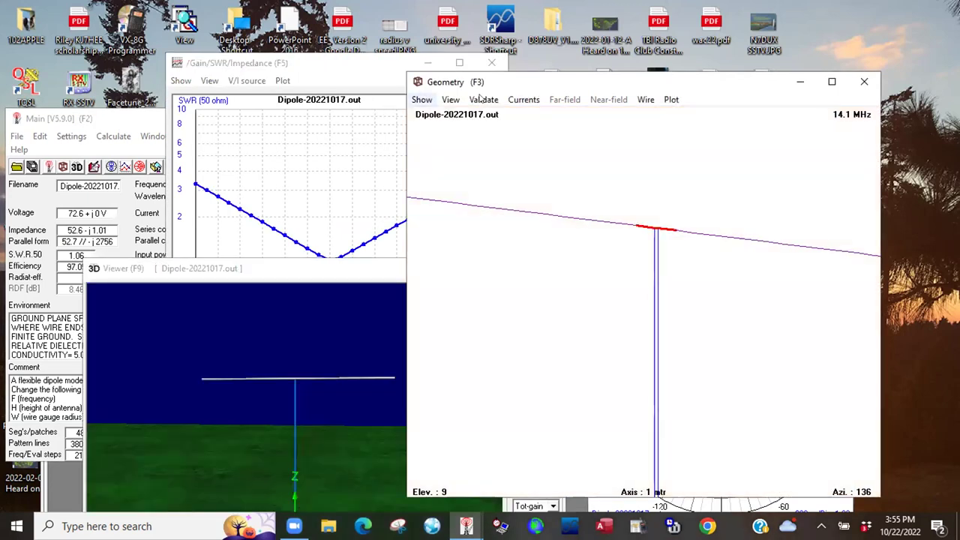
left_click(156, 116)
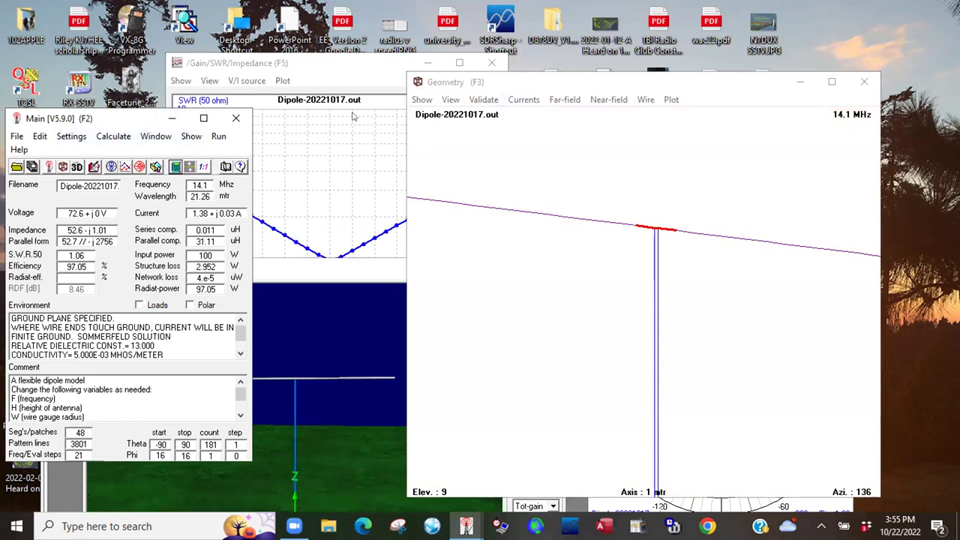
Step: Run the geometry check on the dipole, dismiss its message and run the segment checks
left_click(474, 102)
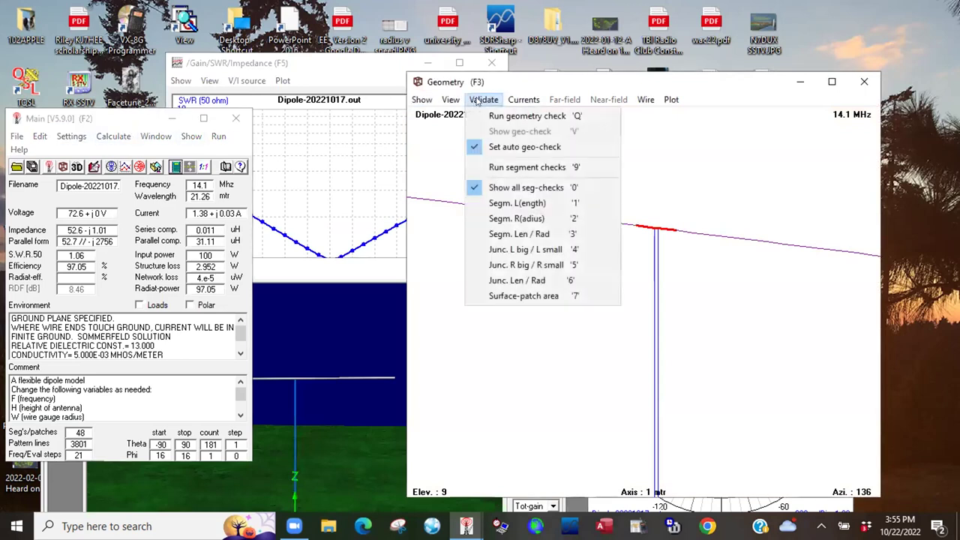
left_click(513, 116)
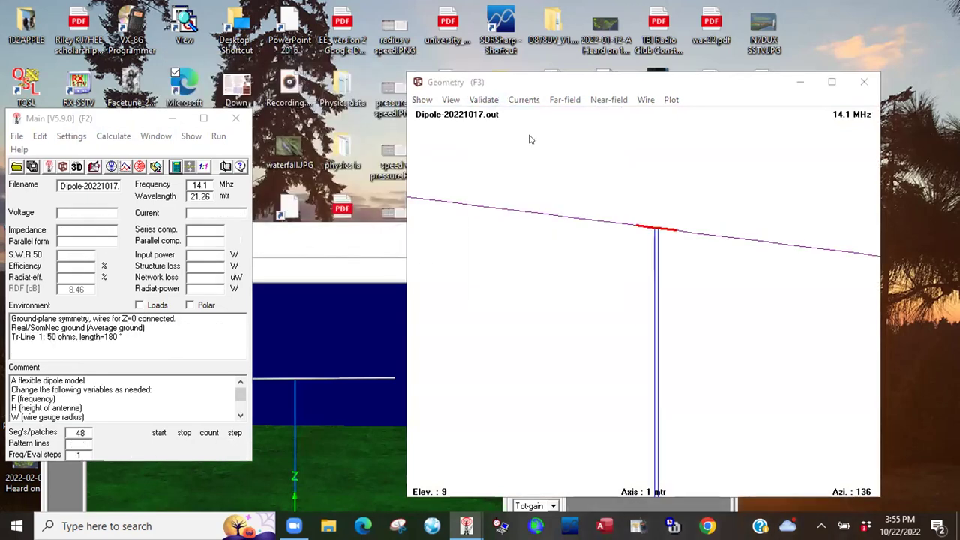
left_click(513, 301)
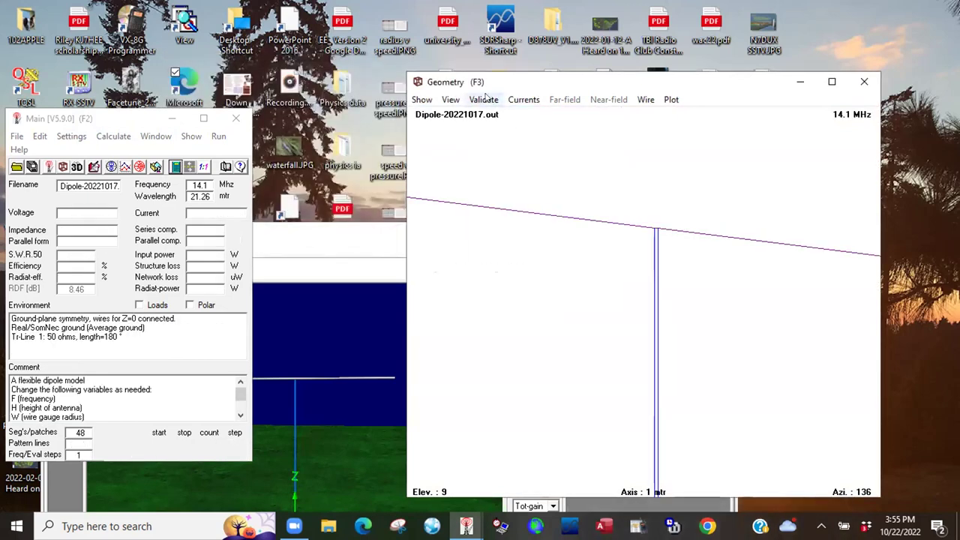
left_click(483, 99)
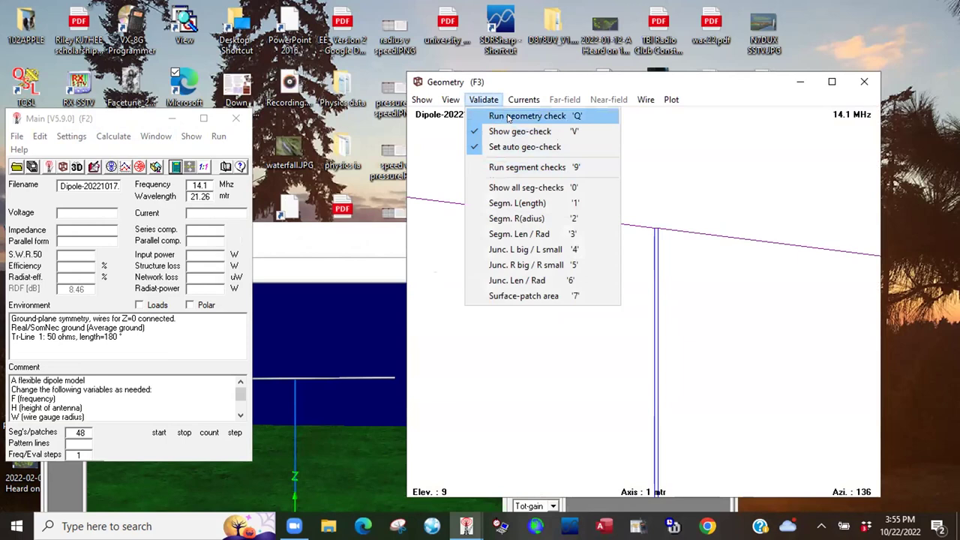
left_click(512, 167)
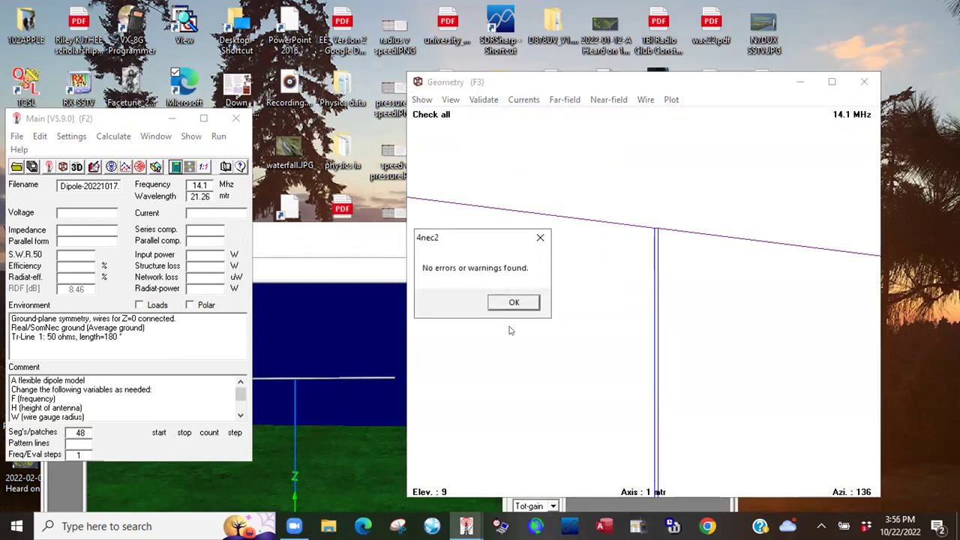